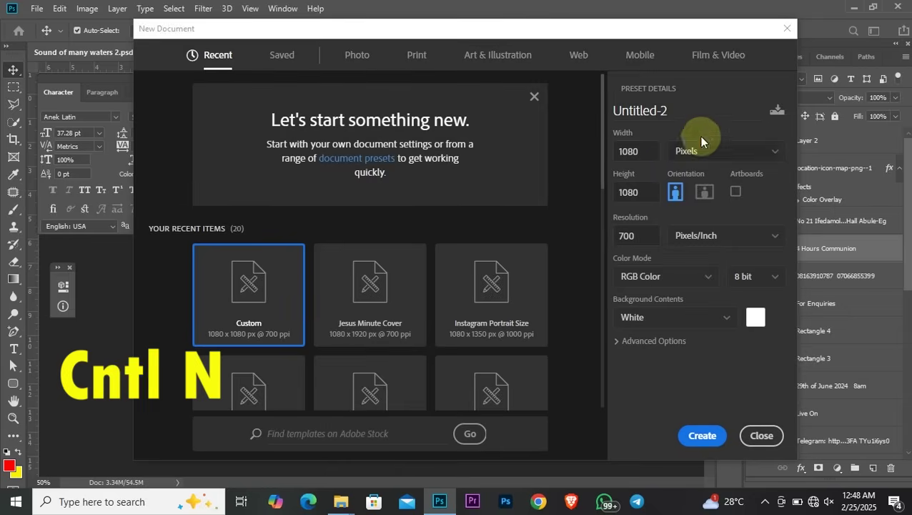
Create a 1080×1080 px, 700 ppi blank document and close Untitled-1
left_click(701, 435)
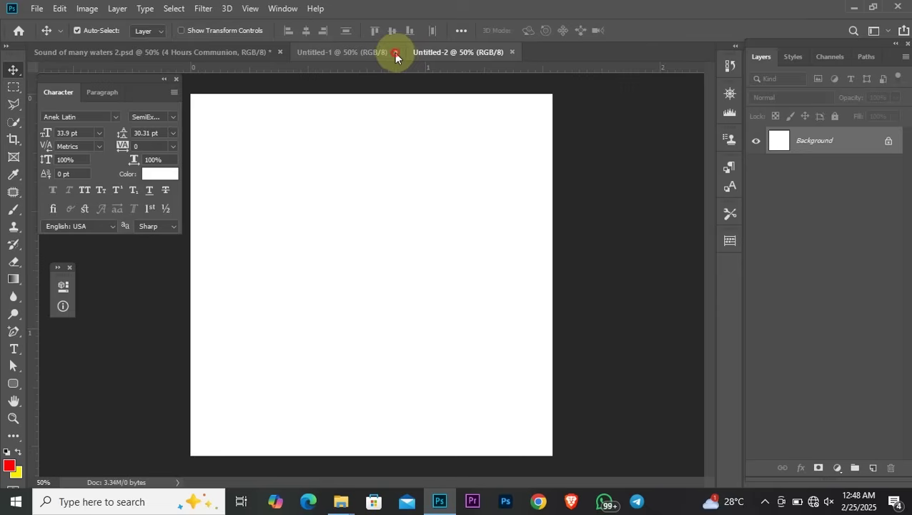
left_click(397, 52)
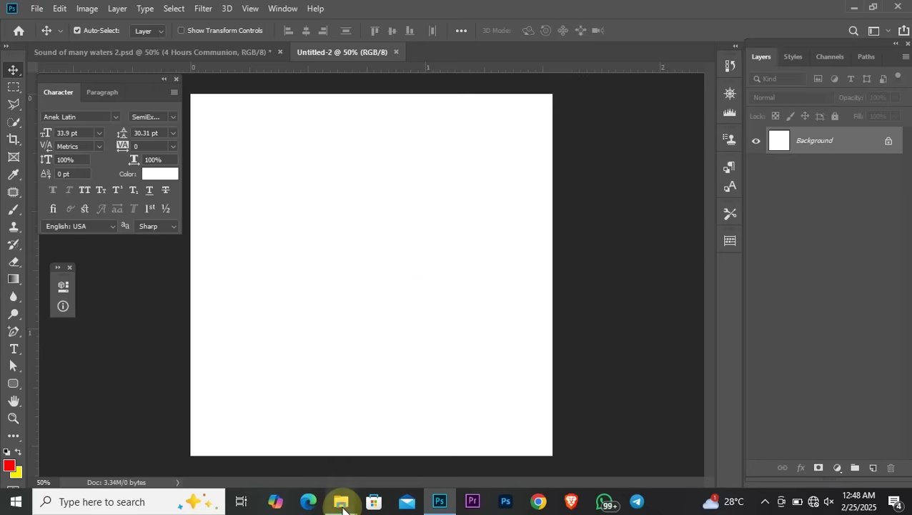
Drag the high-angle ocean photo from the Sound of many waters folder into Untitled-2
mouse_move(342, 509)
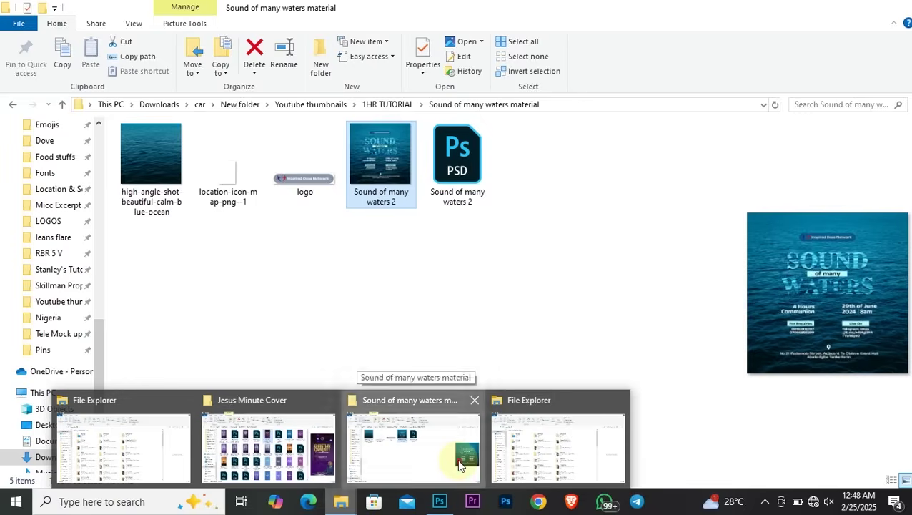
left_click(415, 449)
left_click(170, 164)
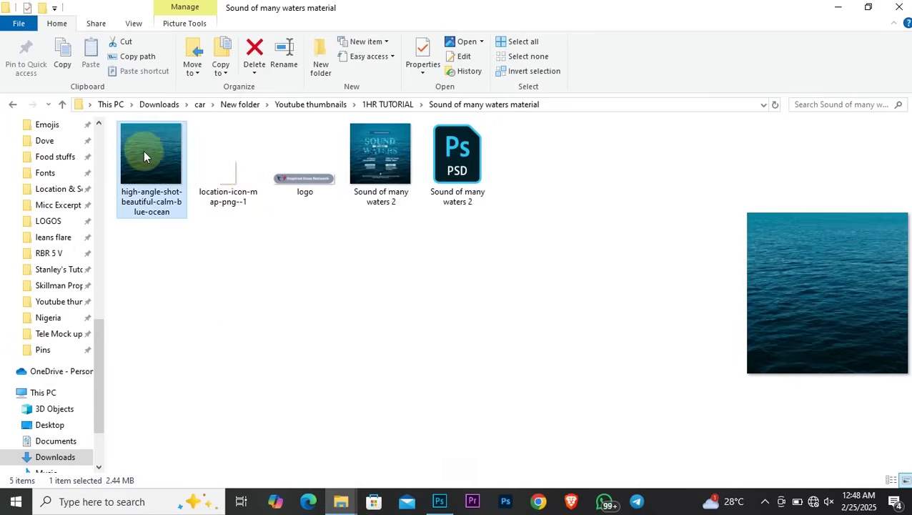
left_click_drag(143, 148, 373, 296)
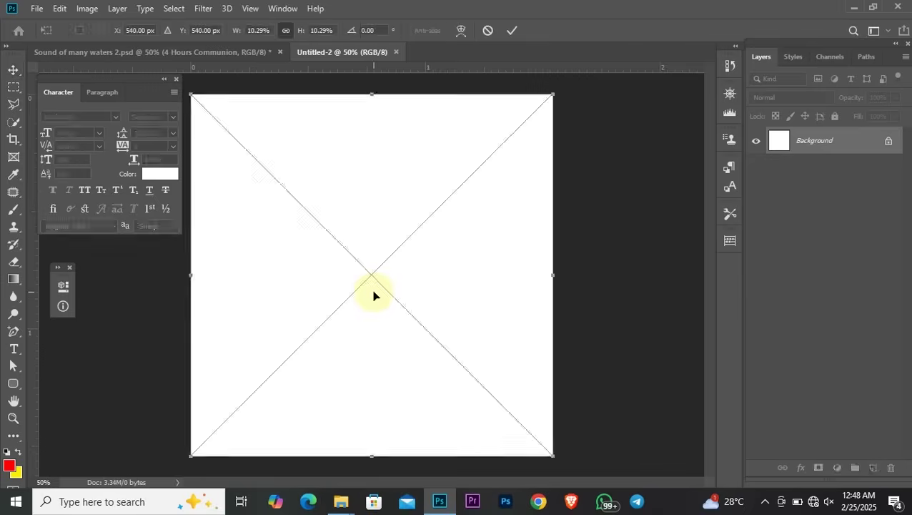
Commit the placed ocean photo as a full-canvas layer above the white Background
key("Return")
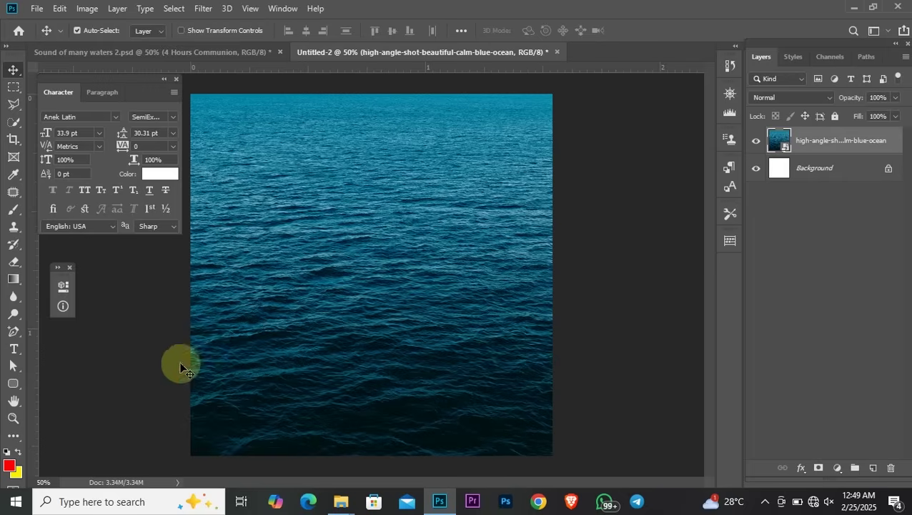
left_click(13, 350)
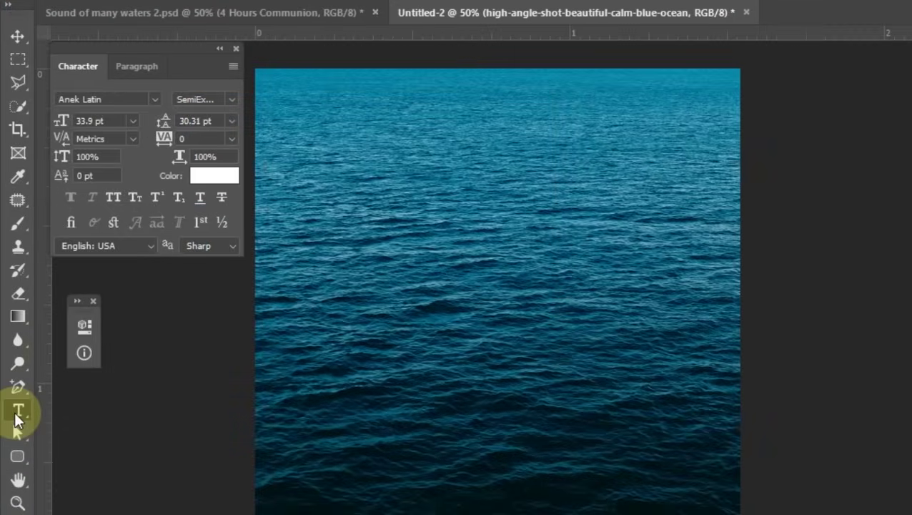
Add a Times New Roman Bold 'SOUND' title on the photo, shrunk to 14.9 pt
left_click(155, 100)
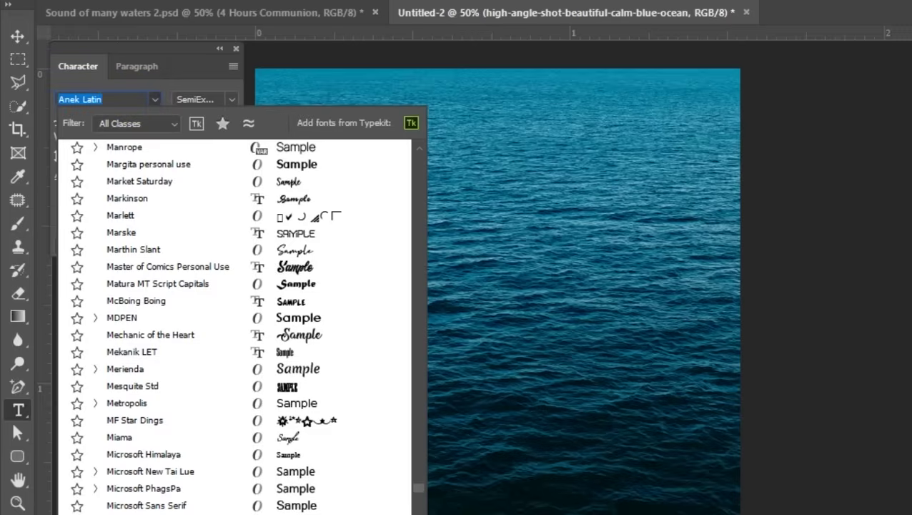
type("t")
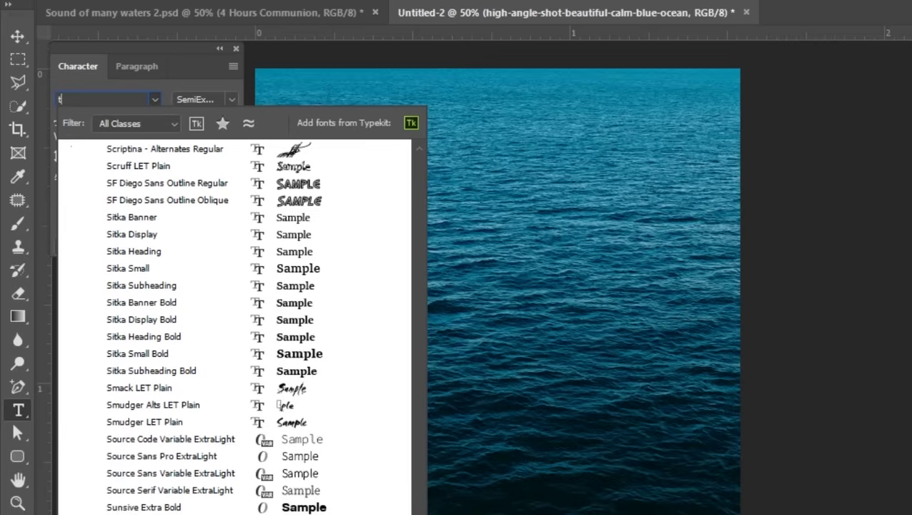
type("imes New Roman")
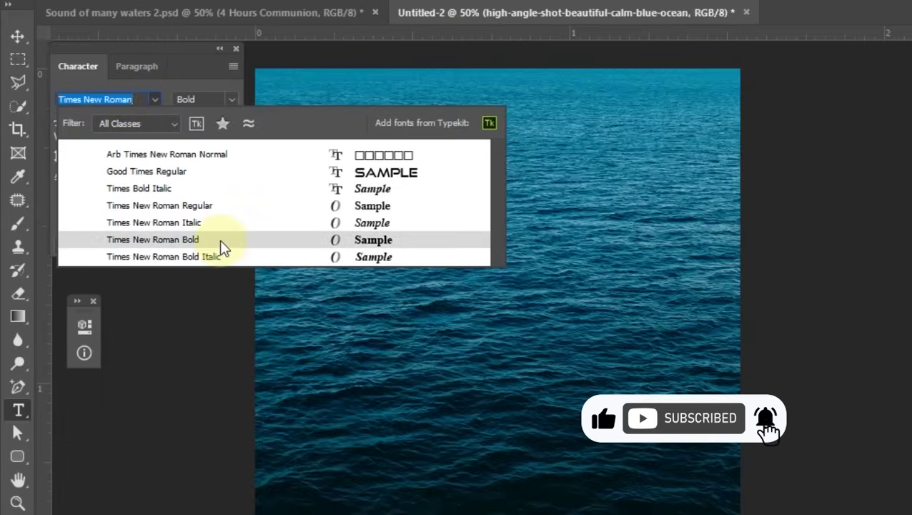
left_click(222, 244)
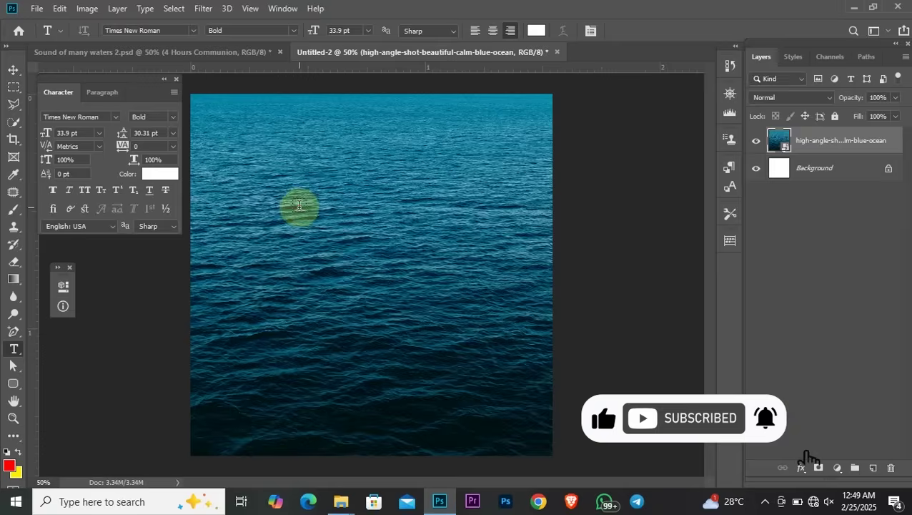
left_click(299, 206)
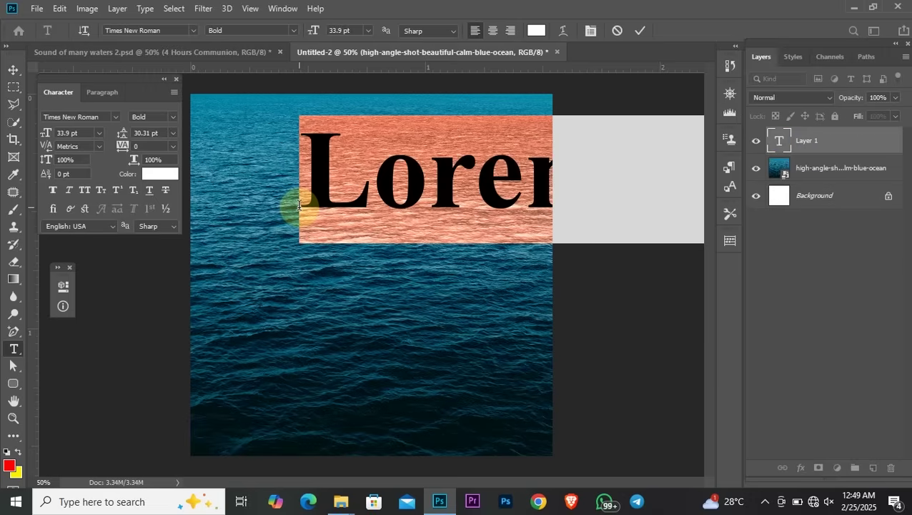
type("SO")
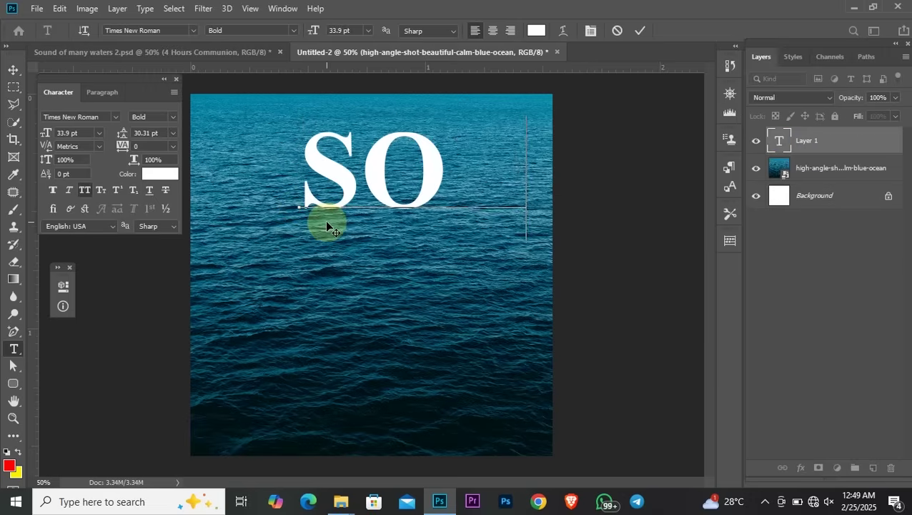
type("UND")
key("ctrl+a")
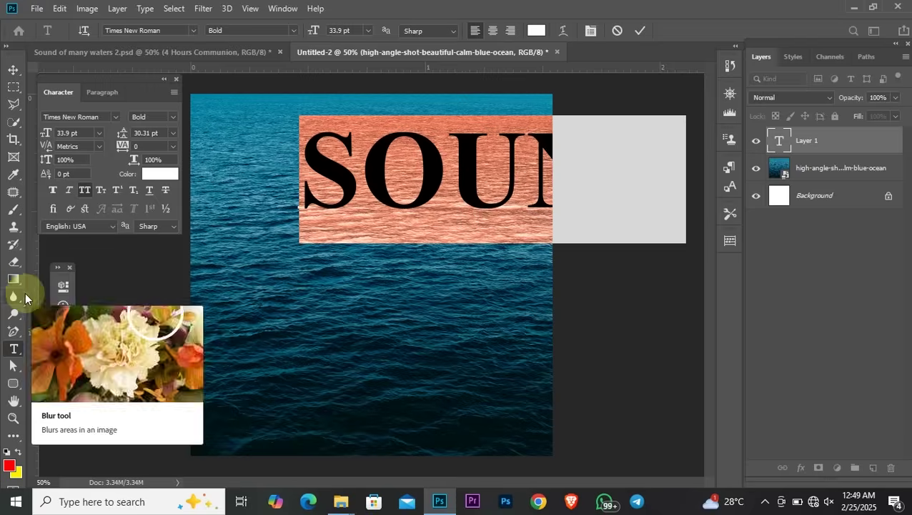
left_click_drag(50, 134, 39, 136)
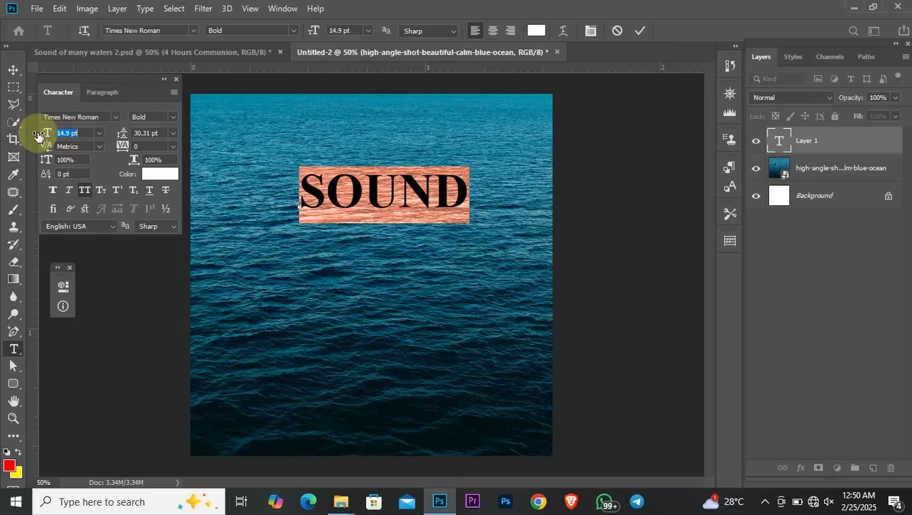
left_click(14, 69)
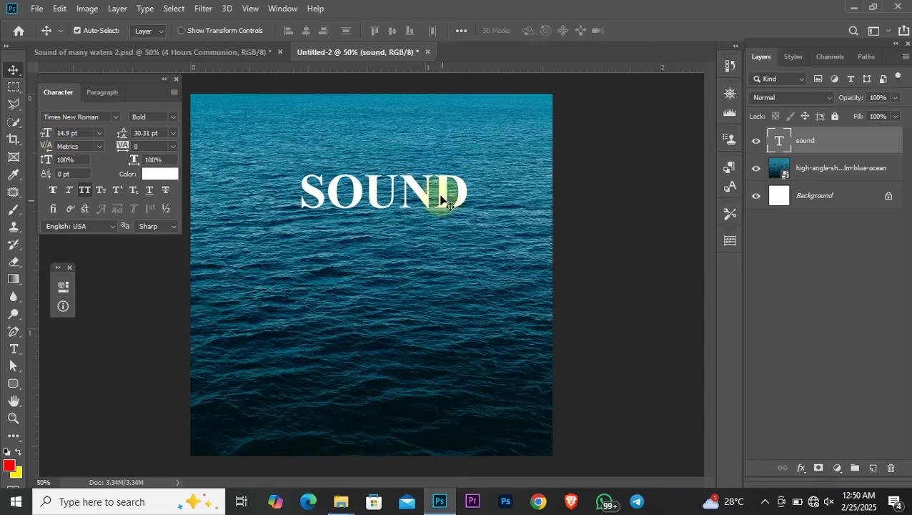
Reposition SOUND, duplicate it just below, and retype the copy as 'WATER'
left_click_drag(442, 196, 426, 218)
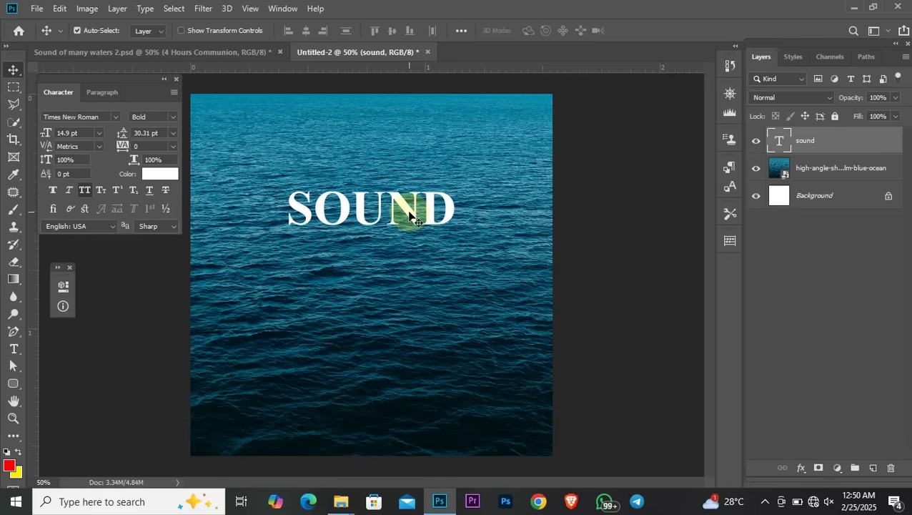
left_click_drag(406, 208, 401, 256)
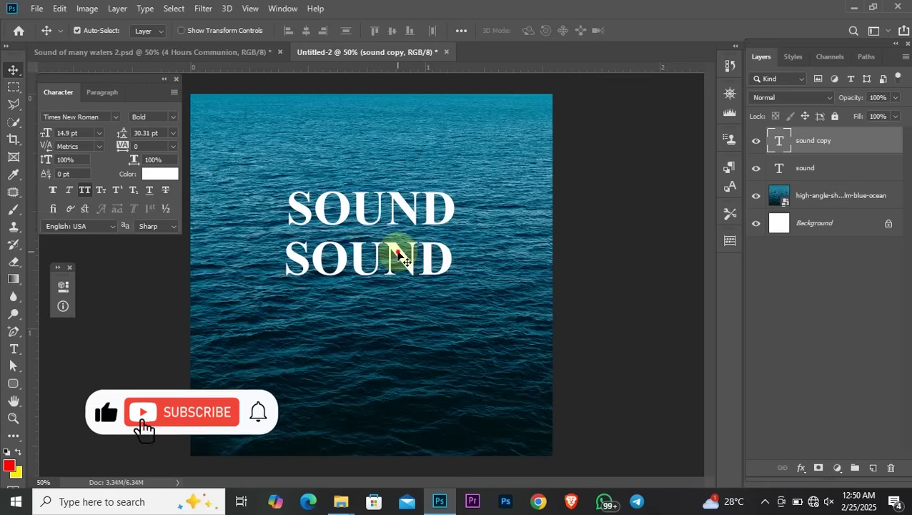
key("t")
double_click(398, 249)
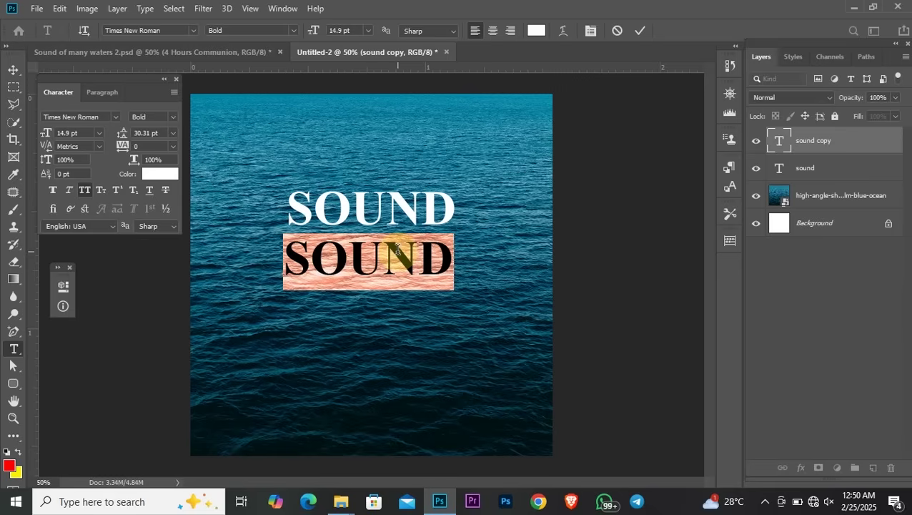
type("WATER")
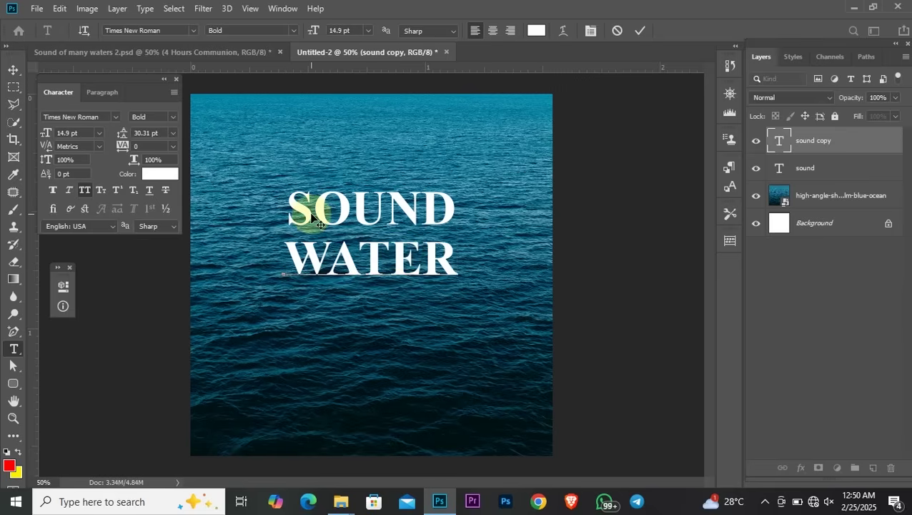
left_click(13, 70)
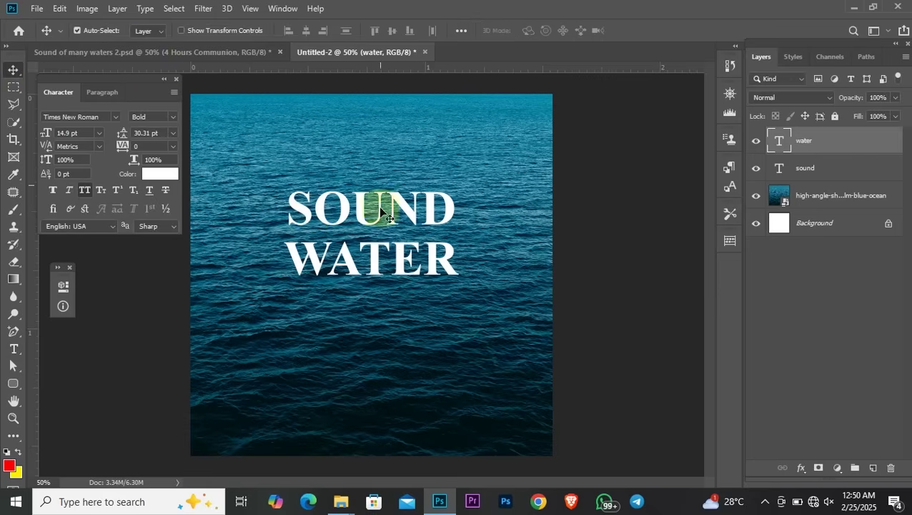
left_click_drag(386, 268, 374, 271)
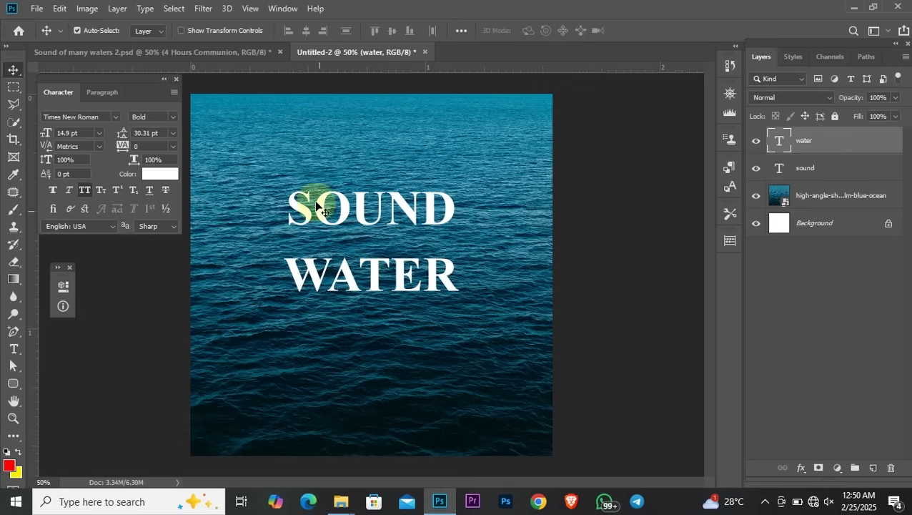
Add an S to make 'WATERS' and set the final S to 18 pt
double_click(404, 278)
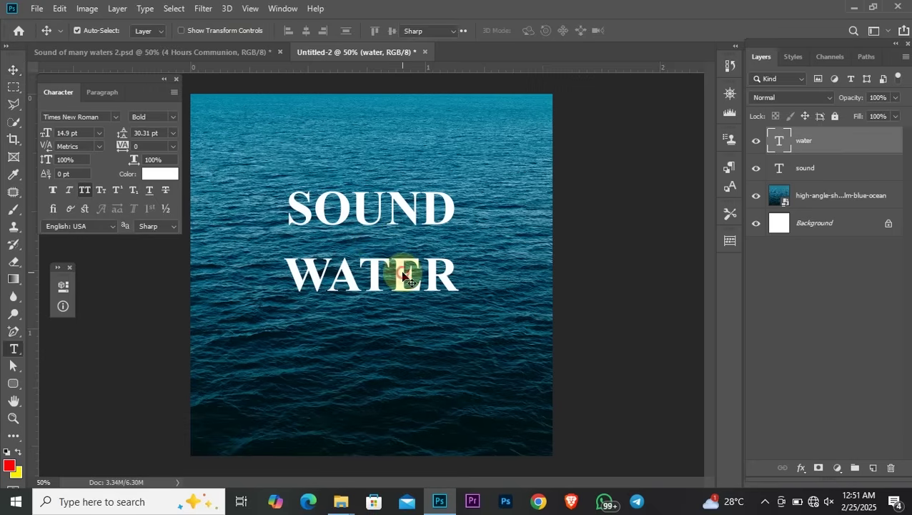
left_click(450, 273)
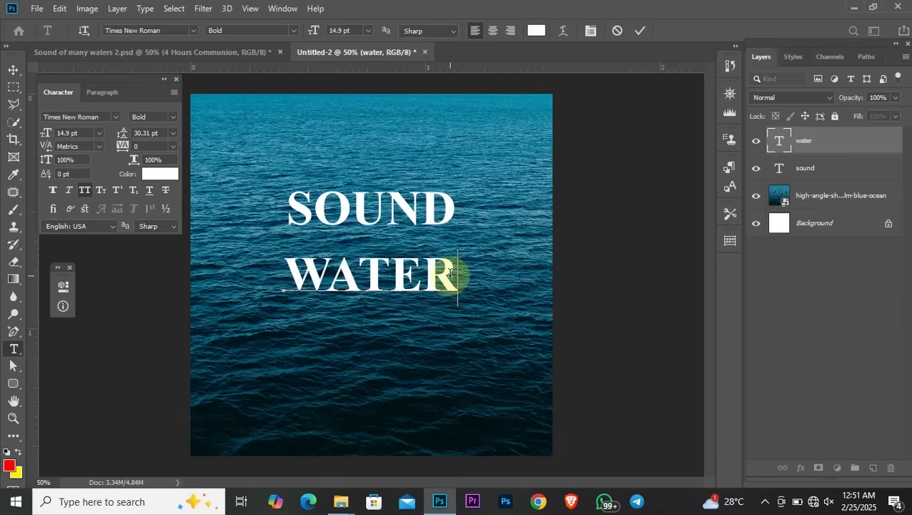
type("S")
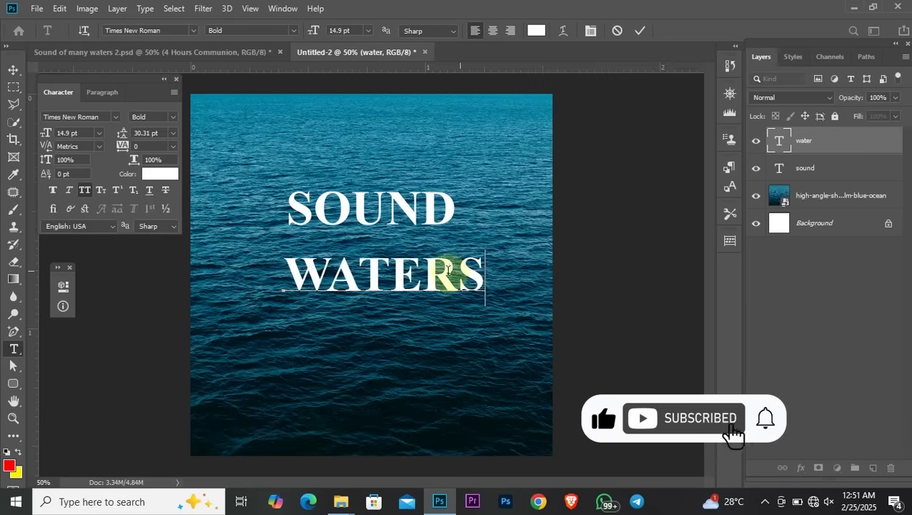
left_click_drag(458, 271, 491, 268)
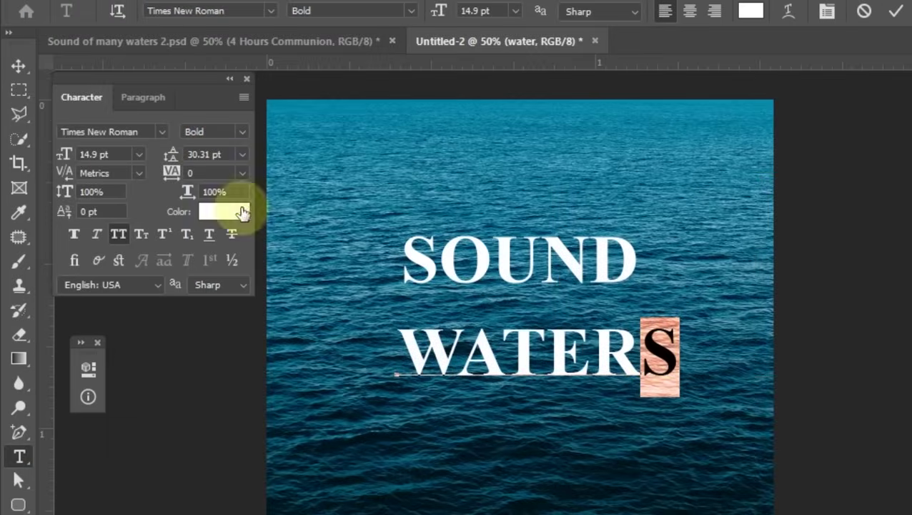
left_click(113, 154)
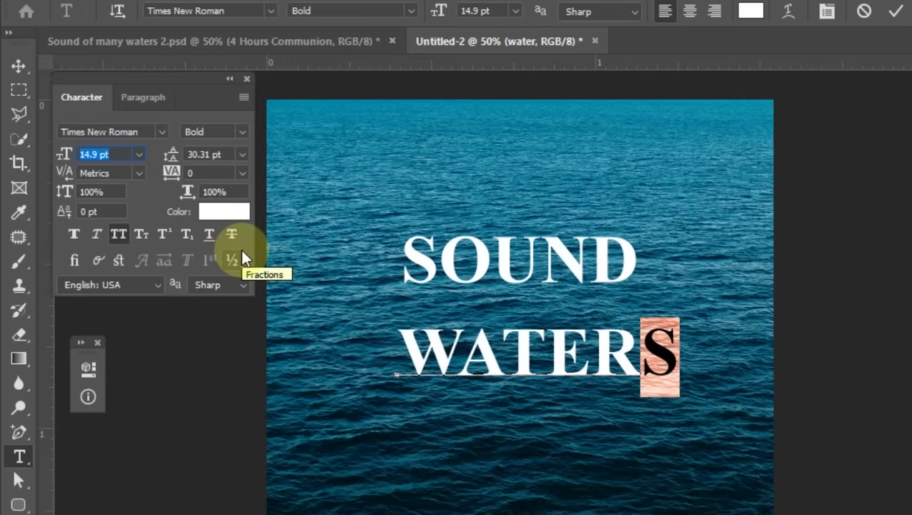
type("18")
key("Return")
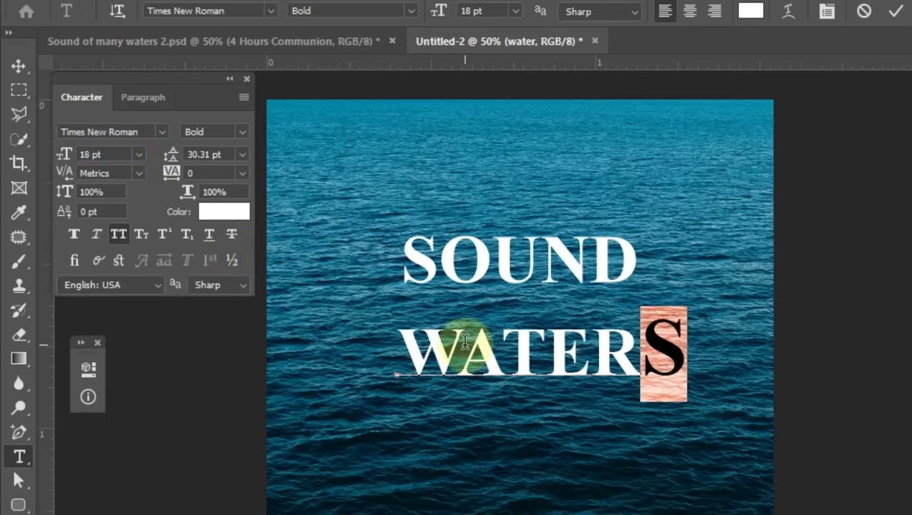
Set the W of WATERS to 18 pt and shift the line left under SOUND
left_click(456, 336)
left_click(372, 331, "shift")
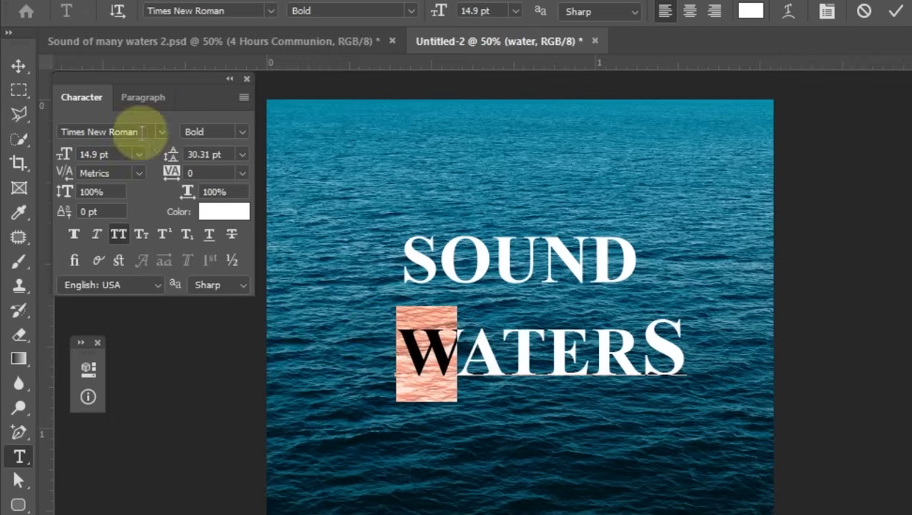
left_click(123, 154)
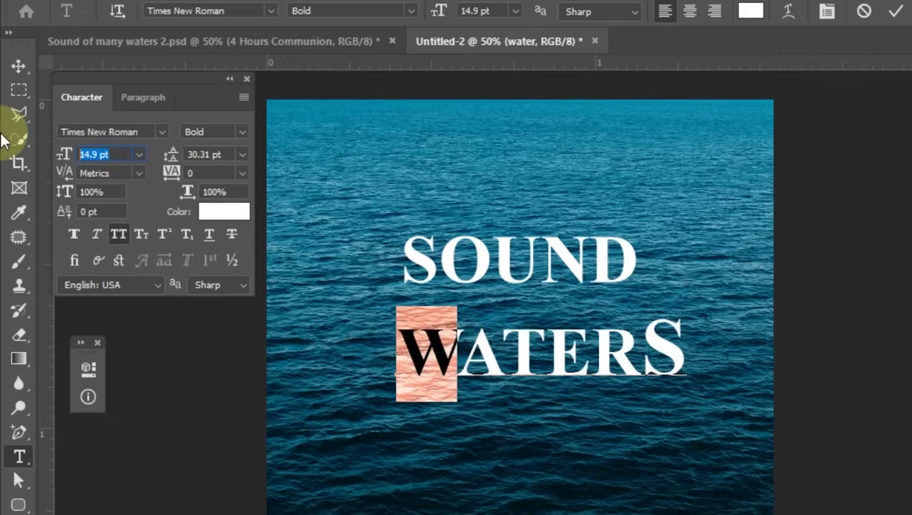
type("18")
key("Return")
left_click(19, 66)
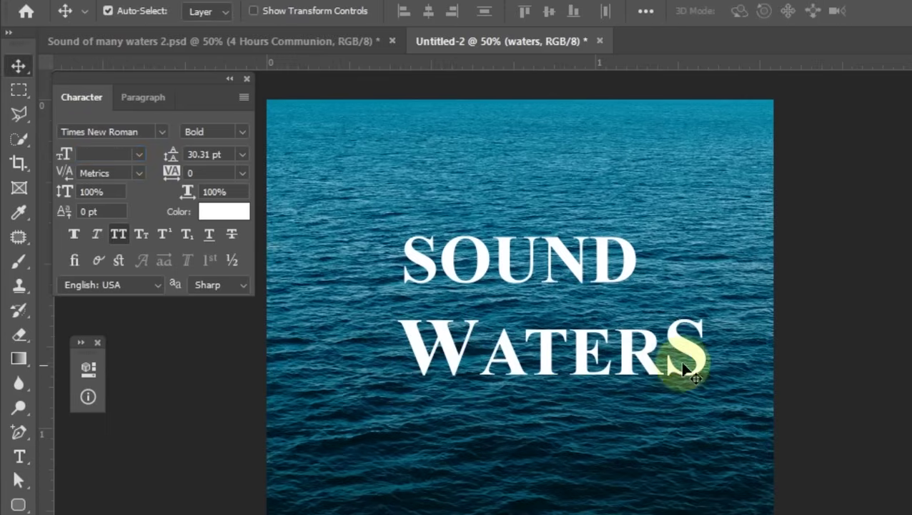
left_click_drag(677, 358, 646, 346)
left_click(453, 352)
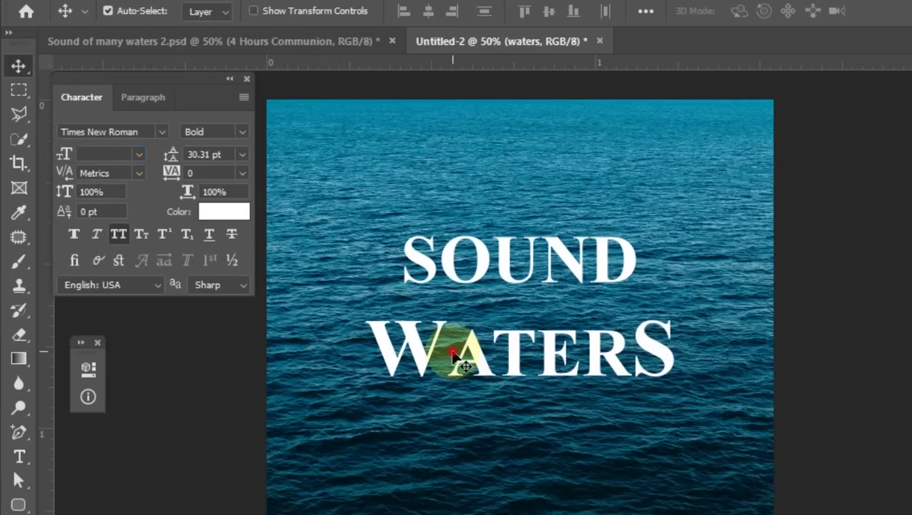
Reselect the W of WATERS and change it to 16 pt
key("t")
left_click(448, 350)
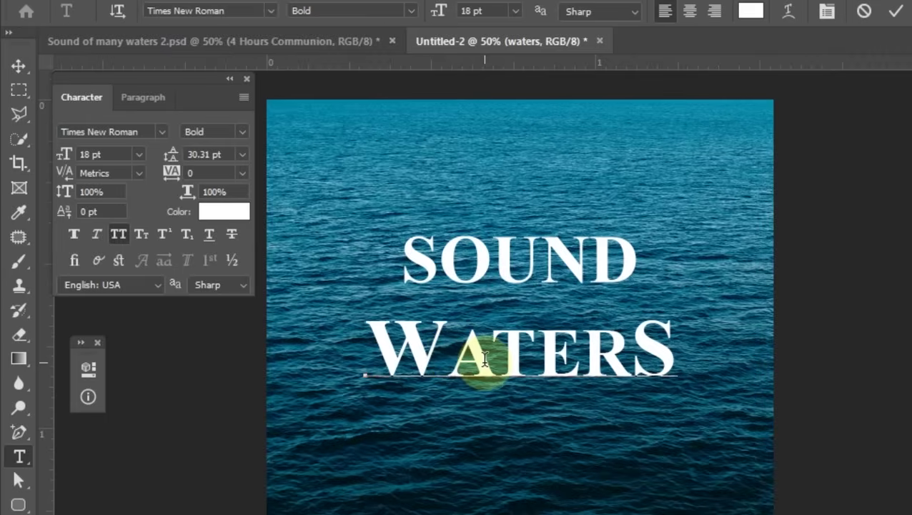
left_click(485, 358)
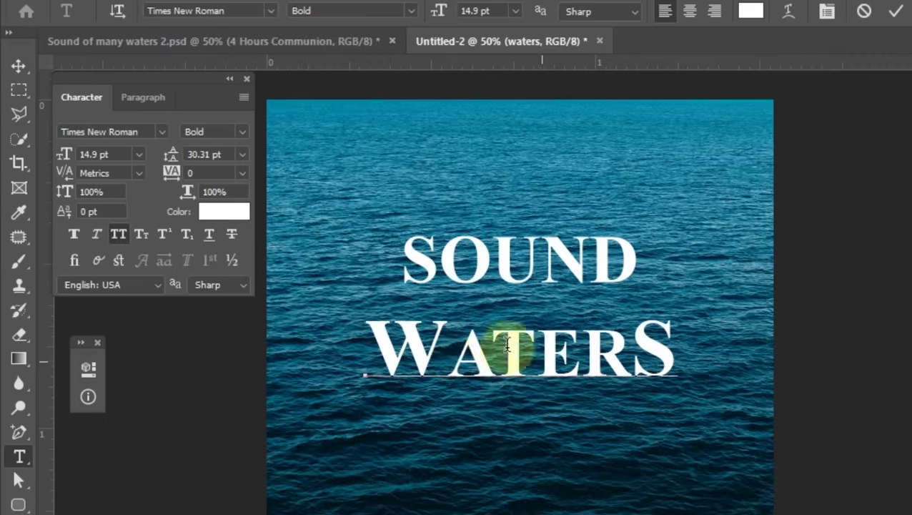
left_click_drag(447, 341, 359, 341)
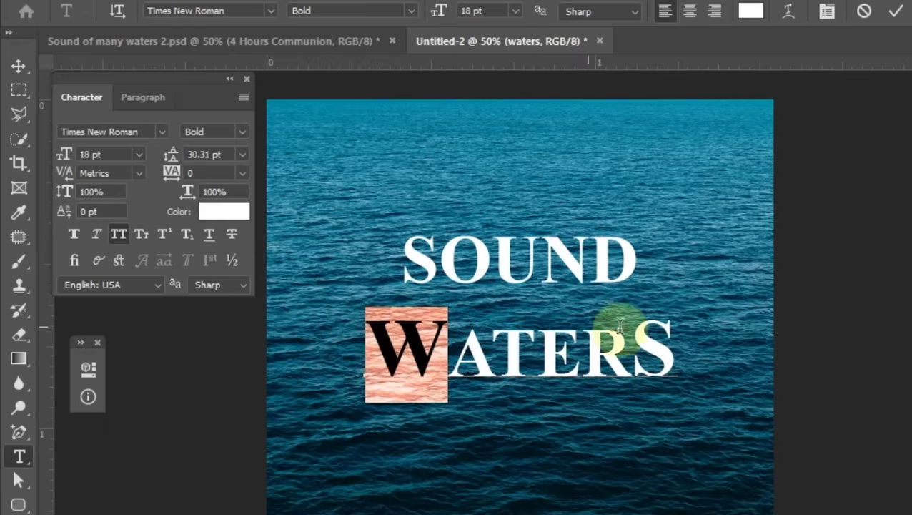
left_click_drag(631, 355, 691, 361)
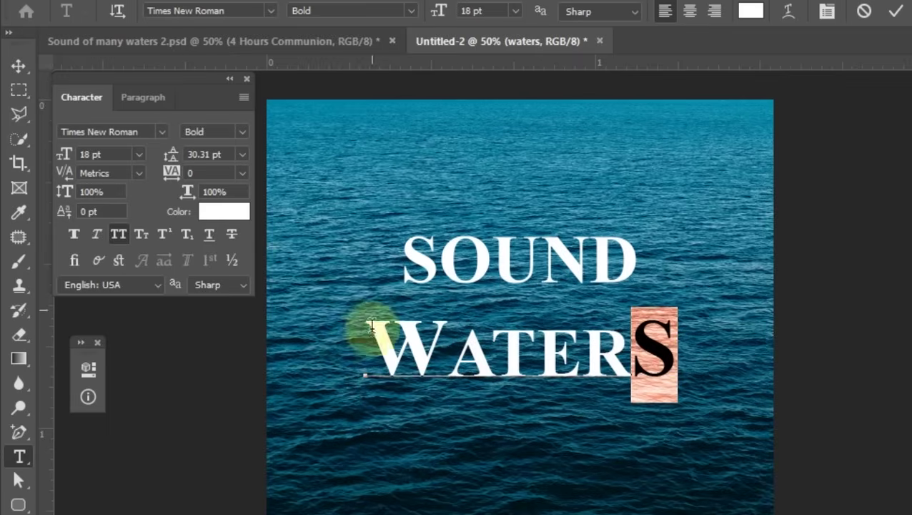
left_click_drag(448, 361, 296, 259)
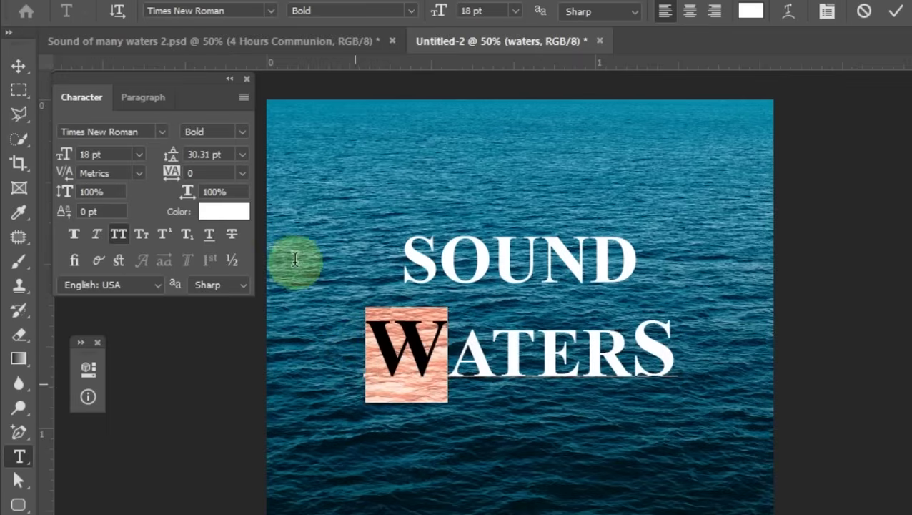
left_click(100, 154)
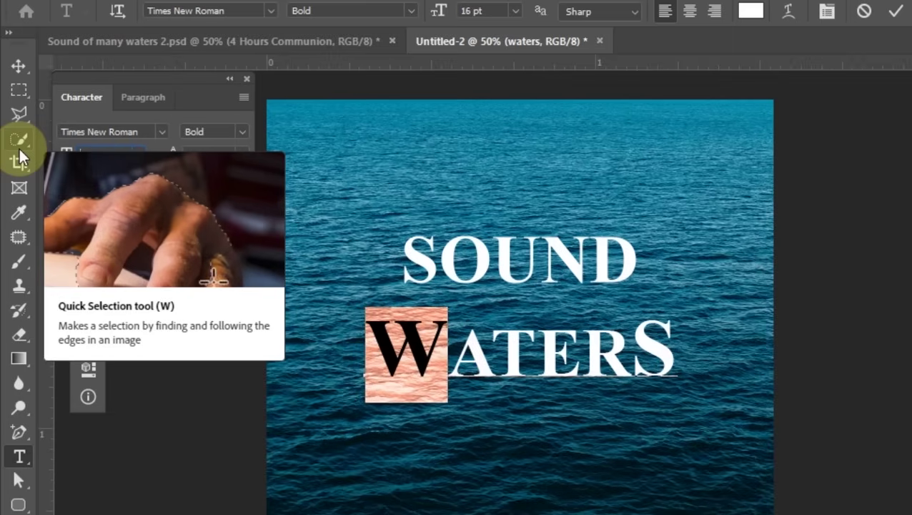
type("16")
key("Return")
Set both the final S and the W of WATERS to 17 pt
left_click(19, 63)
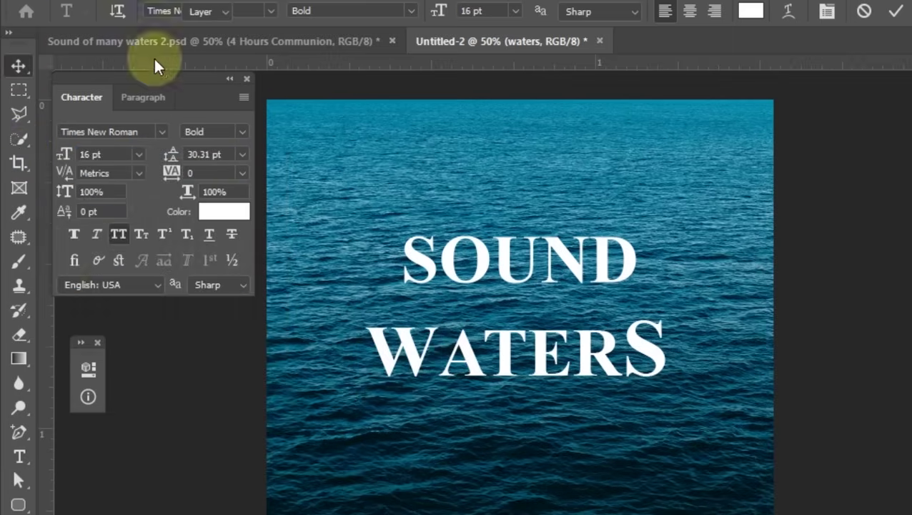
double_click(627, 343)
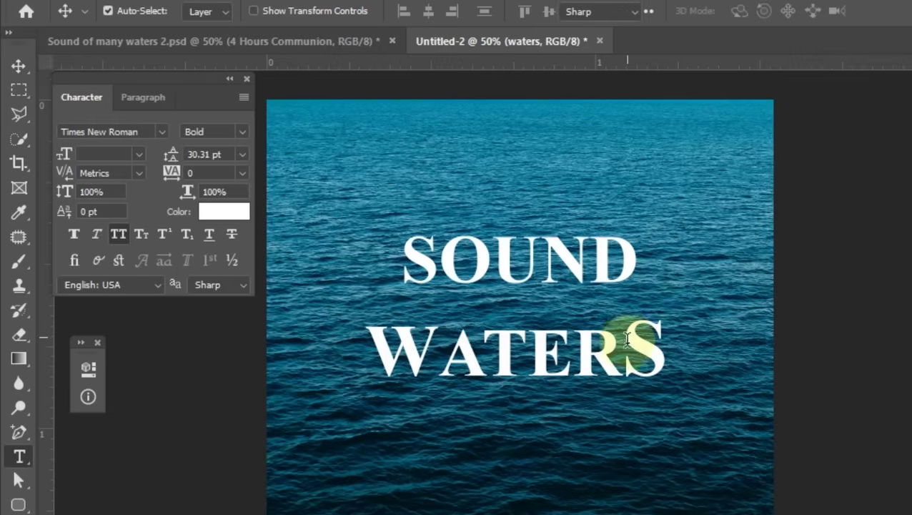
left_click_drag(622, 343, 669, 343)
left_click(113, 154)
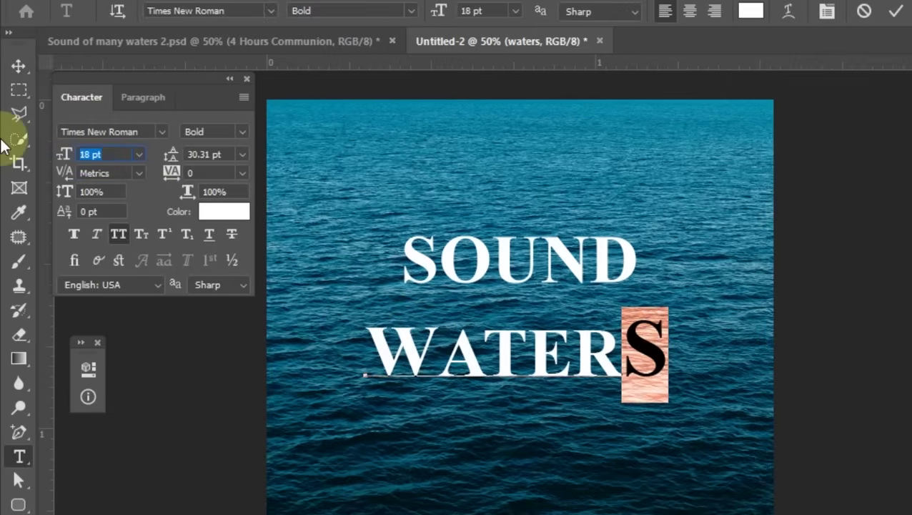
type("17")
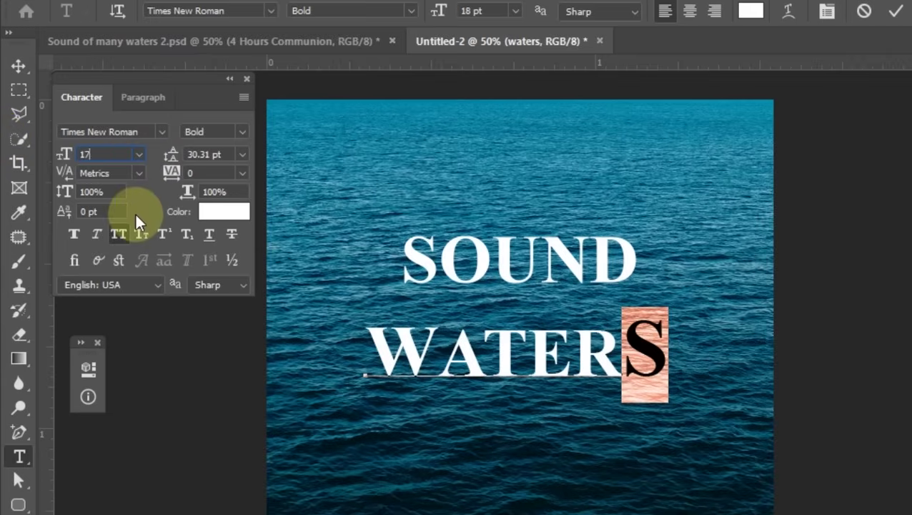
key("Return")
left_click_drag(439, 350, 367, 347)
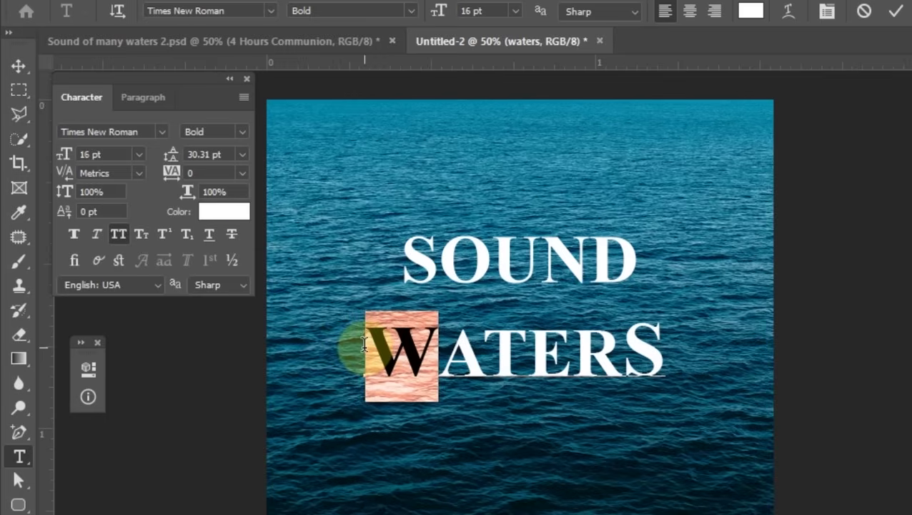
left_click(112, 154)
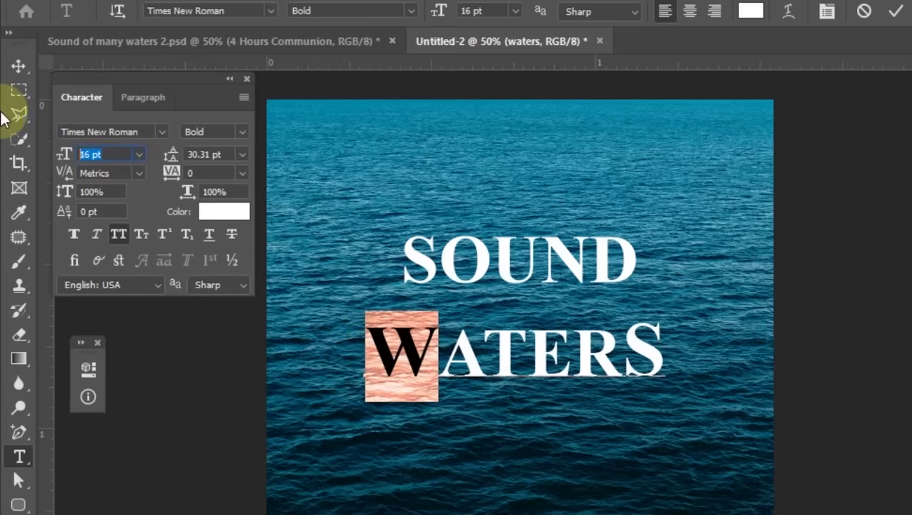
type("17")
key("Return")
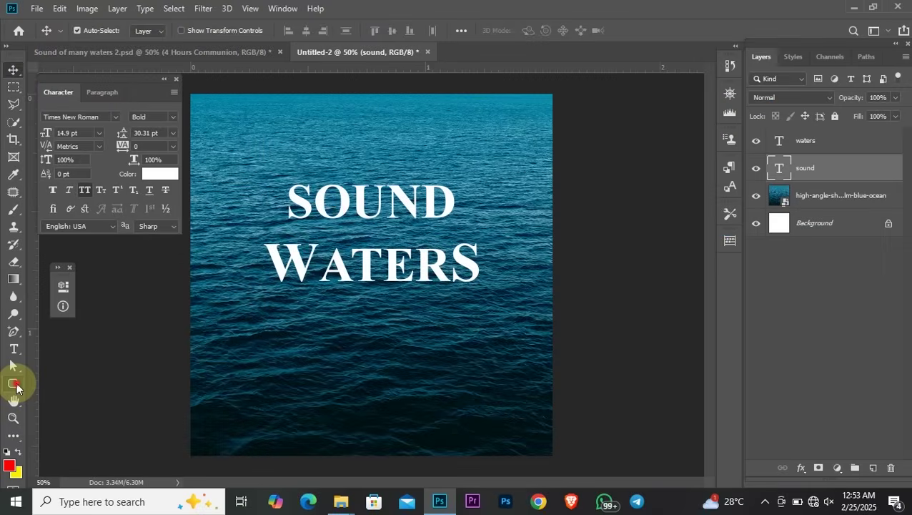
left_click(16, 386)
right_click(16, 386)
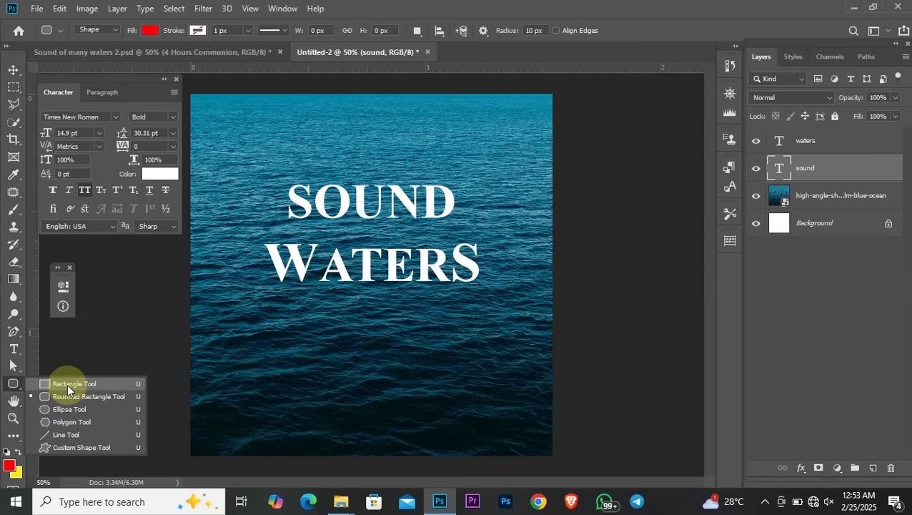
Draw a red 270×46 px rectangle and centre it between SOUND and WATERS
left_click(67, 384)
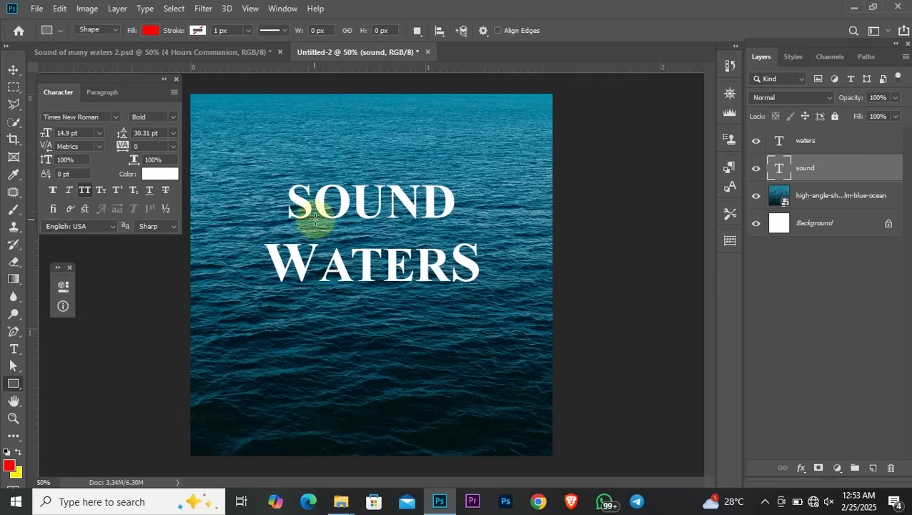
left_click_drag(322, 223, 418, 240)
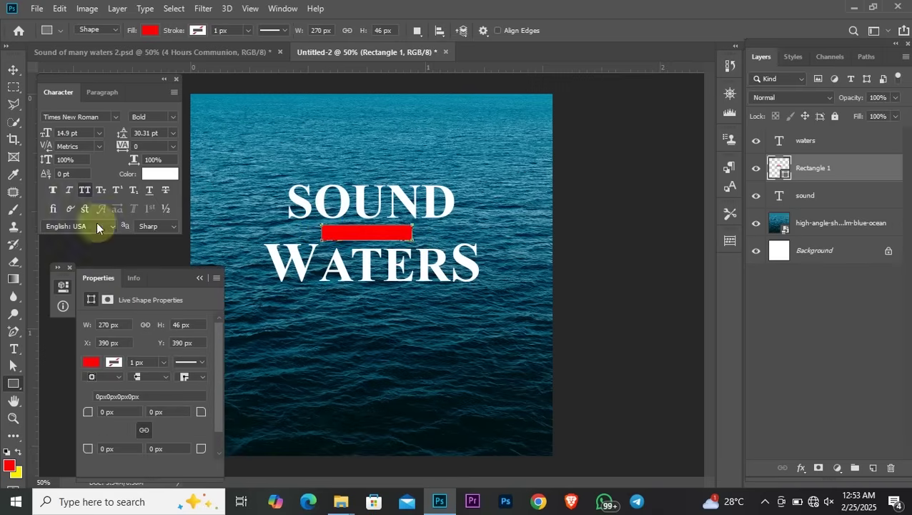
left_click(13, 70)
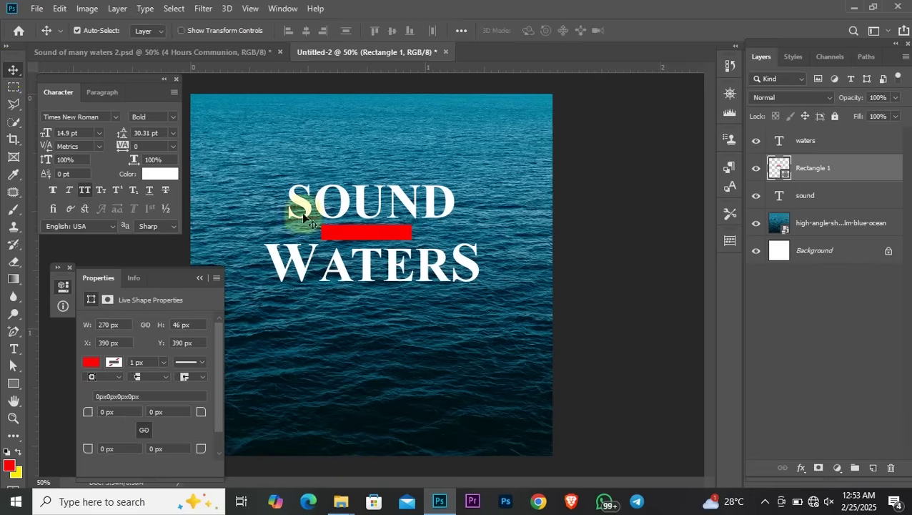
left_click_drag(369, 233, 377, 235)
left_click(199, 277)
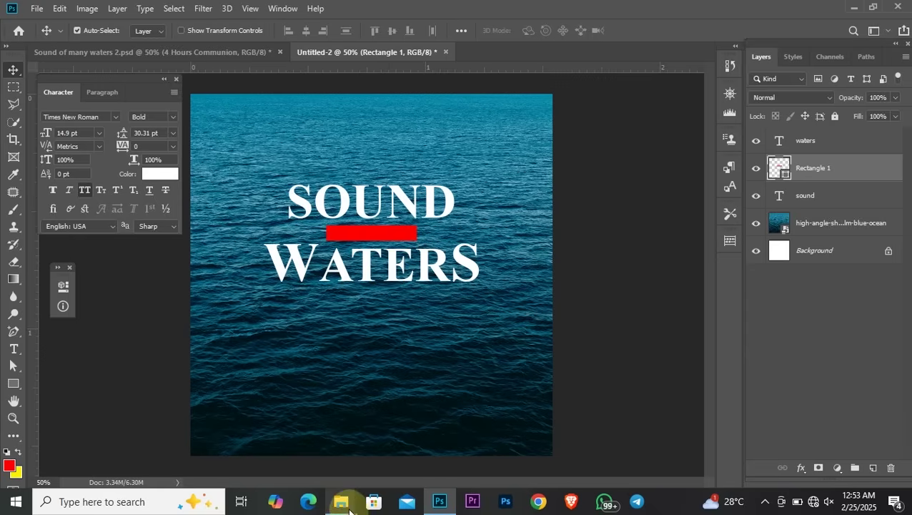
Drag the logo image from the materials folder onto the Photoshop poster
mouse_move(341, 501)
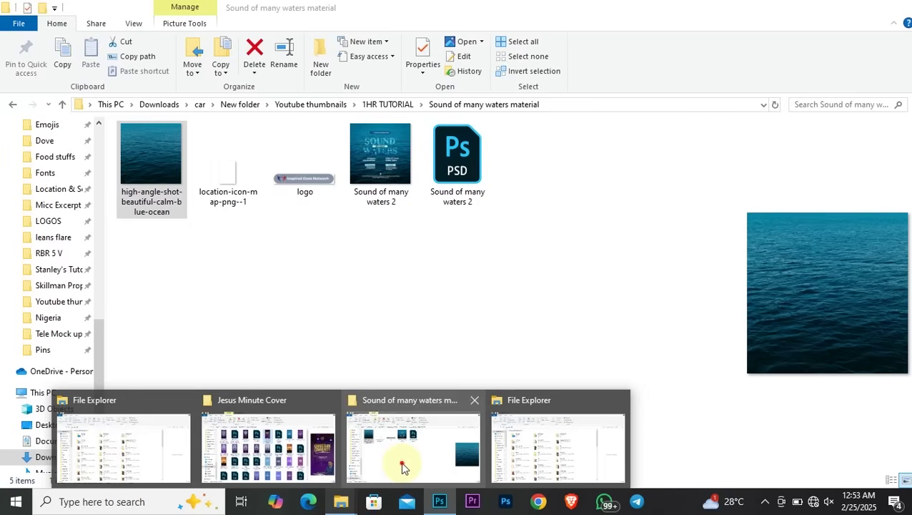
left_click(402, 468)
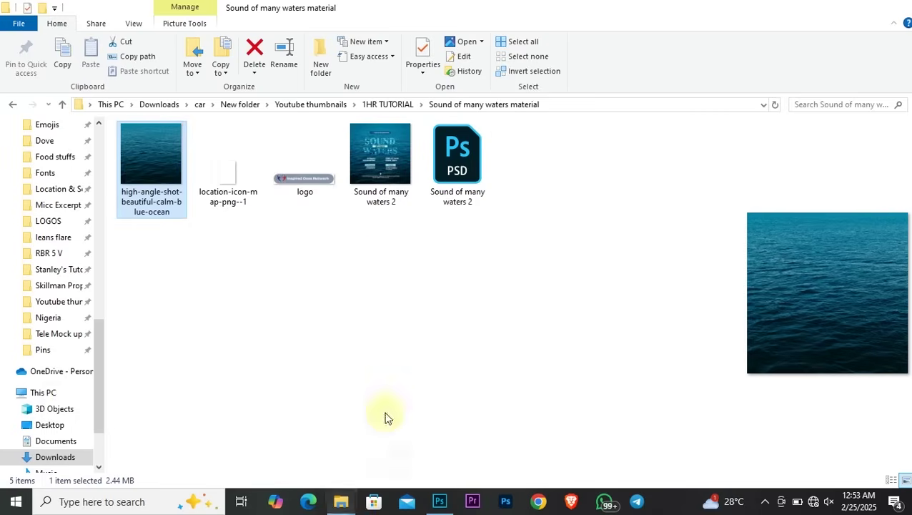
left_click(303, 179)
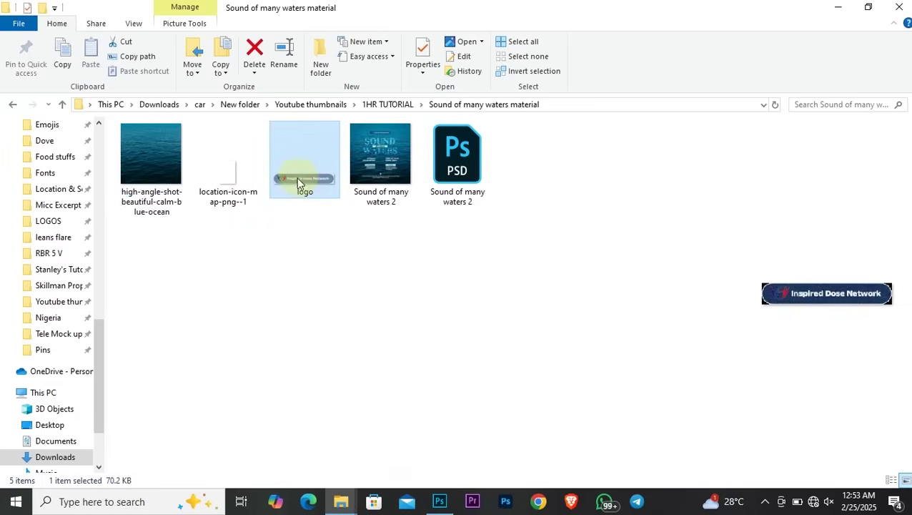
left_click_drag(301, 176, 371, 134)
Scale the logo to about 12% and move it to the top centre above SOUND
left_click_drag(525, 275, 522, 350)
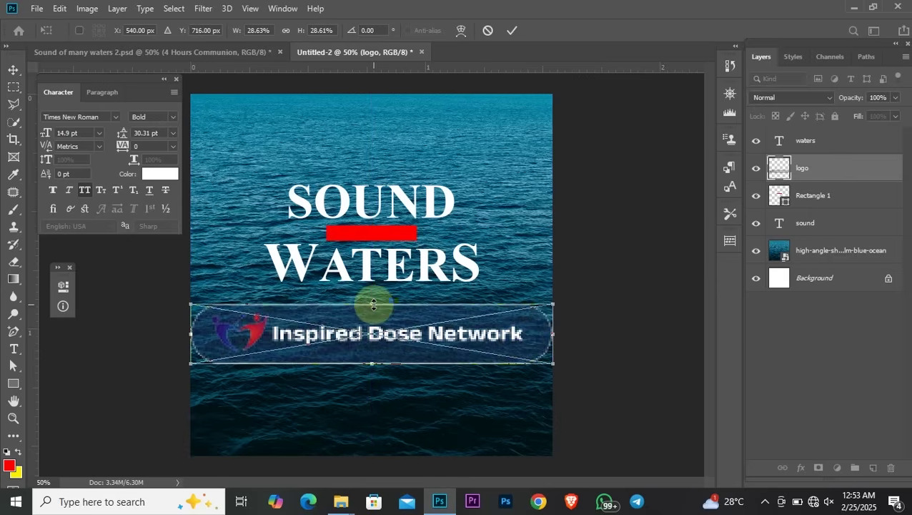
left_click_drag(185, 301, 452, 346)
key("Return")
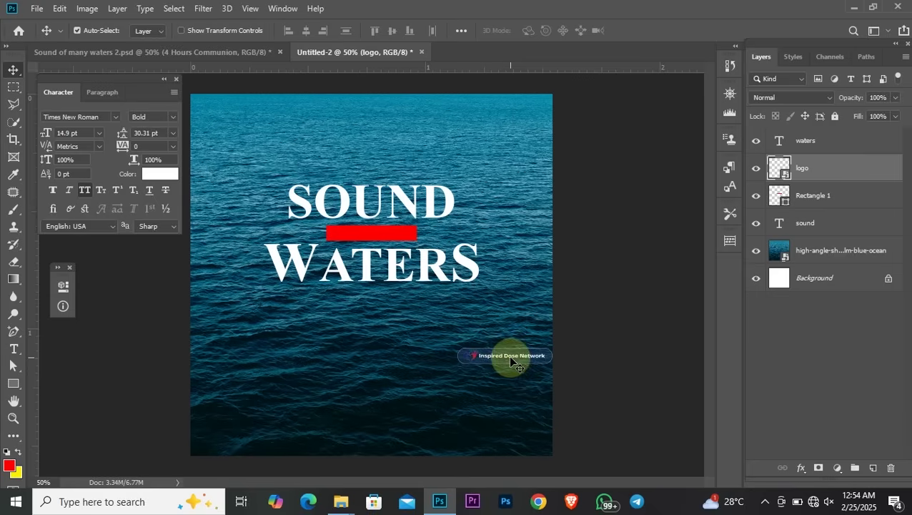
left_click_drag(510, 361, 379, 148)
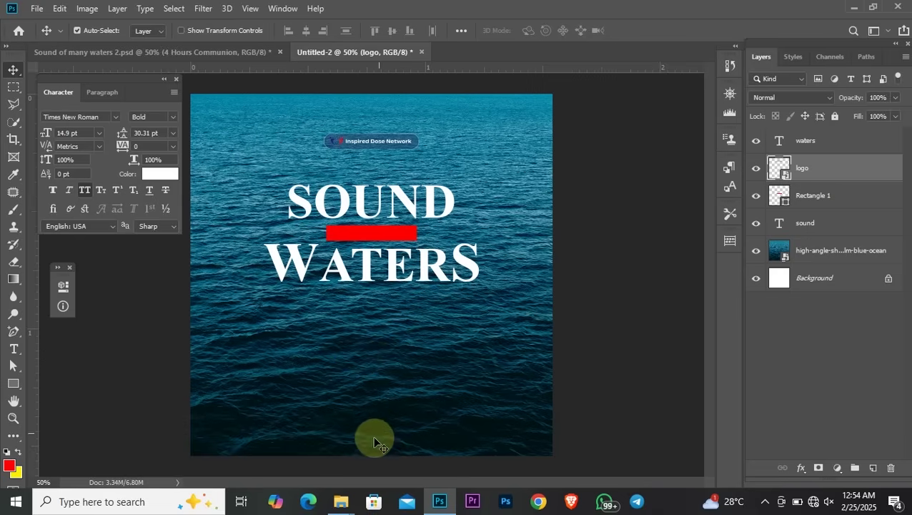
Drag the location icon file from the materials folder into Photoshop
mouse_move(344, 500)
left_click(393, 458)
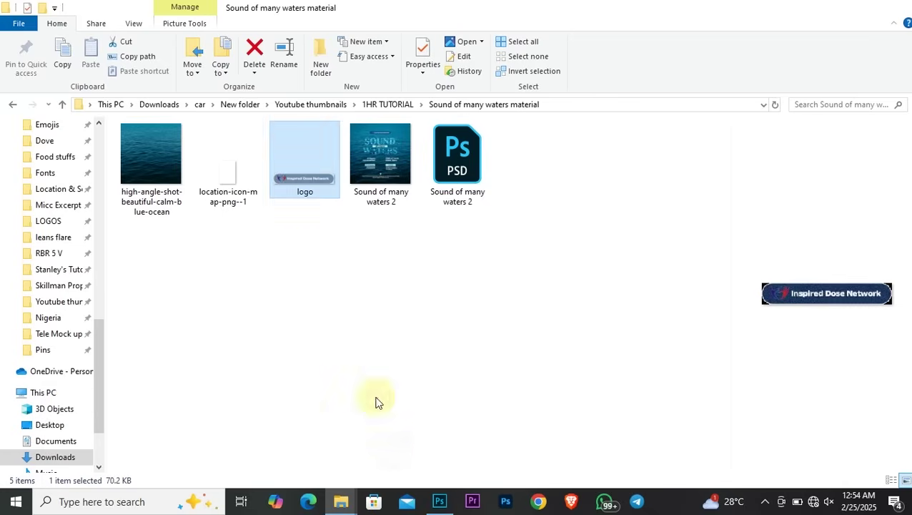
left_click(228, 179)
left_click_drag(285, 239, 385, 371)
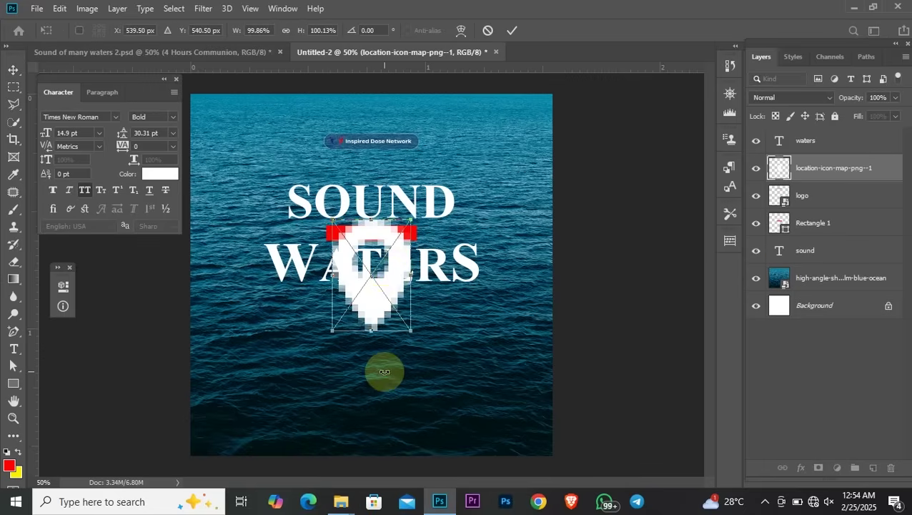
Shrink the location icon to a small pin near the bottom centre
left_click_drag(412, 223, 374, 415)
key("Return")
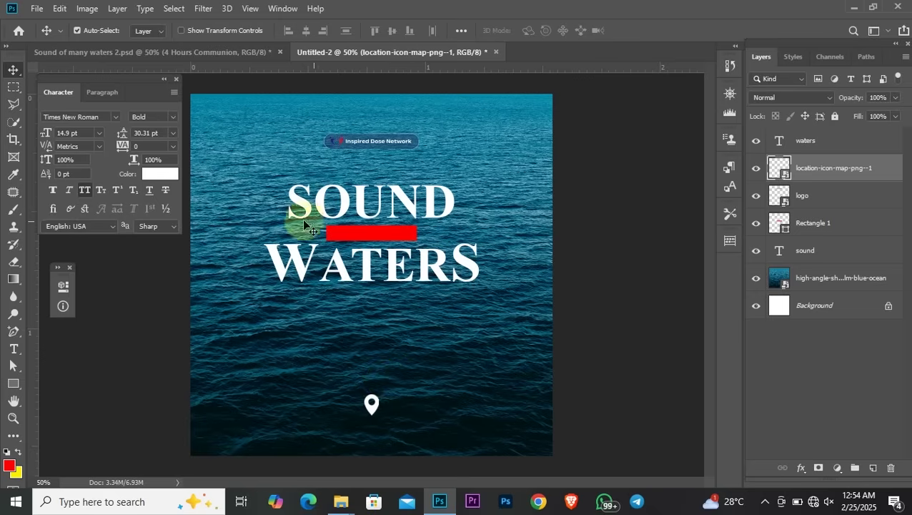
left_click(379, 241)
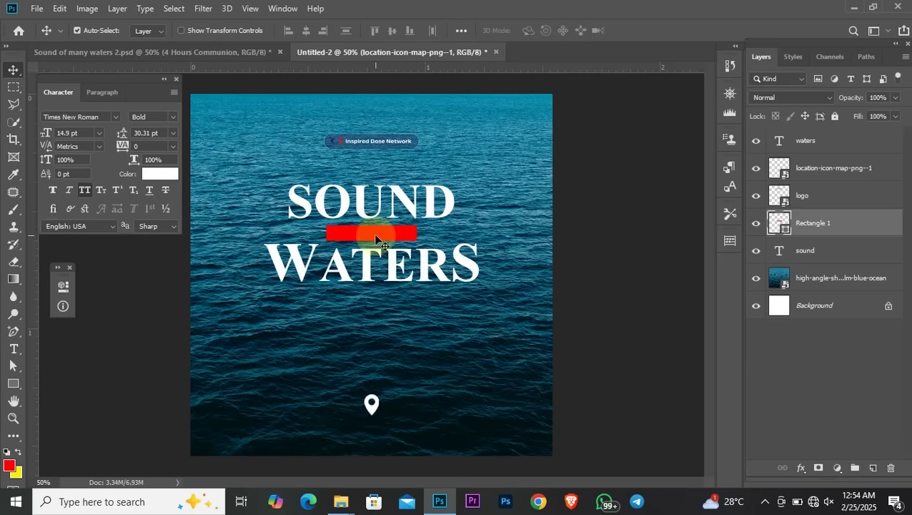
Fill the bar between SOUND and WATERS with teal 0a88a8 sampled from the ocean photo
left_click(14, 385)
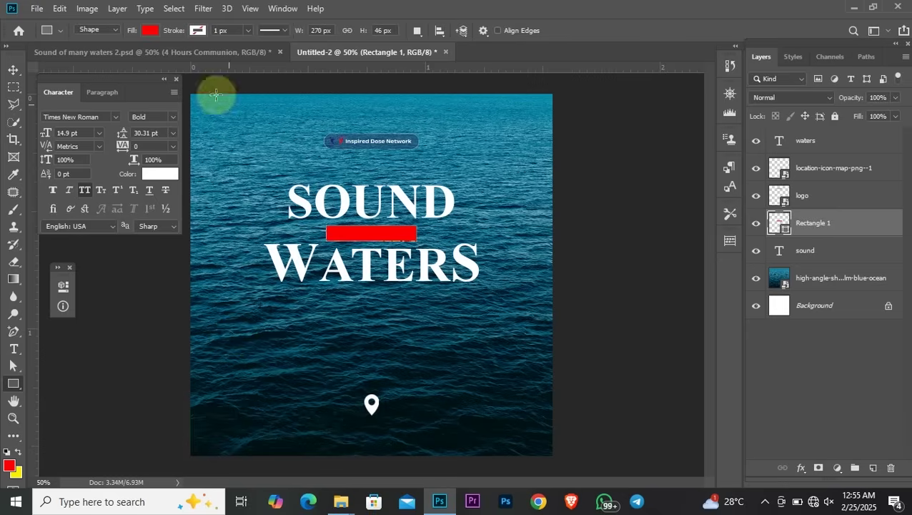
left_click(150, 30)
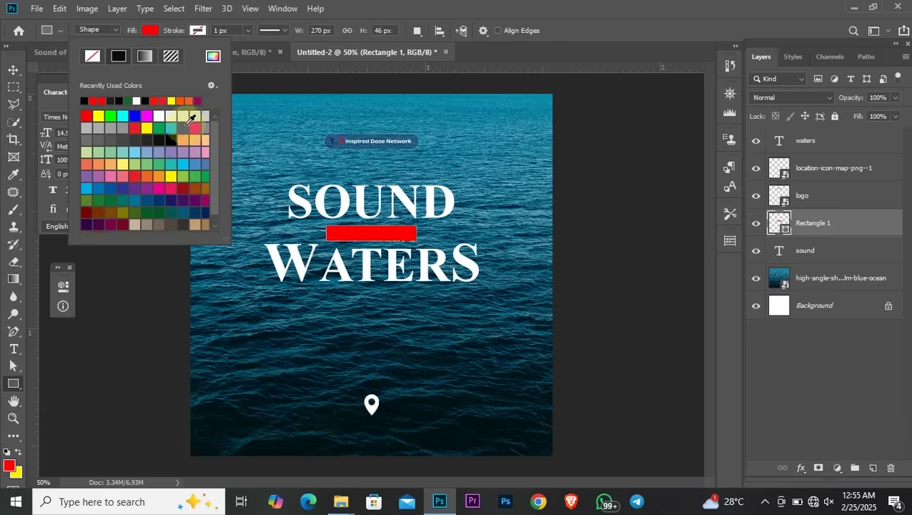
left_click(213, 58)
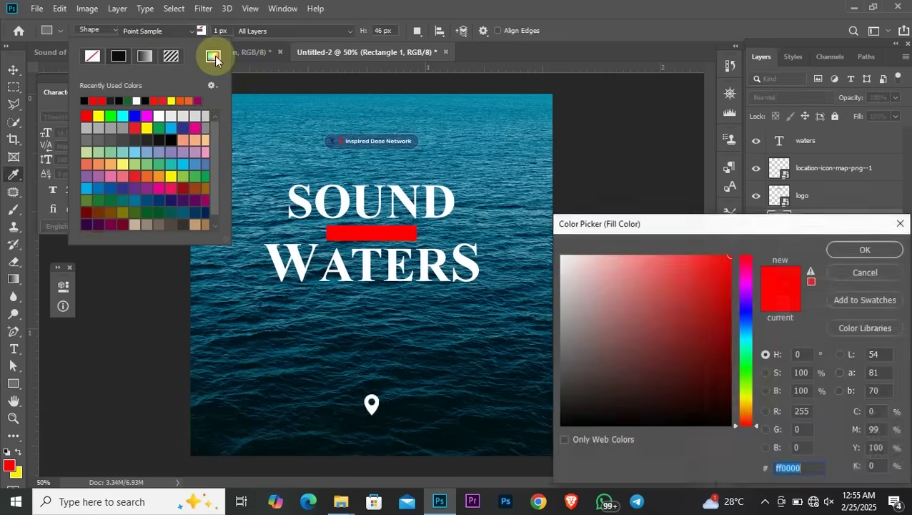
left_click(537, 99)
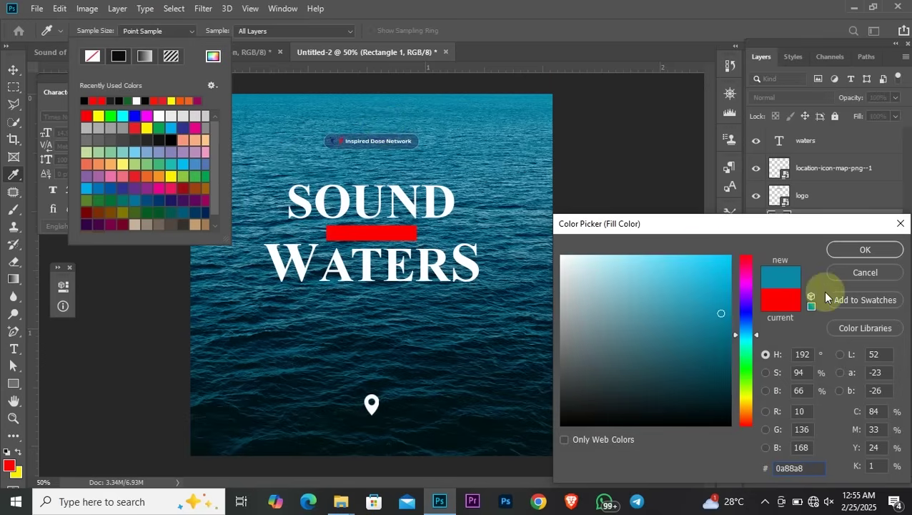
left_click(861, 250)
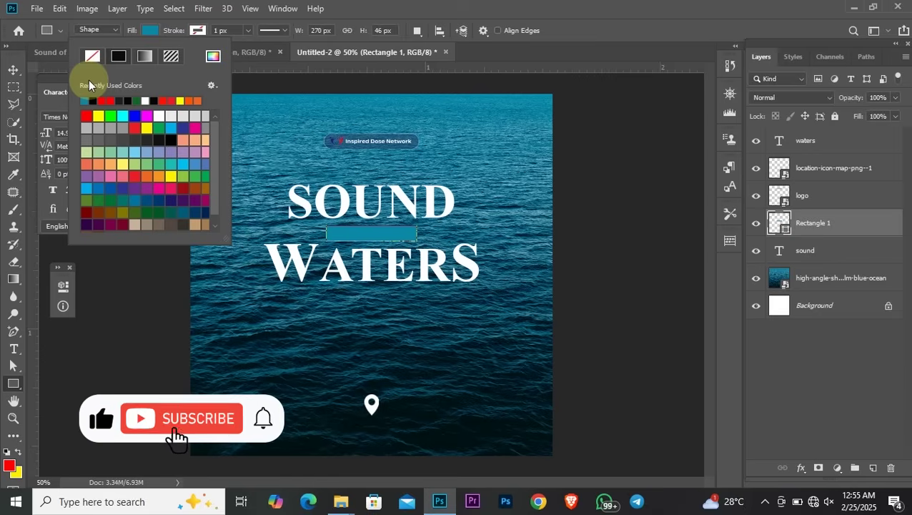
key("Escape")
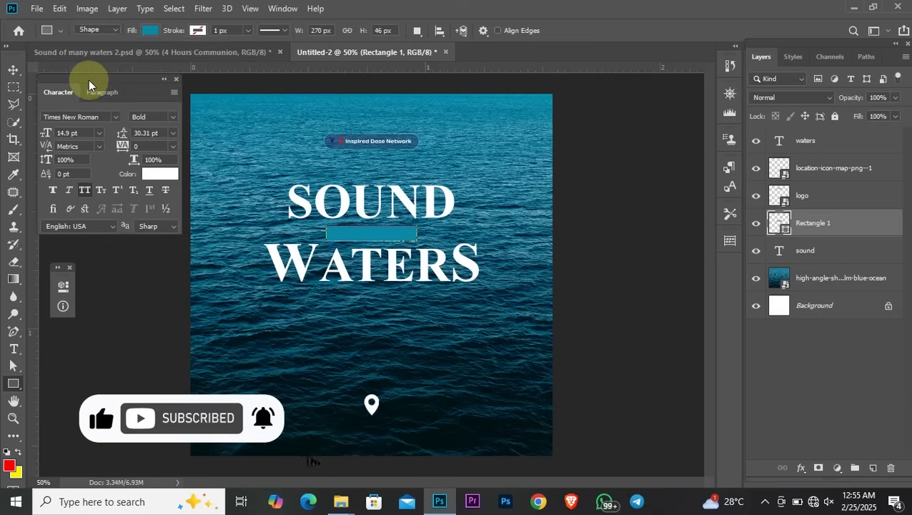
Change the font from Times New Roman Bold to Anek Latin SemiExpanded Bold via an 'anek' search
key("v")
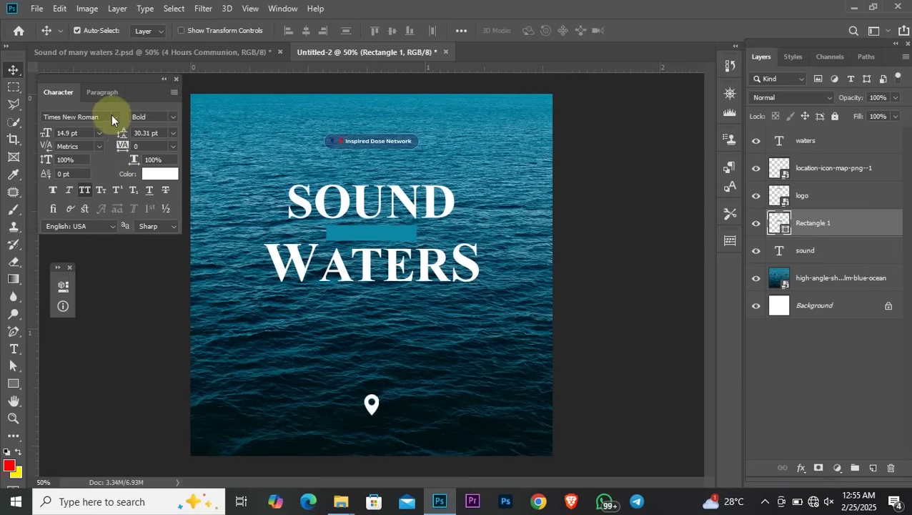
left_click(110, 117)
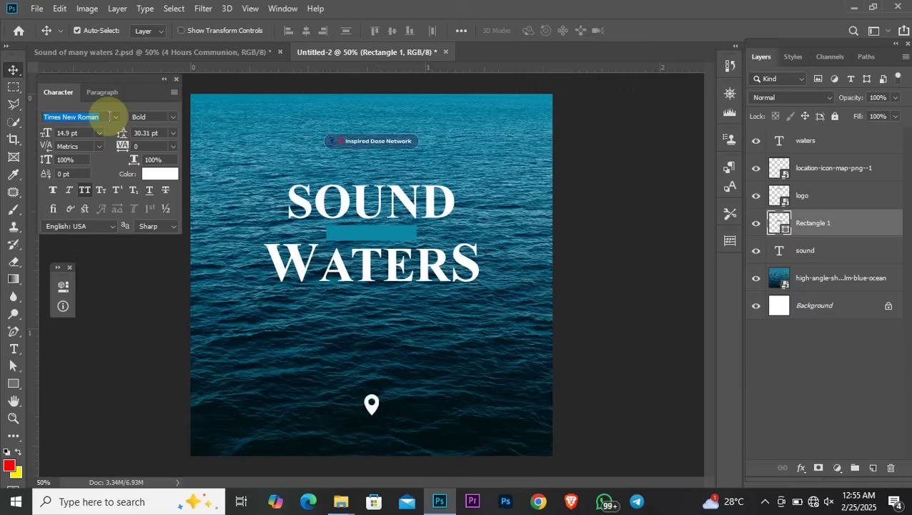
left_click(114, 116)
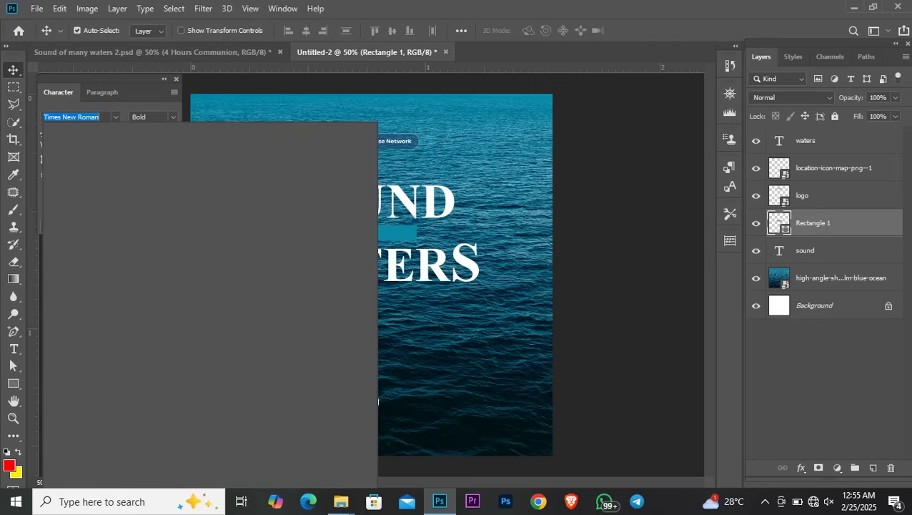
type("n")
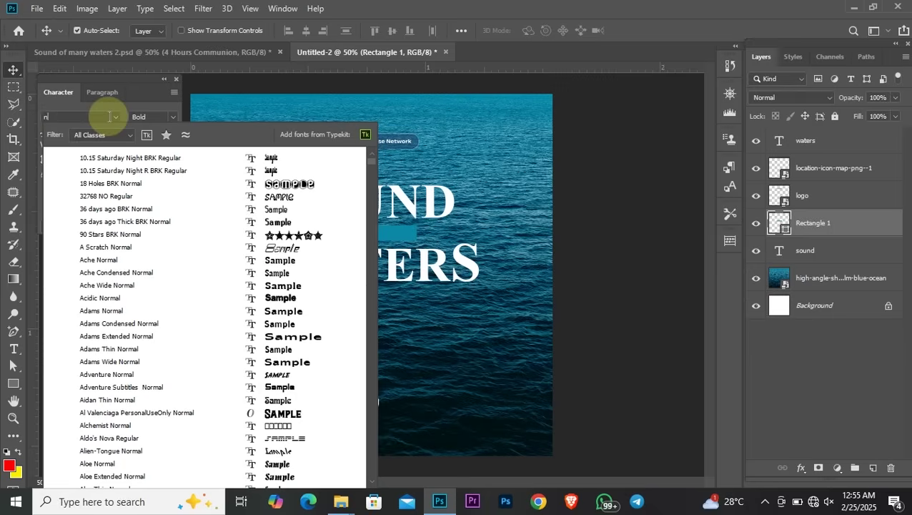
key("BackSpace")
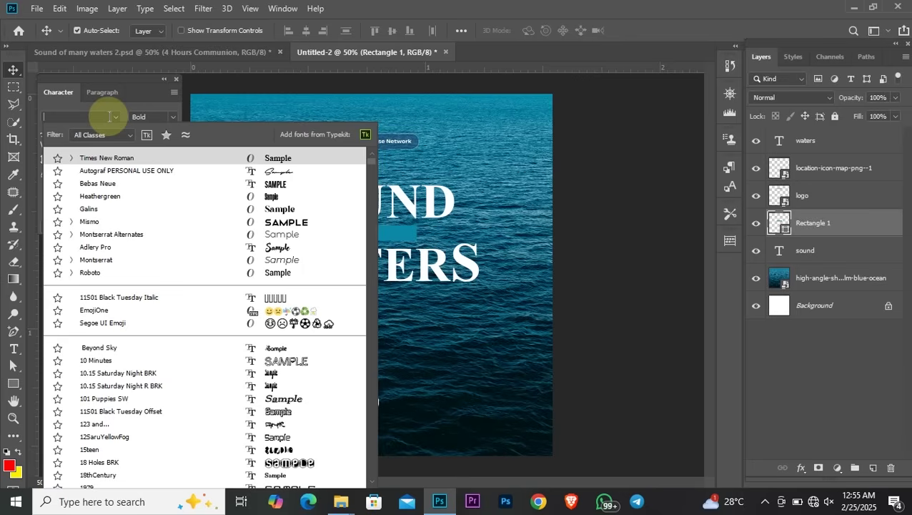
type("ane")
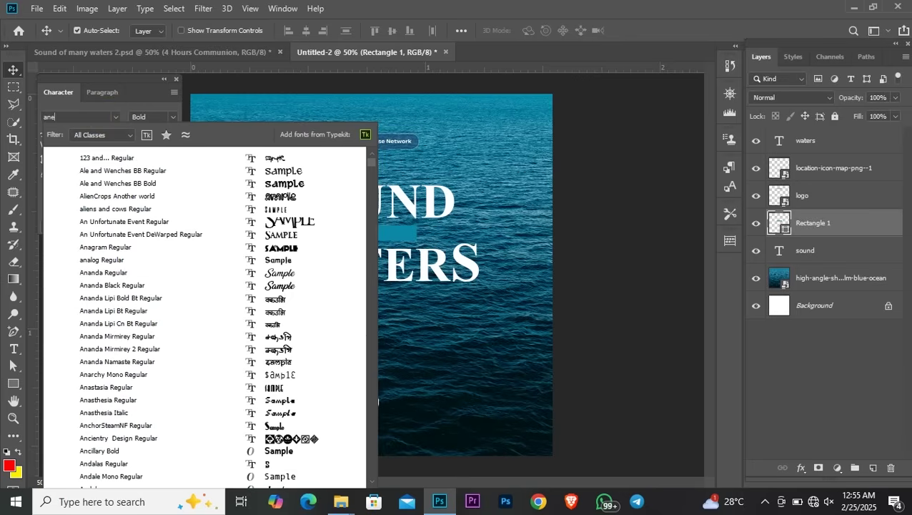
type("k Latin")
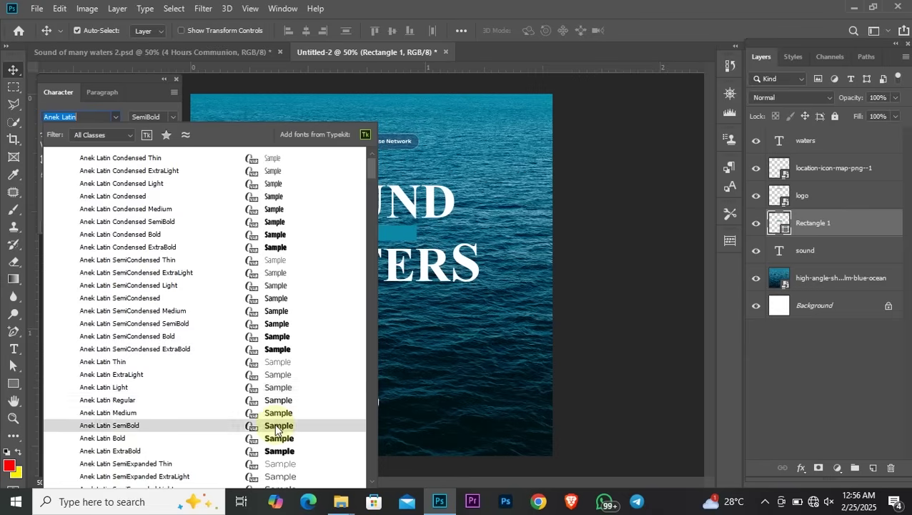
scroll(268, 429, "down", 3)
scroll(278, 429, "down", 1)
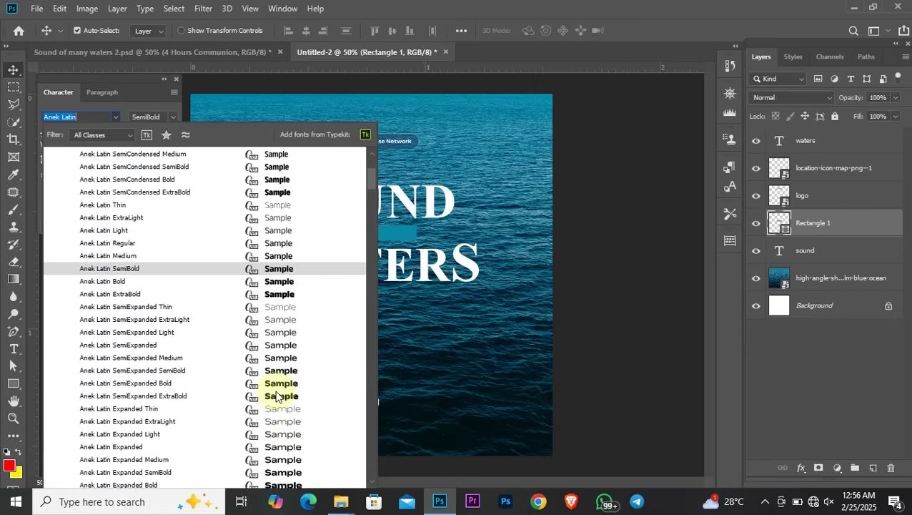
scroll(277, 392, "down", 1)
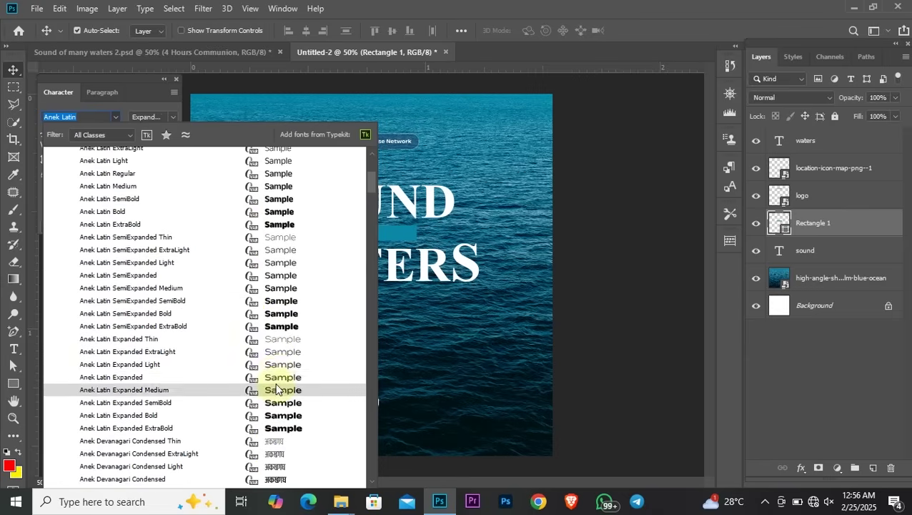
left_click(276, 313)
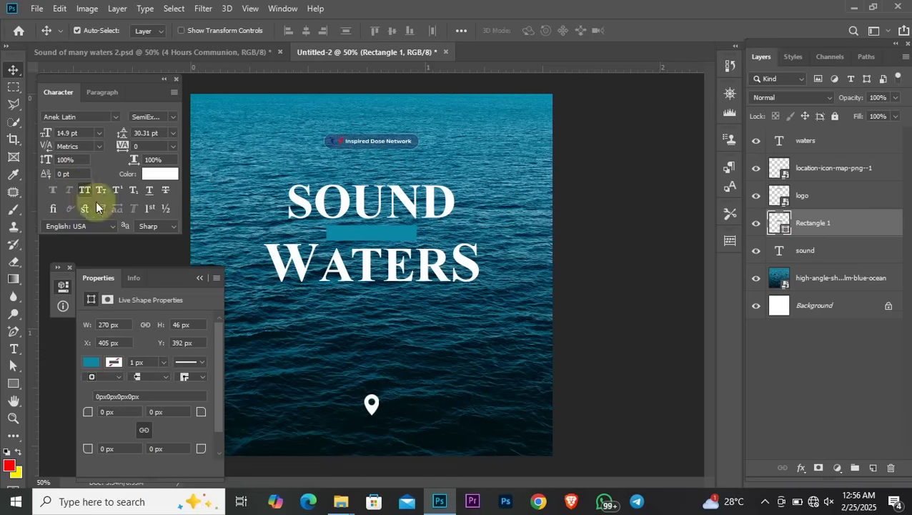
Add an 'OF MANY' text layer under WATERS and turn off All Caps so it reads 'of many'
left_click(13, 350)
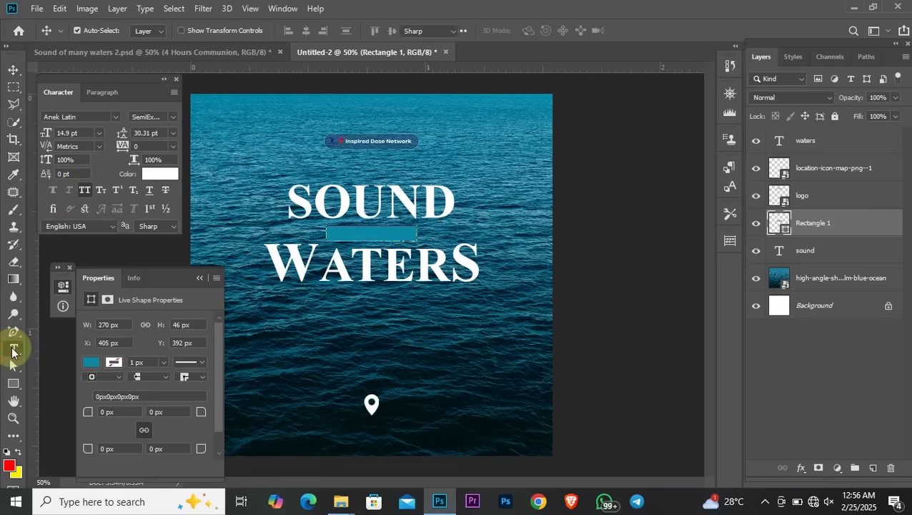
left_click(314, 324)
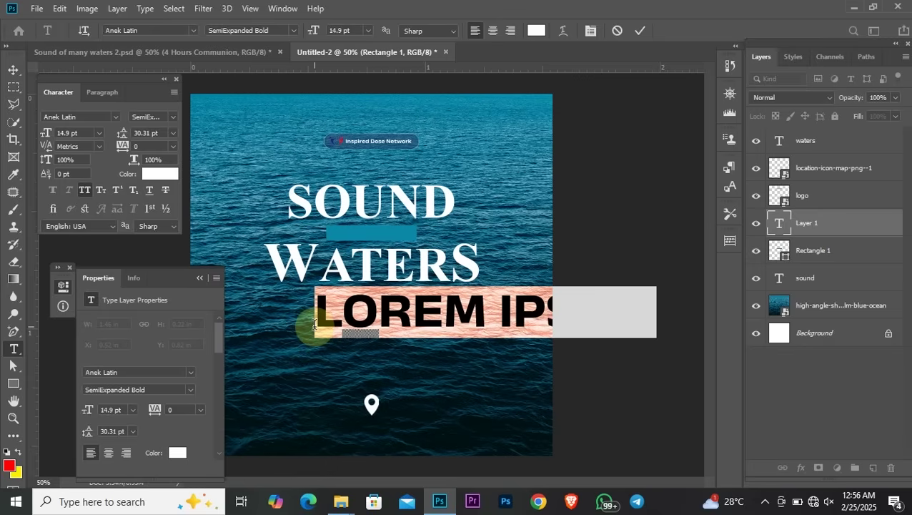
type("OF")
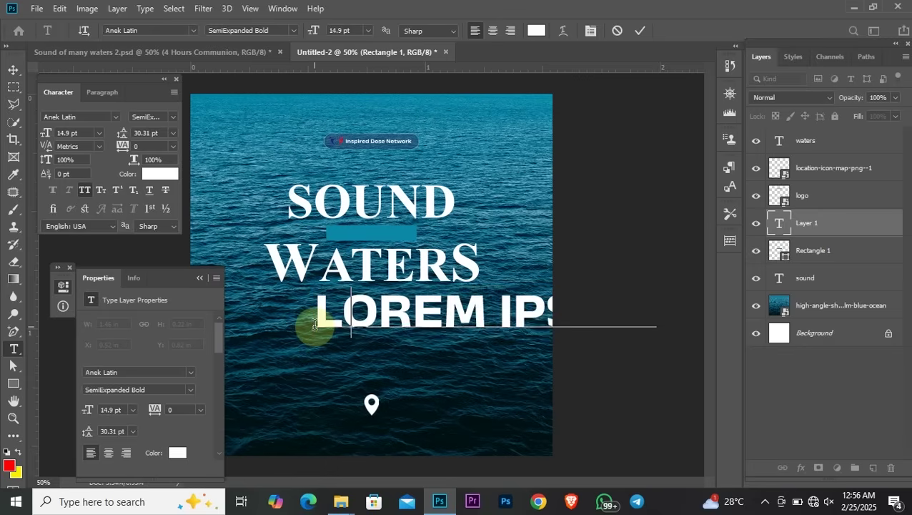
type(" A")
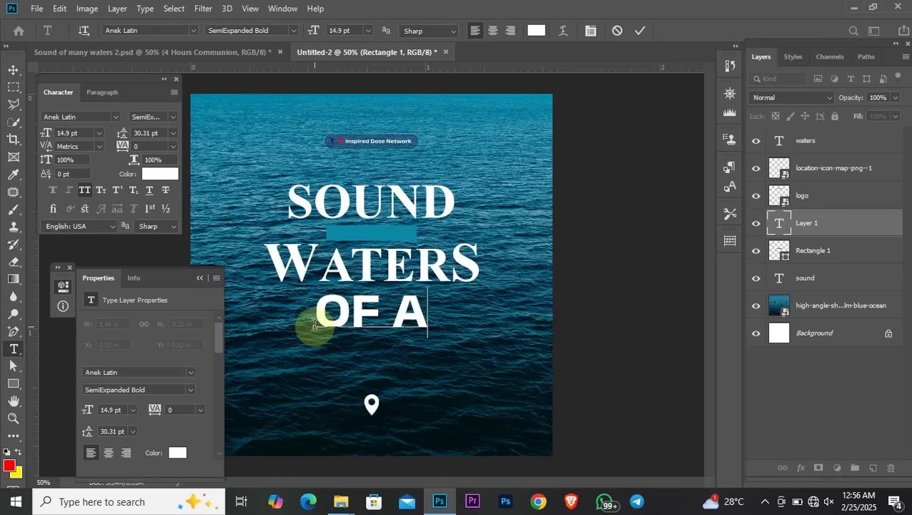
key("BackSpace")
type("MANY")
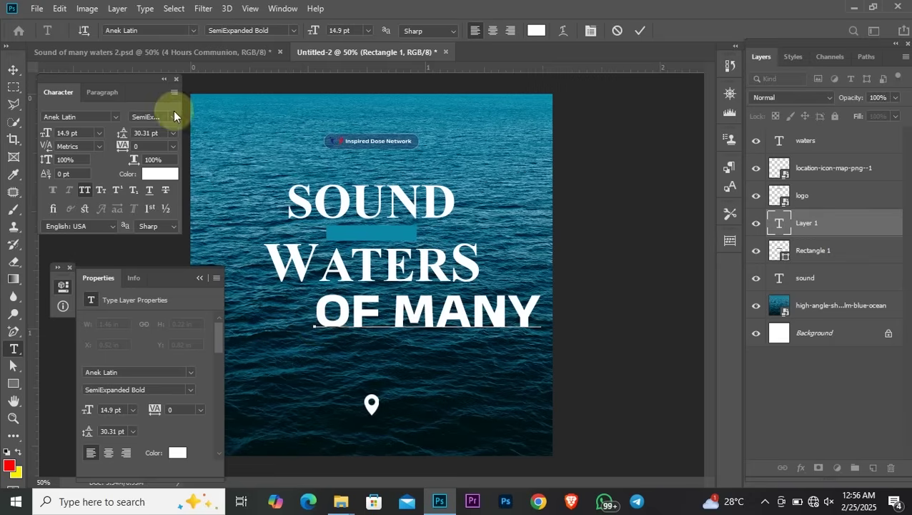
left_click(12, 71)
left_click(378, 286)
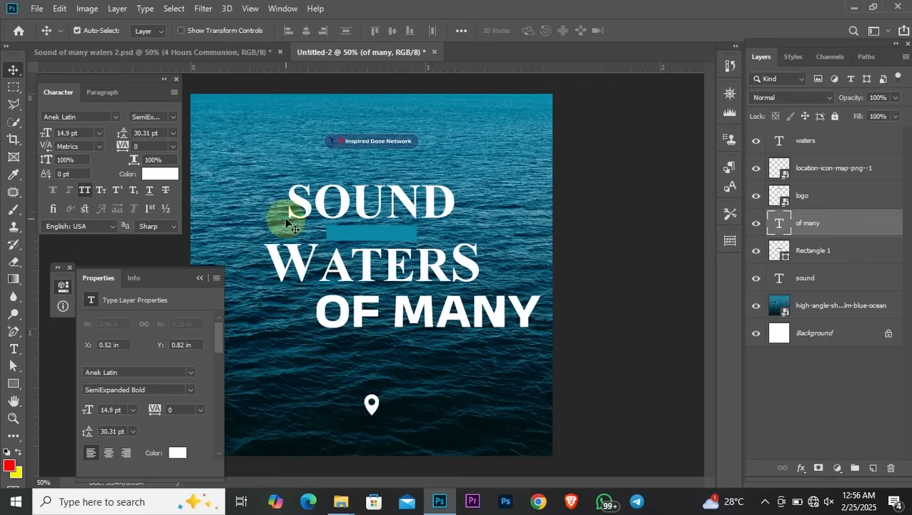
left_click_drag(178, 280, 144, 263)
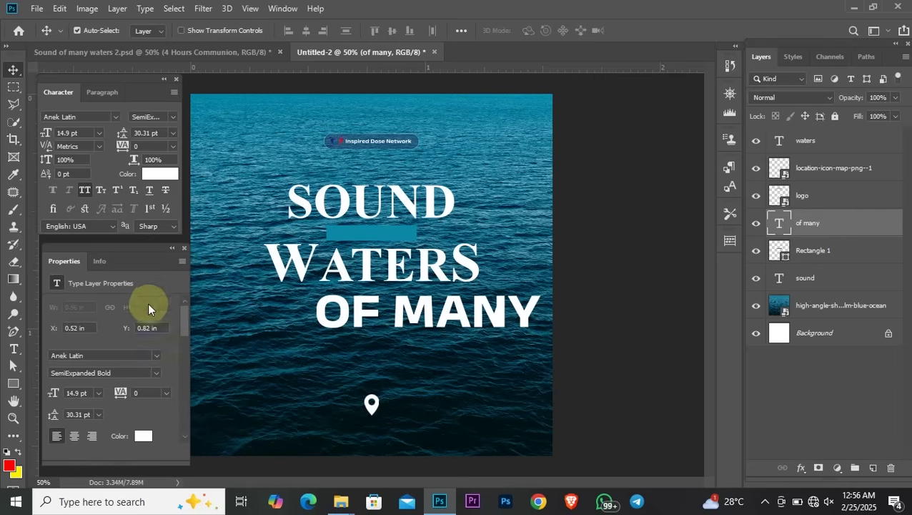
left_click_drag(430, 315, 373, 324)
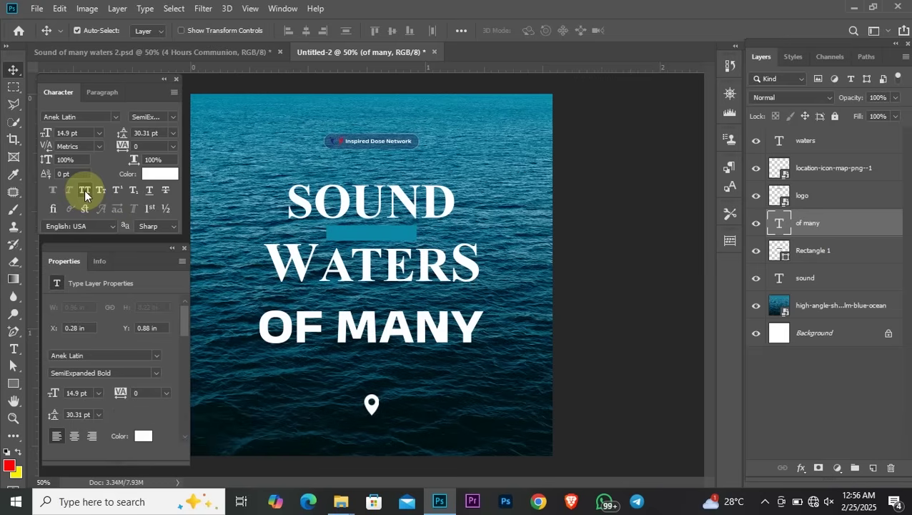
left_click(85, 190)
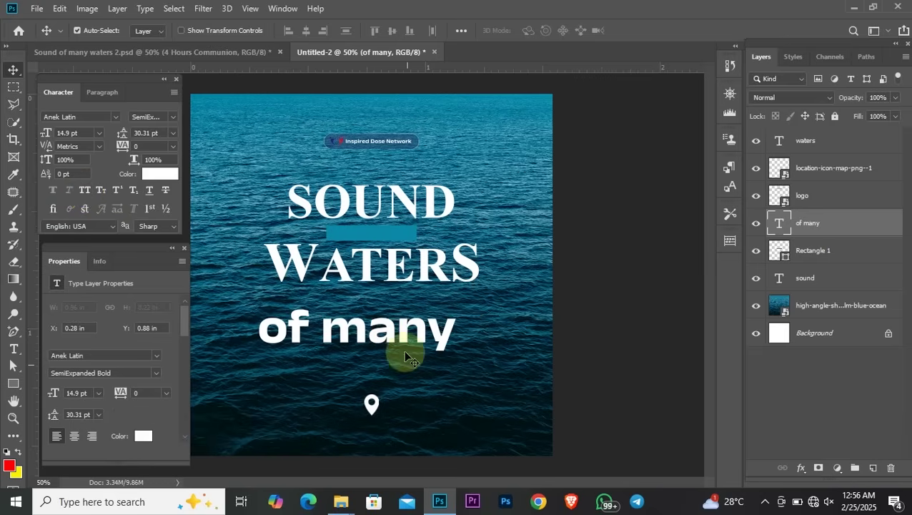
mouse_move(377, 330)
left_mouse_down()
mouse_move(407, 329)
mouse_move(392, 322)
left_mouse_up()
Set the 'of many' text to 5 pt and centre it on the teal bar
left_click_drag(84, 133, 2, 106)
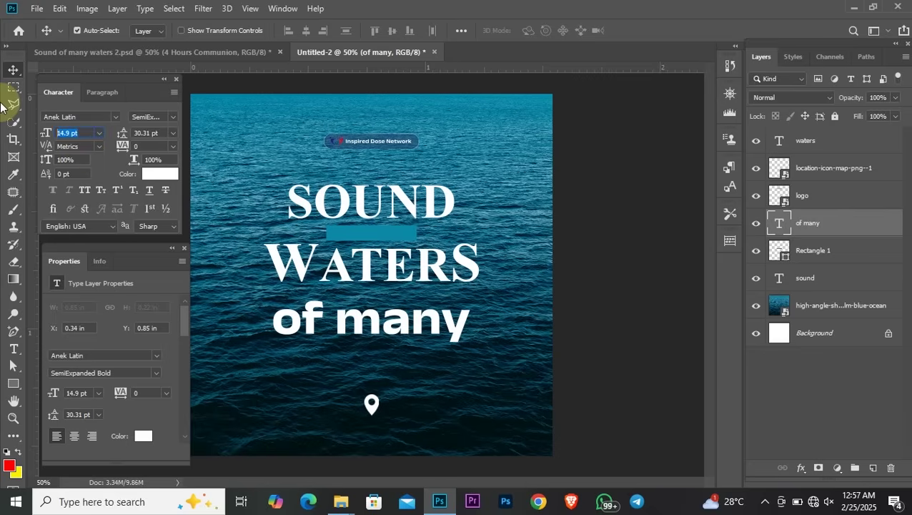
type("8")
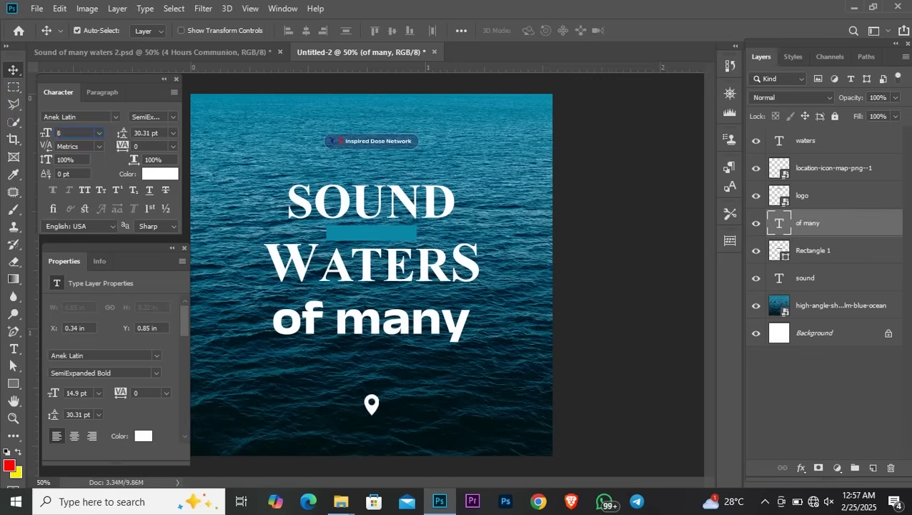
left_click(255, 262)
left_click_drag(351, 325, 397, 253)
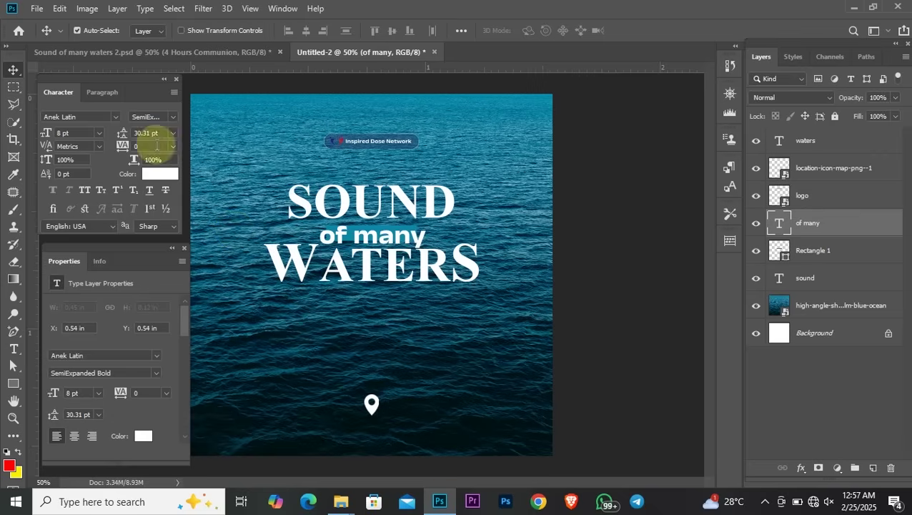
left_click(84, 133)
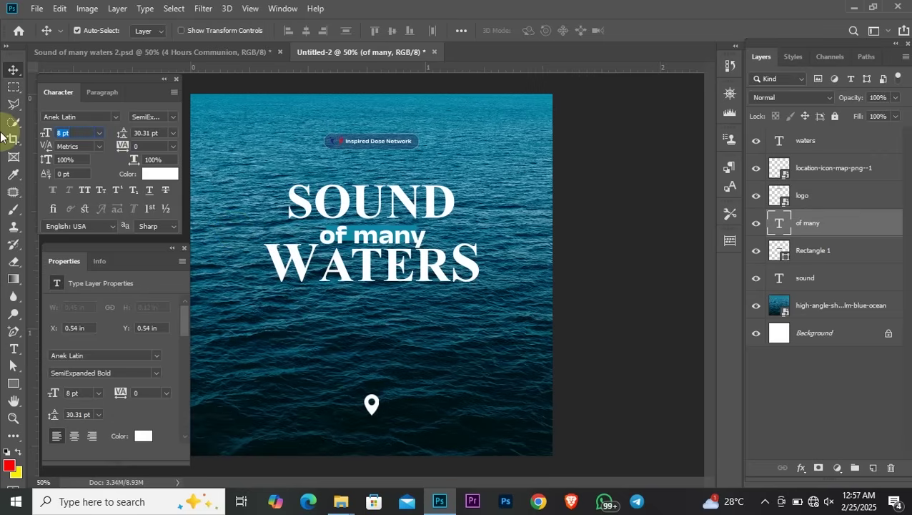
type("4")
left_click(195, 219)
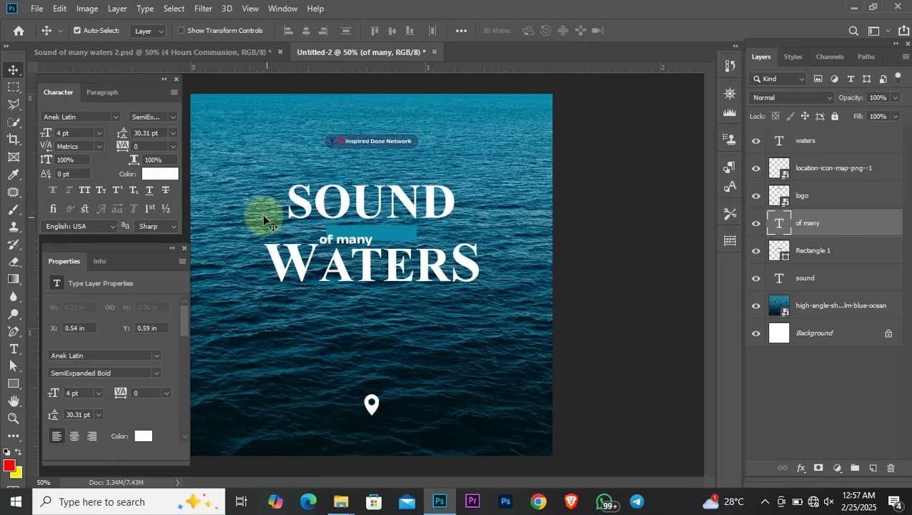
left_click(85, 133)
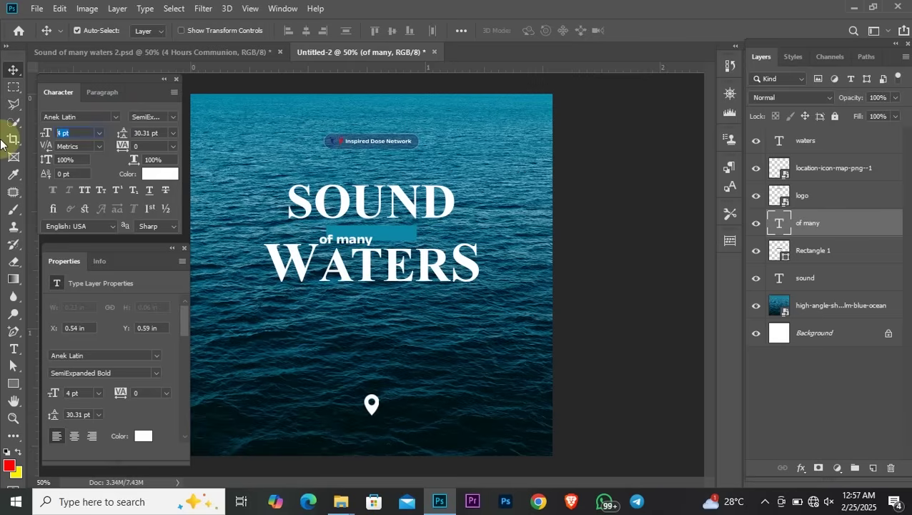
type("5")
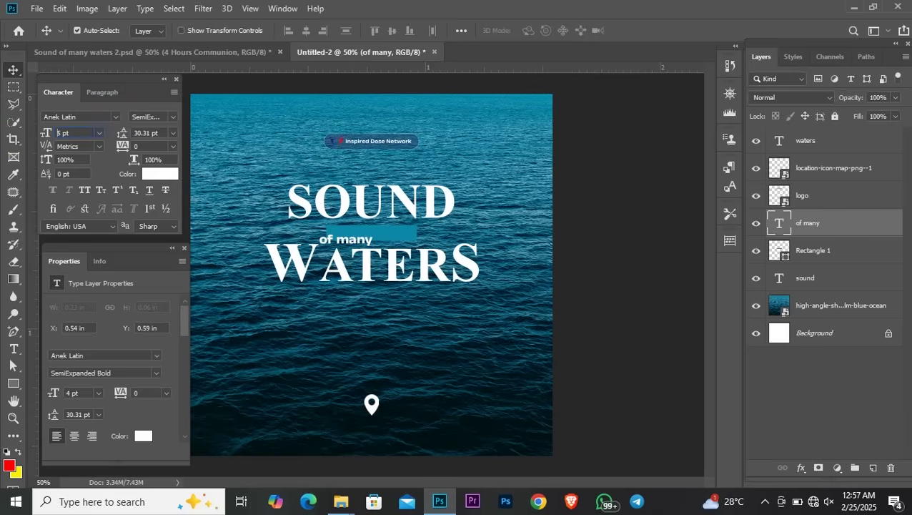
left_click(413, 266)
left_click_drag(414, 266, 387, 240)
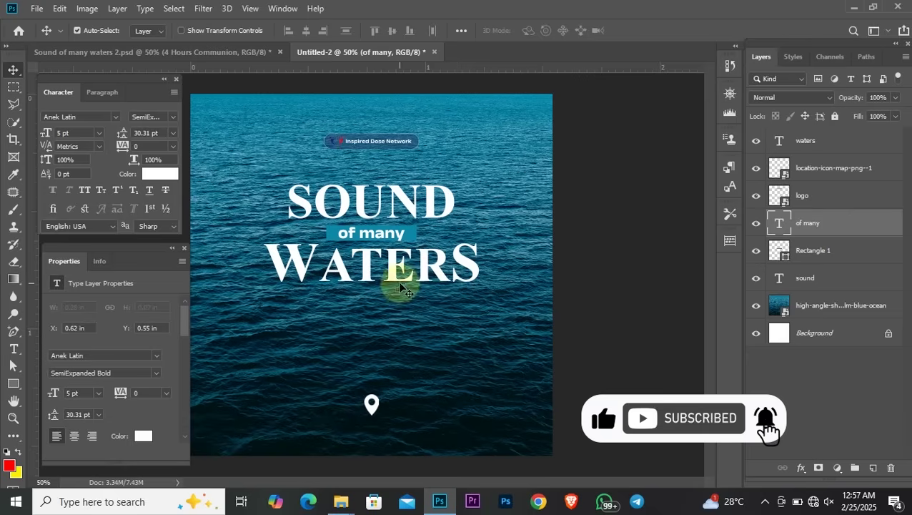
Shrink the location pin icon with Free Transform
left_click(371, 417)
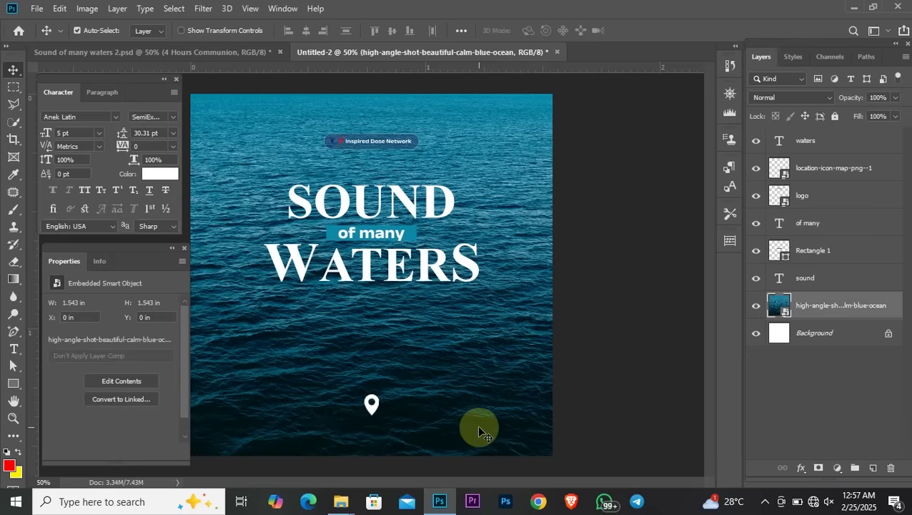
left_click(371, 413)
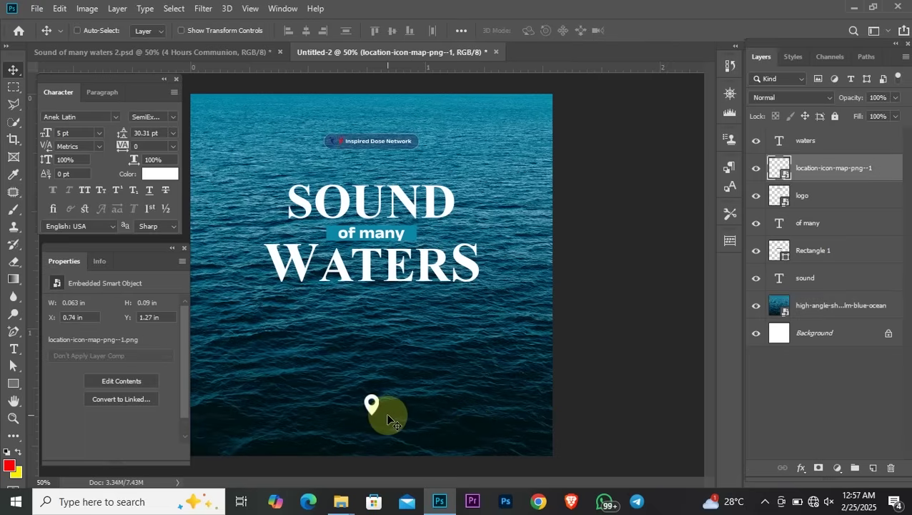
key("ctrl+t")
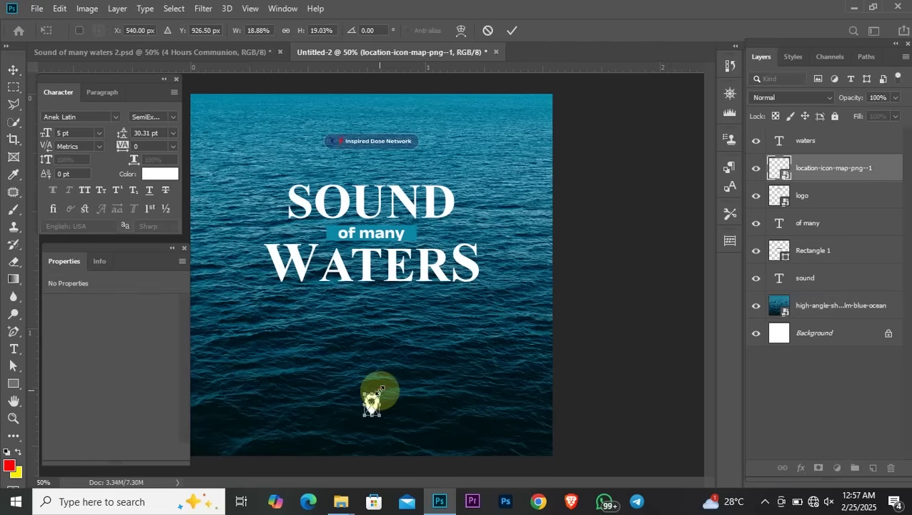
left_click_drag(381, 390, 376, 393)
key("Return")
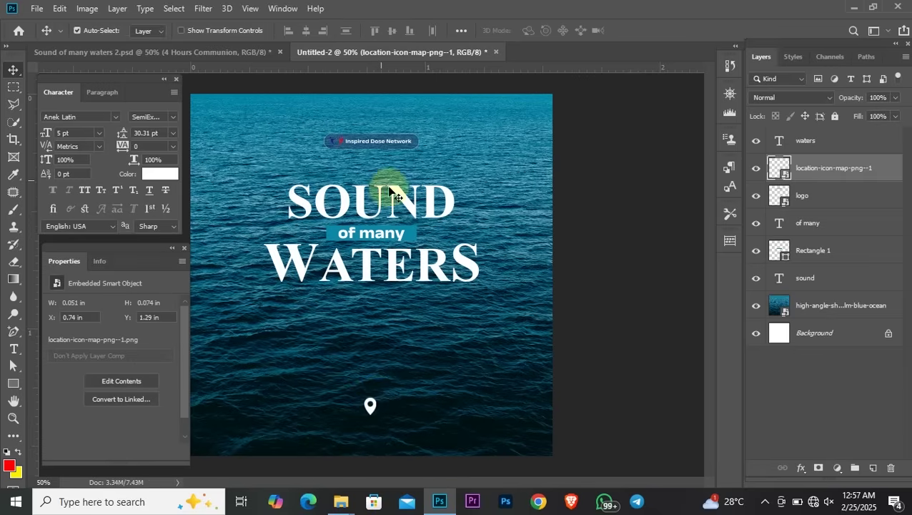
Lock the ocean photo layer completely with Lock All
left_click(459, 368)
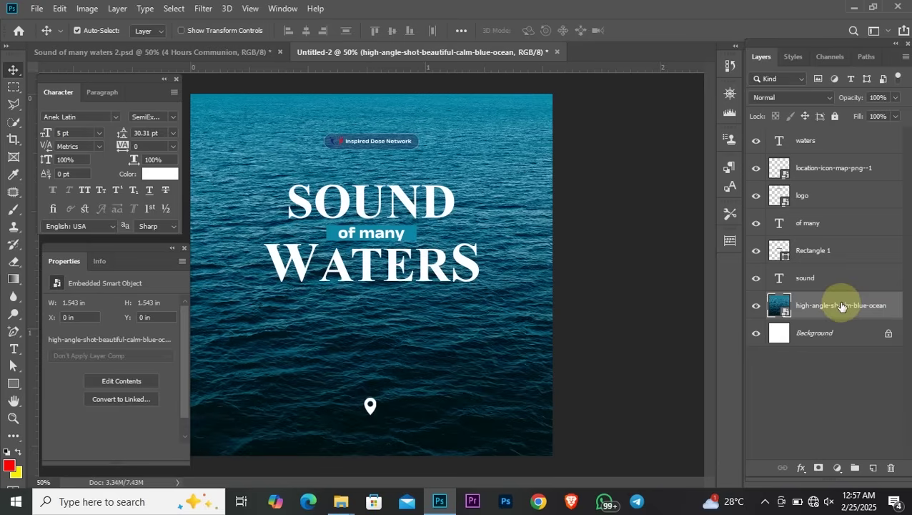
left_click(834, 116)
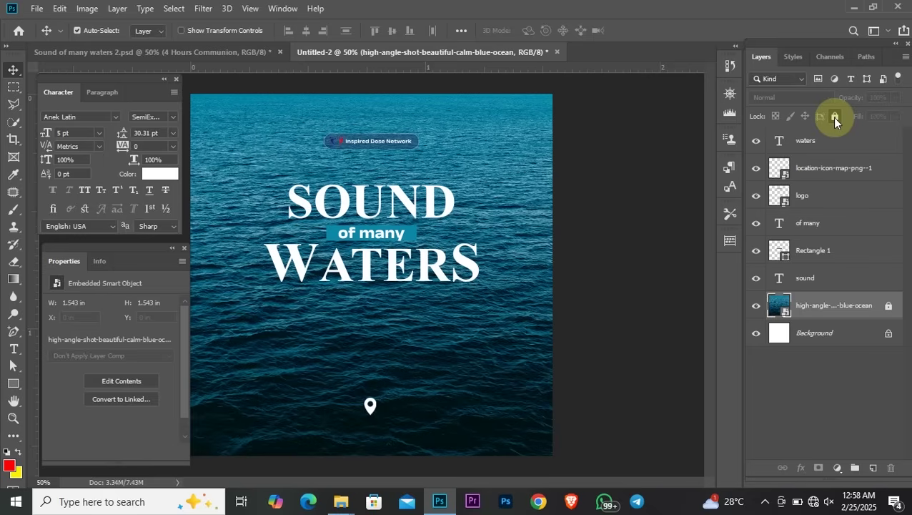
left_click_drag(274, 174, 505, 296)
left_click(254, 169)
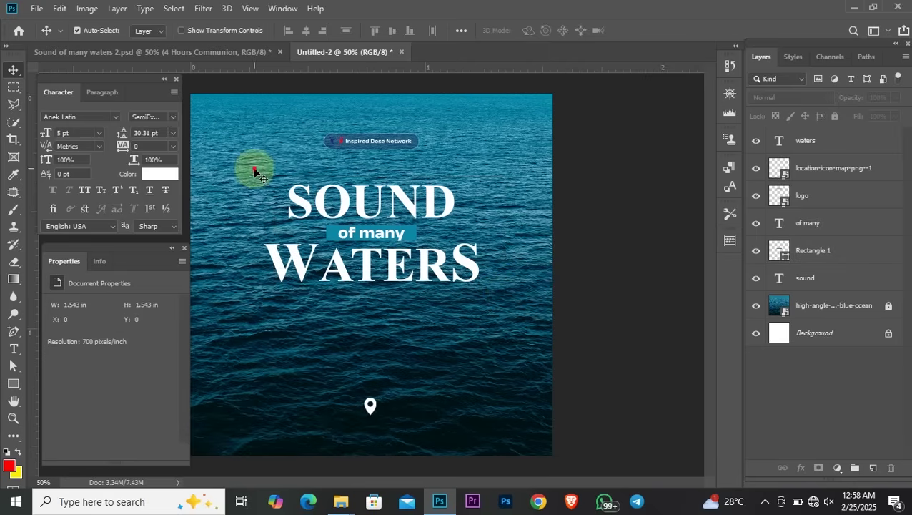
Move all the title layers and the teal bar slightly down together along the centre guide
left_click_drag(254, 168, 491, 316)
left_click_drag(387, 230, 384, 244)
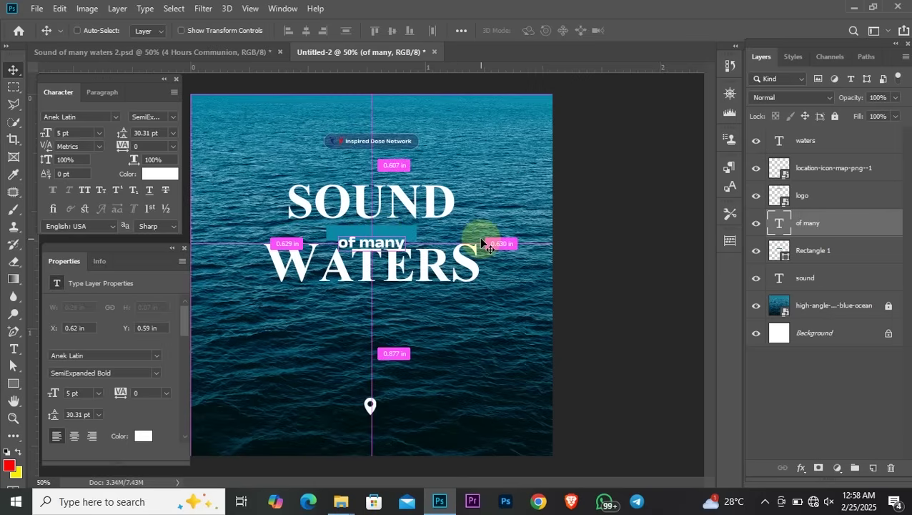
key("ctrl+z")
left_click_drag(244, 169, 504, 320)
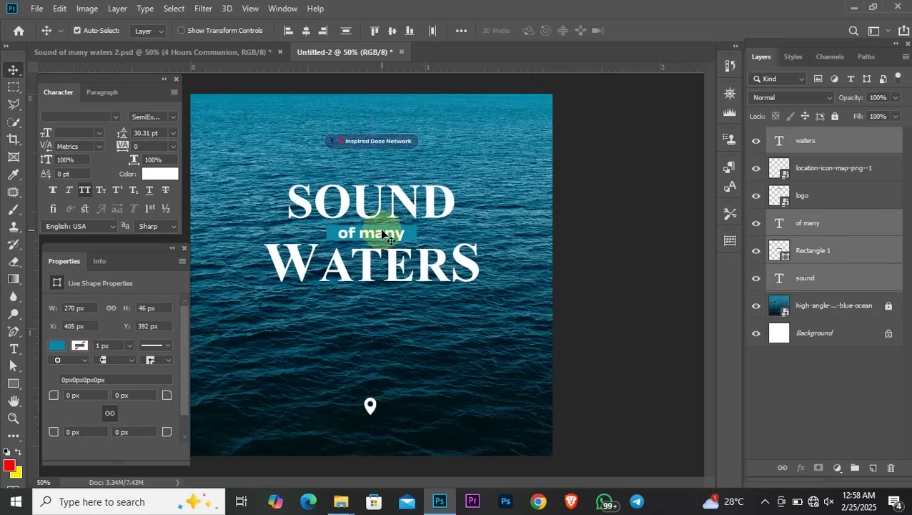
left_click_drag(383, 236, 382, 247)
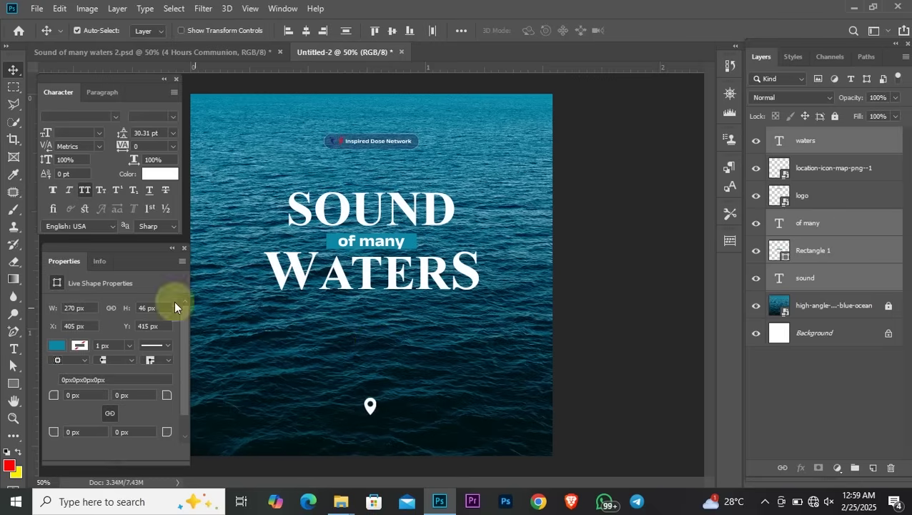
left_click(15, 350)
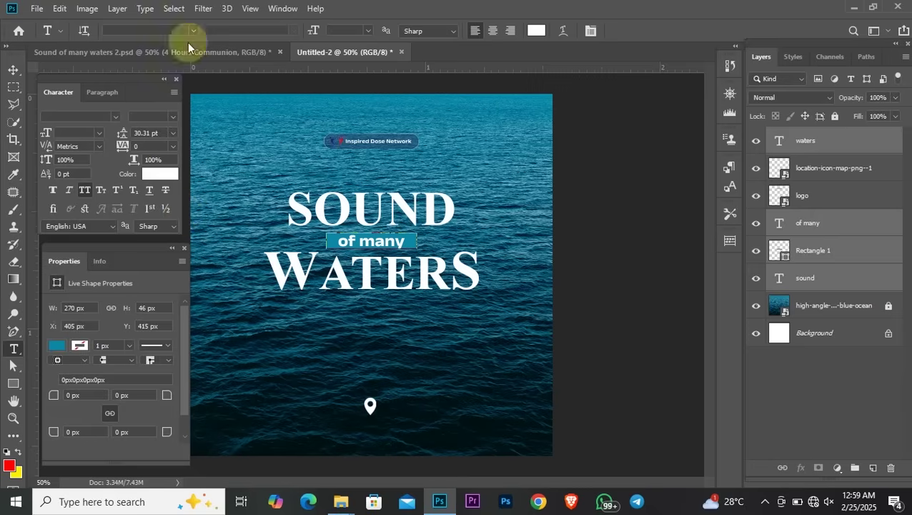
left_click(15, 69)
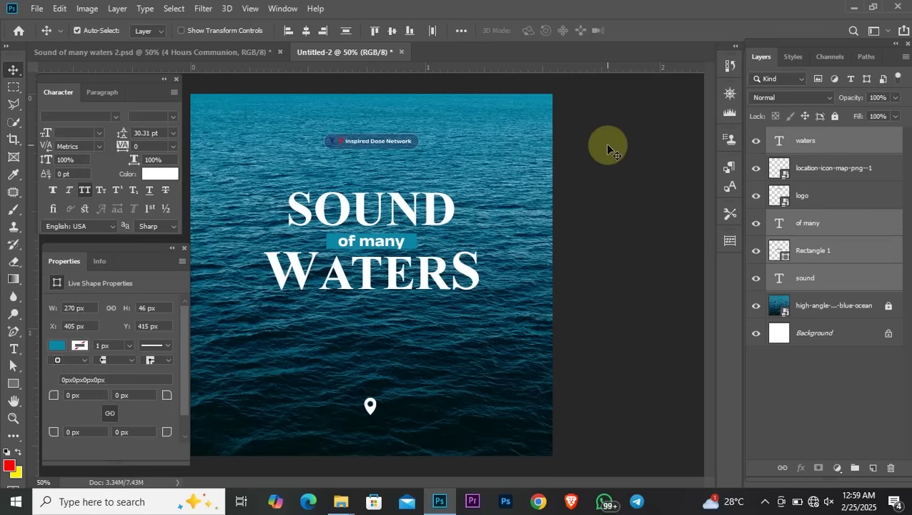
left_click(599, 180)
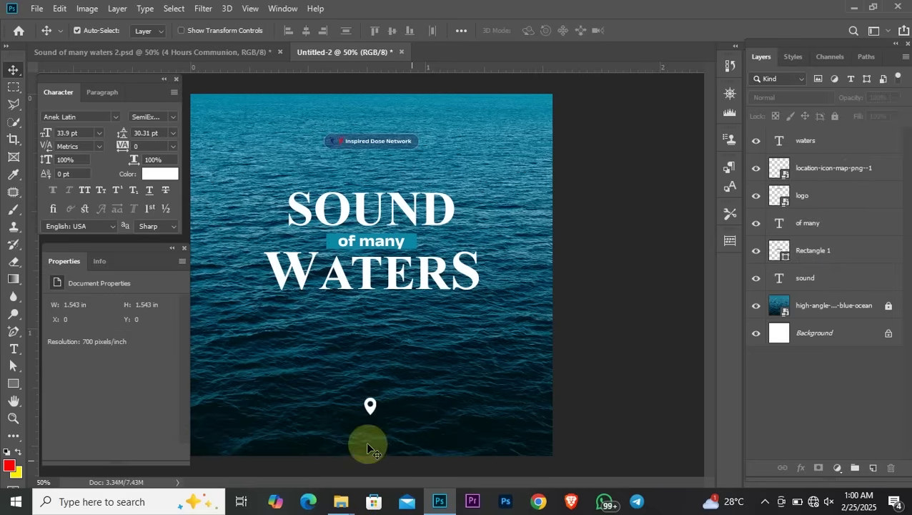
Type a new two-line text '4 Hours / Communion' below the title
left_click(13, 348)
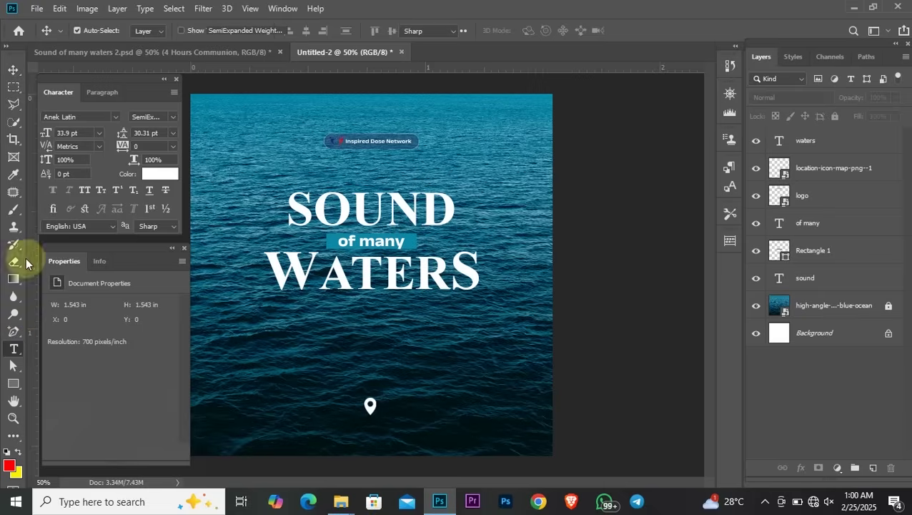
left_click(237, 317)
key("Return")
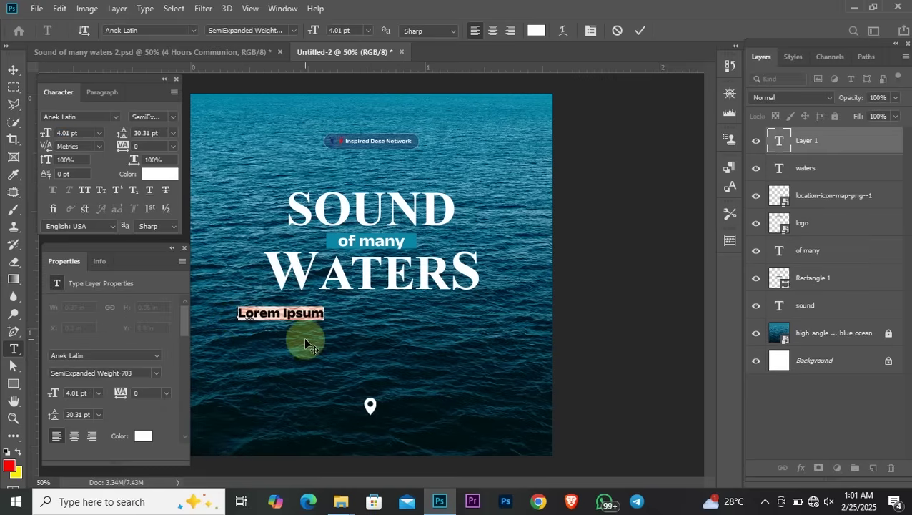
type("2")
key("BackSpace")
type("3")
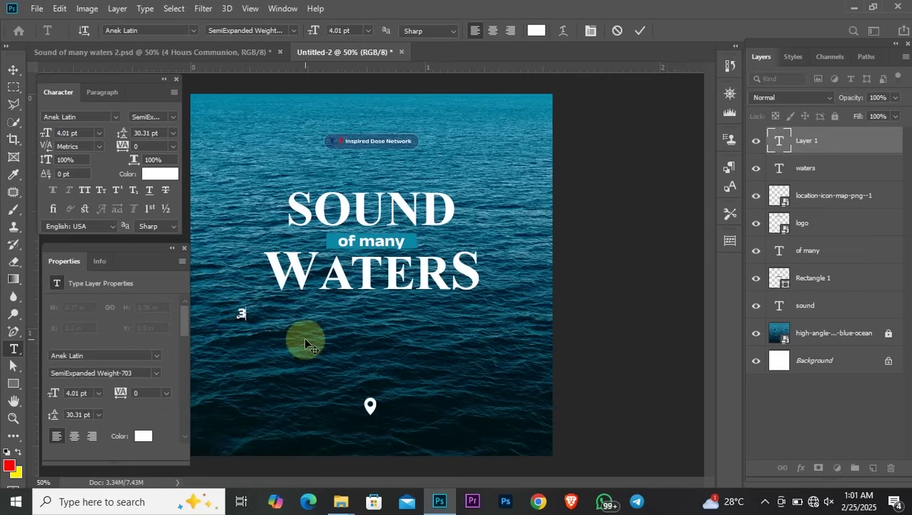
key("BackSpace")
type("4")
type(" Hou")
type("c")
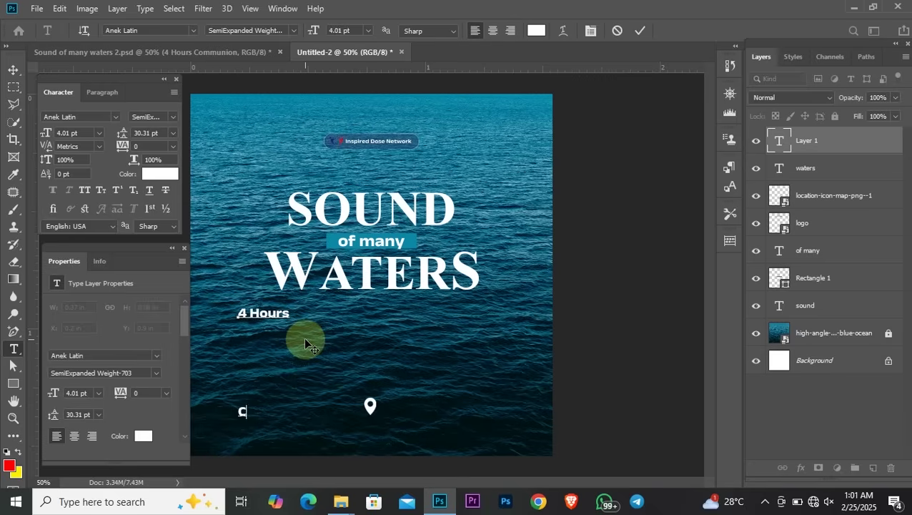
type("ommunin")
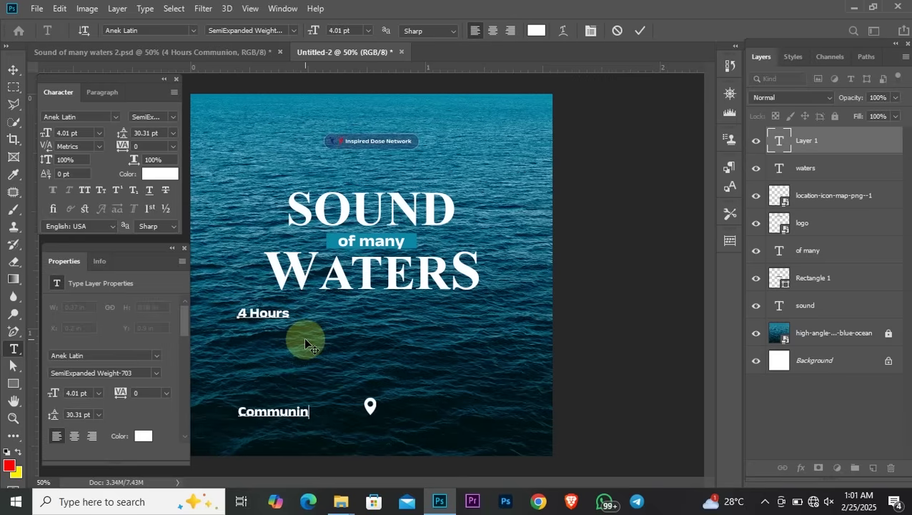
key("Left")
key("Left")
key("Delete")
key("Delete")
type("ion")
Set the event text's leading to 3.01 pt
key("ctrl+a")
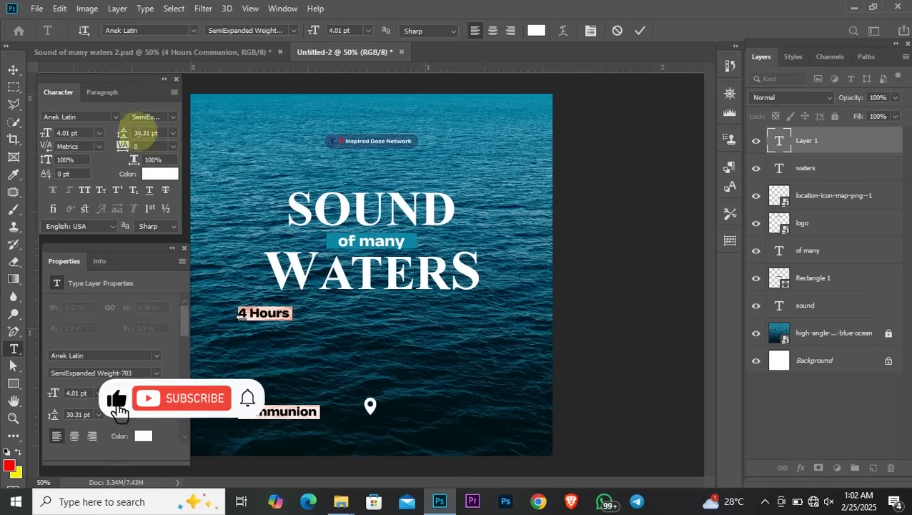
left_click_drag(123, 134, 98, 141)
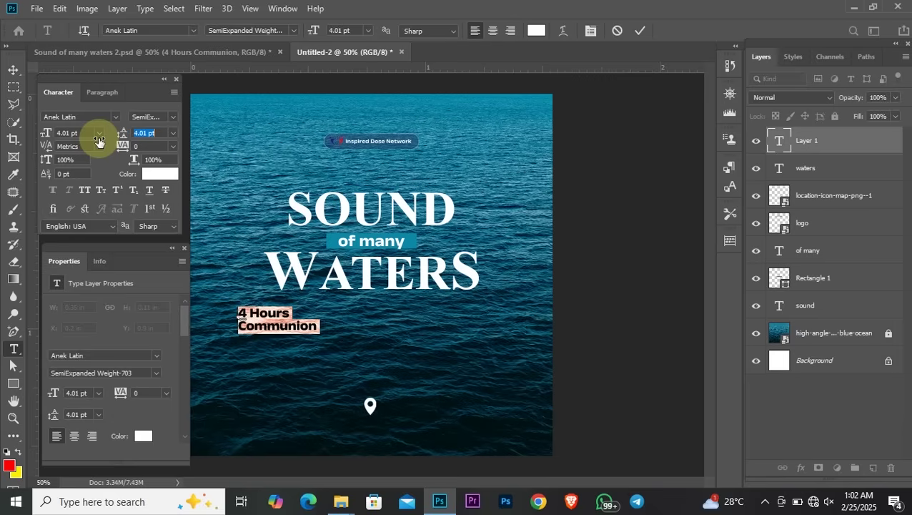
key("Down")
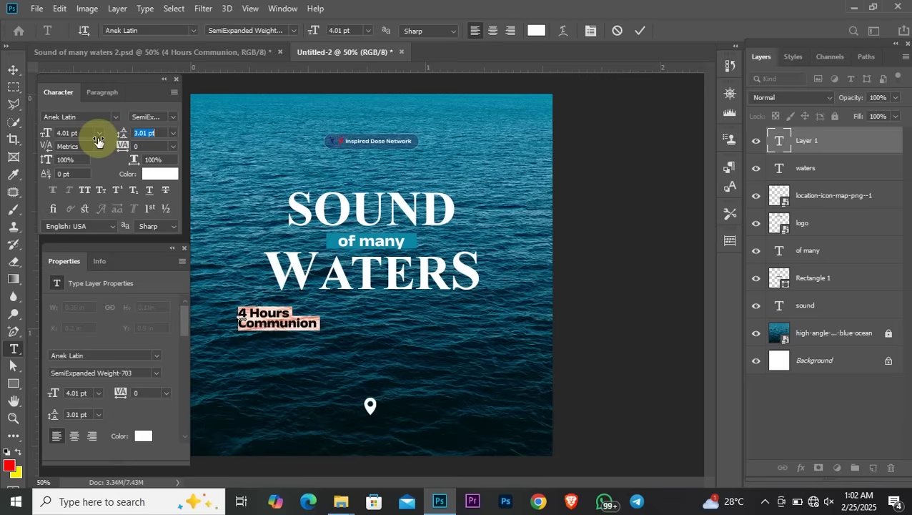
key("Up")
key("Up")
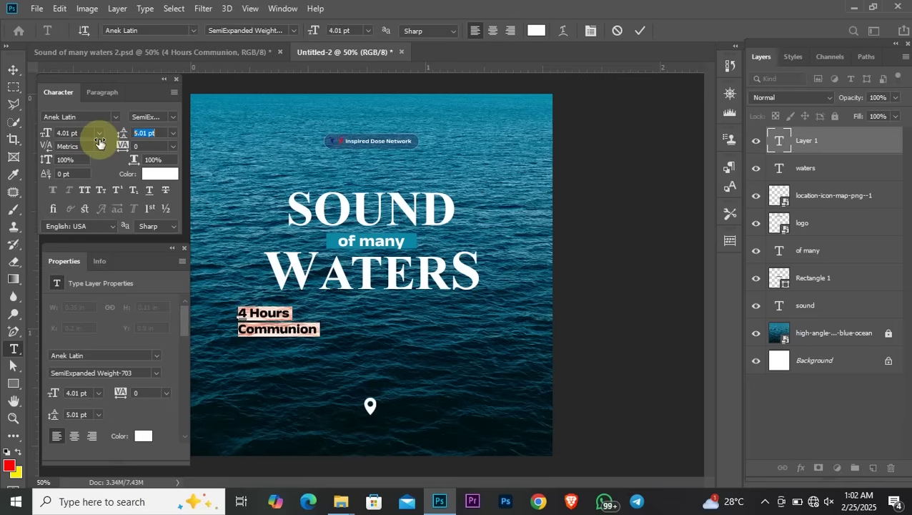
key("Down")
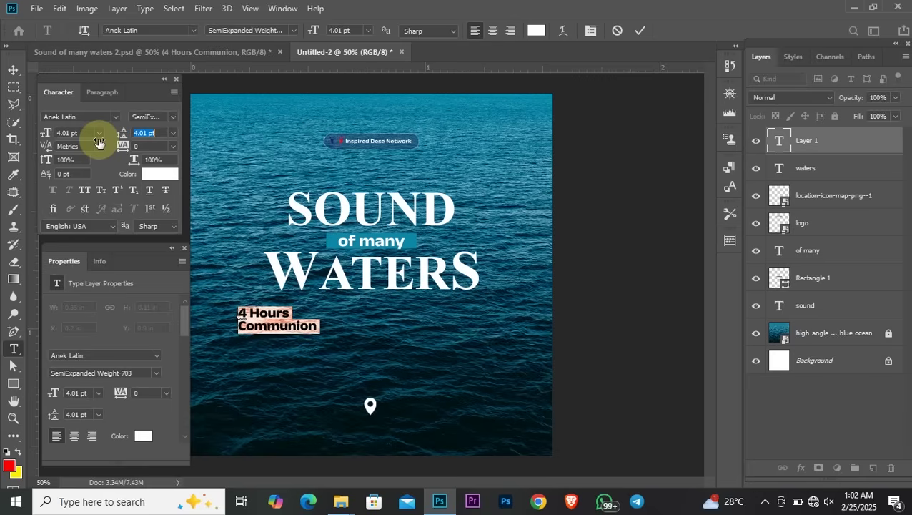
key("Down")
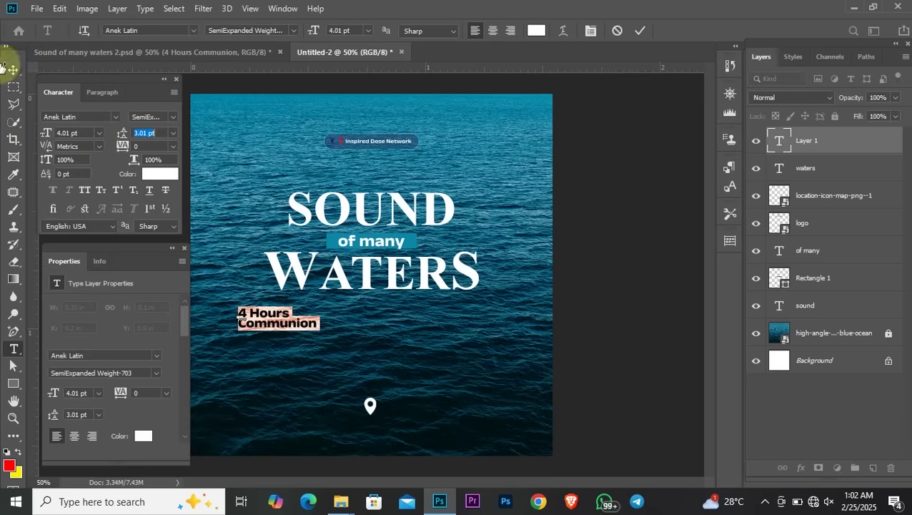
Move the 4 Hours Communion text down and right, and right-align it
left_click(13, 69)
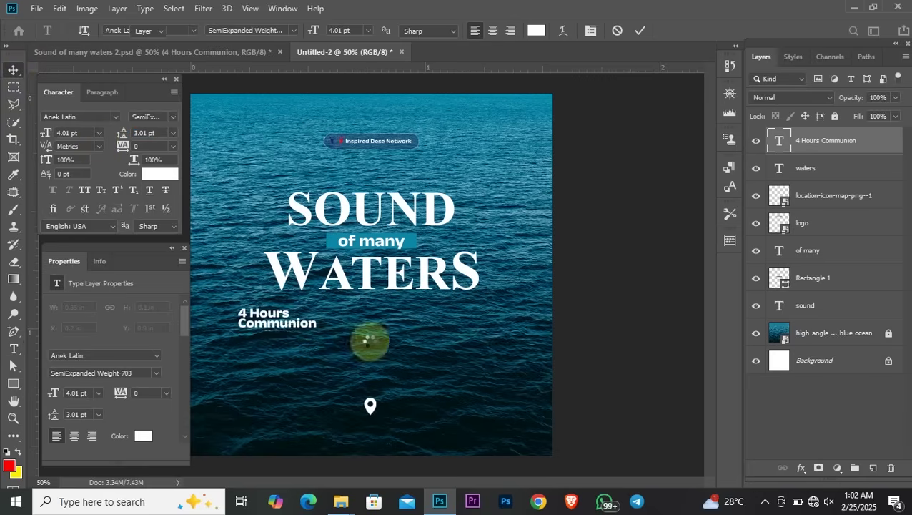
left_click(276, 329)
mouse_move(276, 329)
left_mouse_down()
mouse_move(298, 345)
mouse_move(291, 336)
left_mouse_up()
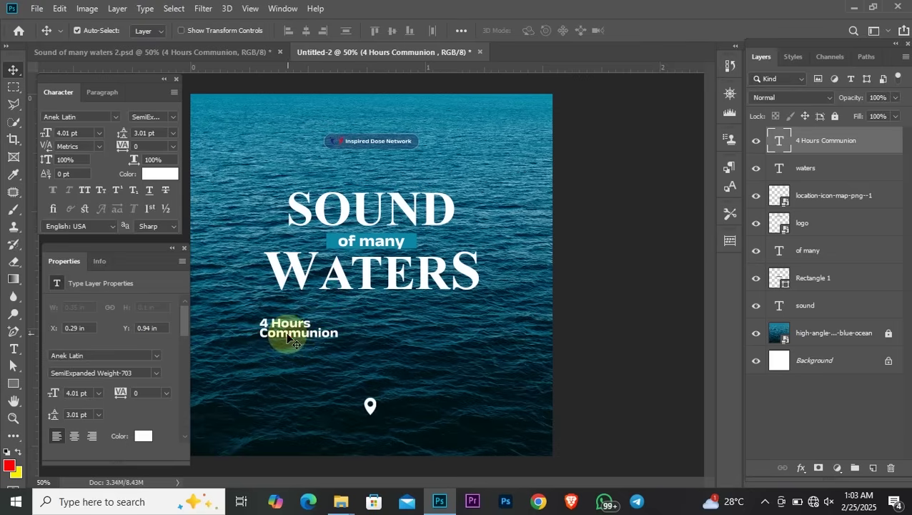
key("t")
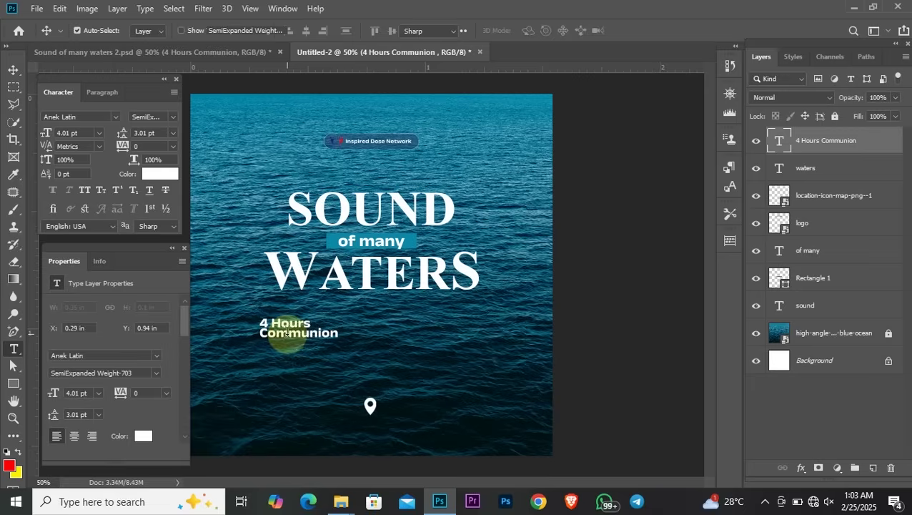
key("ctrl+a")
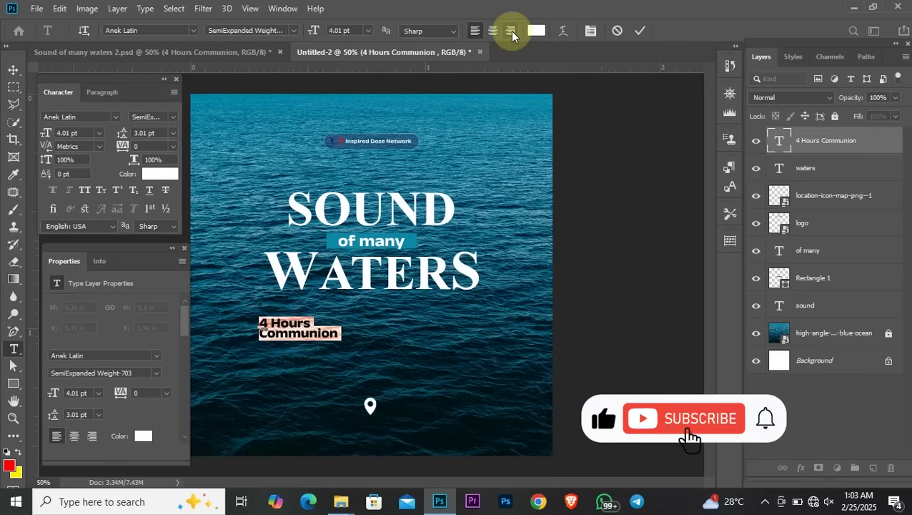
left_click(511, 31)
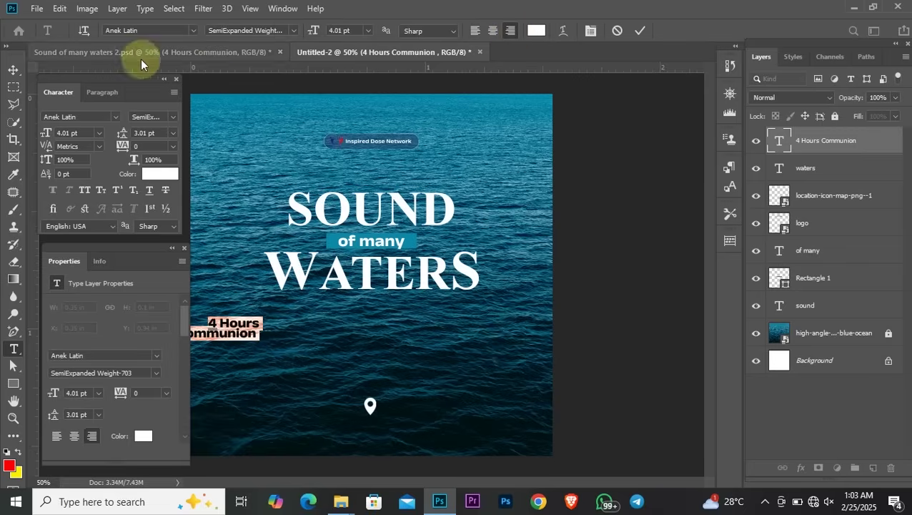
Place the event text left of centre and Alt-drag a duplicate to its right
left_click(257, 335)
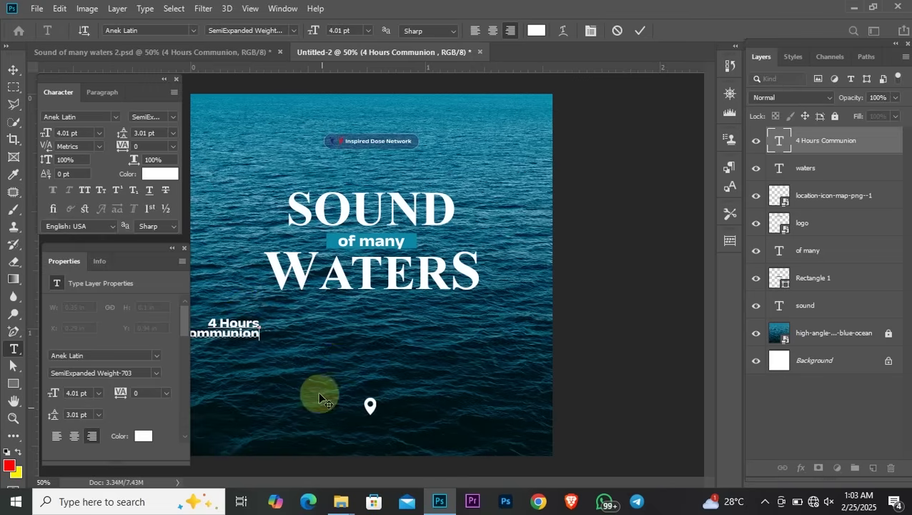
left_click(13, 71)
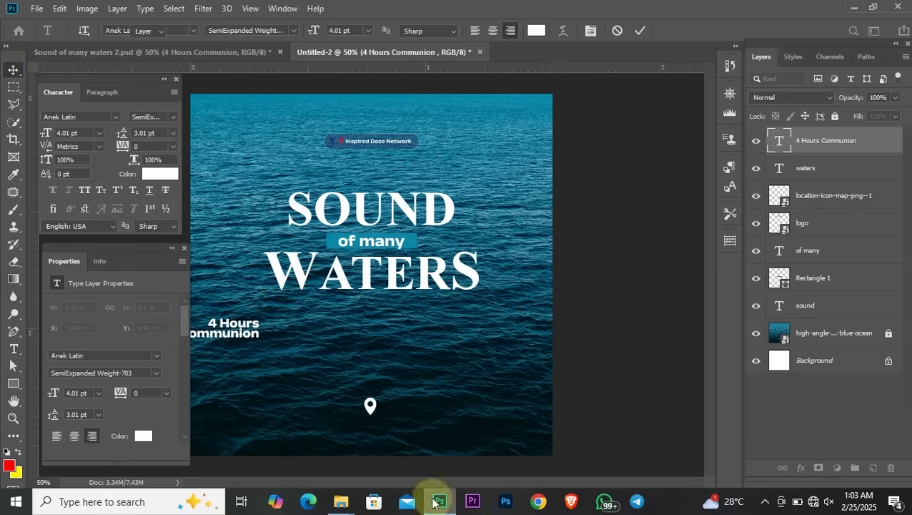
left_click_drag(254, 322, 326, 335)
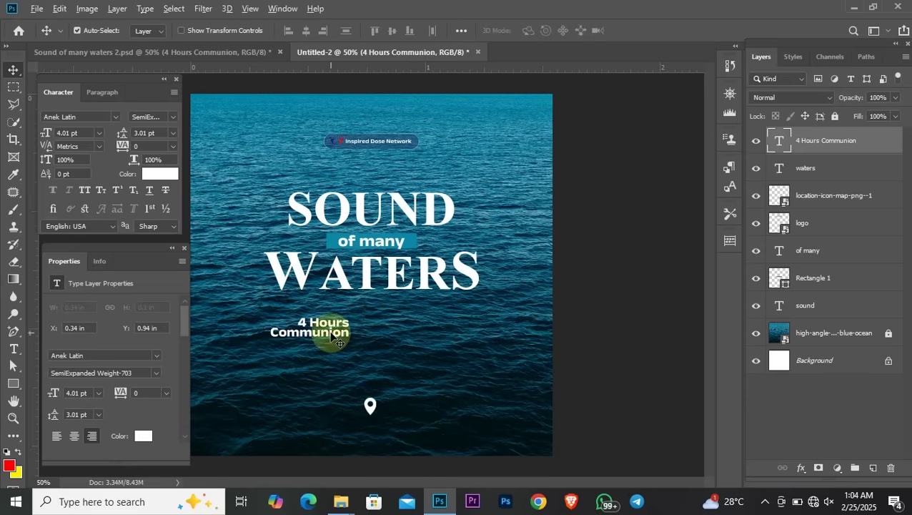
left_click_drag(332, 335, 448, 336)
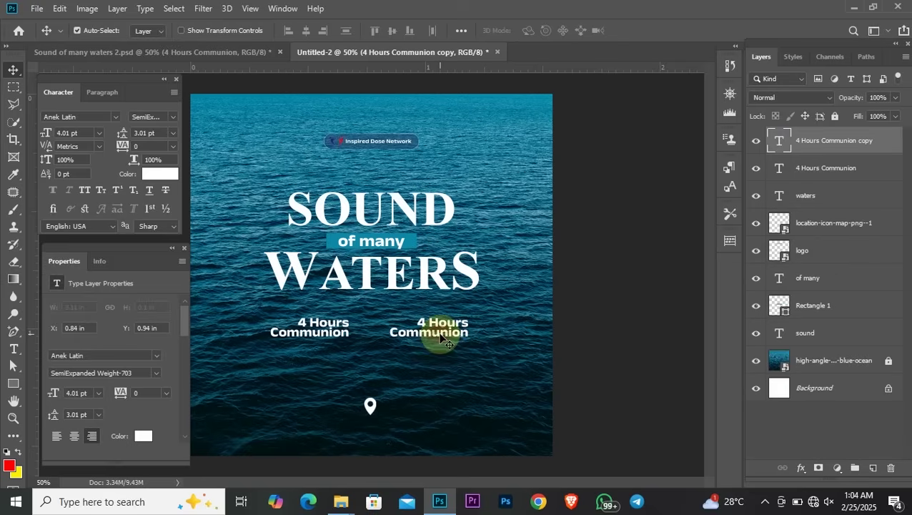
Replace the copied text with '29th of June / 2024 8am' and left-align it
key("t")
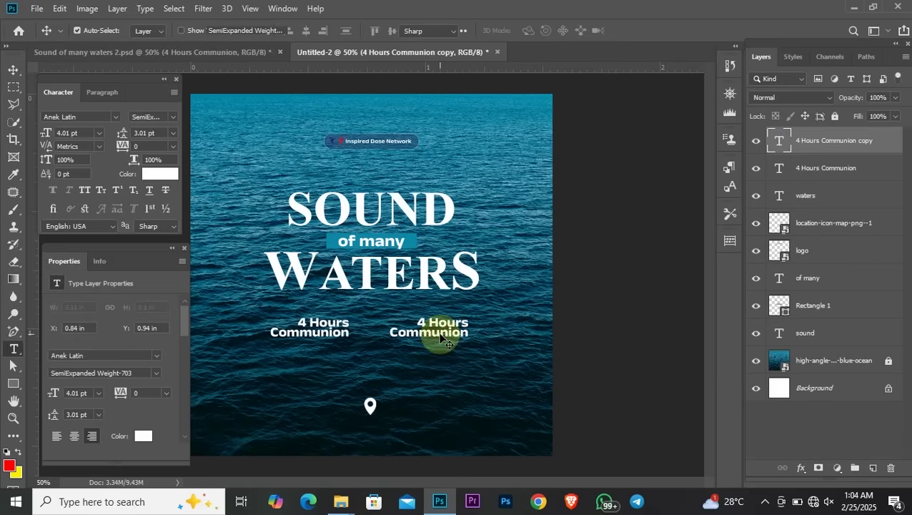
left_click(439, 335)
key("ctrl+a")
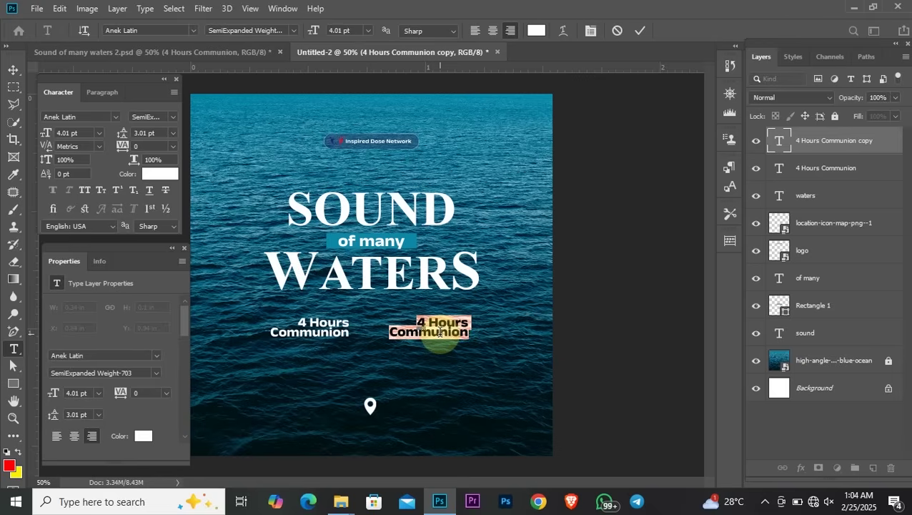
left_click(439, 333)
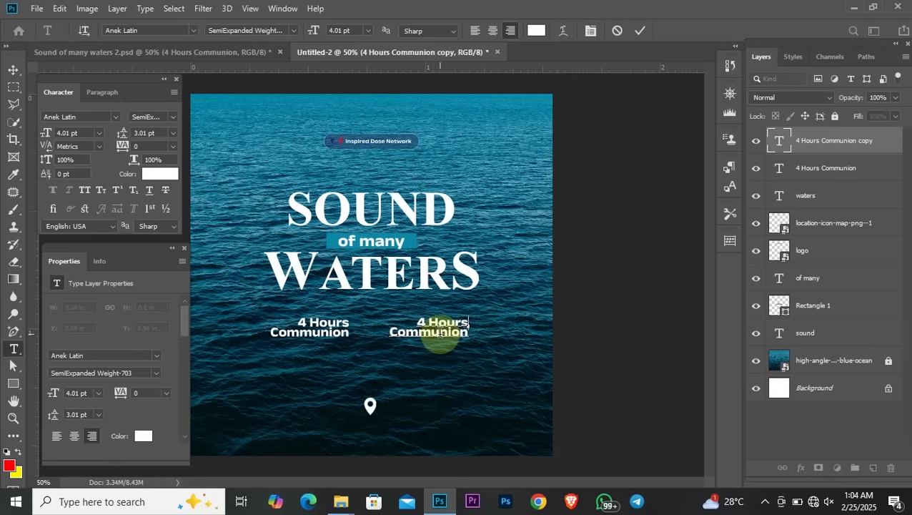
key("ctrl+a")
type("29th,")
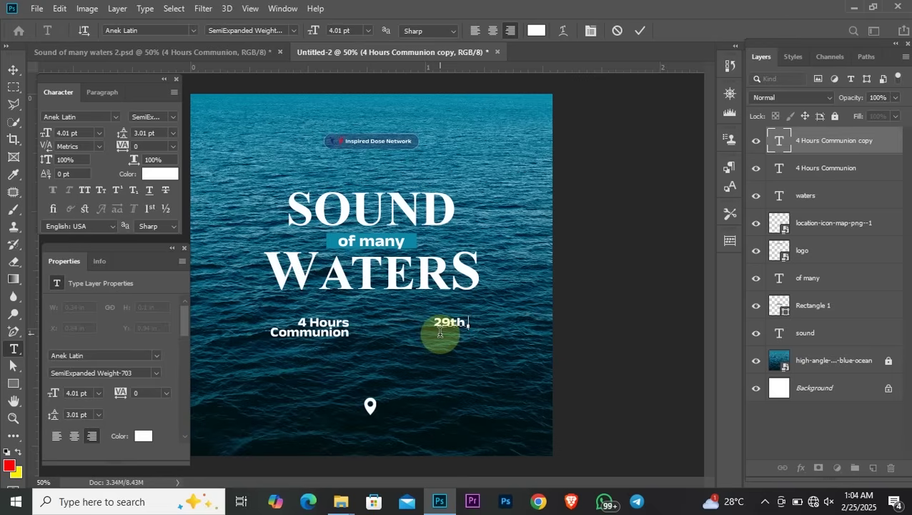
type(" of june")
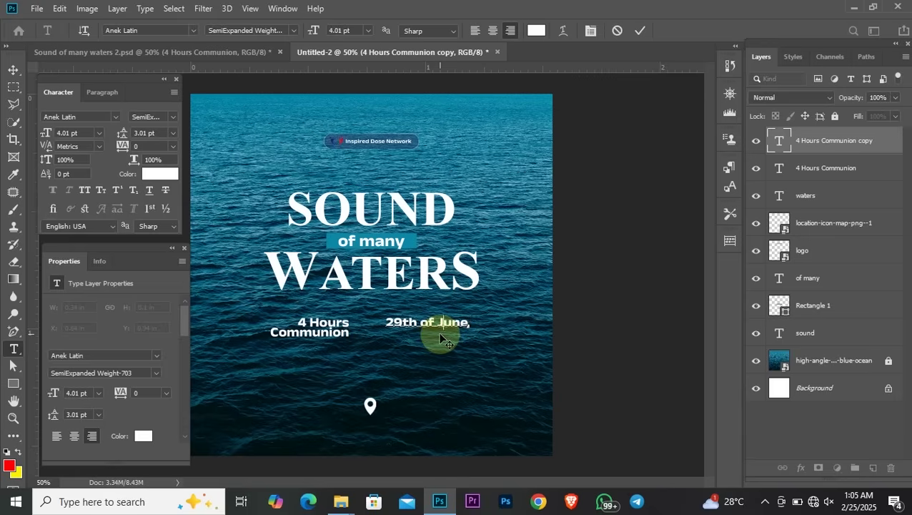
key("Right")
key("Right")
key("Right")
key("Delete")
type("2024")
type("8am")
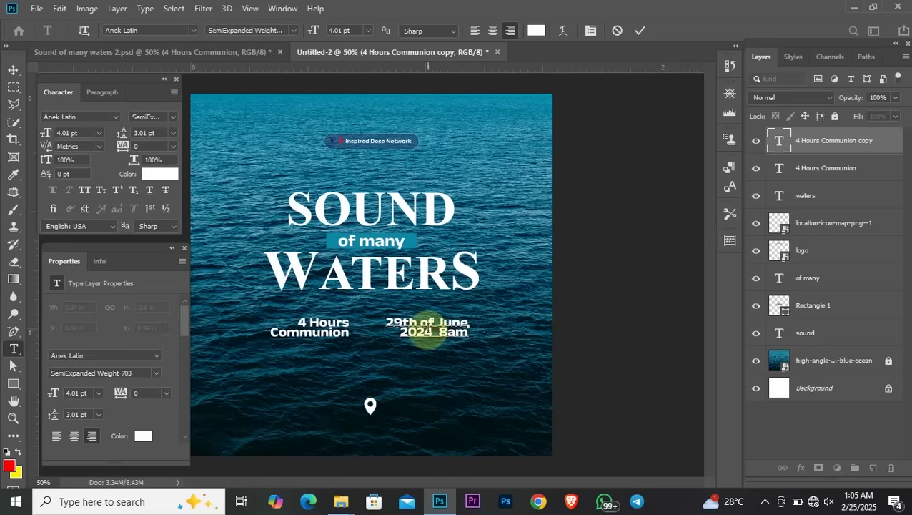
key("ctrl+a")
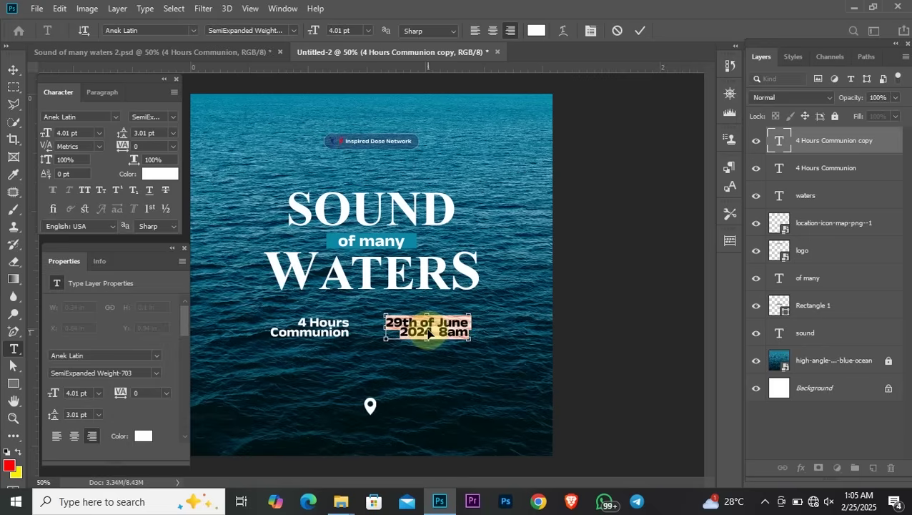
left_click(471, 30)
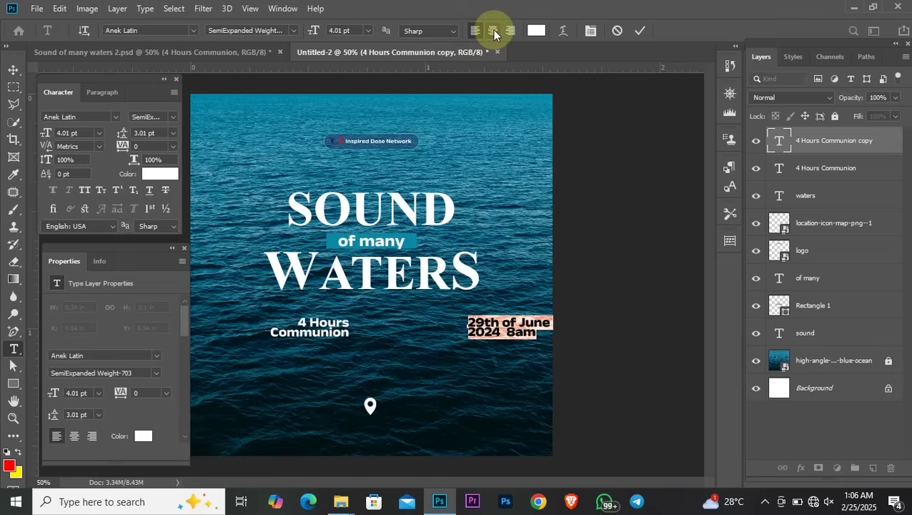
Move the date text beside '4 Hours Communion' and add two horizontal guides at its text lines
left_click(13, 72)
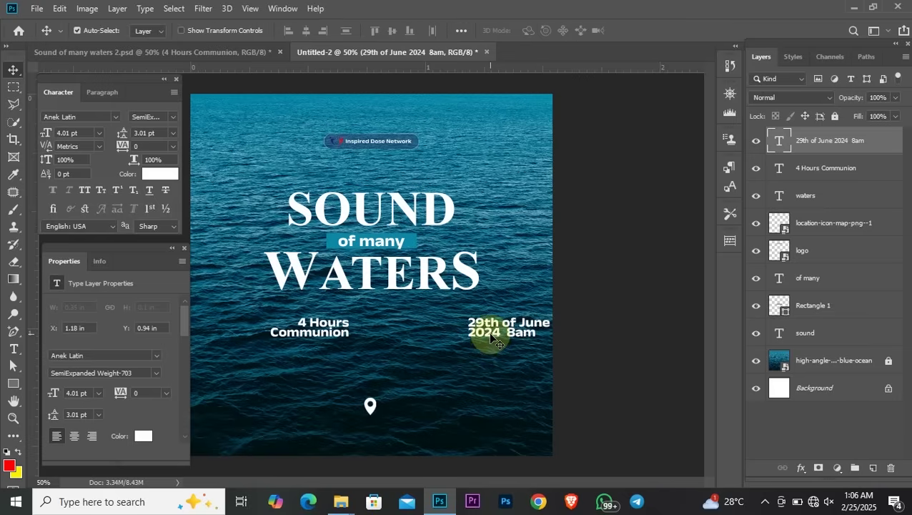
left_click_drag(491, 338, 424, 336)
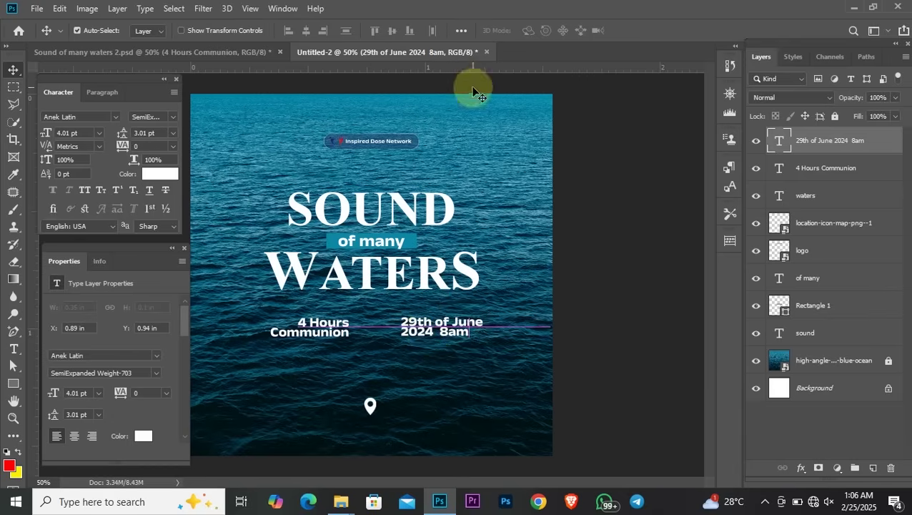
left_click_drag(469, 70, 451, 317)
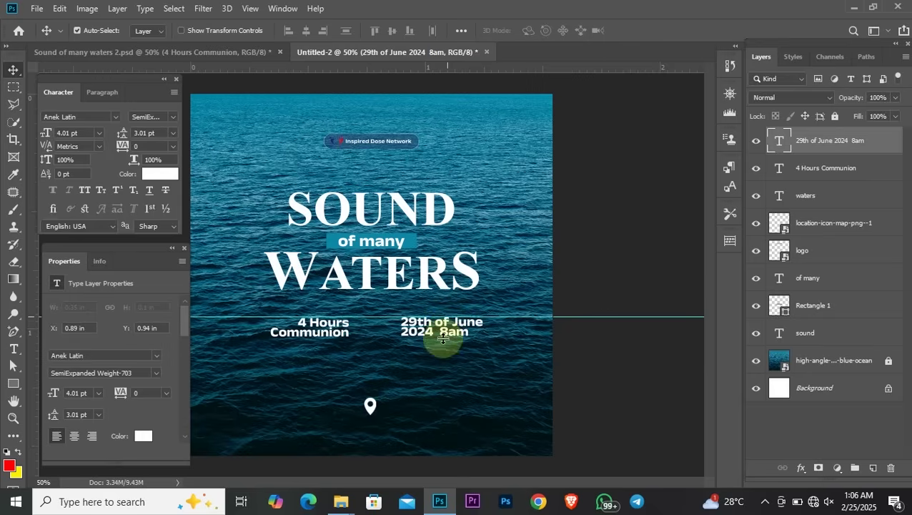
left_click_drag(540, 67, 498, 335)
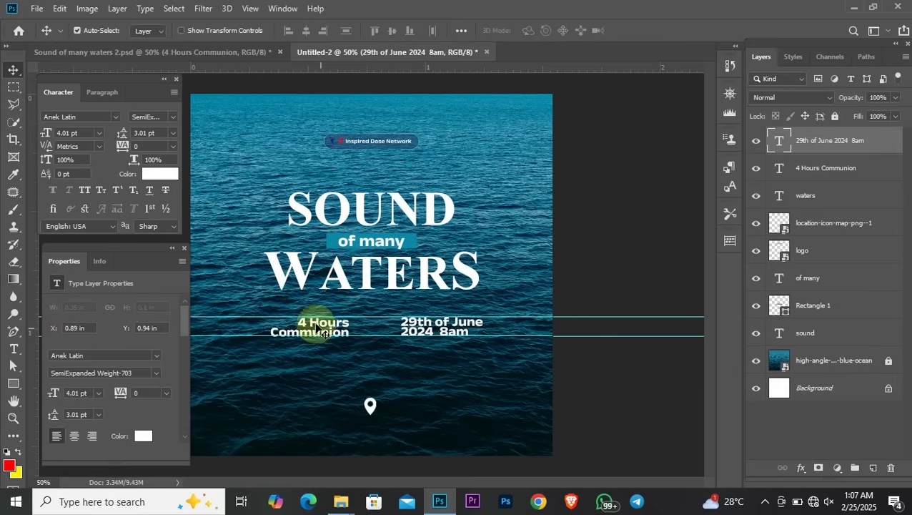
left_click(314, 323)
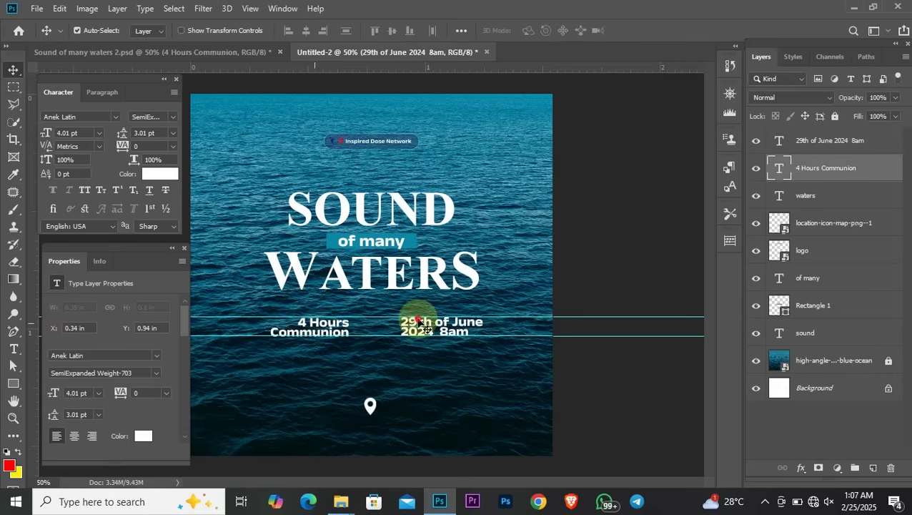
left_click(332, 336)
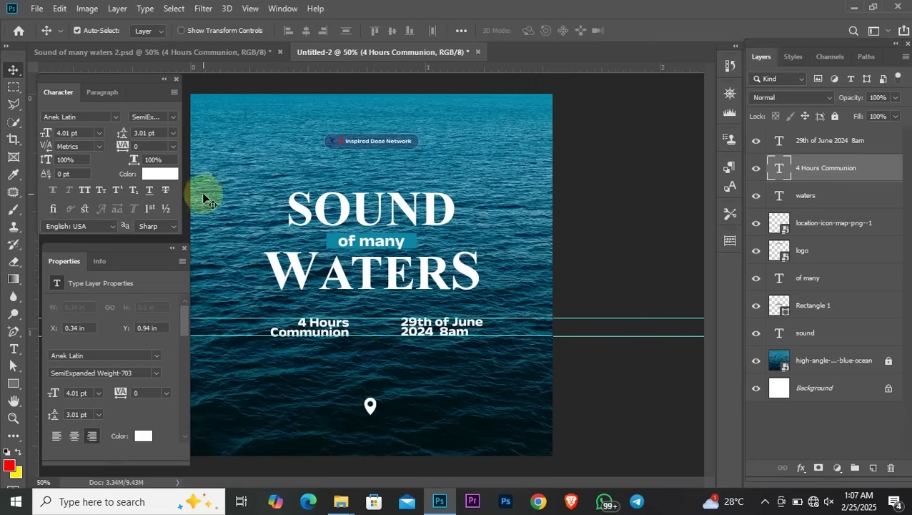
Set the '4 Hours Communion' leading to 3.5 pt and lower the bottom guide
left_click(157, 132)
type("4")
key("Return")
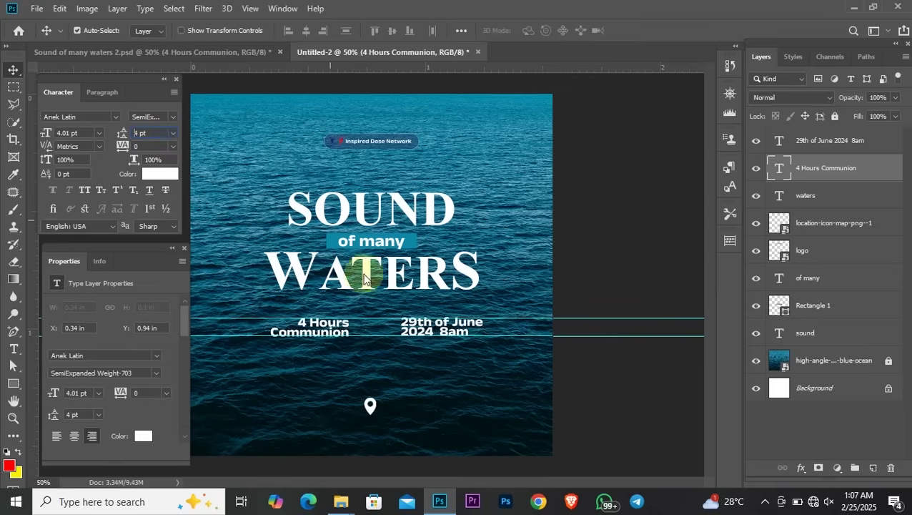
left_click(366, 341)
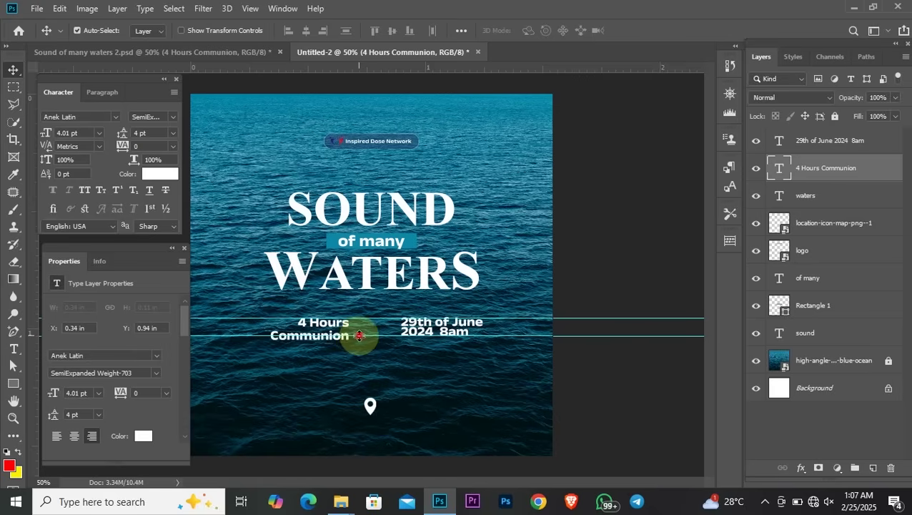
left_click_drag(358, 336, 357, 384)
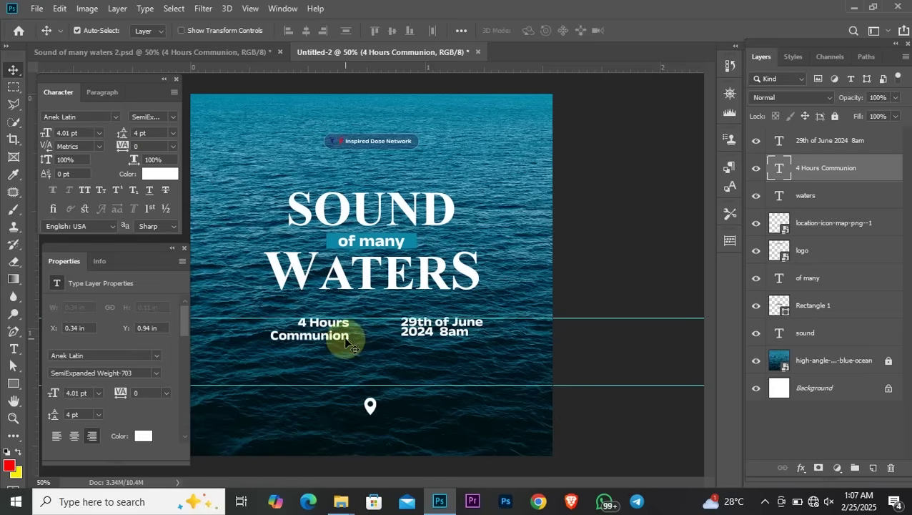
left_click(153, 133)
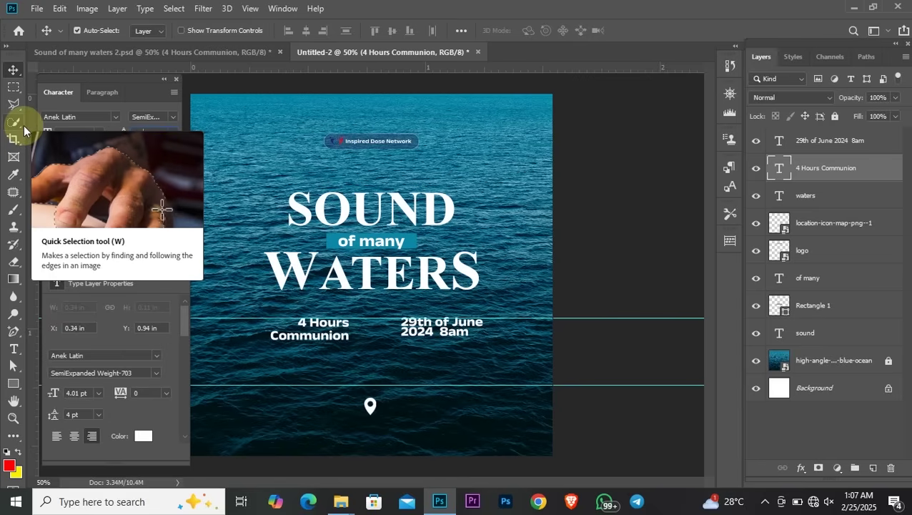
type("3.6")
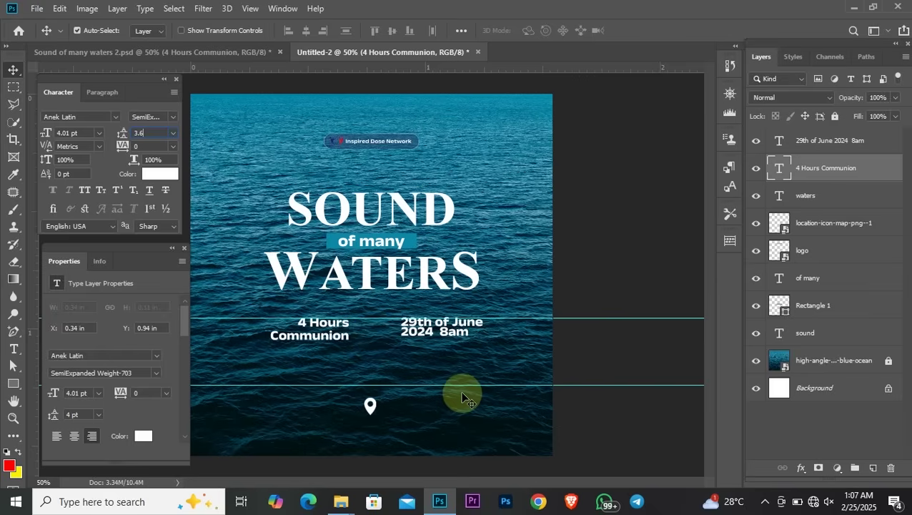
key("BackSpace")
type("4")
key("BackSpace")
type("5")
key("Return")
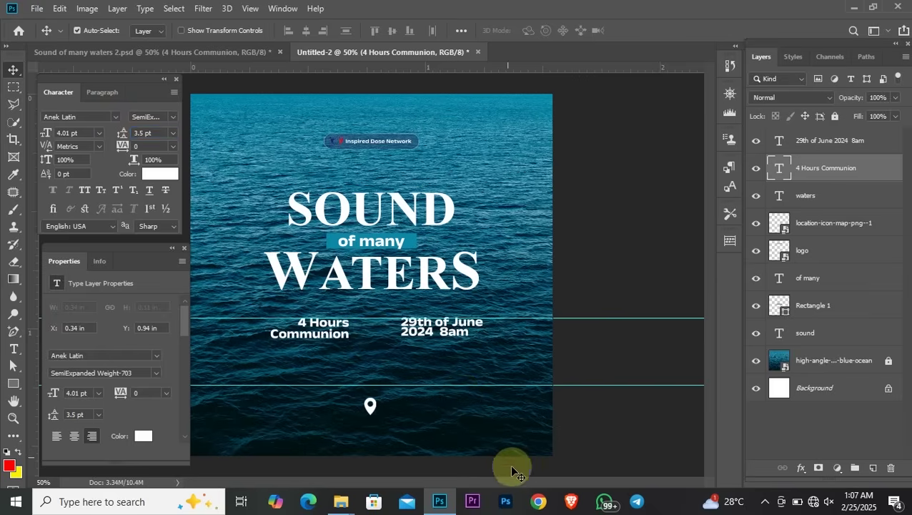
Give the date text 3.5 pt leading, move the guides down, and nudge the date left
left_click(432, 337)
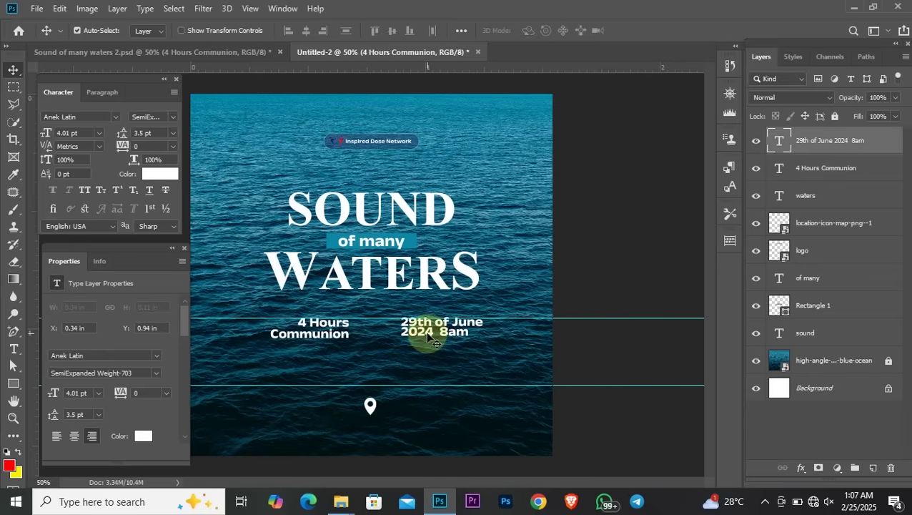
left_click(151, 134)
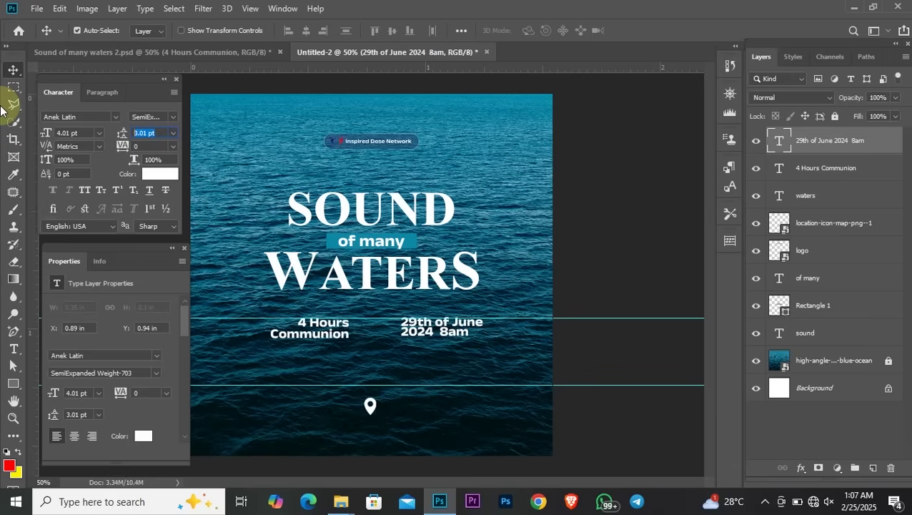
type("3.5")
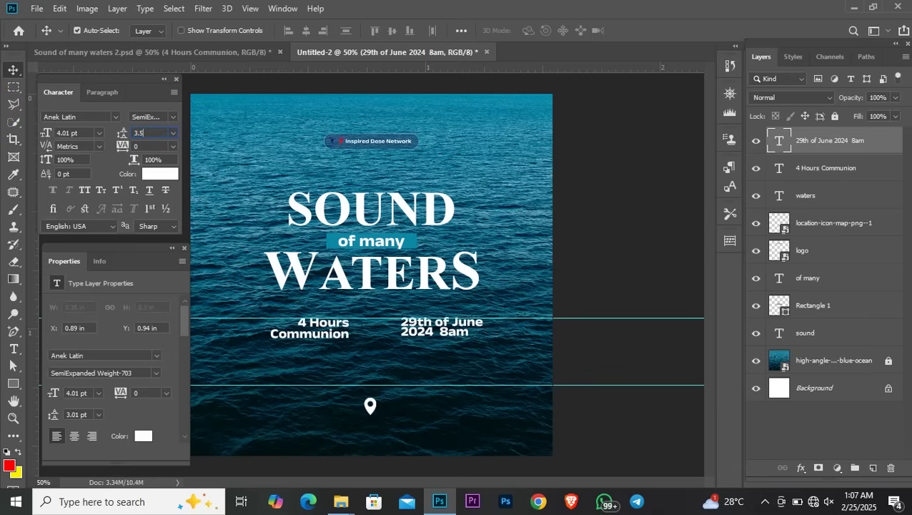
key("Return")
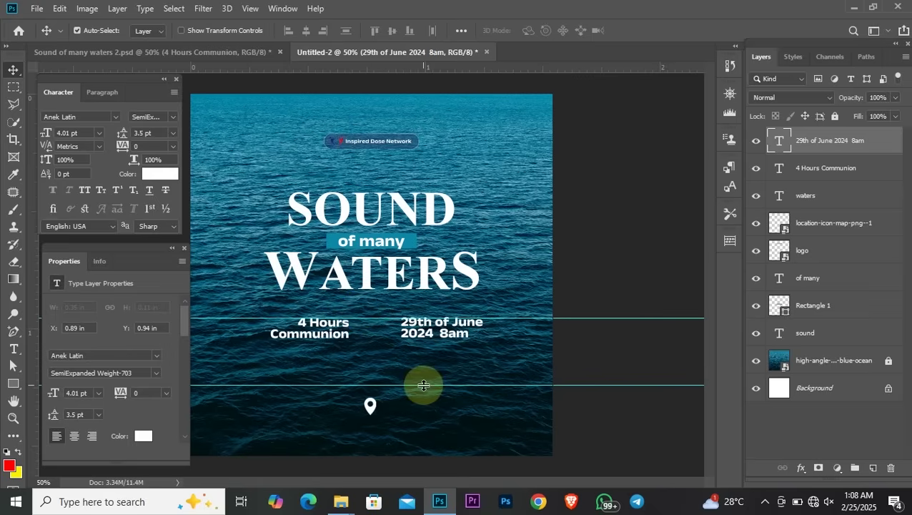
left_click_drag(424, 385, 428, 476)
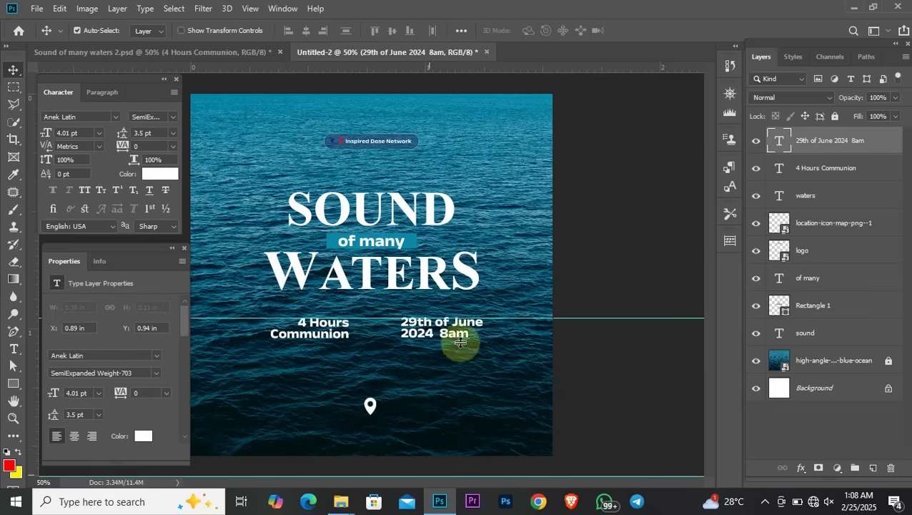
left_click_drag(477, 319, 470, 478)
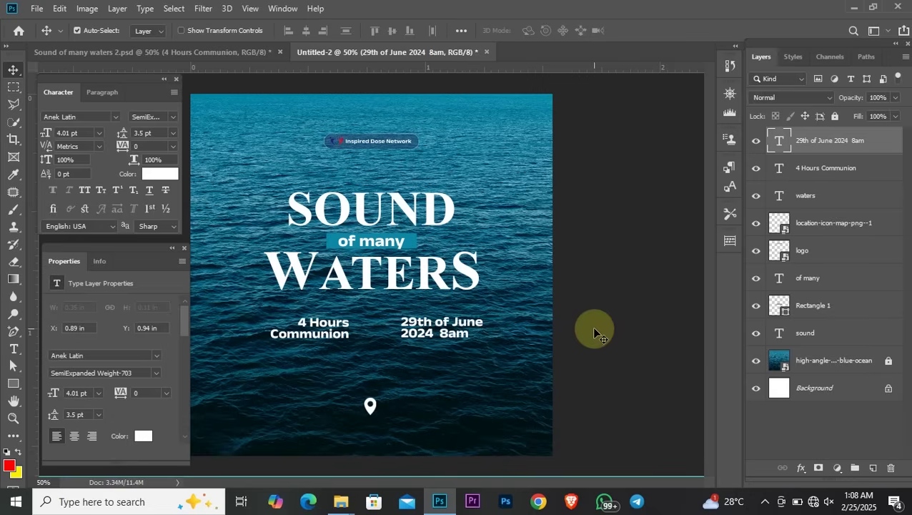
left_click_drag(451, 321, 438, 321)
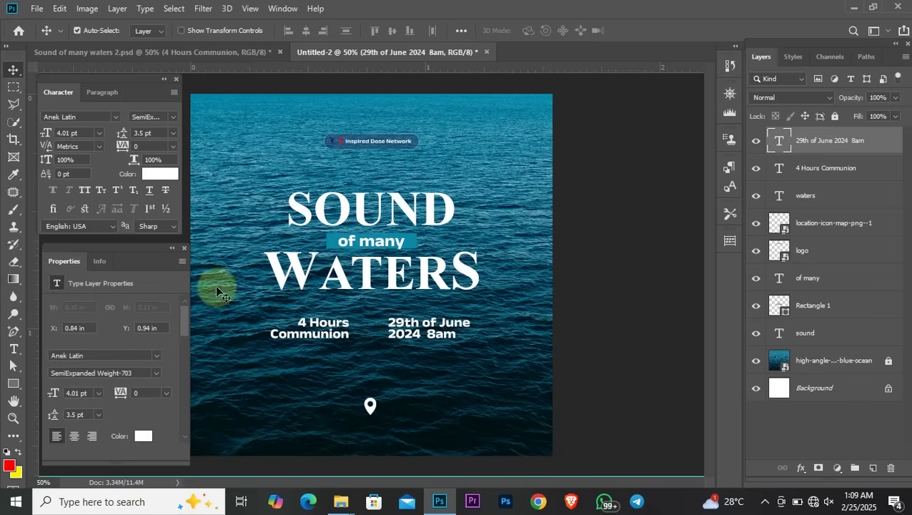
Duplicate the teal 'of many' bar down below the event text
left_click(14, 350)
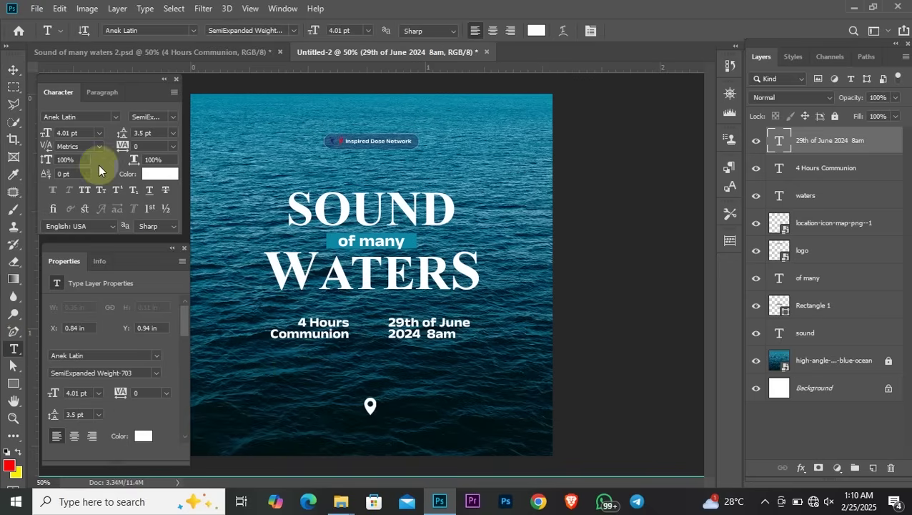
left_click(14, 70)
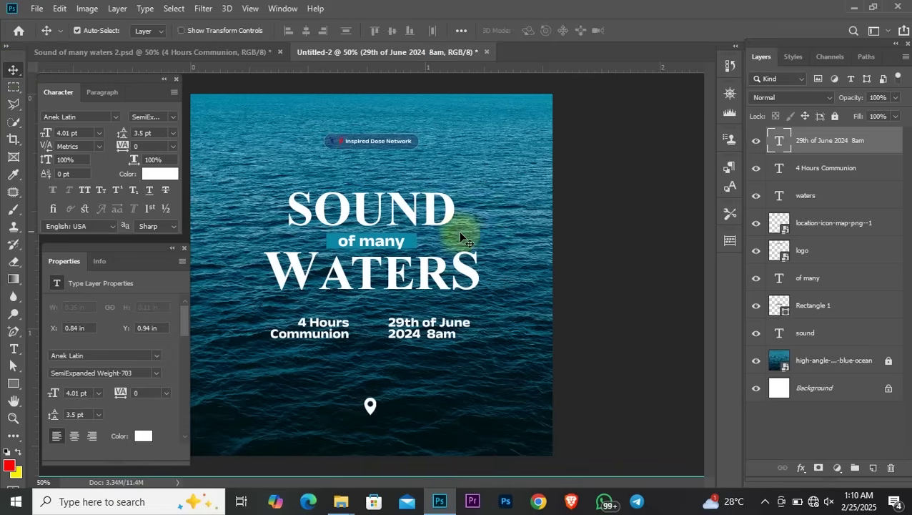
left_click(411, 242)
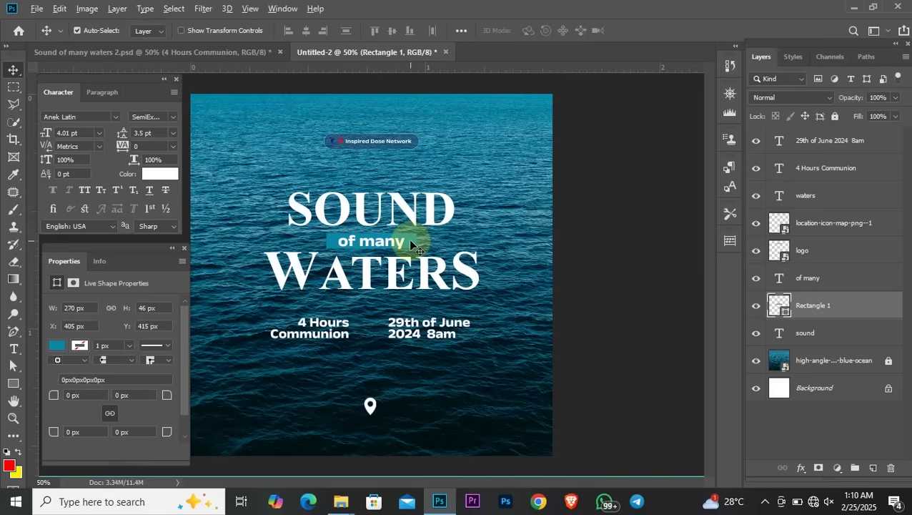
left_click_drag(410, 241, 337, 363)
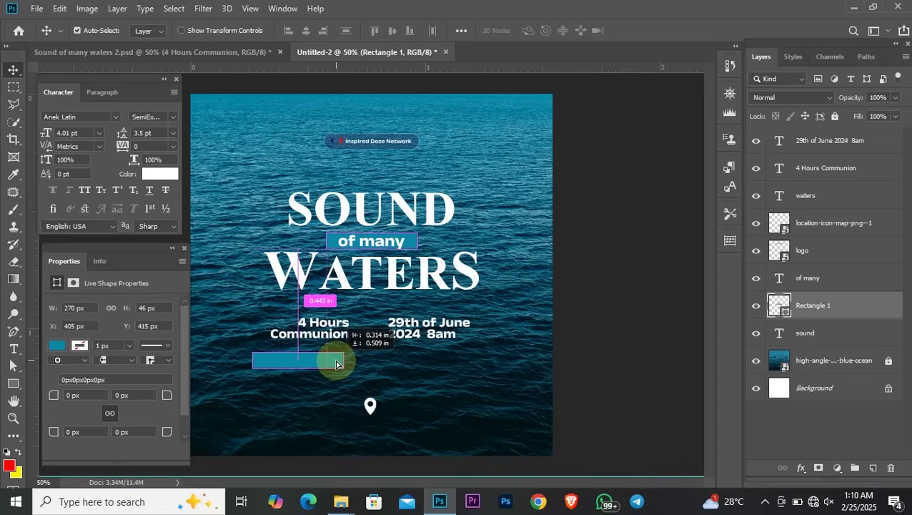
left_click_drag(337, 363, 337, 363)
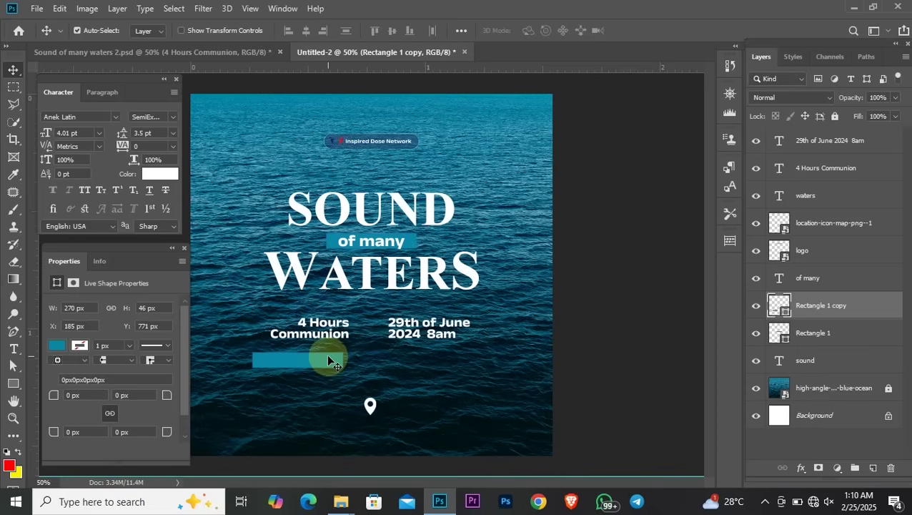
Shrink the copy into a small strip under '4 Hours Communion' and duplicate it under the date
key("ctrl+t")
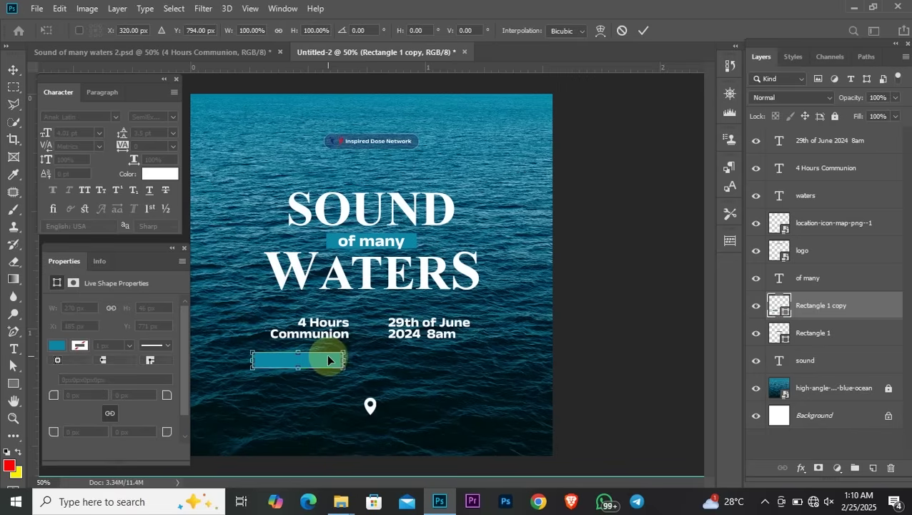
left_click_drag(252, 351, 279, 353)
key("Return")
mouse_move(334, 363)
left_mouse_down()
mouse_move(341, 367)
mouse_move(338, 356)
left_mouse_up()
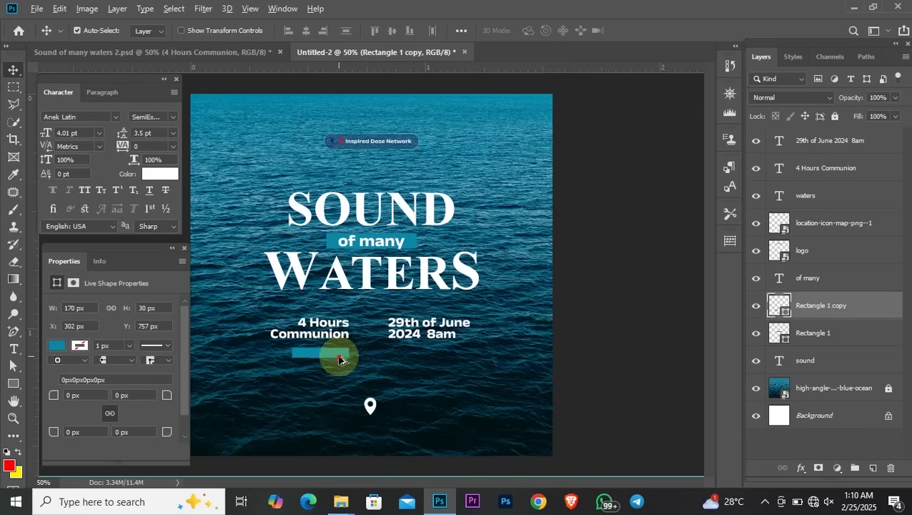
left_click_drag(340, 359, 435, 356)
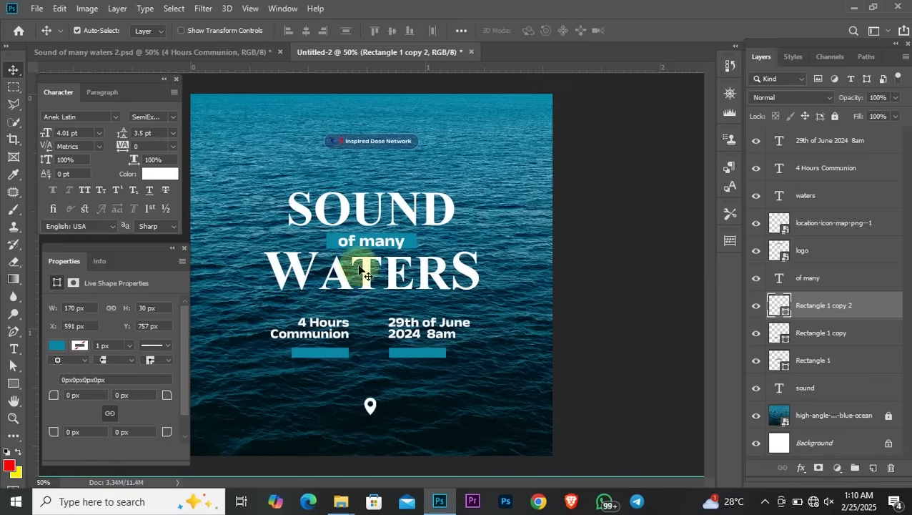
Add vertical and horizontal ruler guides along the two teal bars' edges and the event text
left_click(171, 248)
left_click_drag(36, 302, 348, 359)
left_click_drag(33, 334, 387, 375)
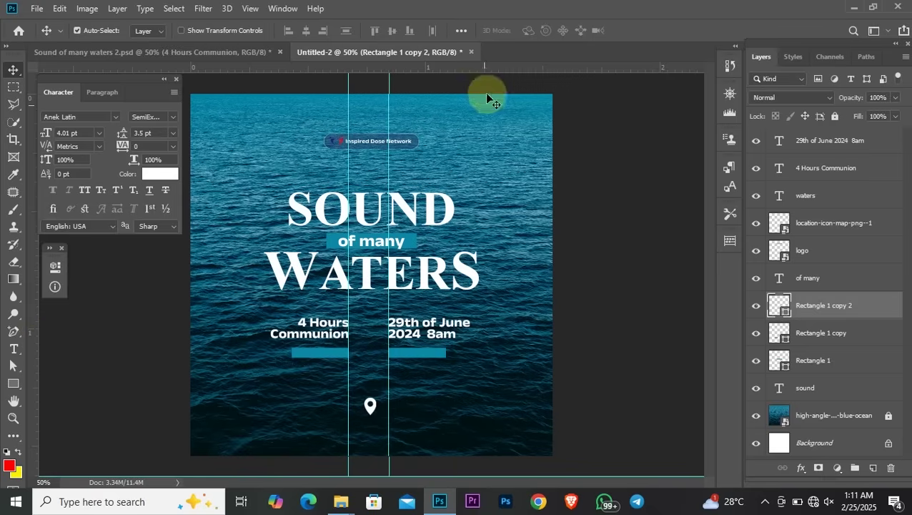
left_click_drag(488, 72, 489, 318)
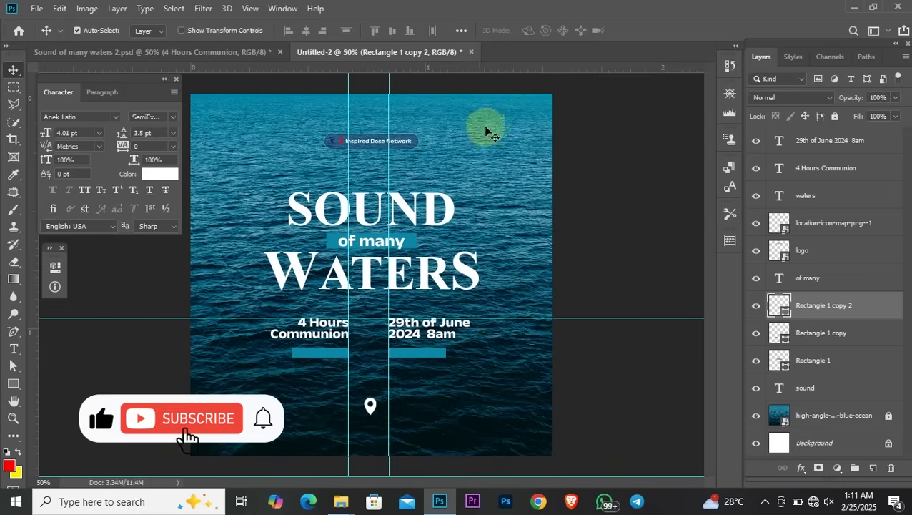
left_click_drag(504, 68, 499, 348)
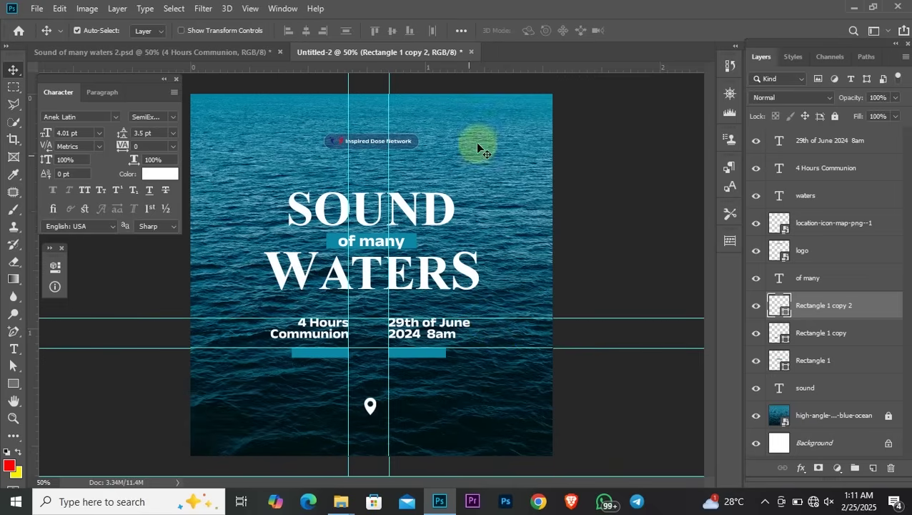
left_click_drag(474, 71, 445, 336)
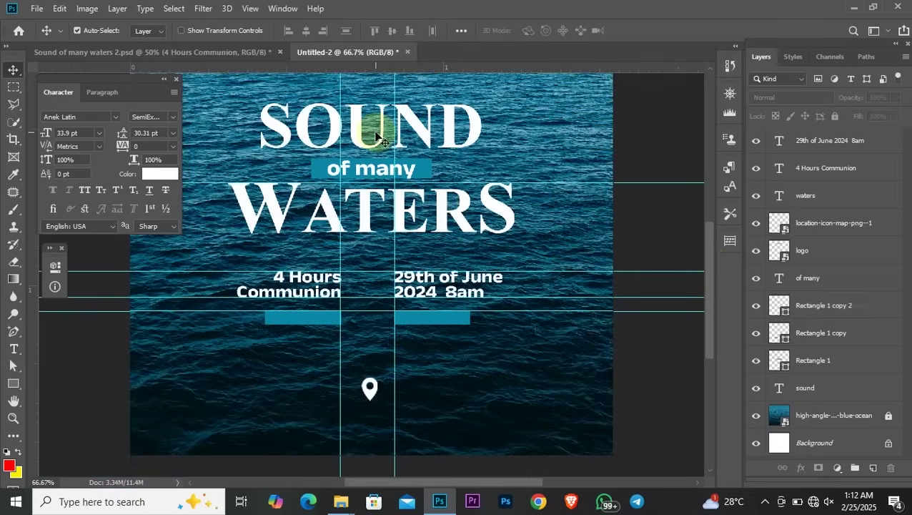
Copy the 'of many' text below the bars and retype it as 'For Enquiries'
left_click(430, 318)
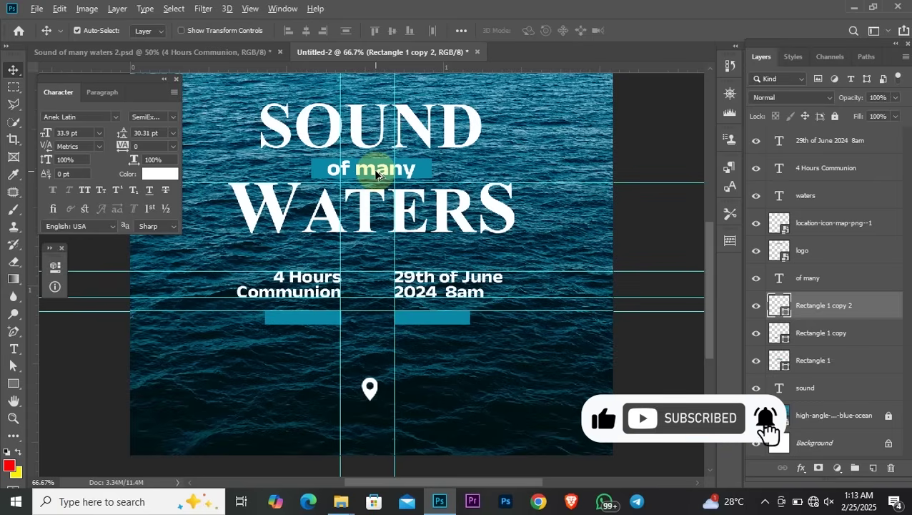
left_click_drag(377, 174, 294, 350)
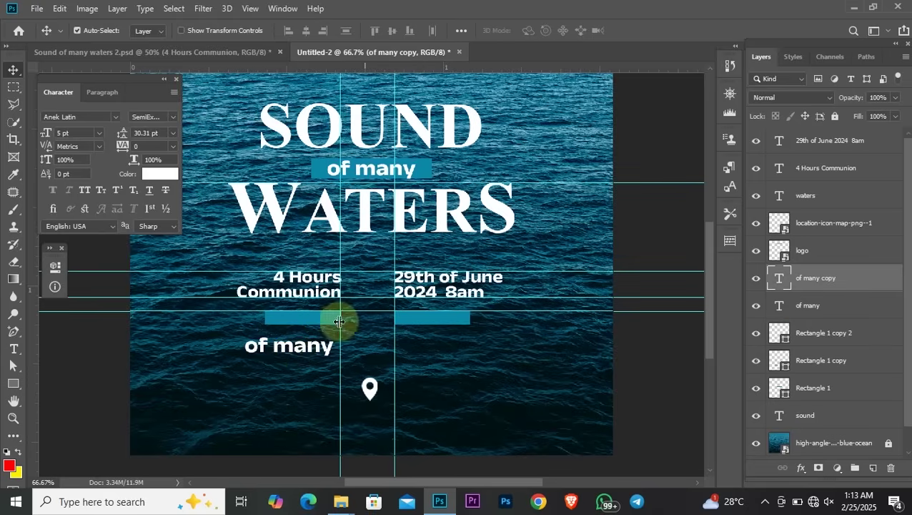
double_click(290, 348)
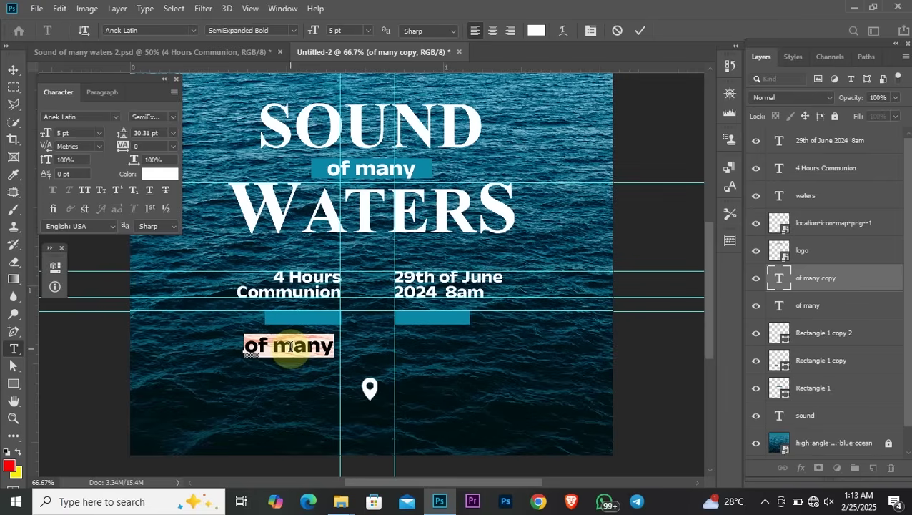
type("For ")
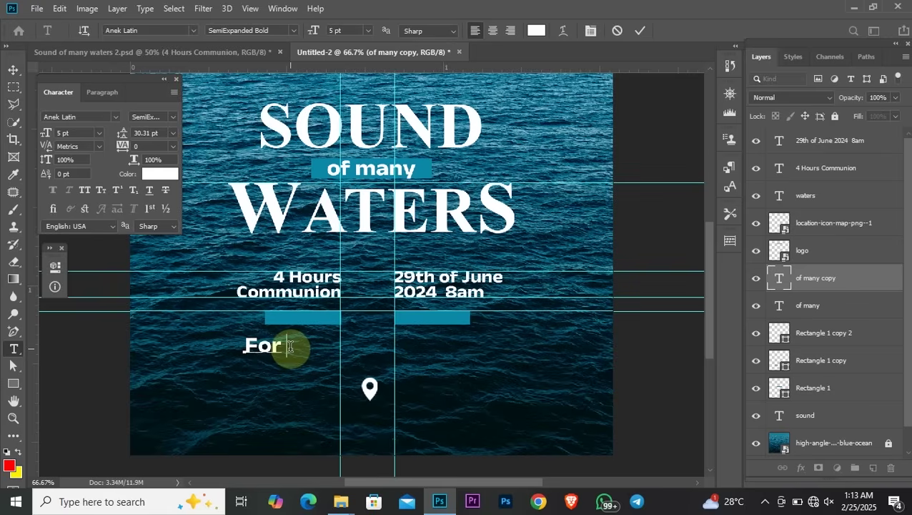
type("Enquiries")
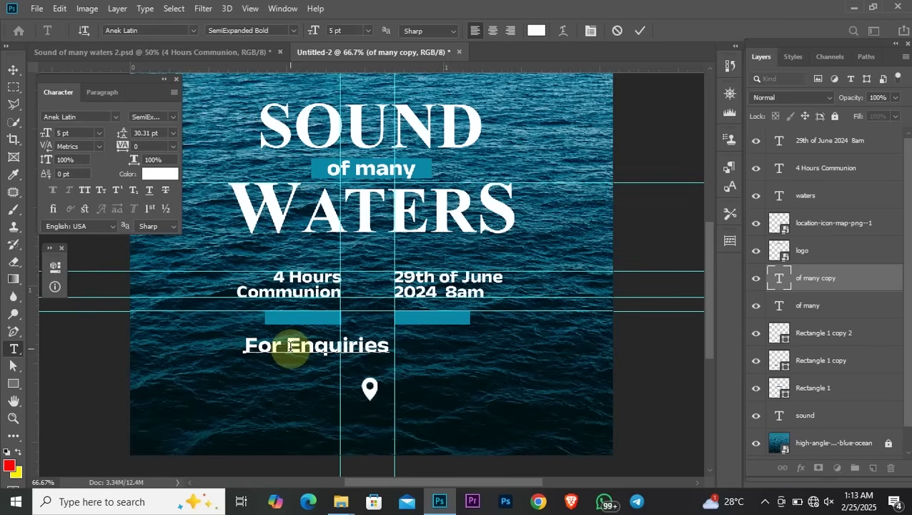
key("ctrl+Return")
Set the 'For Enquiries' text to a 2.5 pt font size
double_click(377, 346)
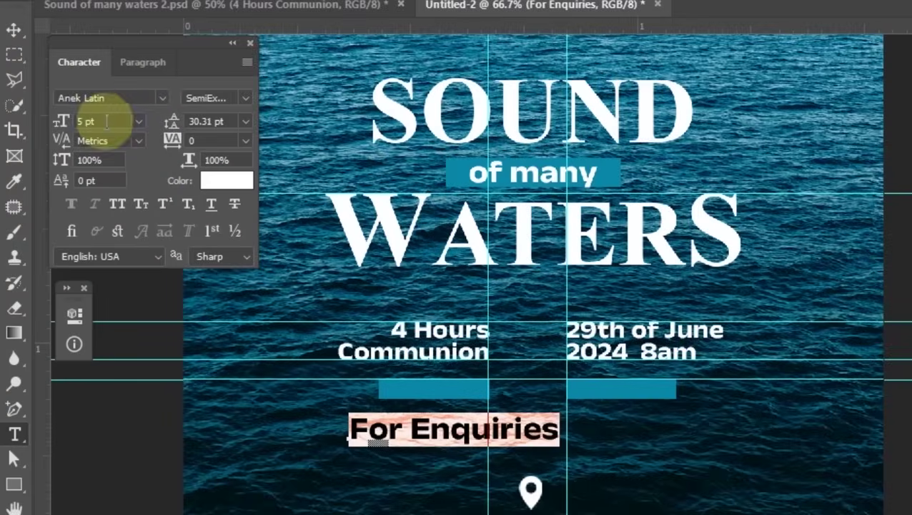
left_click(107, 122)
type("4")
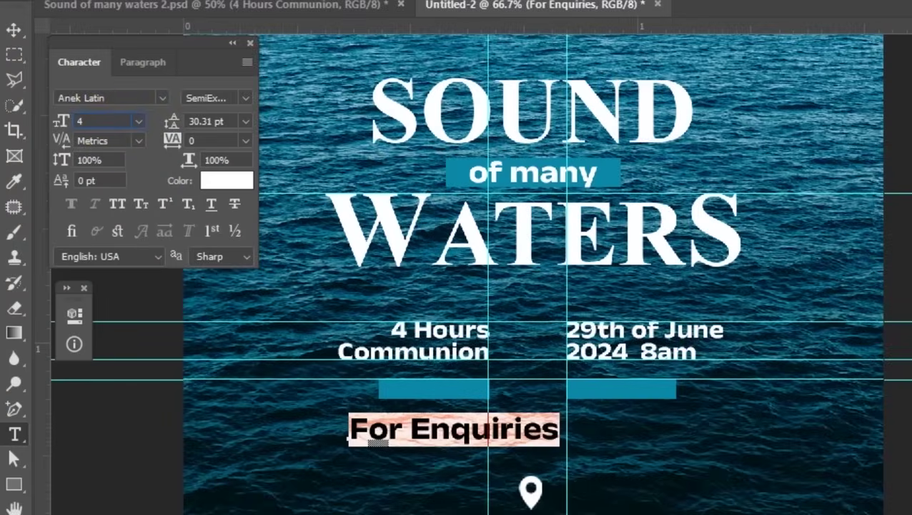
key("BackSpace")
type("3")
key("Return")
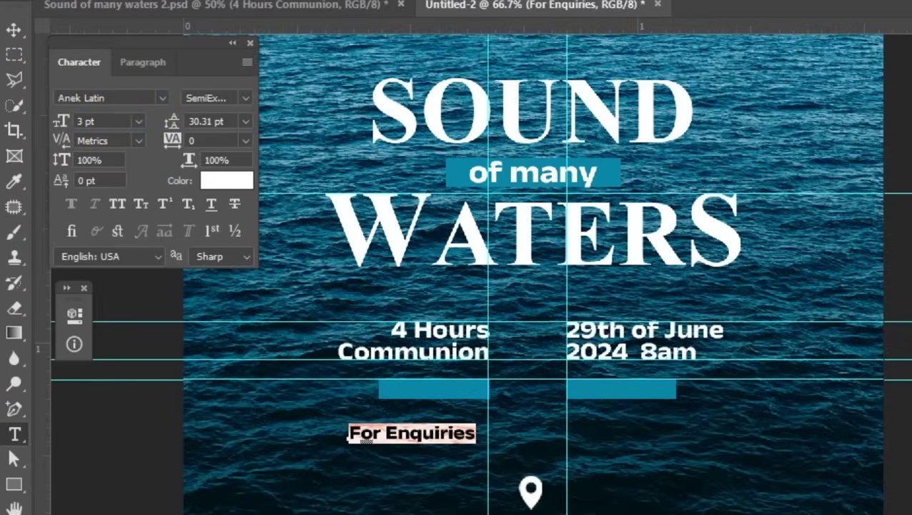
left_click(107, 122)
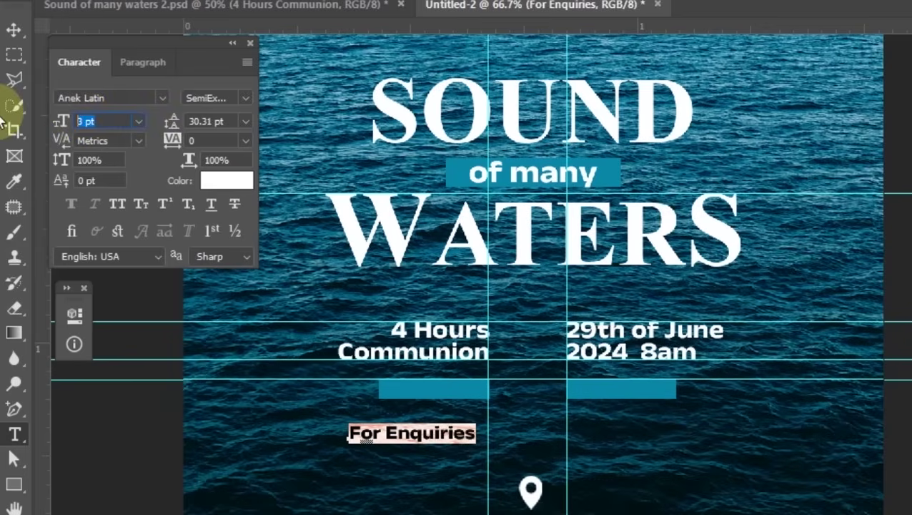
type("2.4")
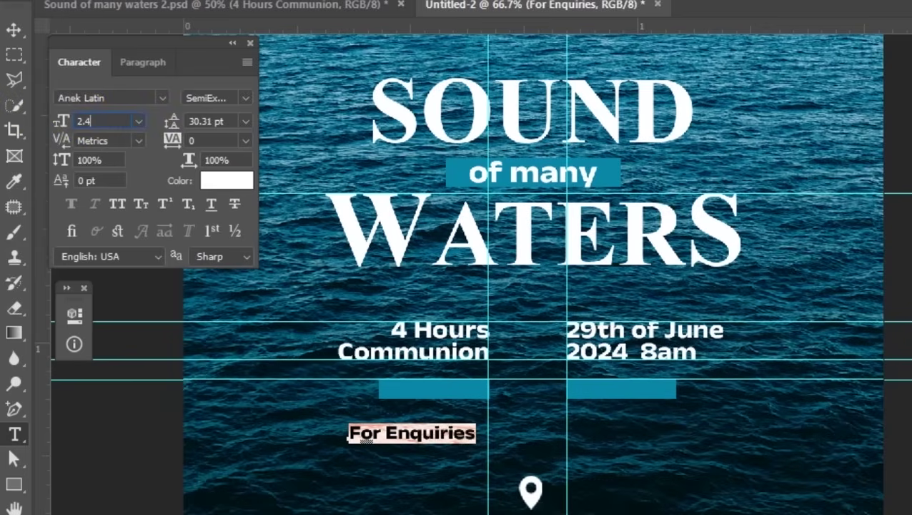
key("BackSpace")
type("5")
key("Return")
Place 'For Enquiries' on the left teal bar and put a copy on the right bar
left_click(14, 31)
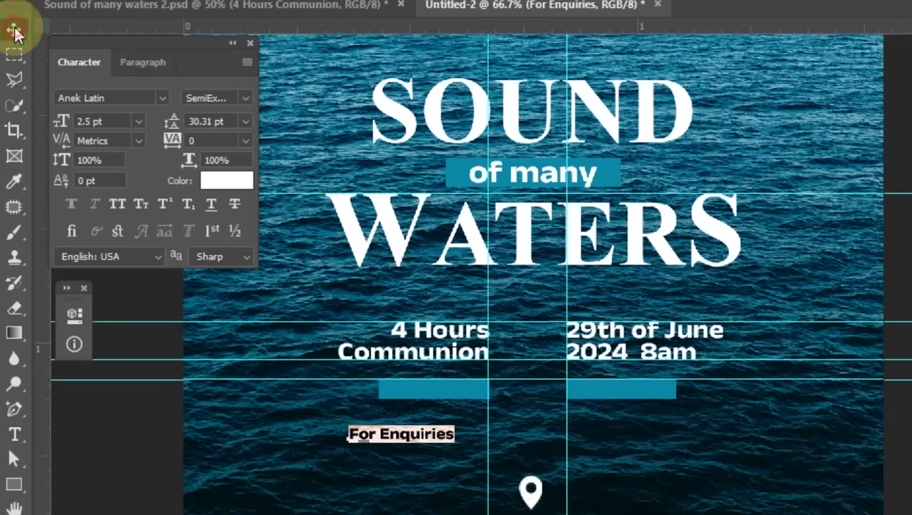
left_click_drag(413, 434, 442, 394)
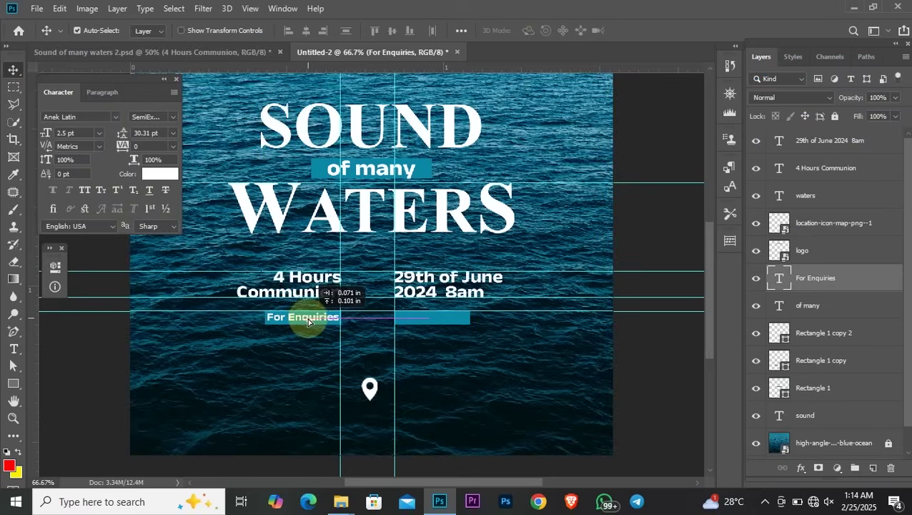
left_click_drag(308, 321, 308, 321)
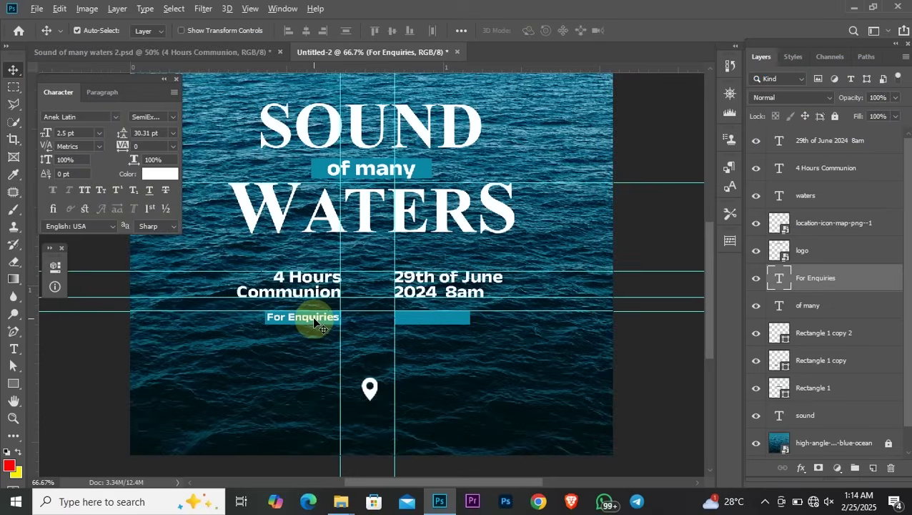
left_click_drag(313, 320, 443, 322)
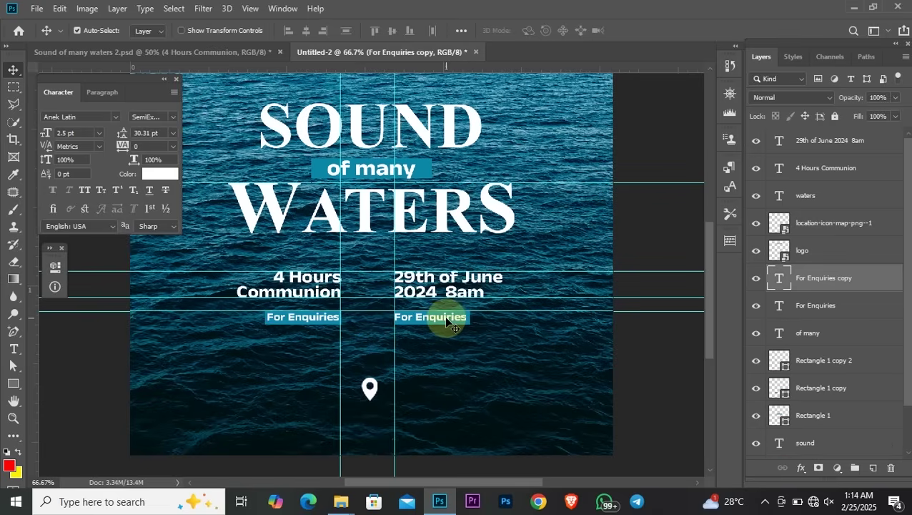
key("Right")
key("Right")
key("Right")
Reword the right bar's copy to 'Live on' and centre it within the bar
double_click(444, 317)
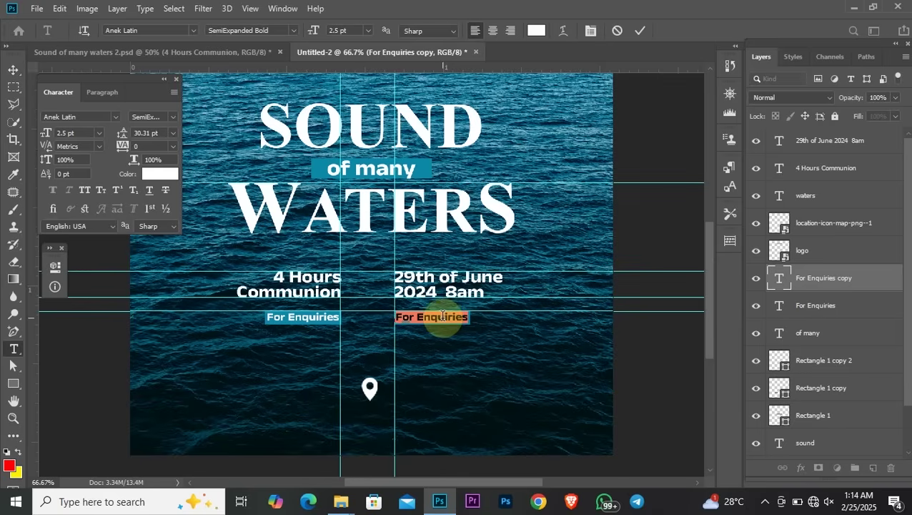
type("Live")
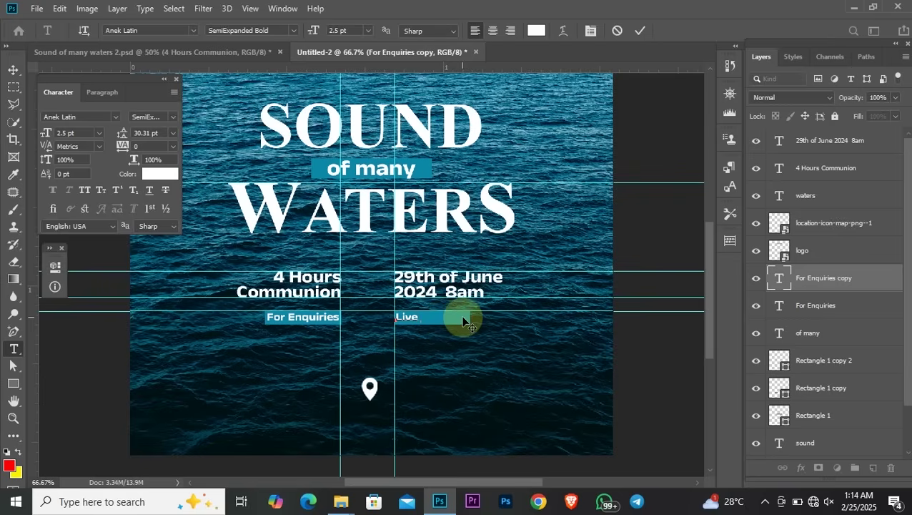
type(" on")
left_click(13, 70)
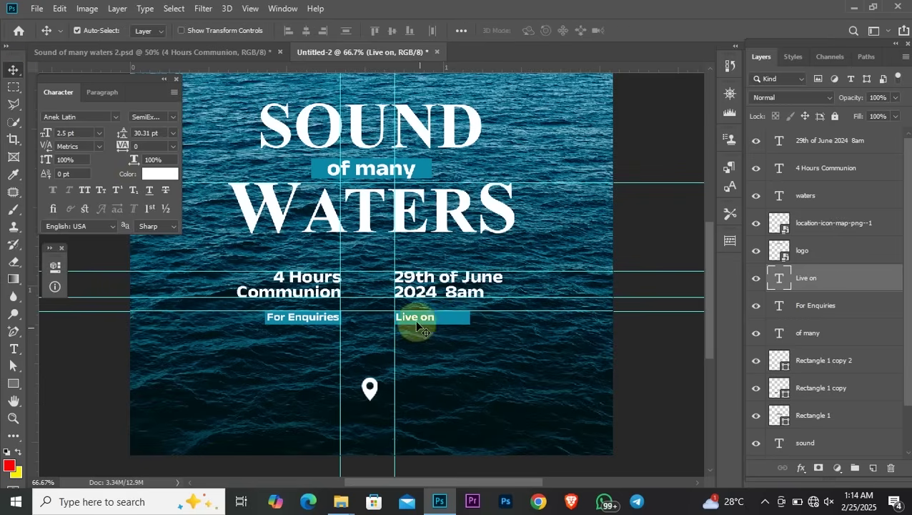
left_click_drag(414, 321, 436, 323)
left_click(597, 377)
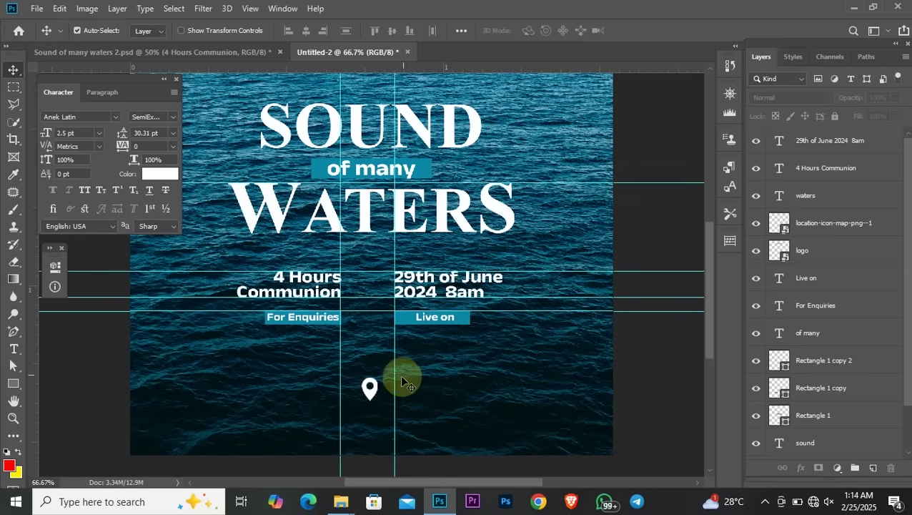
Lower the location pin icon beneath the event text, then select the 'For Enquiries' text
mouse_move(370, 396)
left_mouse_down()
mouse_move(371, 427)
mouse_move(370, 411)
left_mouse_up()
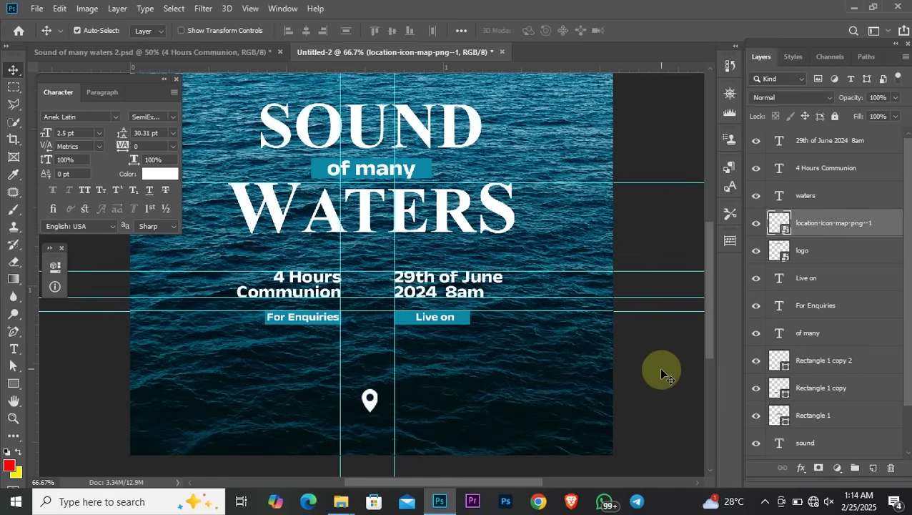
key("ctrl+minus")
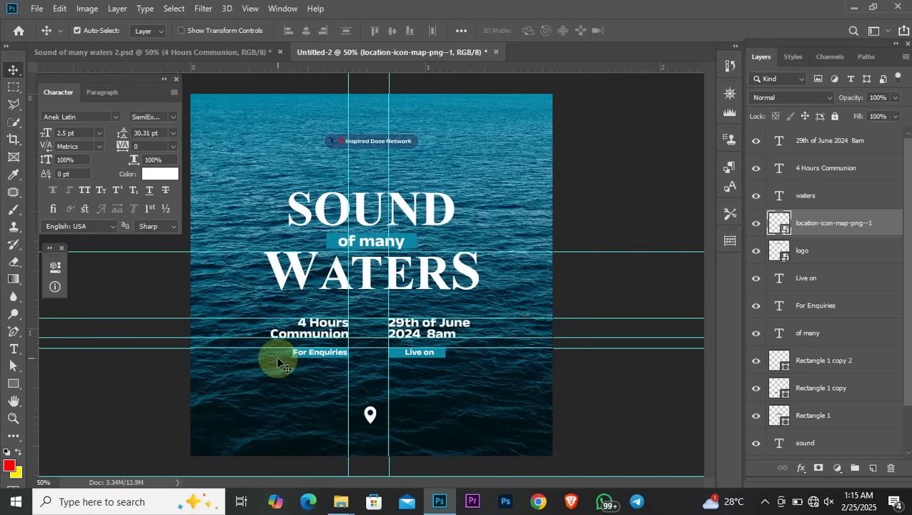
key("ctrl+plus")
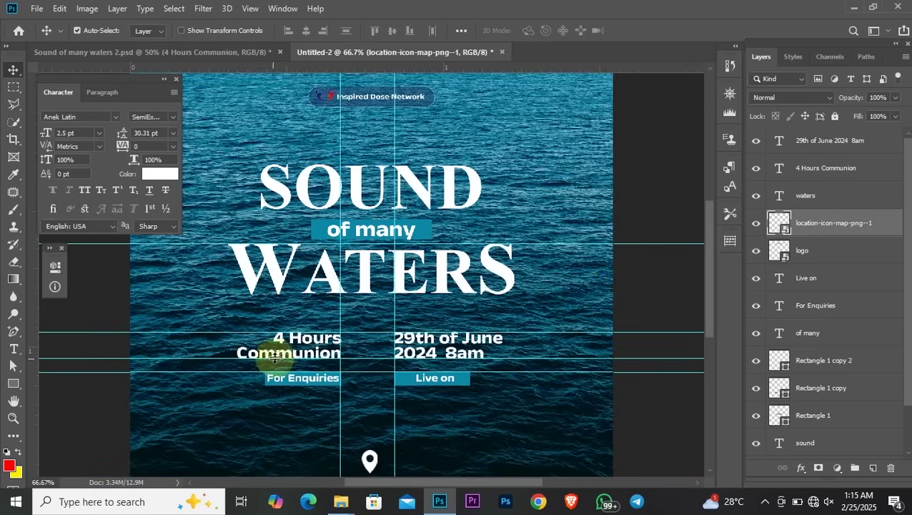
left_click_drag(708, 229, 706, 255)
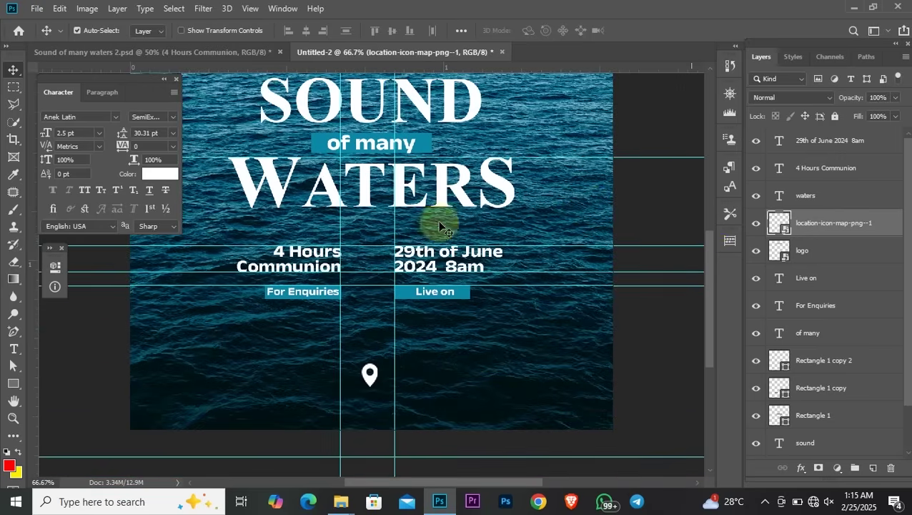
left_click(305, 296)
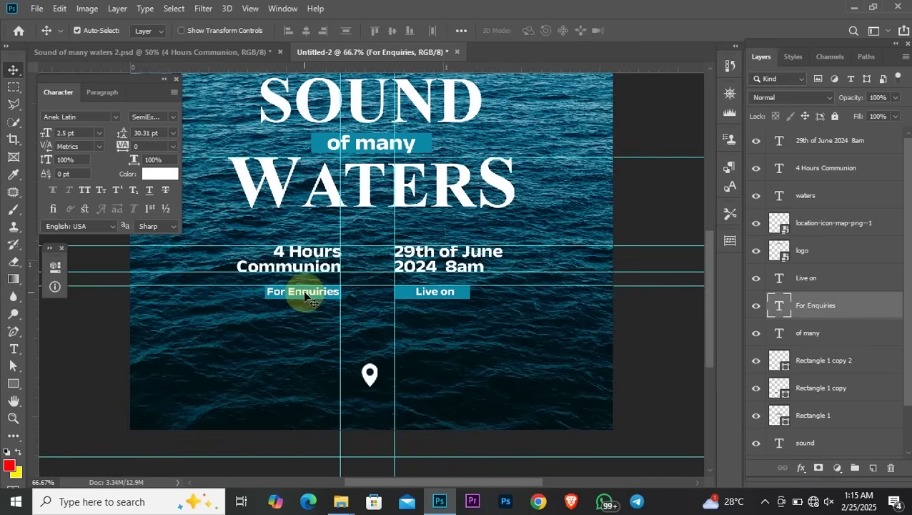
Duplicate 'For Enquiries' just below and retype it as the enquiries phone number
left_click_drag(305, 296, 304, 312)
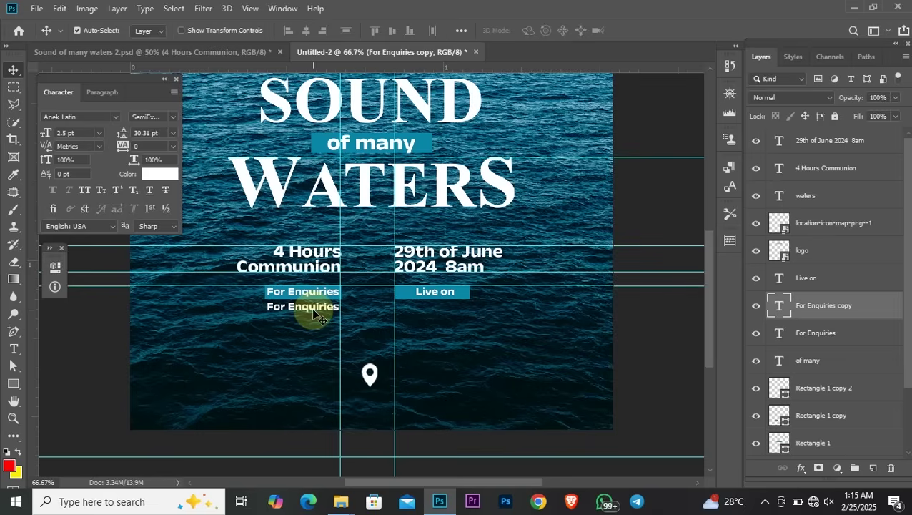
key("Down")
key("Down")
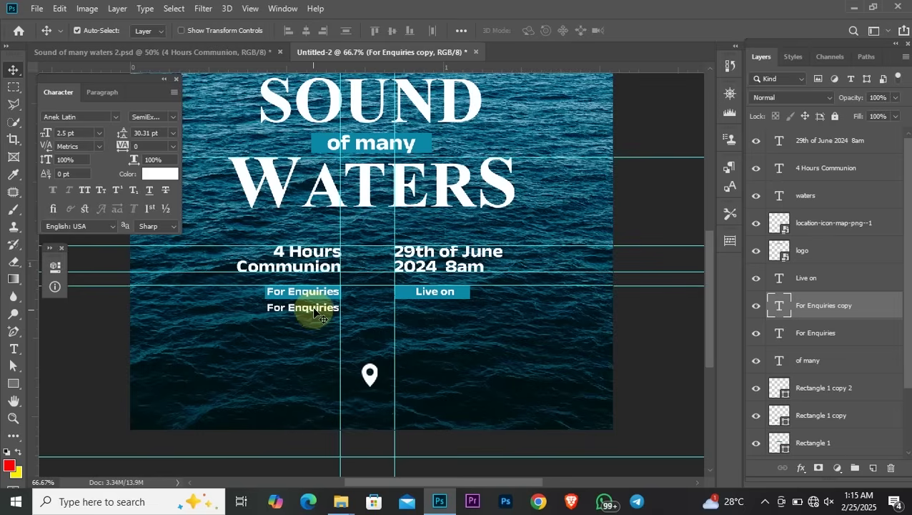
double_click(312, 306)
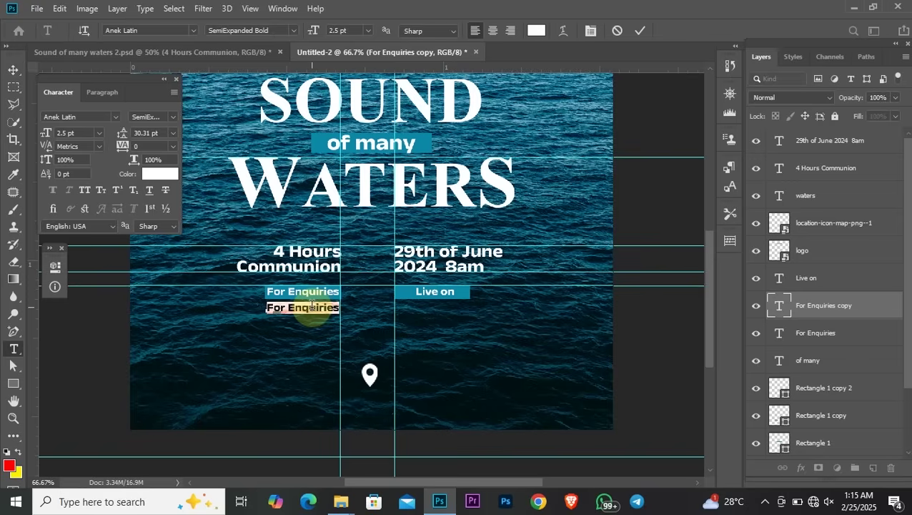
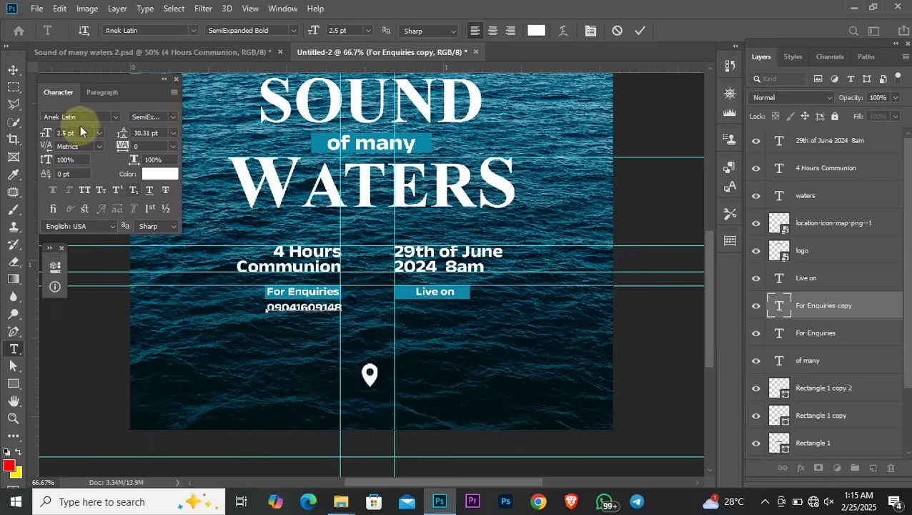
left_click(13, 70)
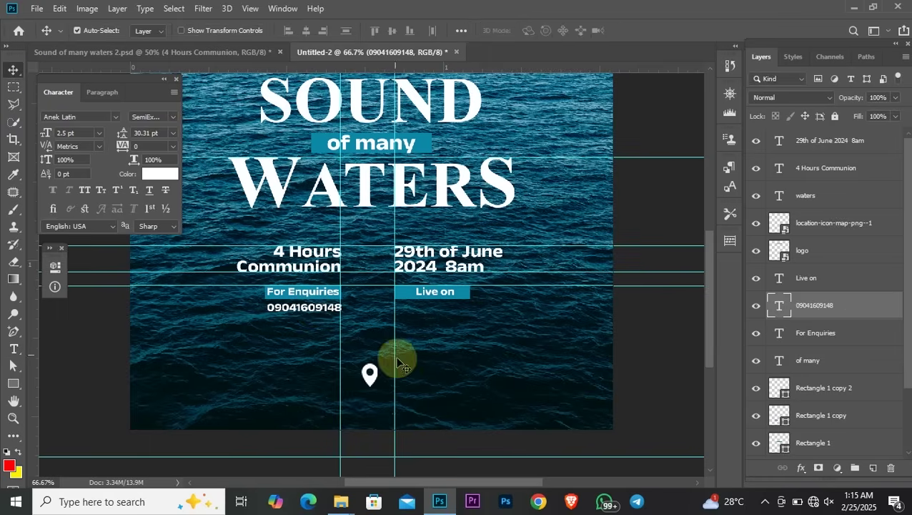
key("Left")
key("Left")
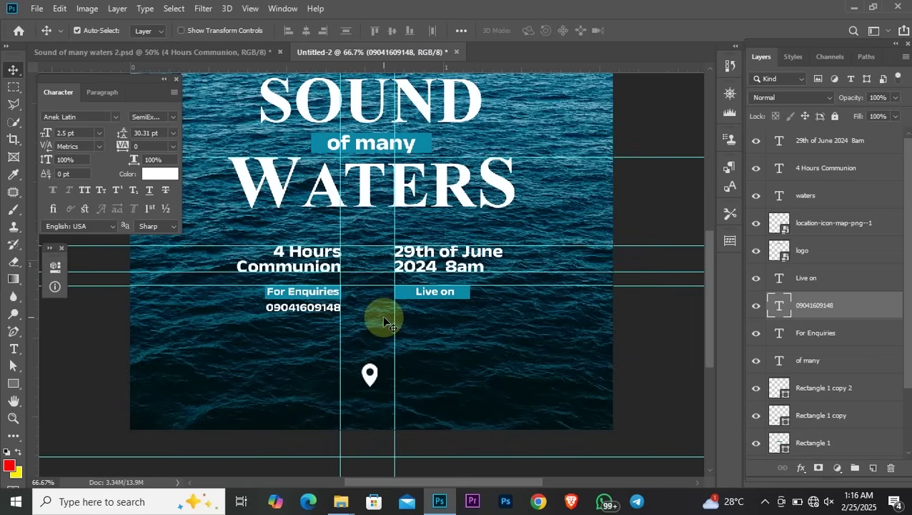
Duplicate the phone number onto a second line and move a copy under 'Live on'
key("ctrl+j")
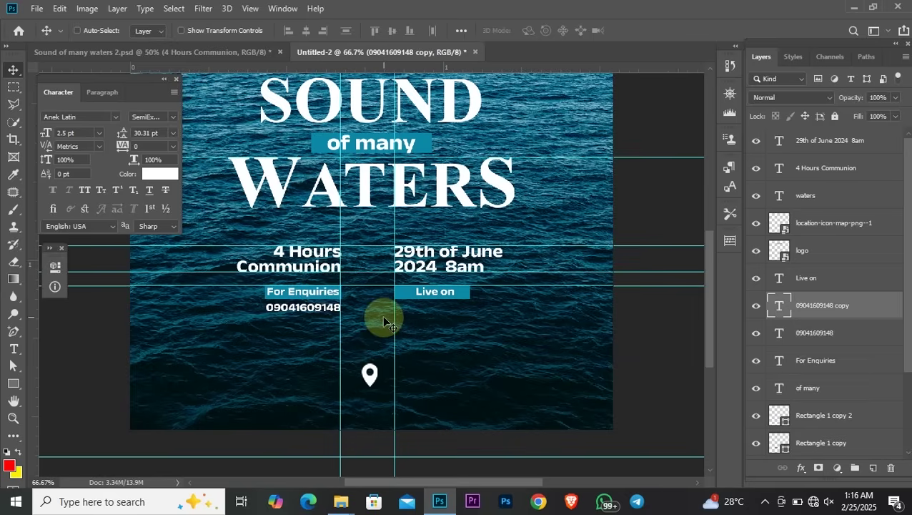
key("Down")
key("Down")
key("Down")
key("Down")
key("Down")
key("Down")
key("Down")
key("Down")
key("Down")
key("Down")
key("Down")
key("Down")
key("Down")
key("Down")
key("Down")
key("Down")
key("Down")
key("Down")
key("Down")
key("Down")
key("Down")
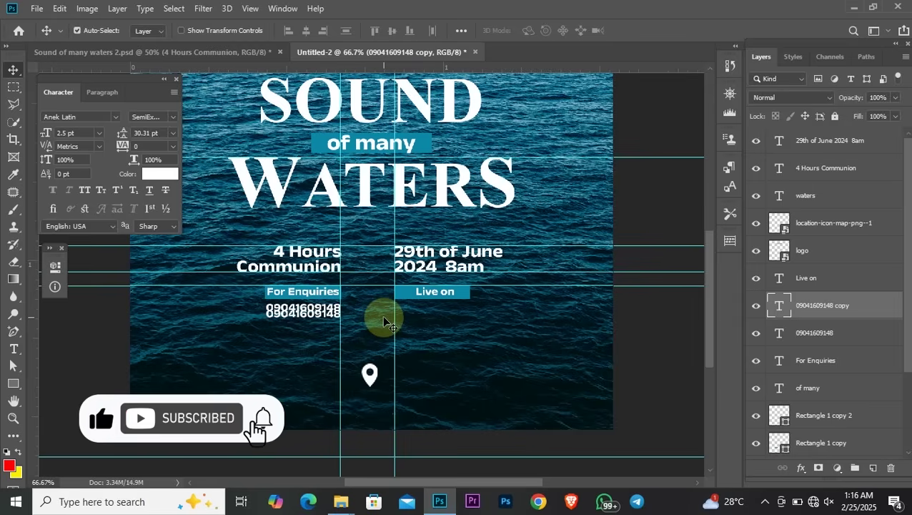
key("Down")
key("Down")
key("Down")
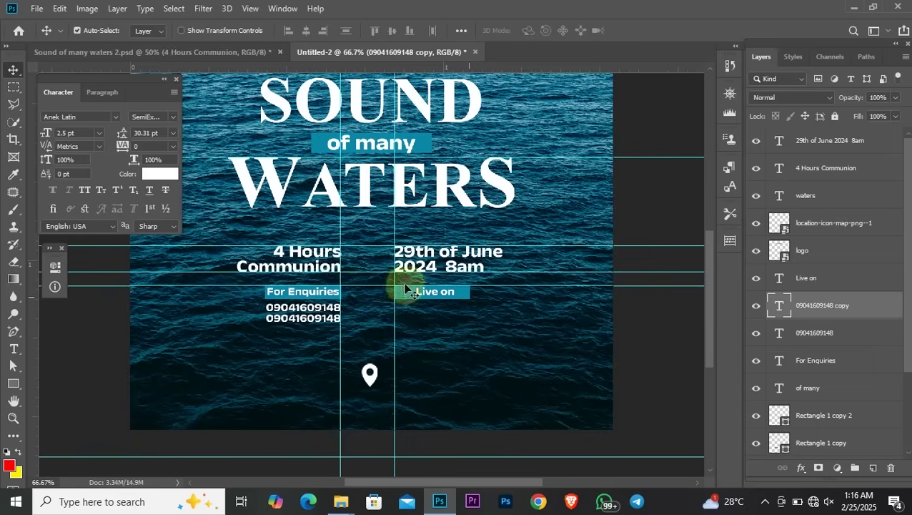
left_click(317, 321)
left_click_drag(317, 321, 434, 313)
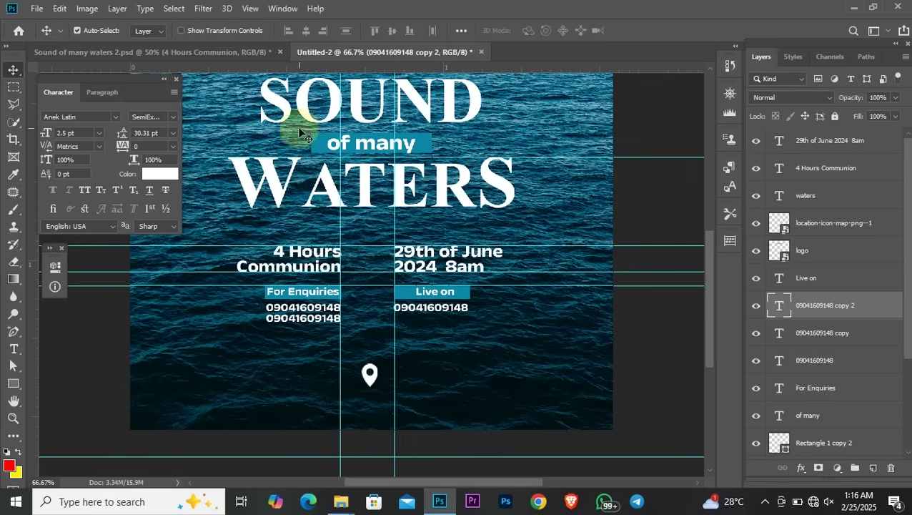
left_click(209, 56)
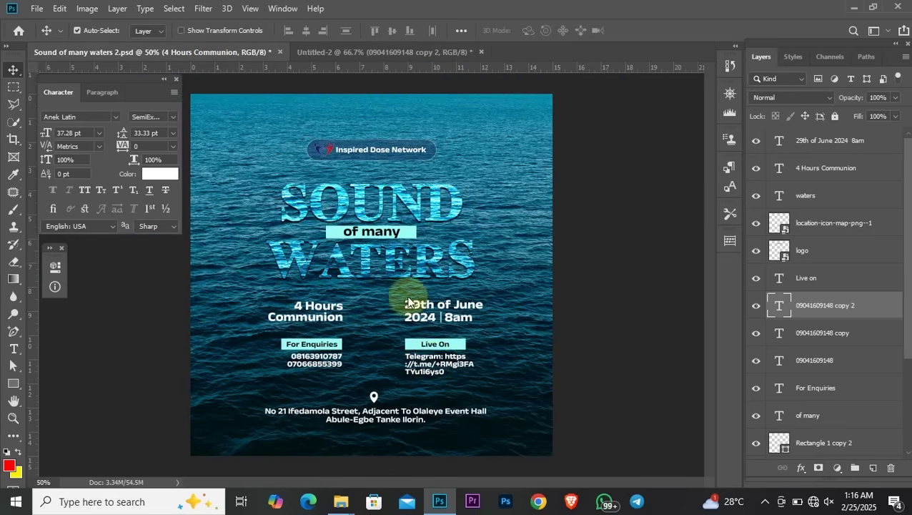
Copy the Telegram link text from the reference poster
left_click(430, 364)
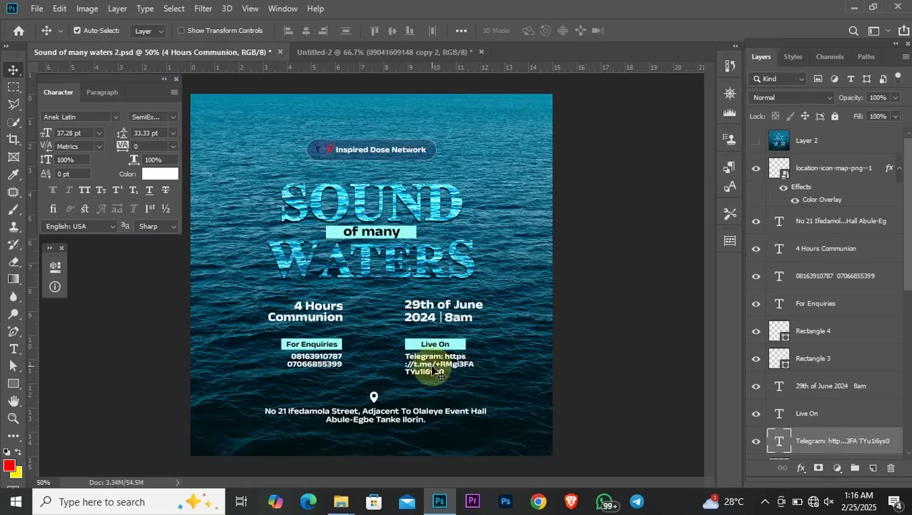
double_click(782, 441)
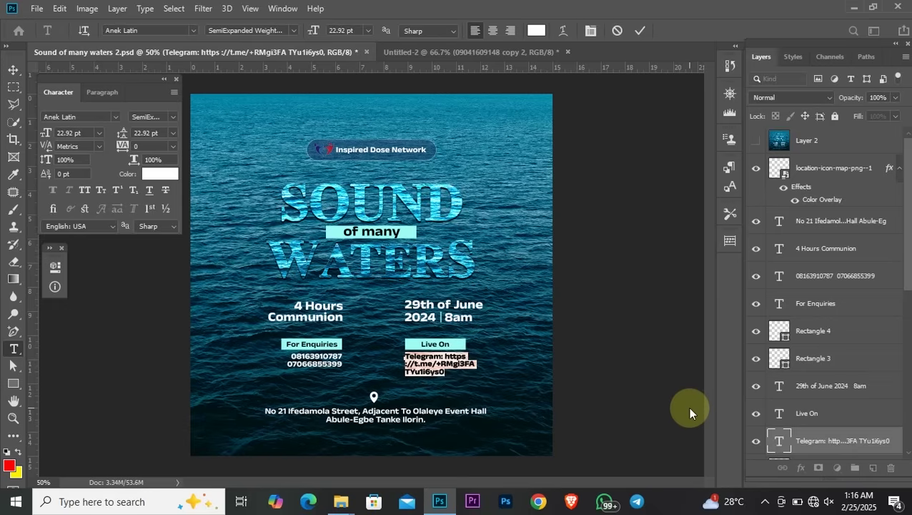
left_click(478, 136, "ctrl")
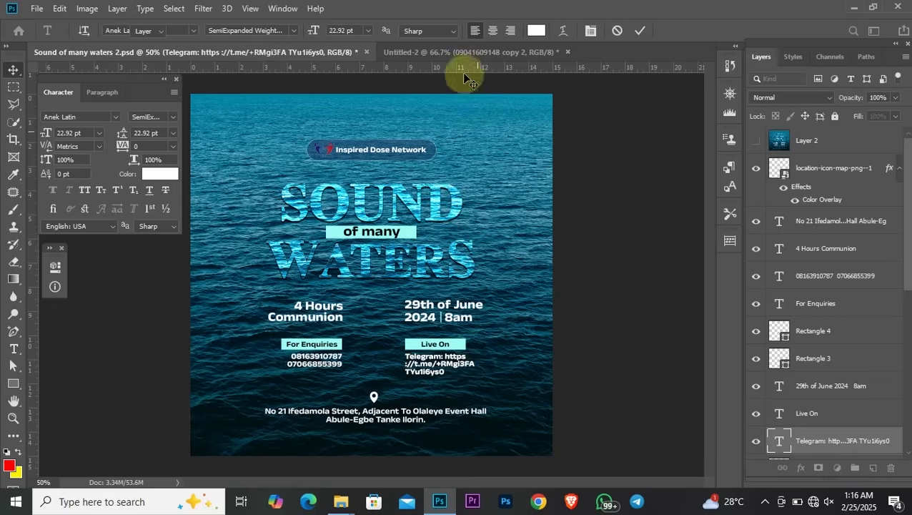
Replace the number under 'Live on' in Untitled-2 with the pasted Telegram link
left_click(450, 52)
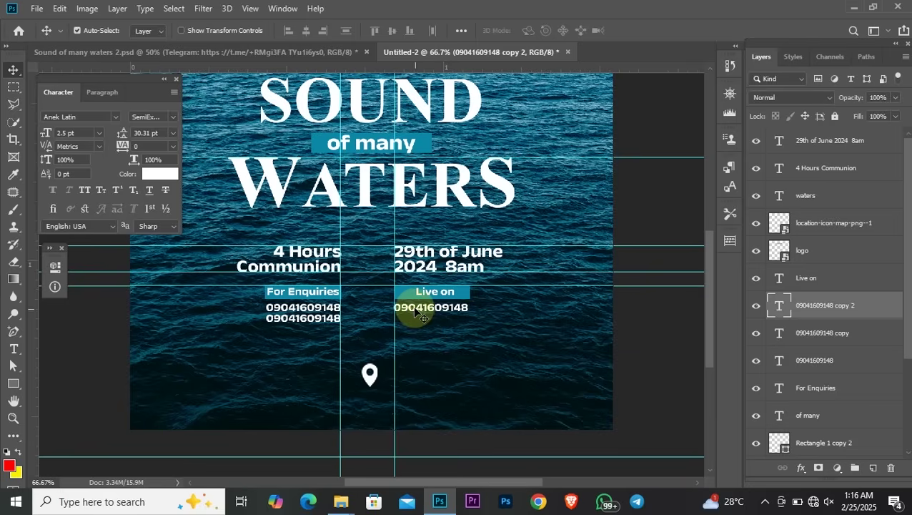
key("t")
double_click(452, 305)
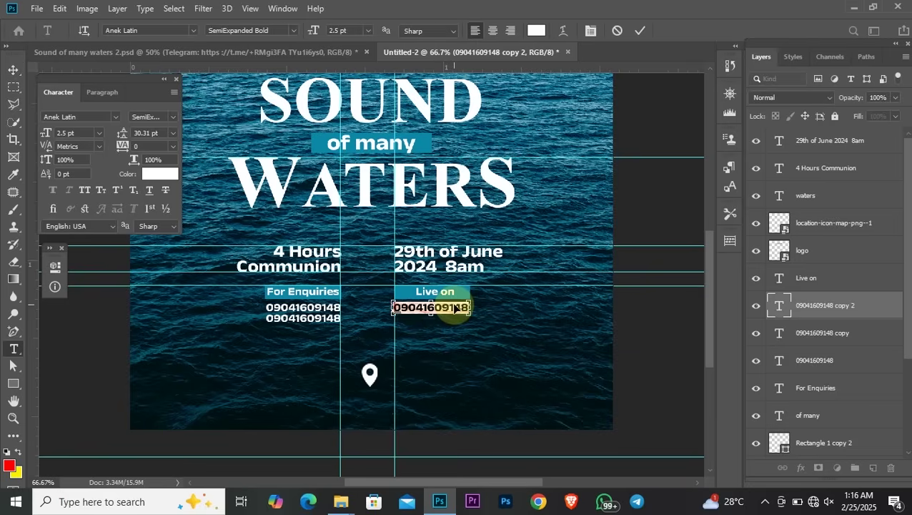
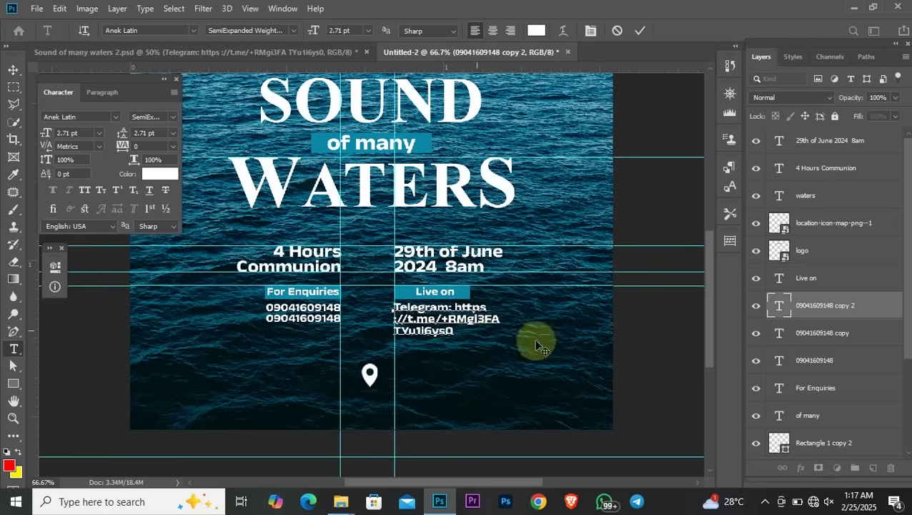
left_click(14, 70)
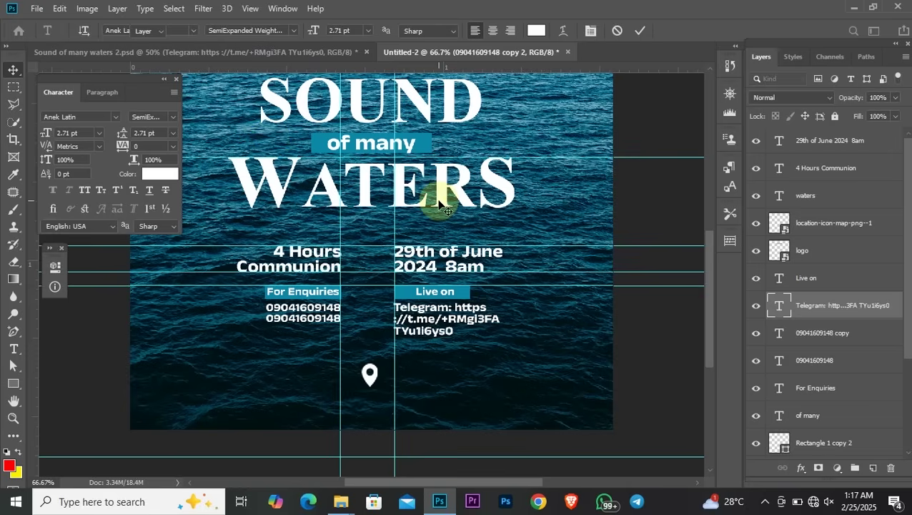
key("Right")
key("Right")
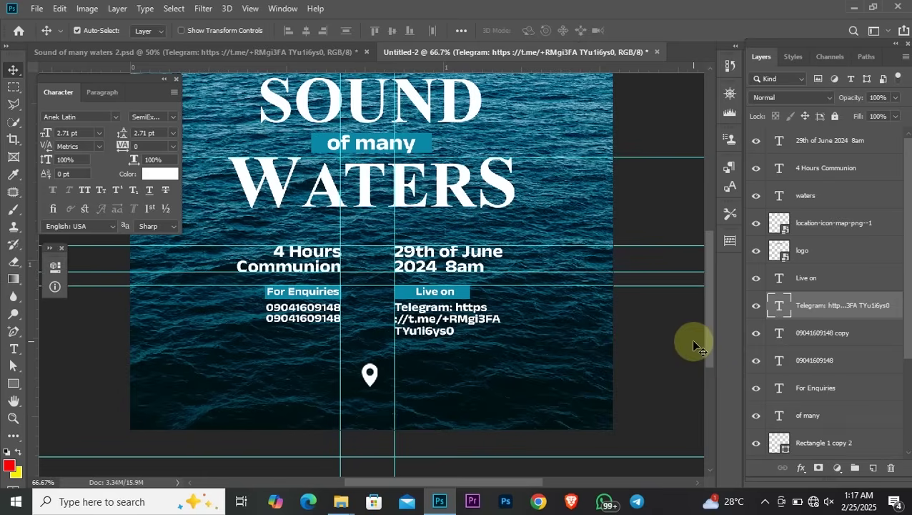
key("ctrl+minus")
key("ctrl+minus")
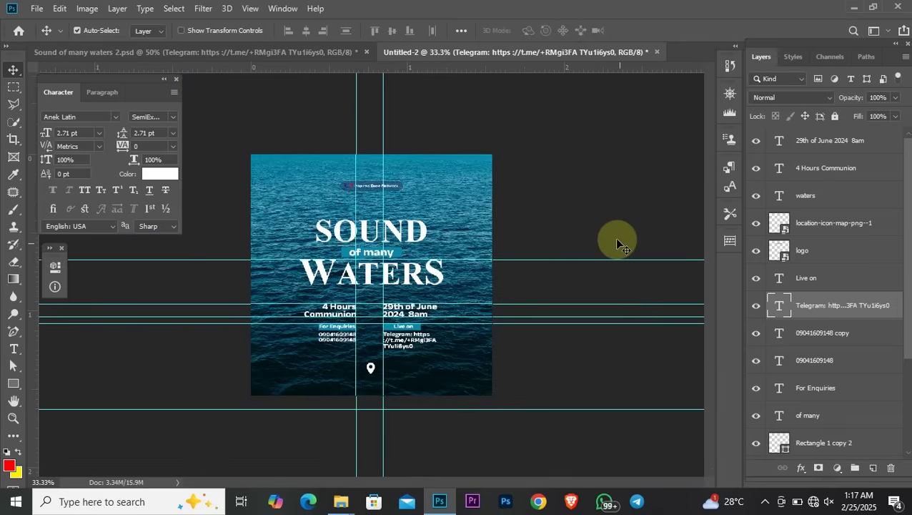
left_click(614, 184)
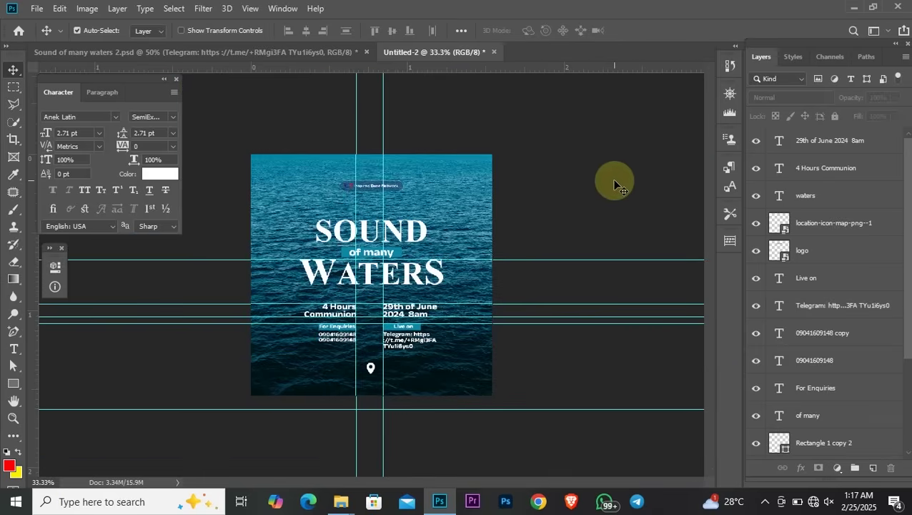
key("ctrl+plus")
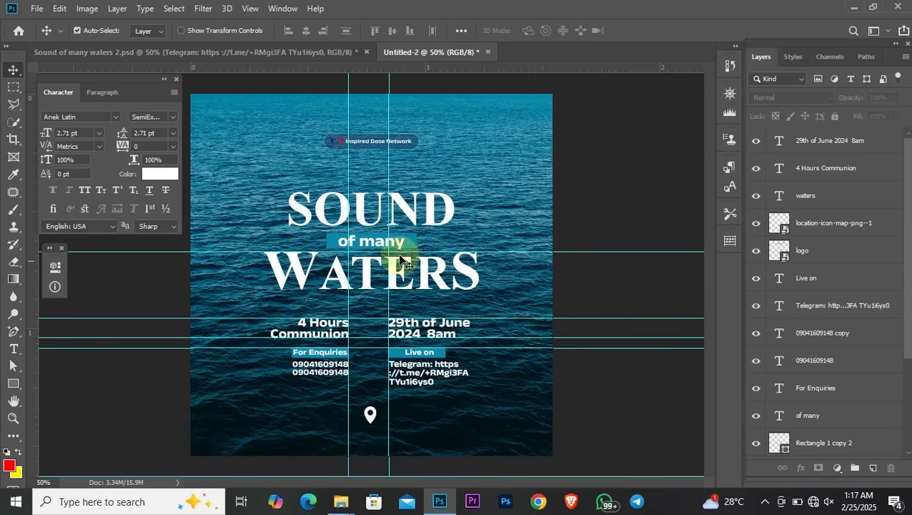
left_click_drag(240, 188, 483, 271)
left_click(255, 176)
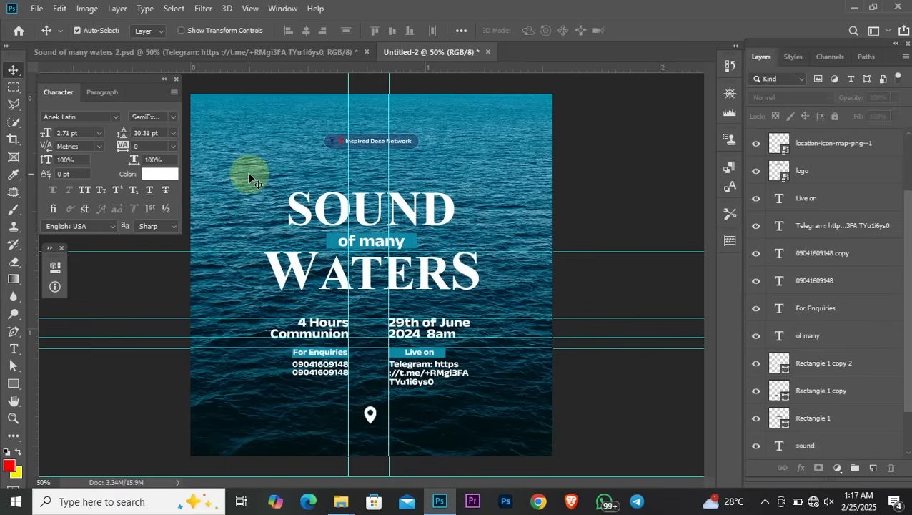
left_click_drag(248, 172, 501, 299)
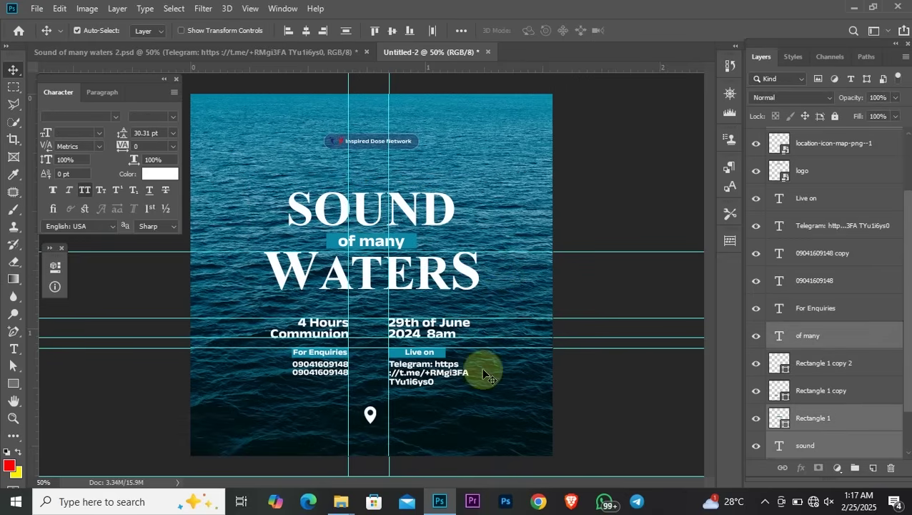
left_click(479, 236)
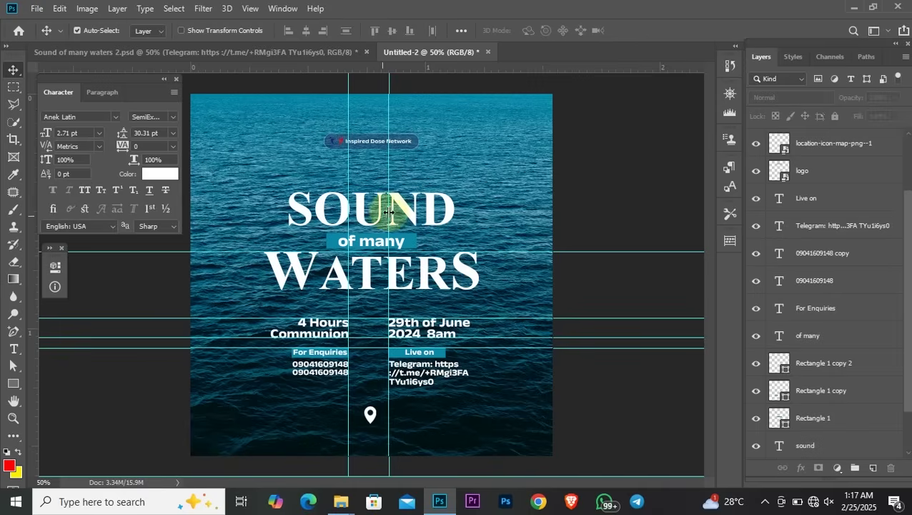
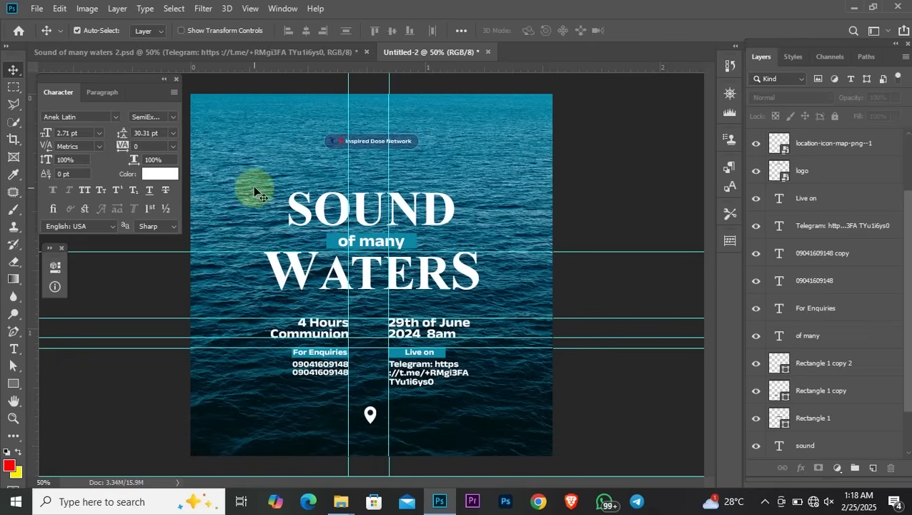
Raise the SOUND of many WATERS title and the event details block slightly
left_click_drag(256, 186, 492, 296)
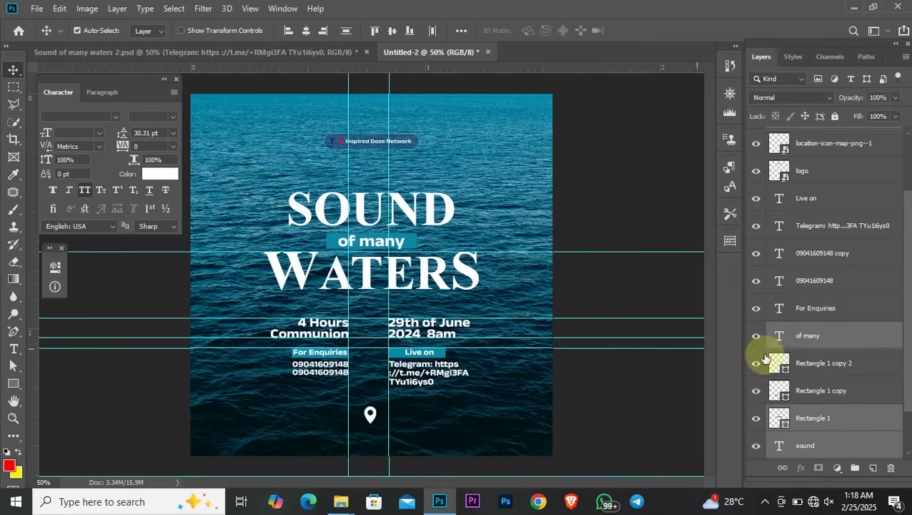
scroll(830, 390, "down", 2)
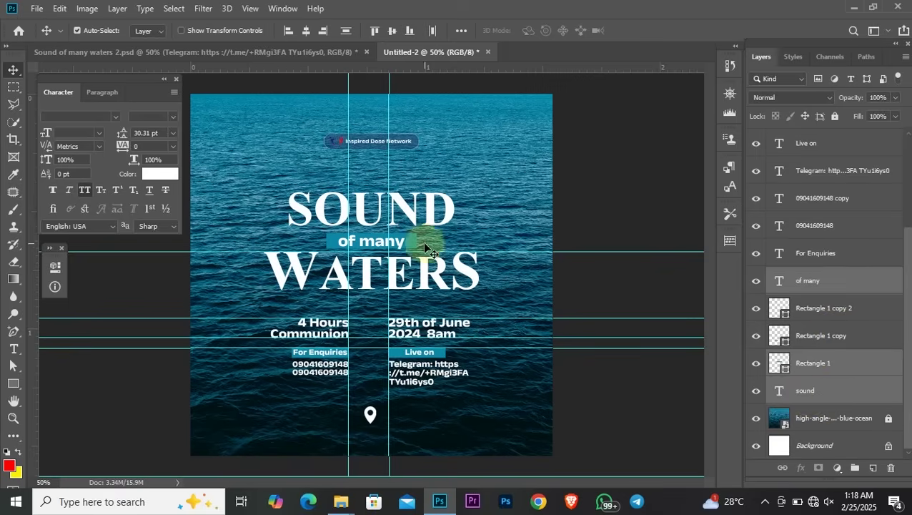
left_click_drag(362, 213, 362, 204)
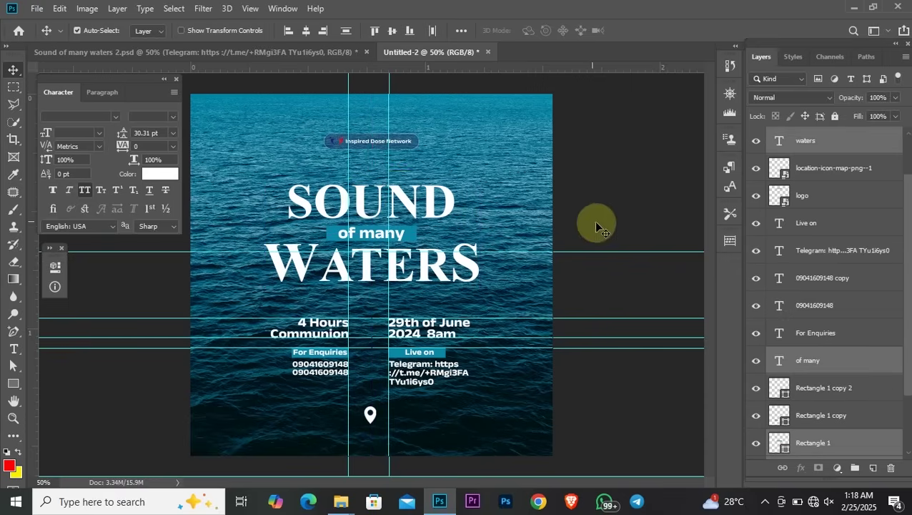
left_click_drag(251, 306, 418, 343)
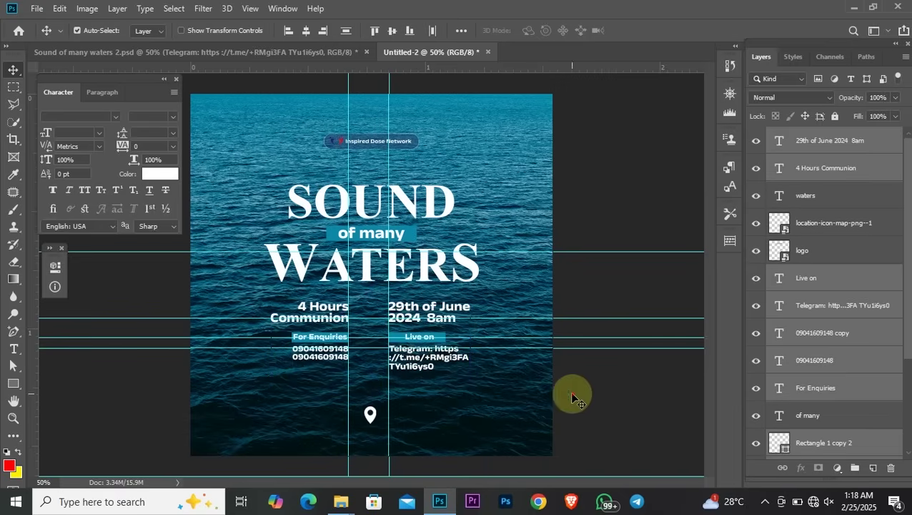
left_click(637, 411)
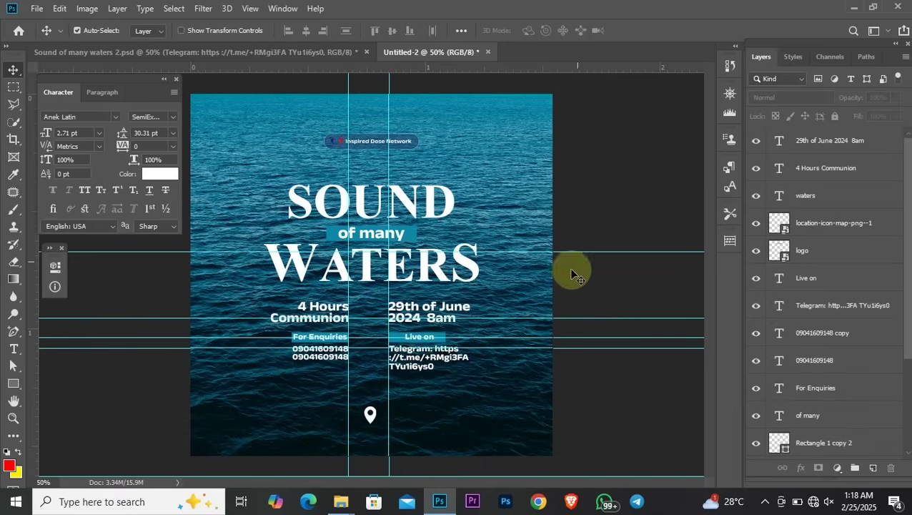
Realign three horizontal guides to the new title, details and contact-line positions
left_click_drag(498, 252, 495, 218)
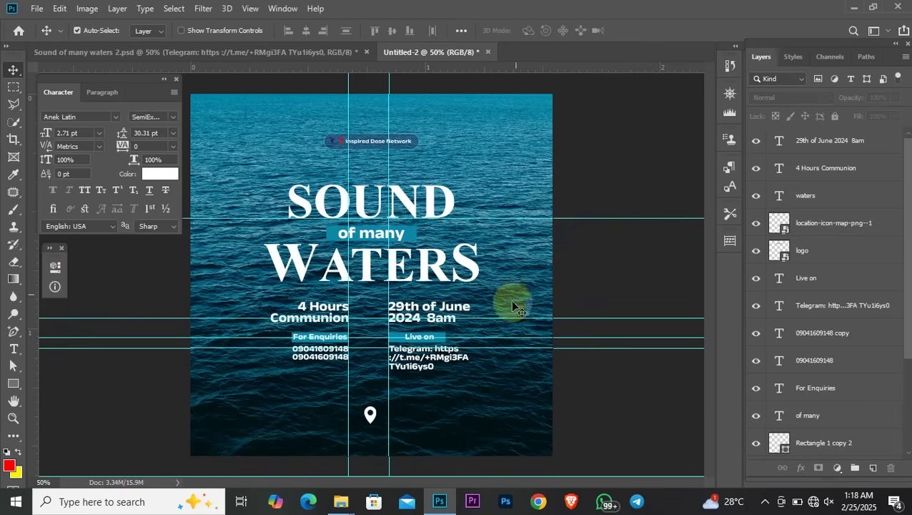
left_click_drag(501, 317, 501, 301)
mouse_move(475, 335)
left_mouse_down()
mouse_move(476, 359)
mouse_move(476, 342)
mouse_move(484, 344)
left_mouse_up()
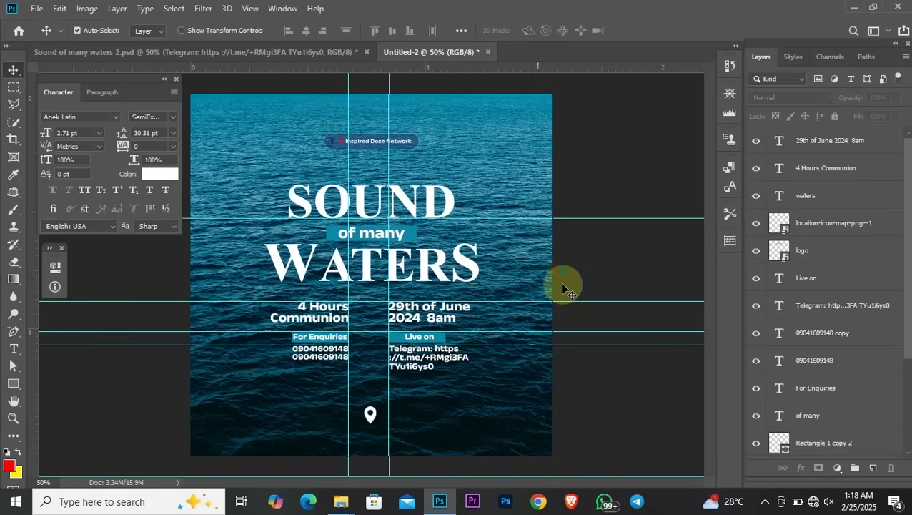
Clear the two vertical and four horizontal guides off the poster, then raise the location pin
left_click(372, 417)
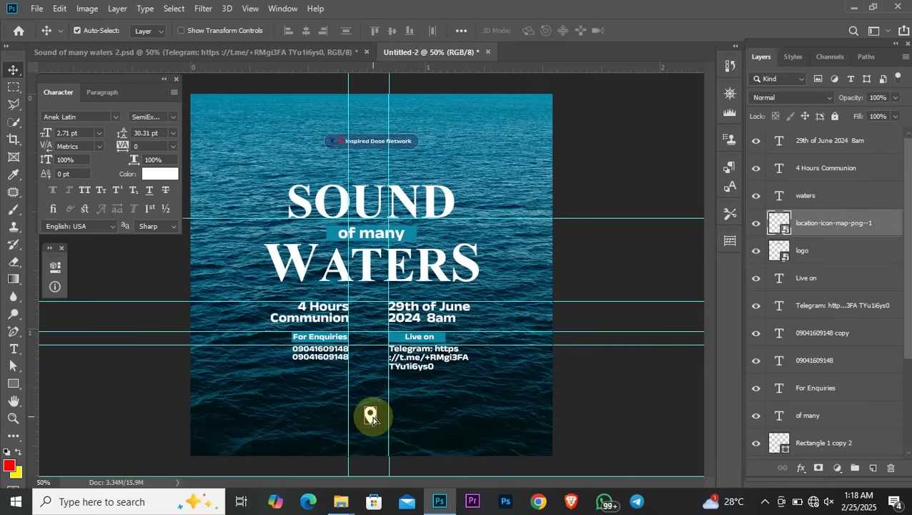
left_click_drag(388, 307, 151, 284)
left_click_drag(349, 289, 159, 272)
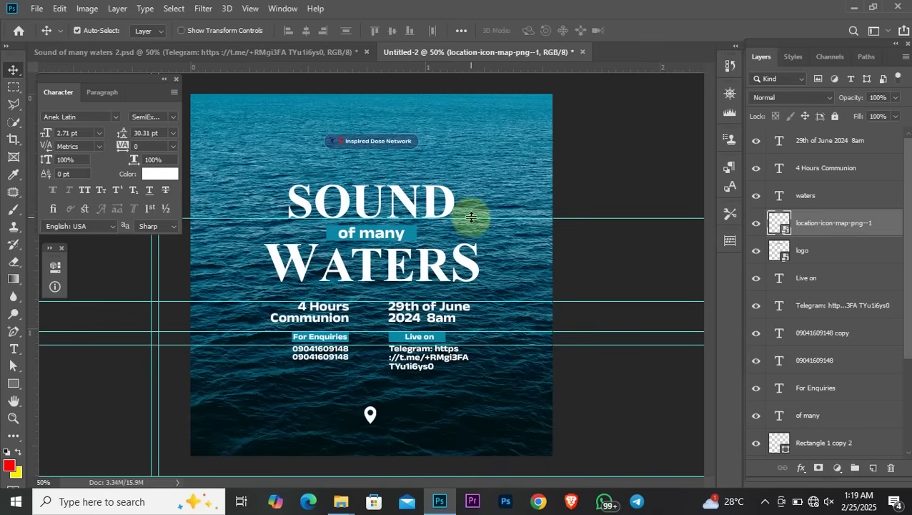
left_click_drag(469, 218, 437, 73)
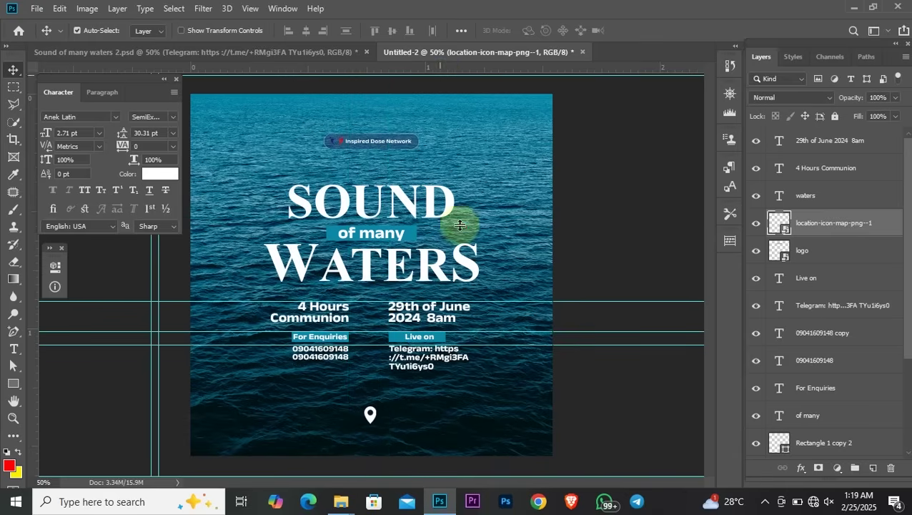
left_click_drag(478, 301, 449, 72)
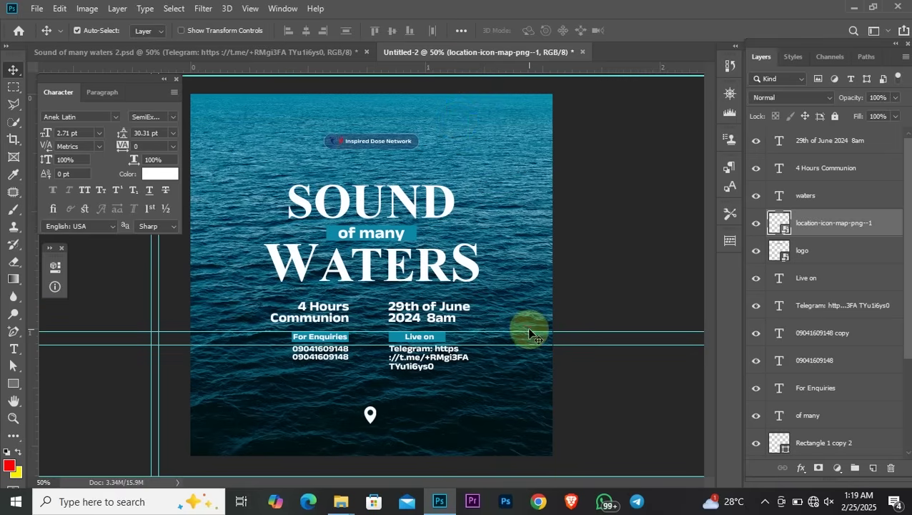
left_click_drag(530, 333, 489, 75)
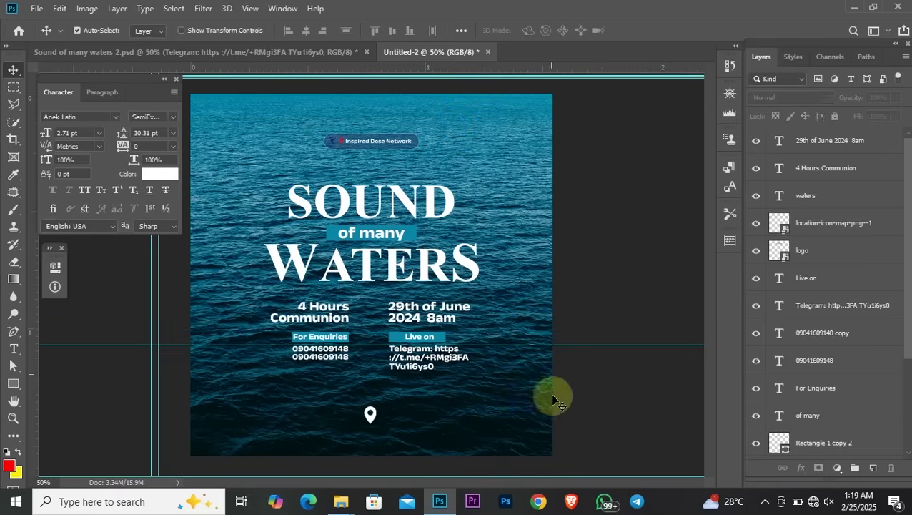
left_click_drag(535, 345, 523, 75)
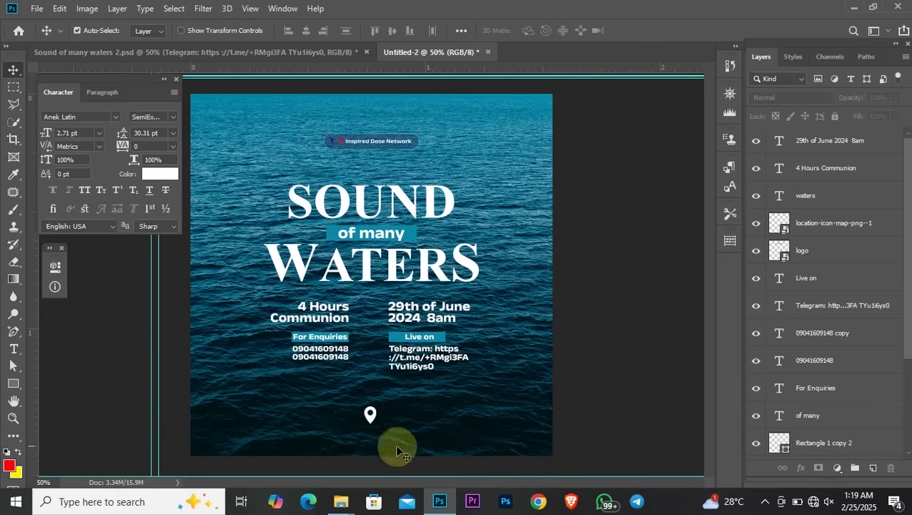
left_click_drag(380, 427, 373, 400)
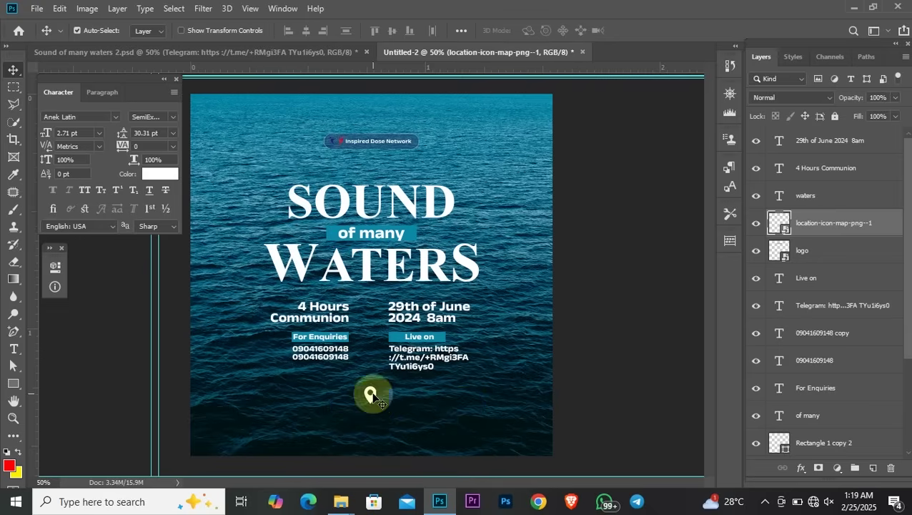
Duplicate the phone number below the pin, replace it with the two-line venue address, and centre it
left_click(341, 363)
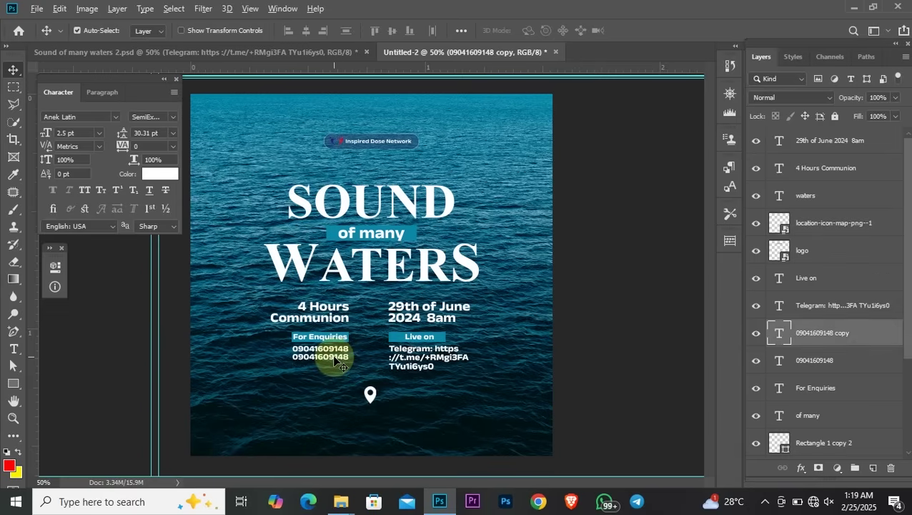
left_click_drag(336, 360, 343, 418)
double_click(342, 414)
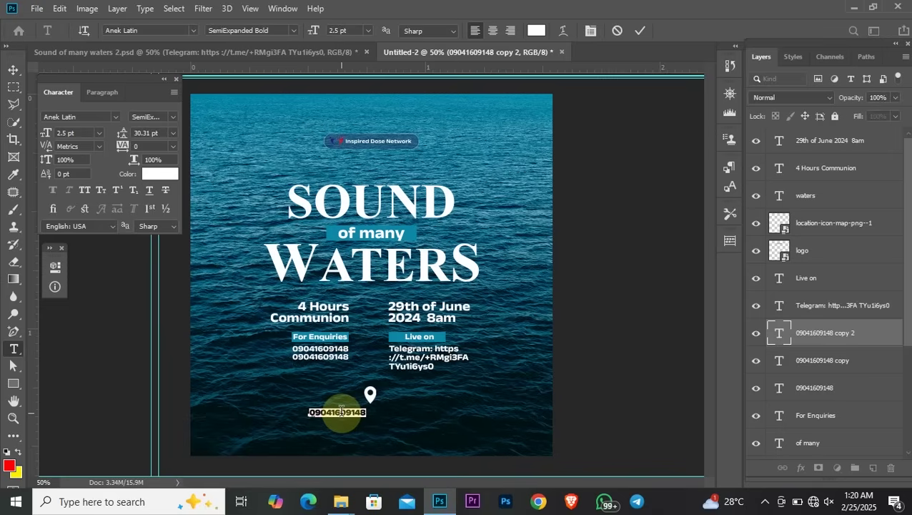
key("BackSpace")
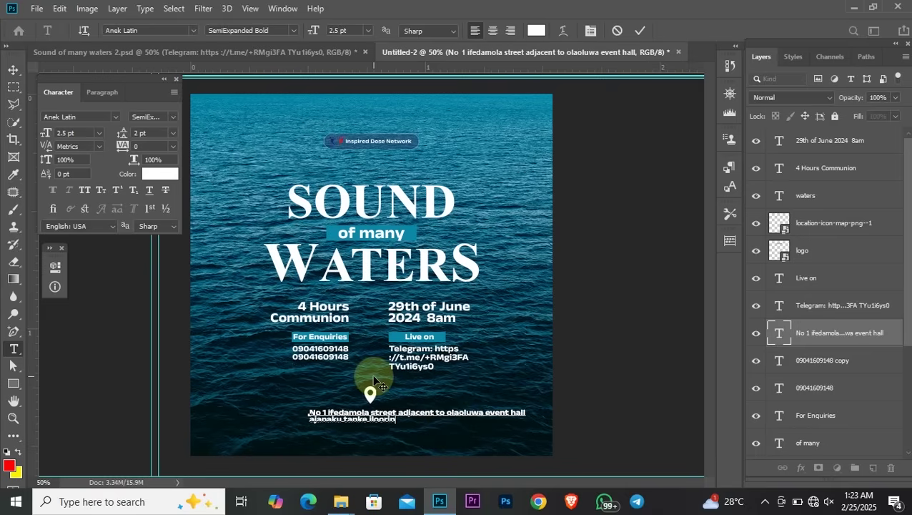
key("ctrl+a")
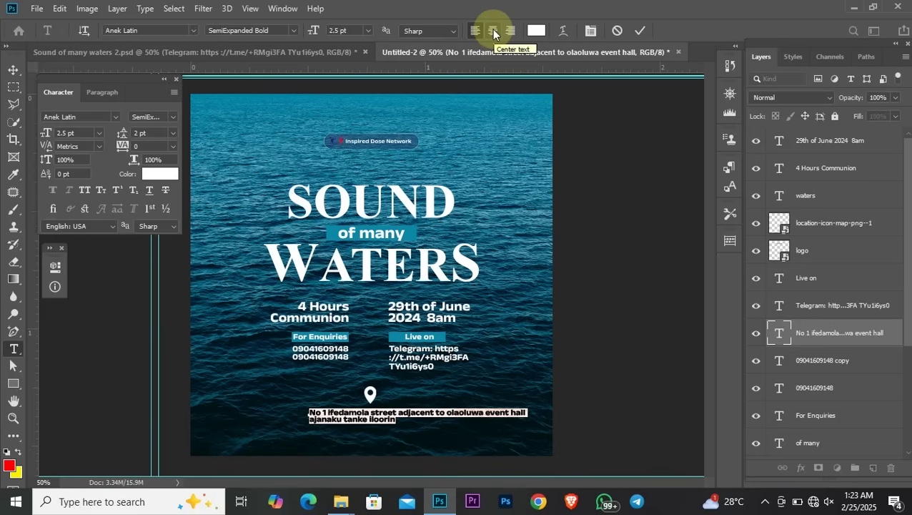
left_click(494, 32)
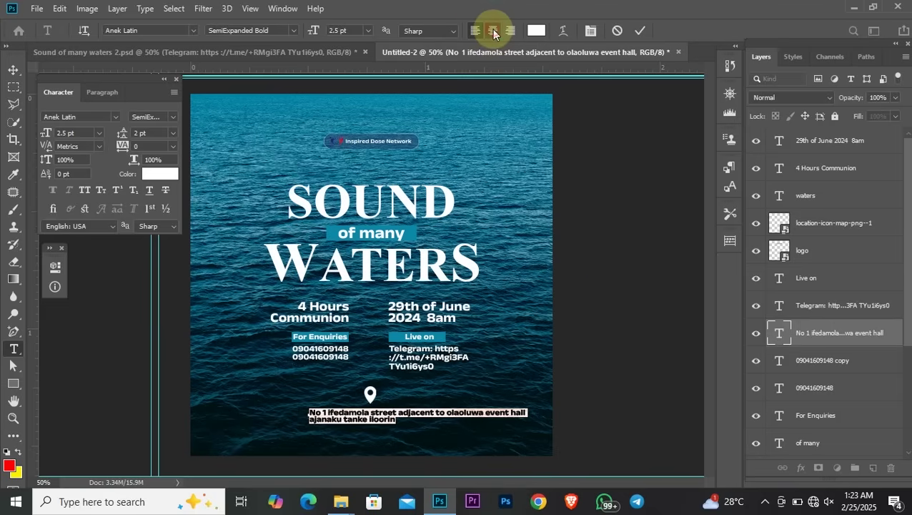
Commit the address text and centre it under the location pin
left_click(13, 70)
left_click_drag(326, 422, 391, 429)
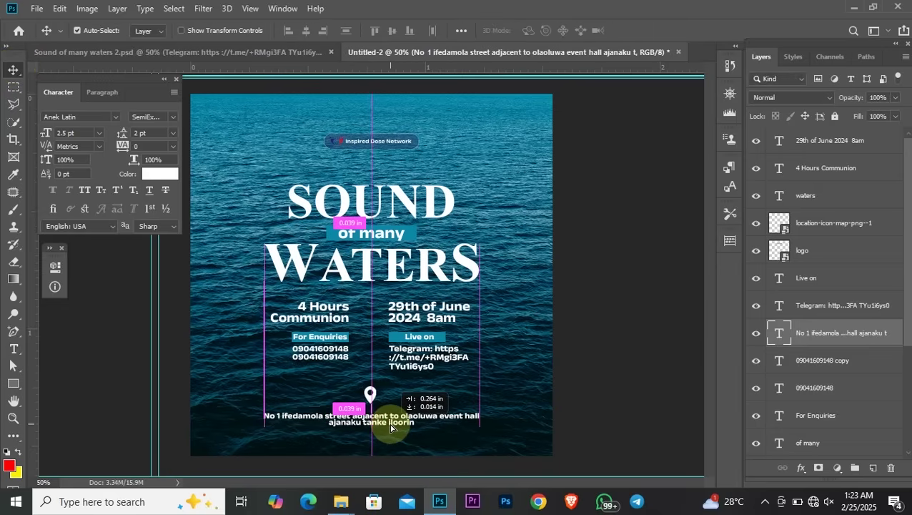
left_click_drag(390, 428, 390, 428)
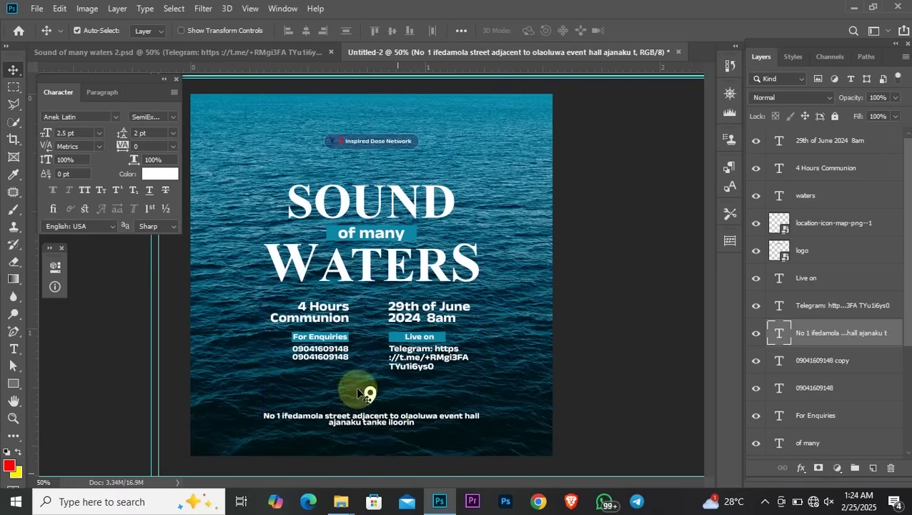
Set the address font size and leading to 3 pt
left_click(77, 133)
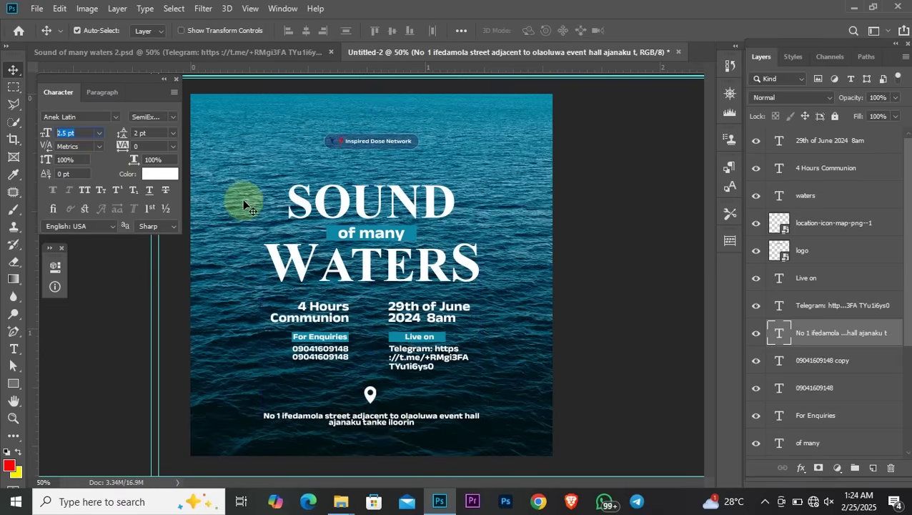
type("3")
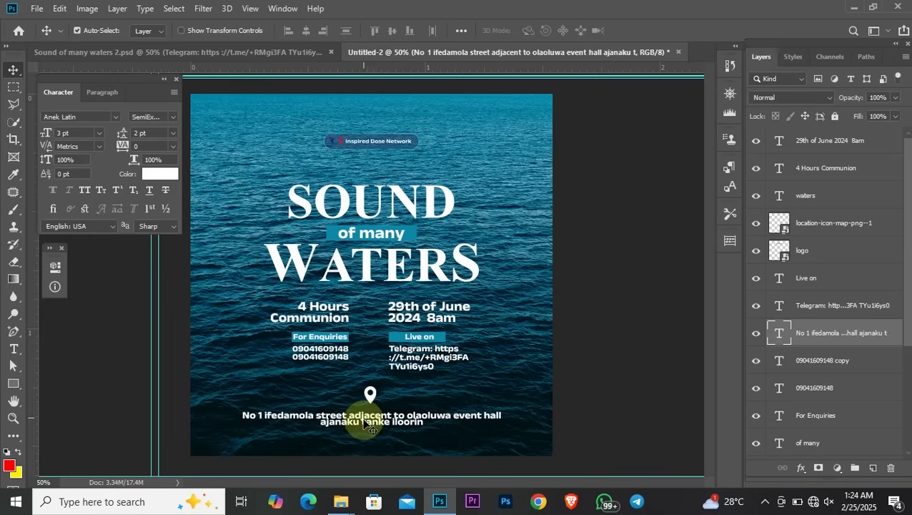
left_click(147, 133)
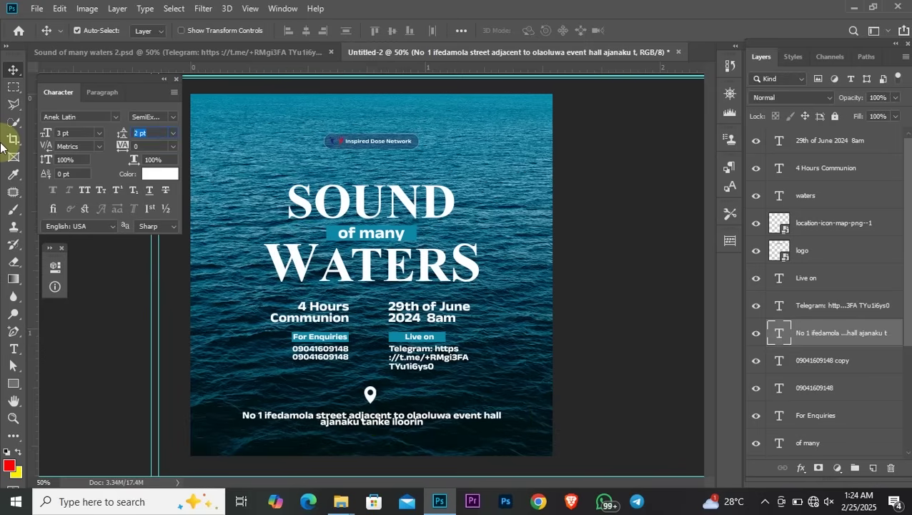
type("3")
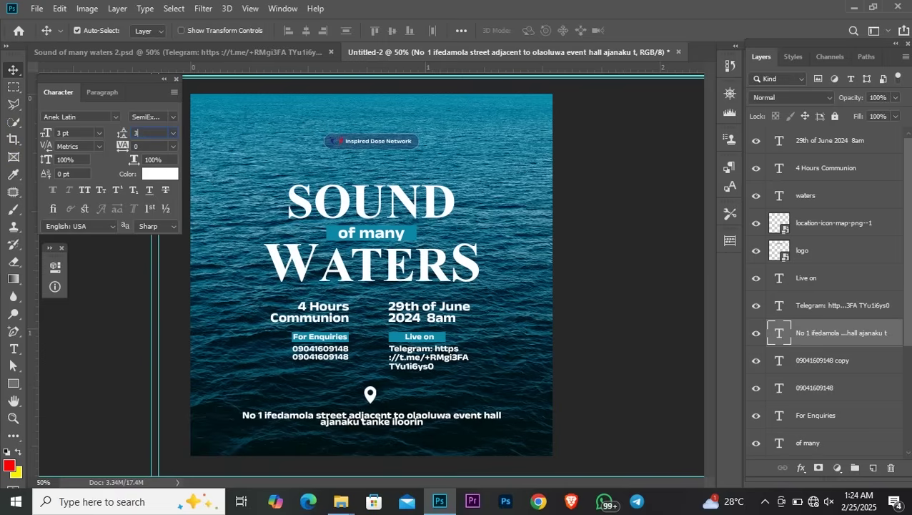
key("Return")
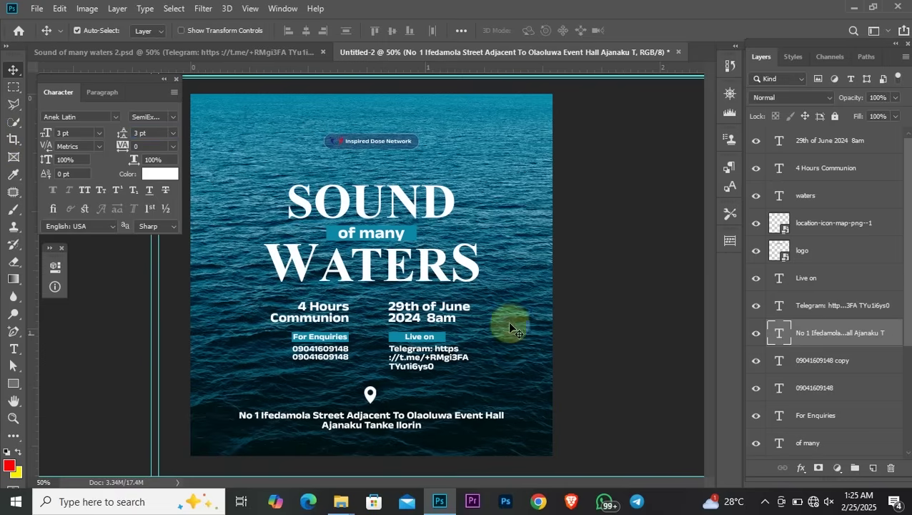
left_click(606, 317)
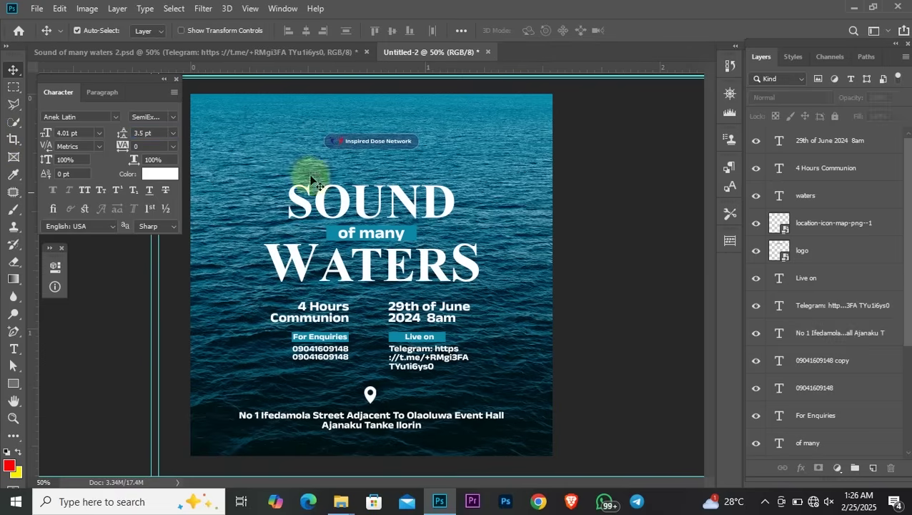
Nudge the SOUND of many WATERS title up slightly and reselect the heading
left_click_drag(263, 182, 439, 276)
left_click_drag(379, 240, 380, 232)
left_click_drag(282, 297, 405, 321)
left_click(499, 335)
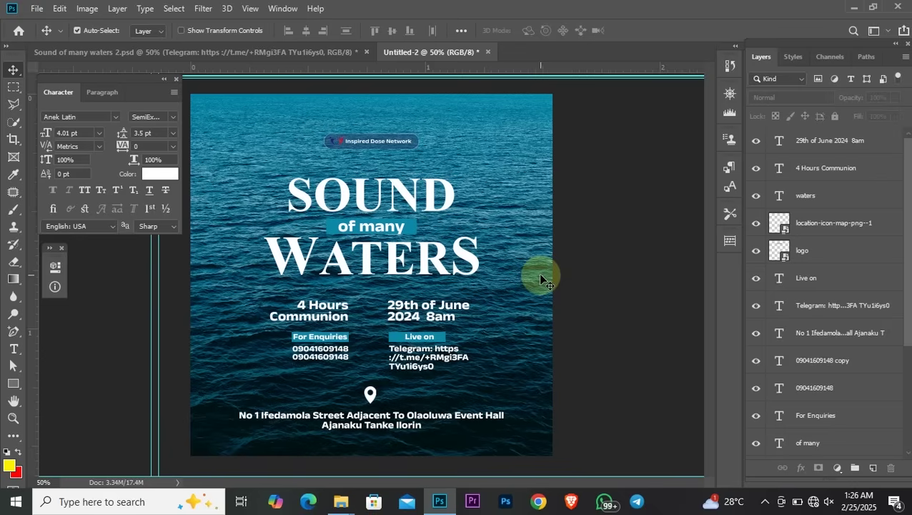
left_click(431, 198)
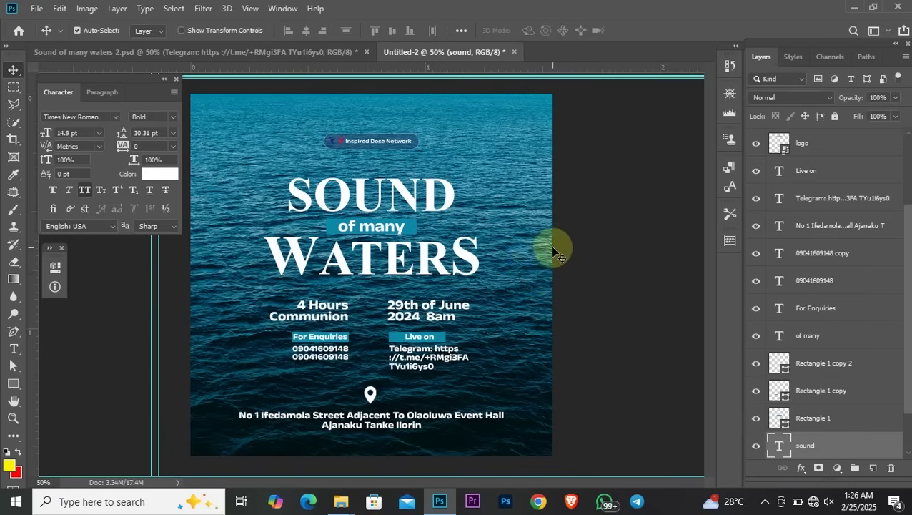
left_click(413, 200)
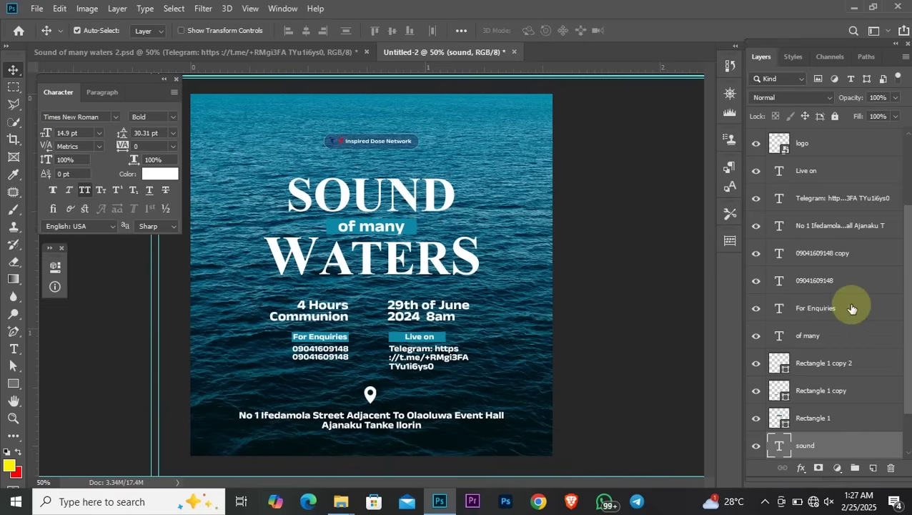
Select all event-details layers below the title: hours, date, enquiries and Telegram
scroll(850, 306, "down", 2)
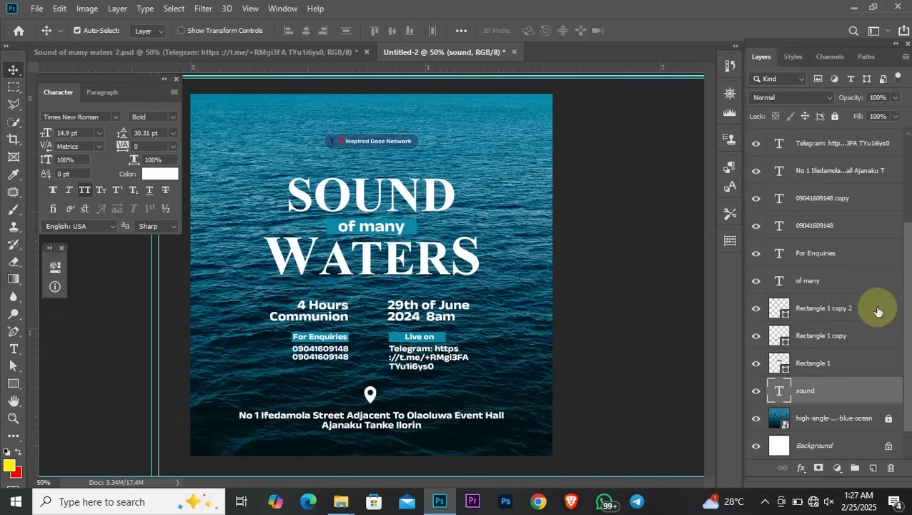
scroll(875, 308, "up", 3)
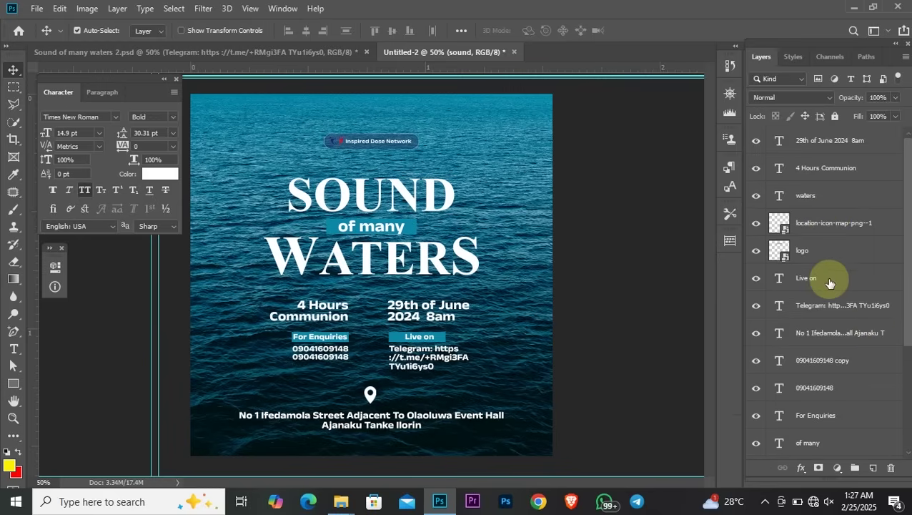
scroll(830, 286, "down", 3)
scroll(831, 309, "up", 3)
left_click_drag(251, 296, 493, 370)
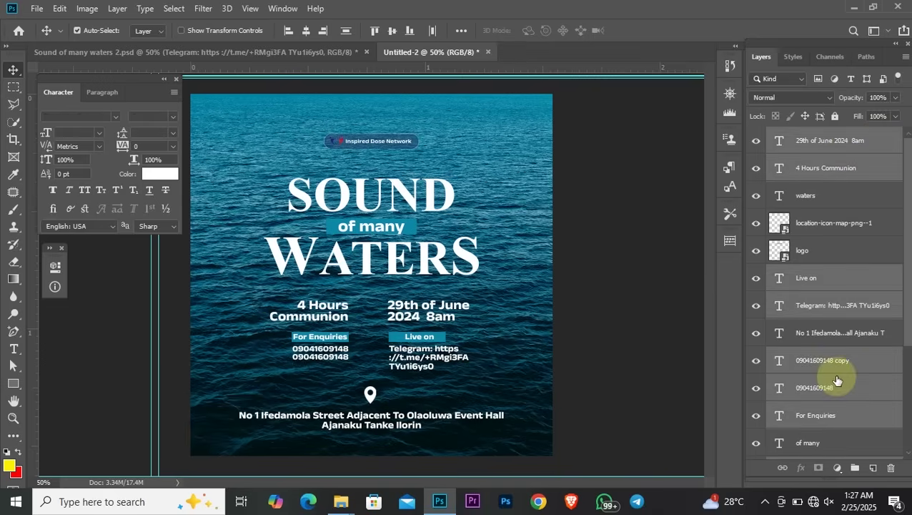
left_click(518, 336)
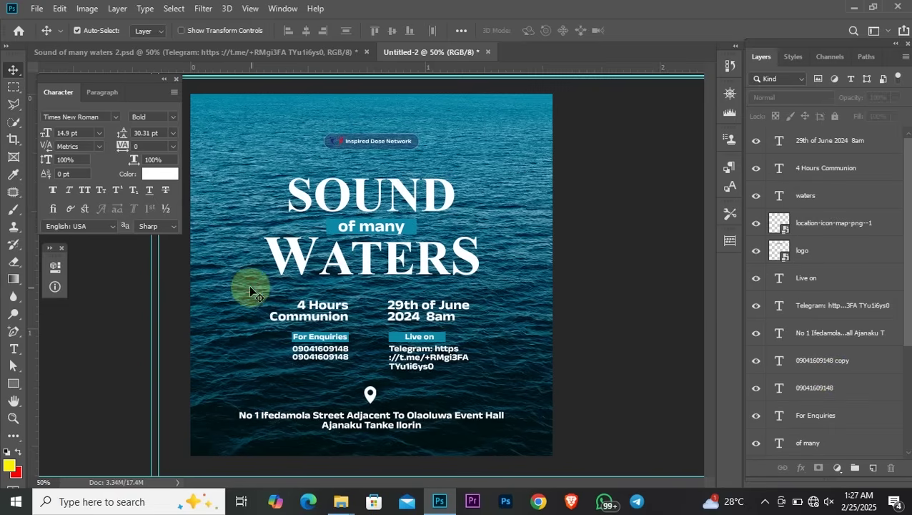
left_click_drag(249, 287, 475, 368)
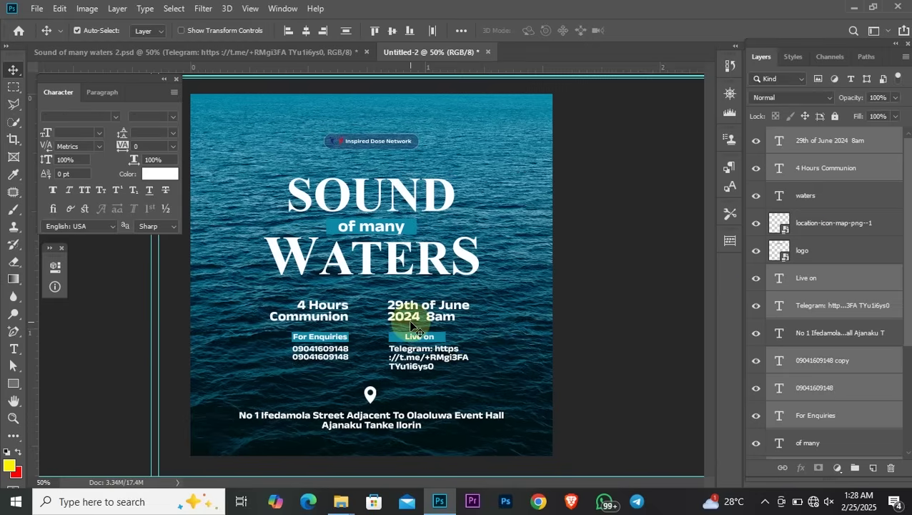
scroll(869, 300, "down", 5)
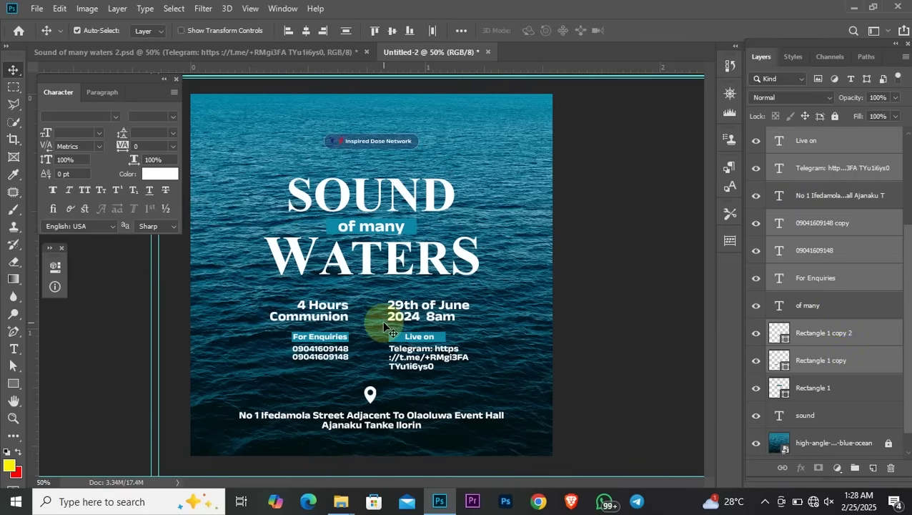
Group the event-details layers and name the group 'Additional text'
key("ctrl+g")
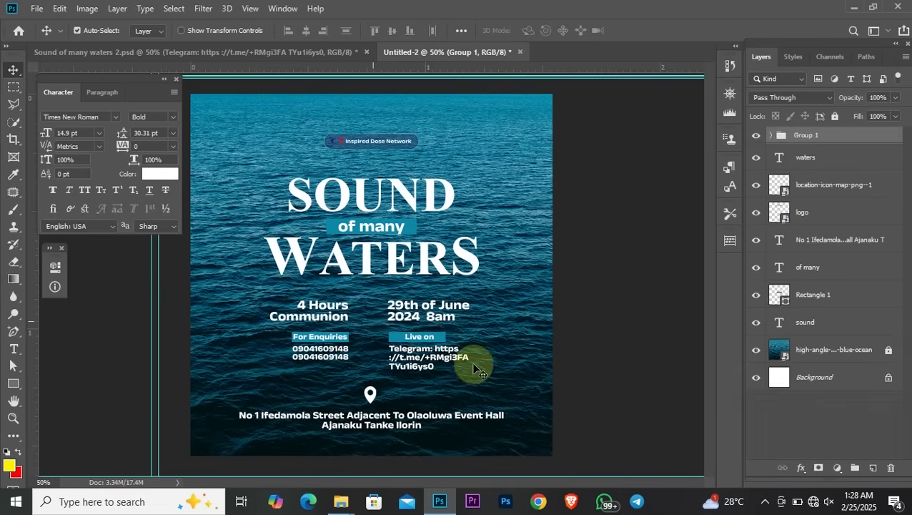
left_click(753, 136)
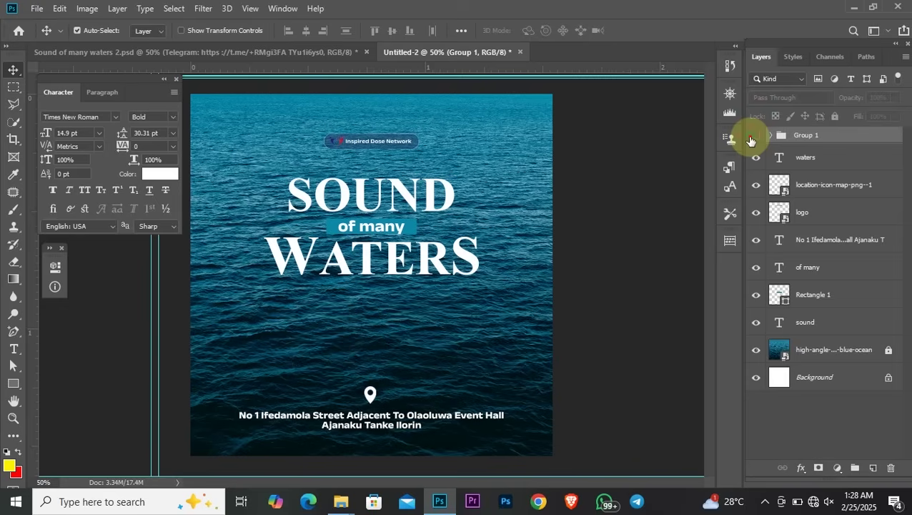
left_click(755, 137)
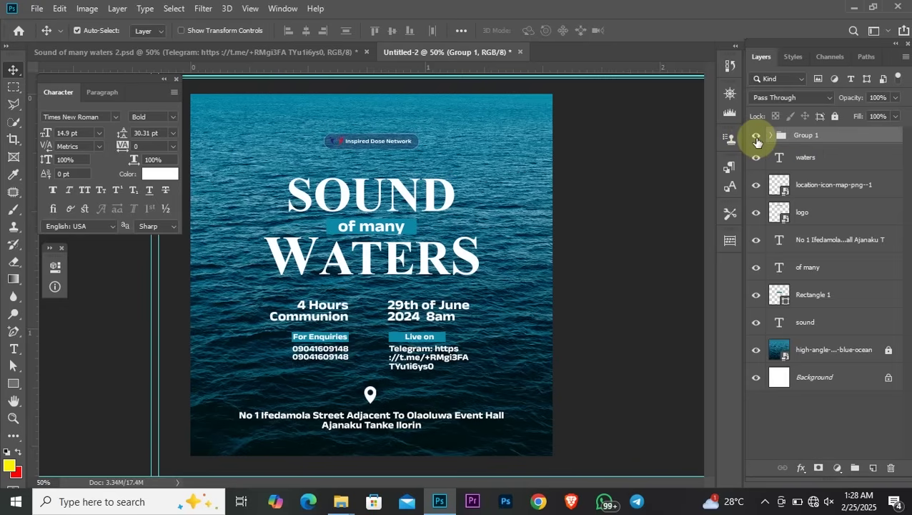
left_click(756, 137)
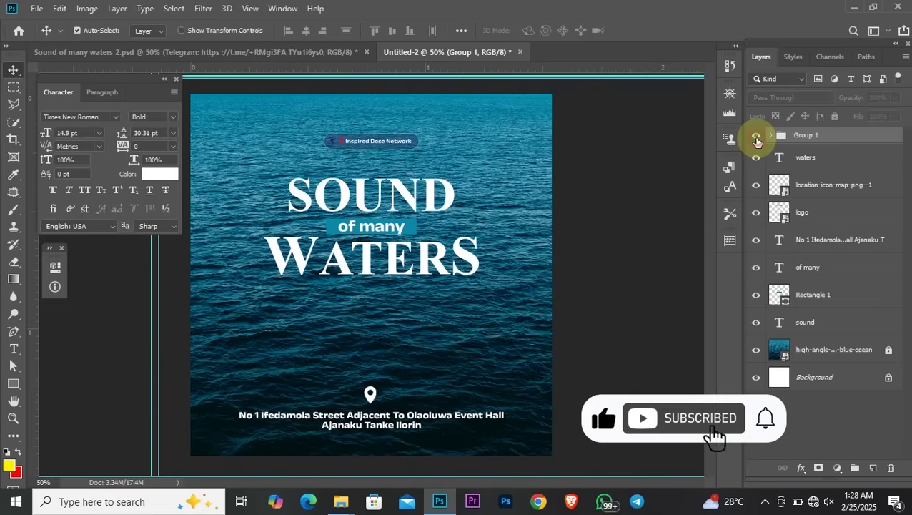
left_click(757, 136)
double_click(805, 136)
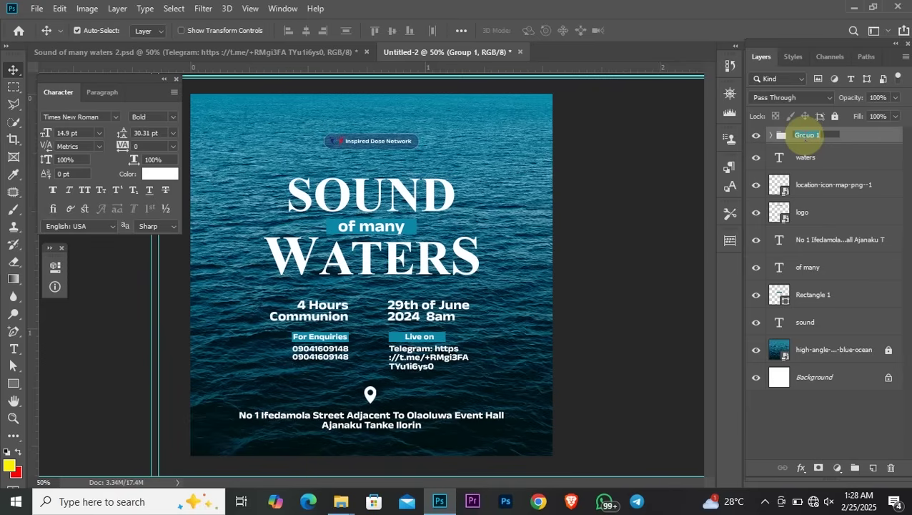
type("Al")
type("dd")
type("i")
type("tion")
type("al")
type(" te")
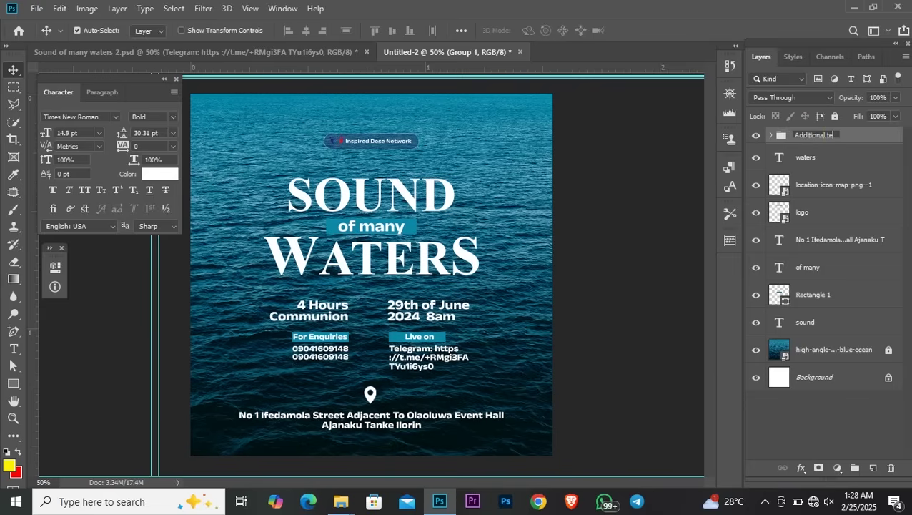
type("xt")
key("Return")
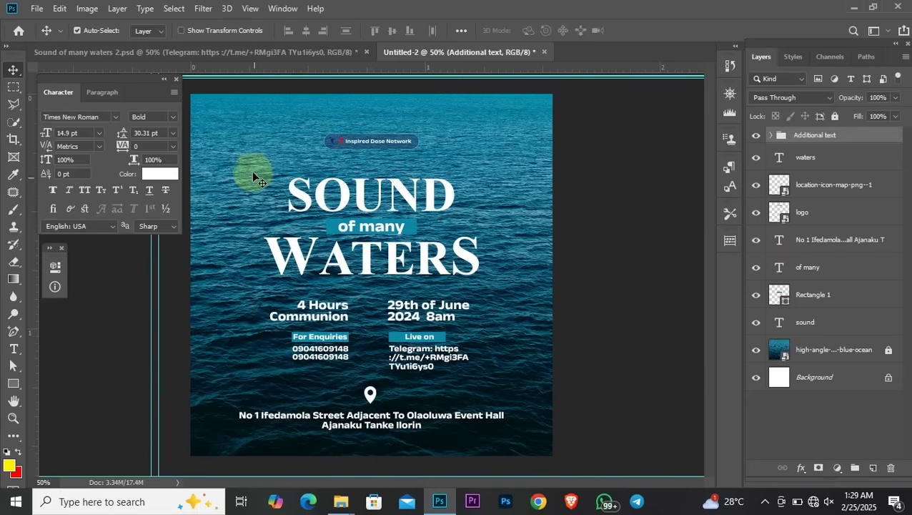
Group the SOUND of many WATERS title layers as 'Main text'
left_click_drag(251, 170, 489, 268)
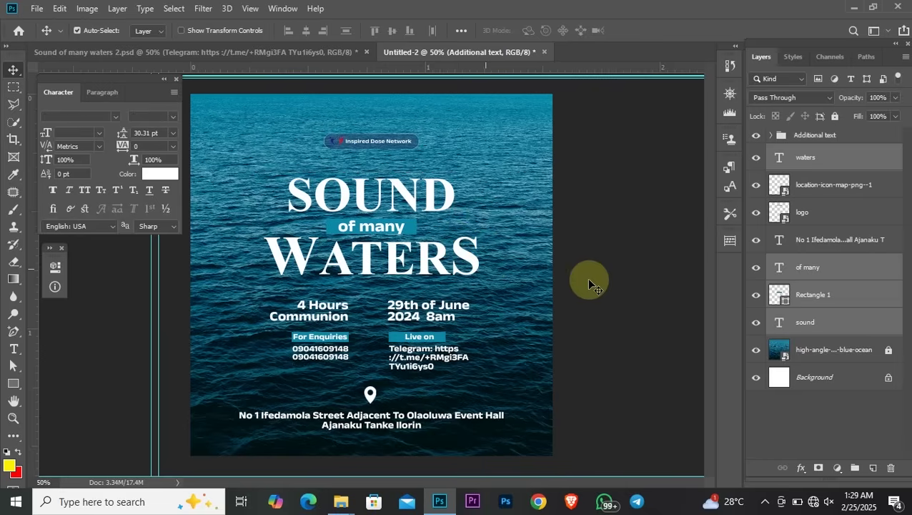
key("ctrl+g")
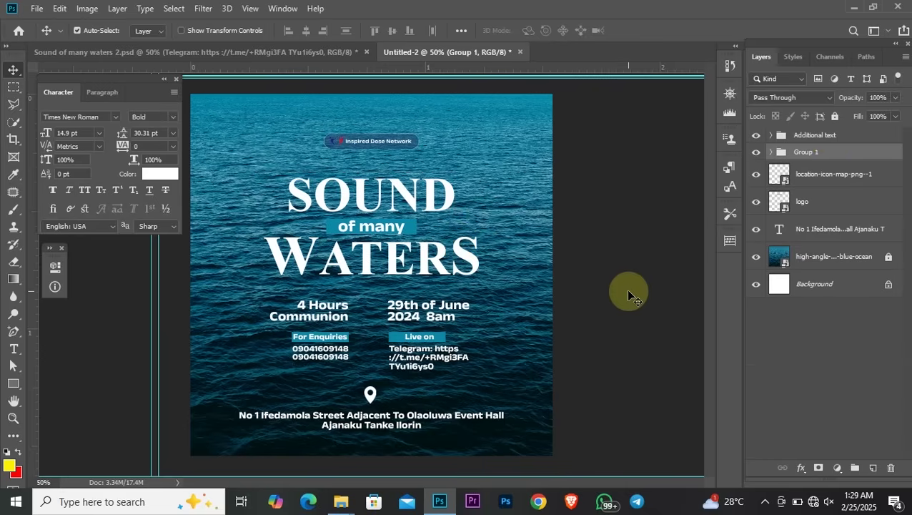
left_click(756, 151)
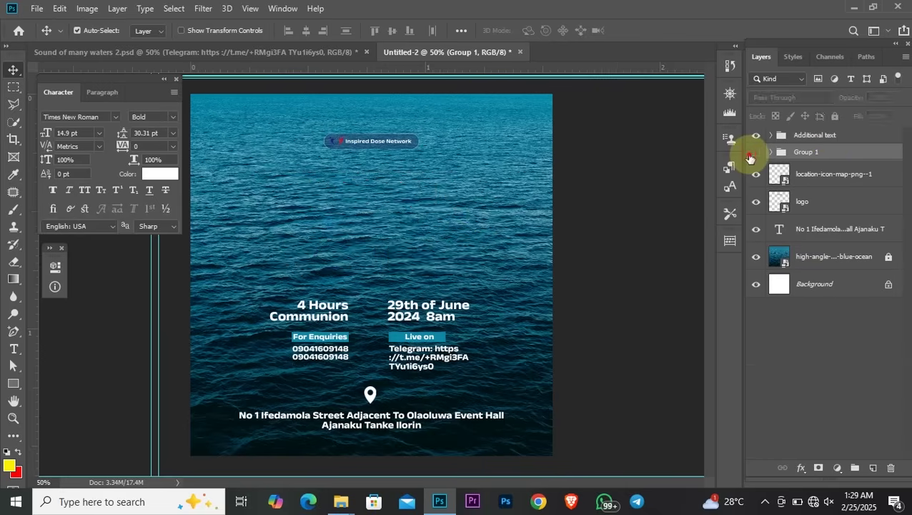
left_click(756, 152)
left_click(801, 152)
double_click(802, 152)
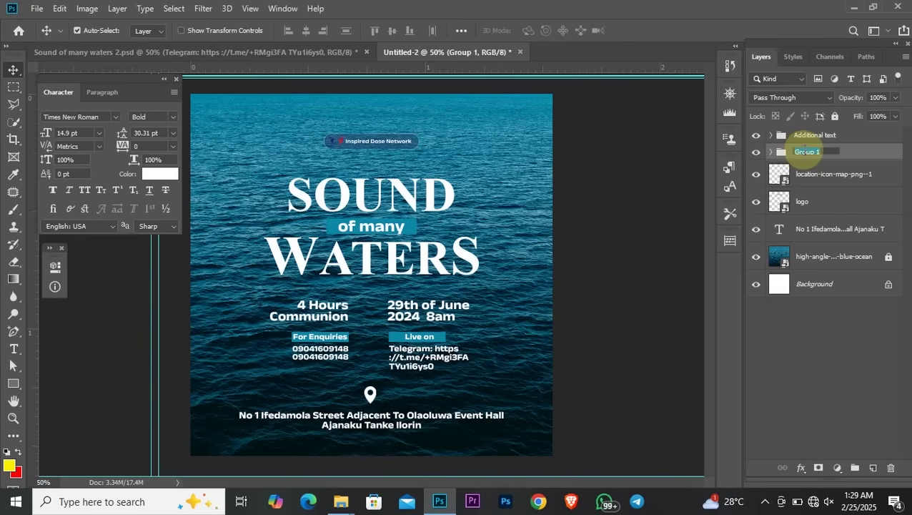
type("Main te")
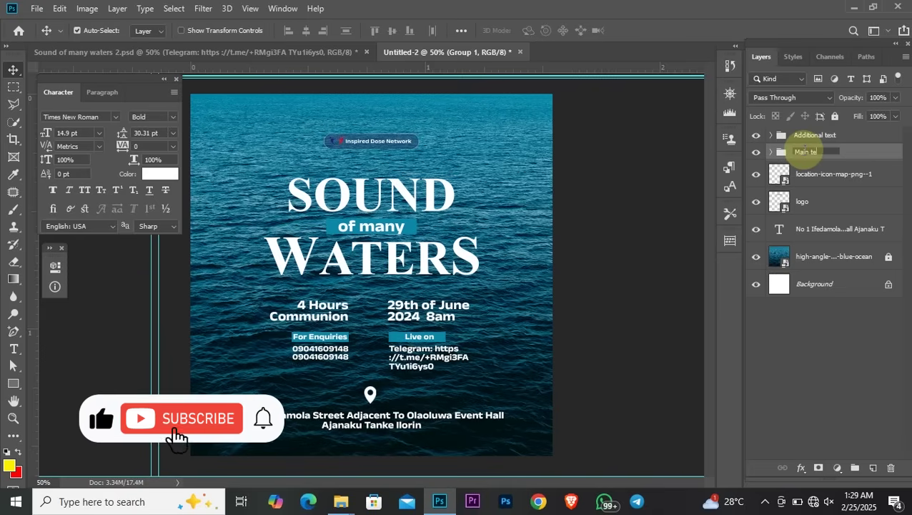
type("xt")
key("Return")
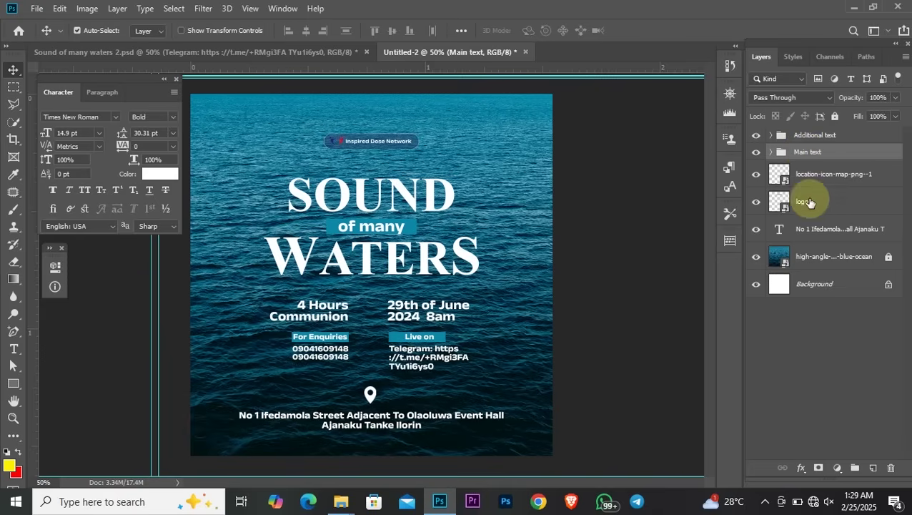
Group the location pin and address text as 'location'
left_click(851, 207)
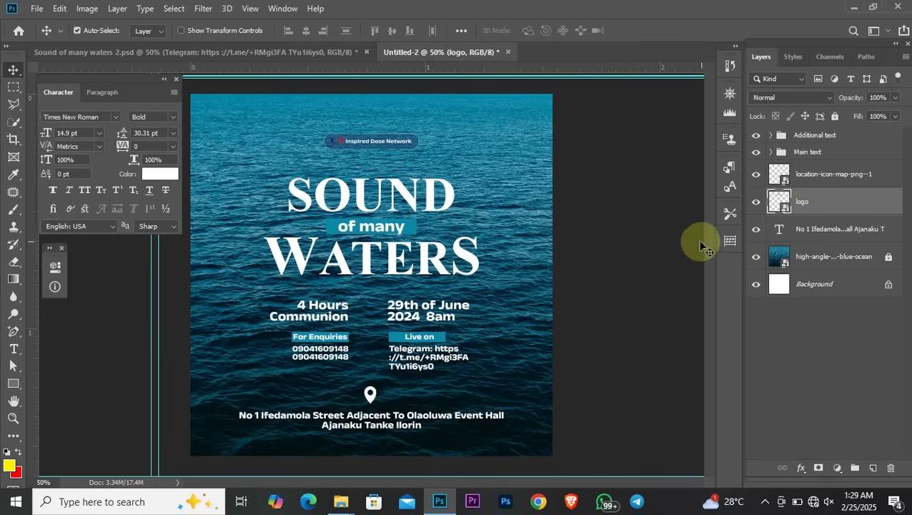
left_click(622, 230)
left_click_drag(240, 386, 492, 434)
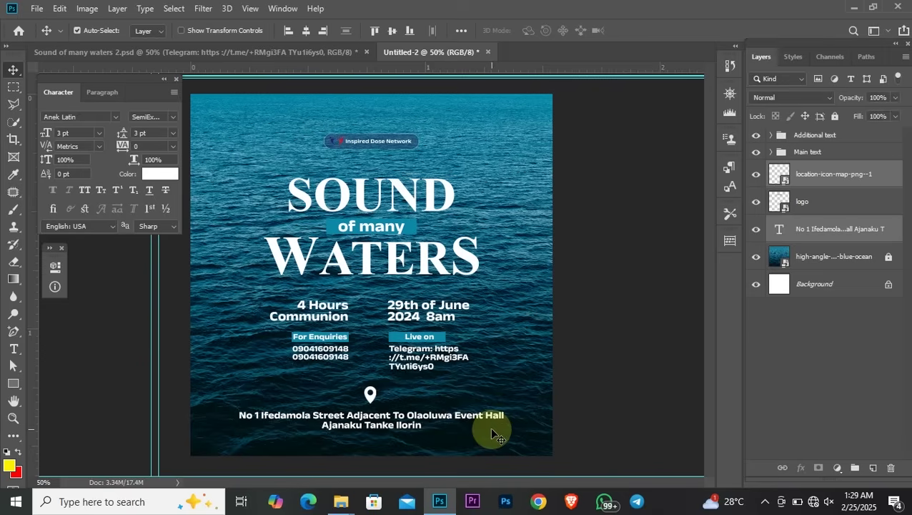
key("ctrl+g")
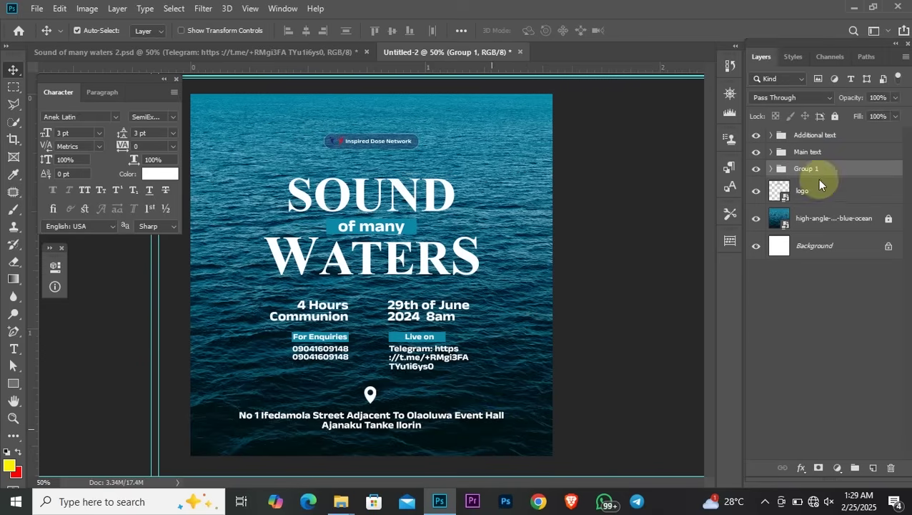
double_click(808, 170)
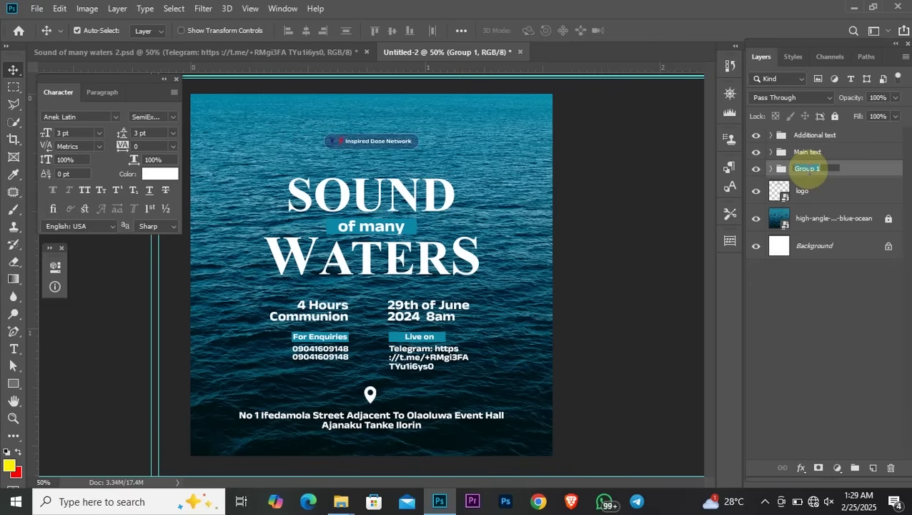
type("location")
key("Return")
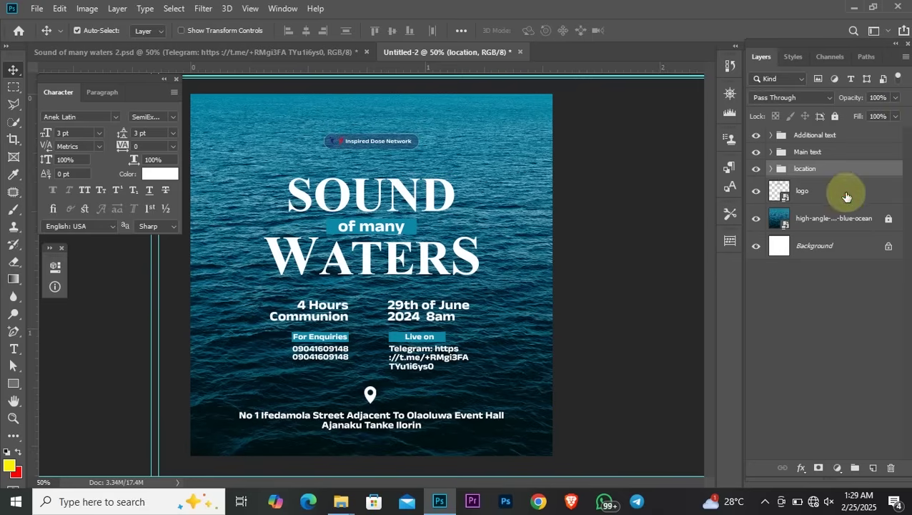
Put the logo layer into its own group named 'logo'
left_click(842, 194)
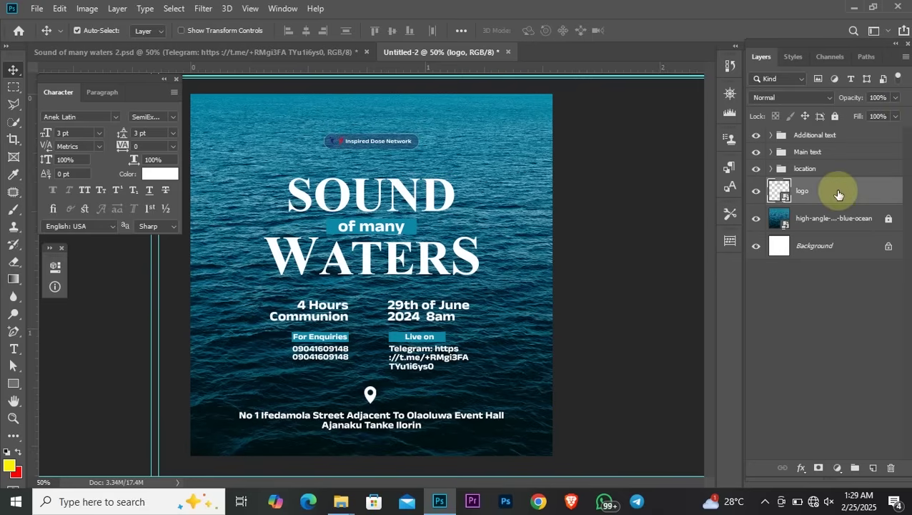
key("ctrl+g")
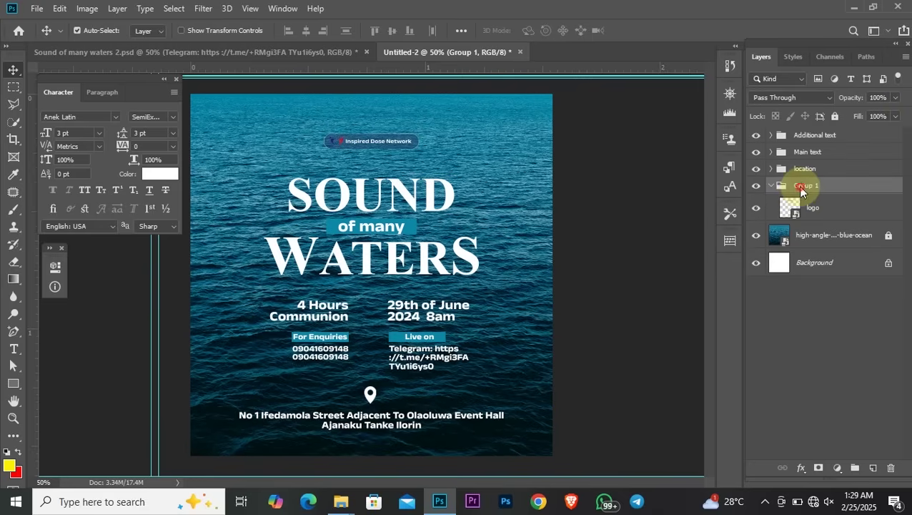
double_click(801, 187)
type("logo")
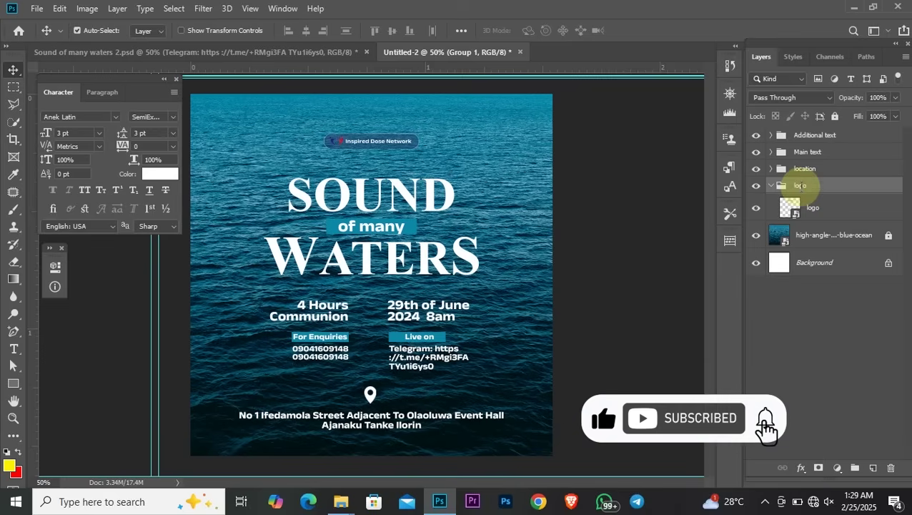
key("Return")
left_click(772, 186)
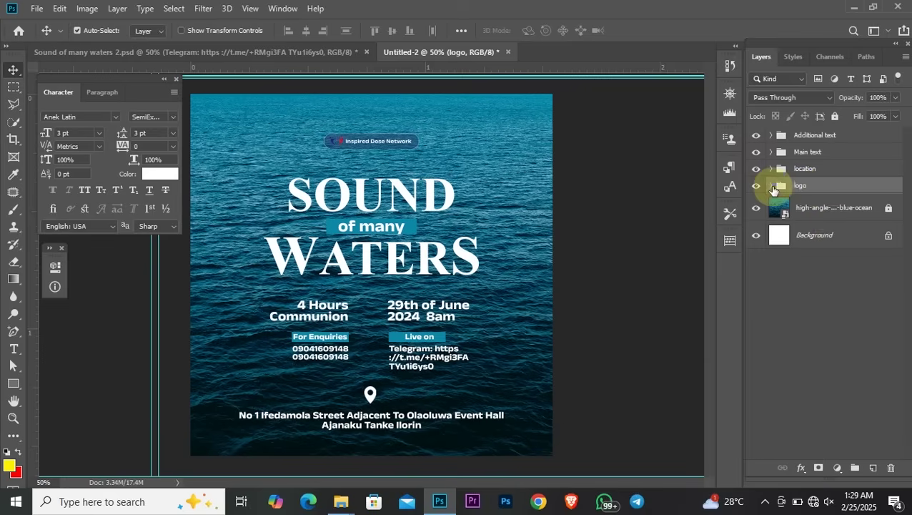
Group the ocean photo layer, collapse it and name it 'BG'
left_click(834, 211)
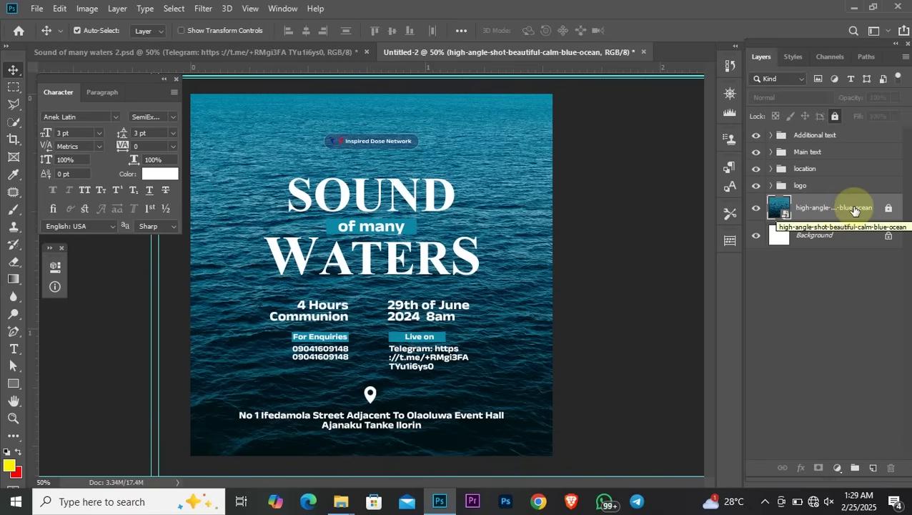
key("ctrl+g")
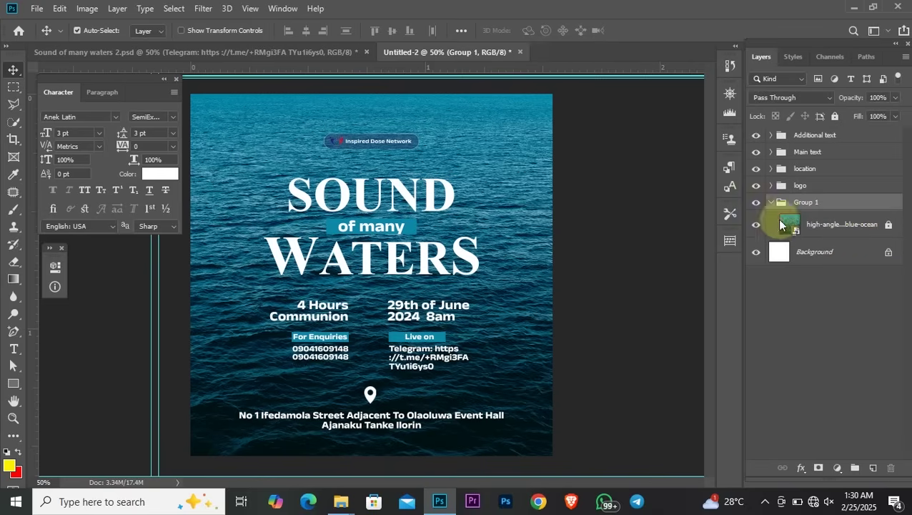
left_click(770, 203)
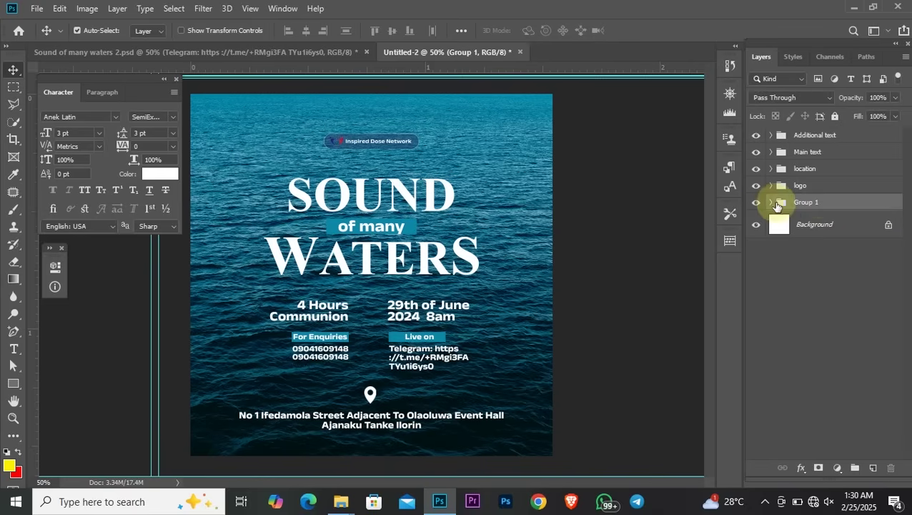
double_click(808, 203)
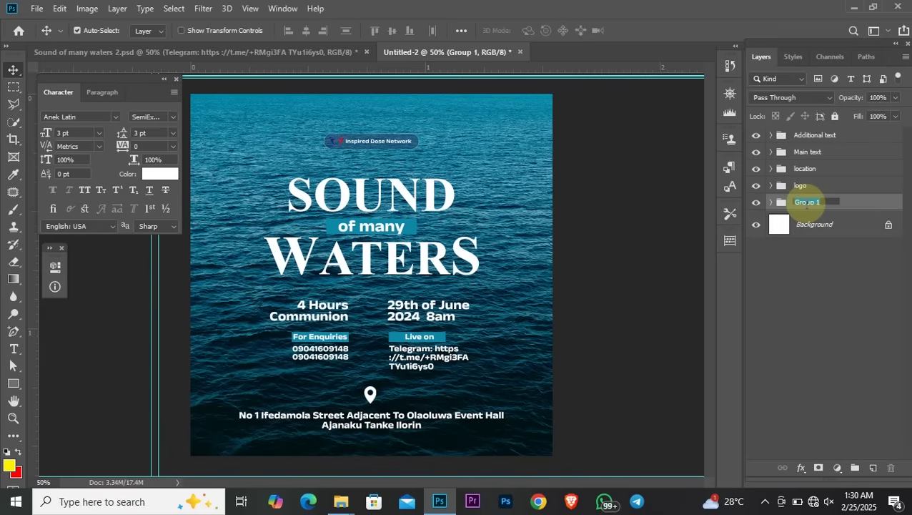
type("B")
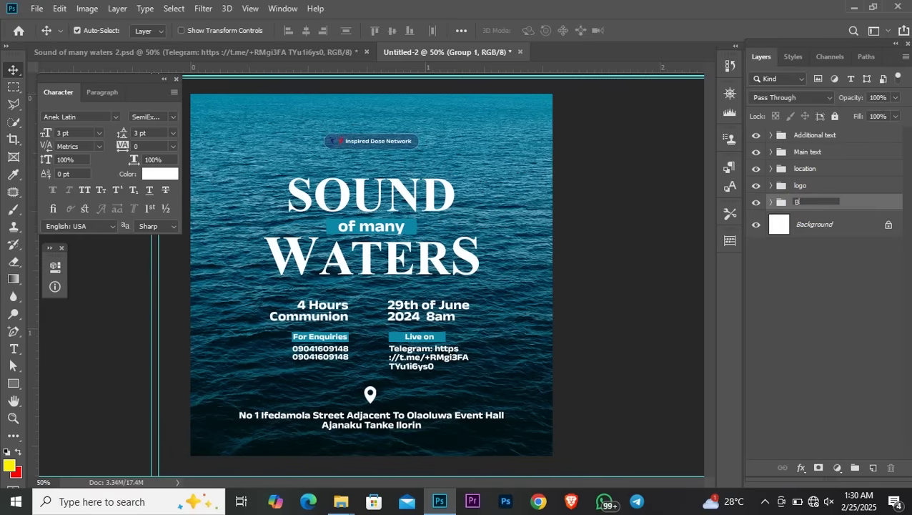
type("G")
left_click(806, 203)
key("Return")
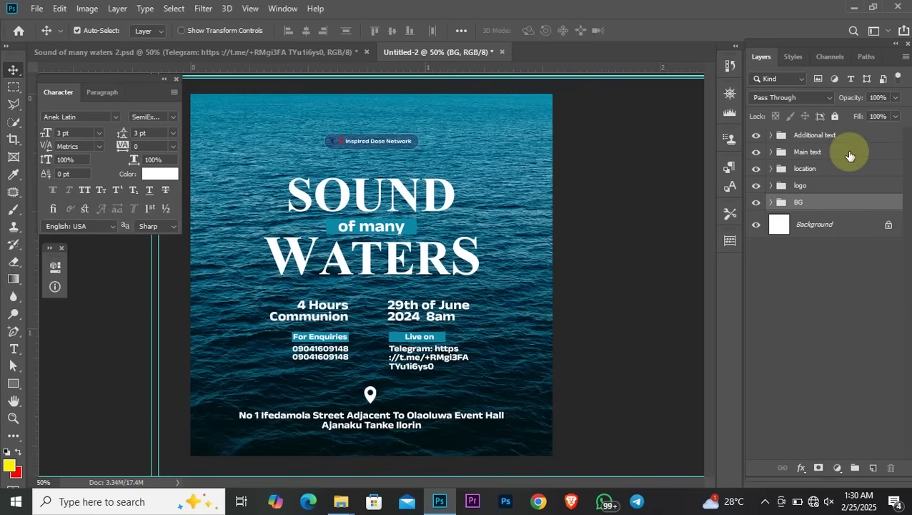
Move the Main text group to the top of the layer stack and check its visibility
left_click_drag(858, 158, 851, 128)
left_click(756, 135)
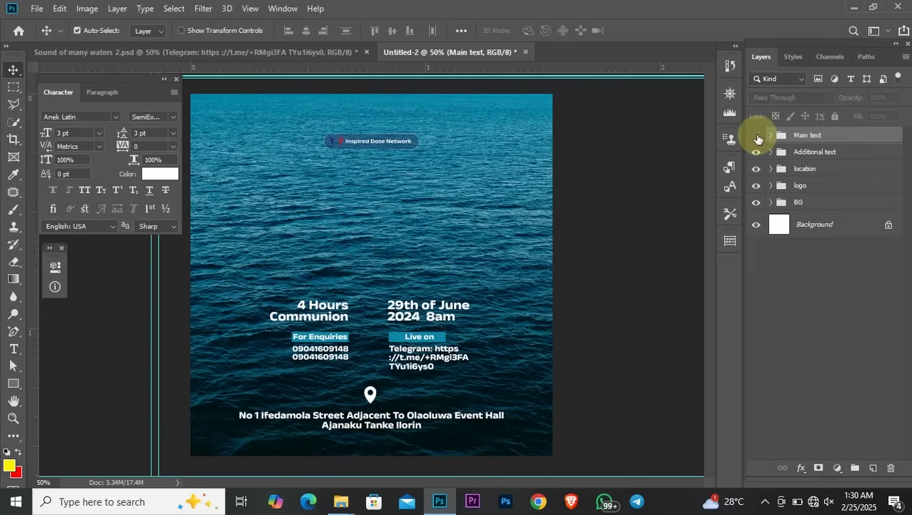
left_click(758, 136)
left_click(757, 136)
left_click(757, 136)
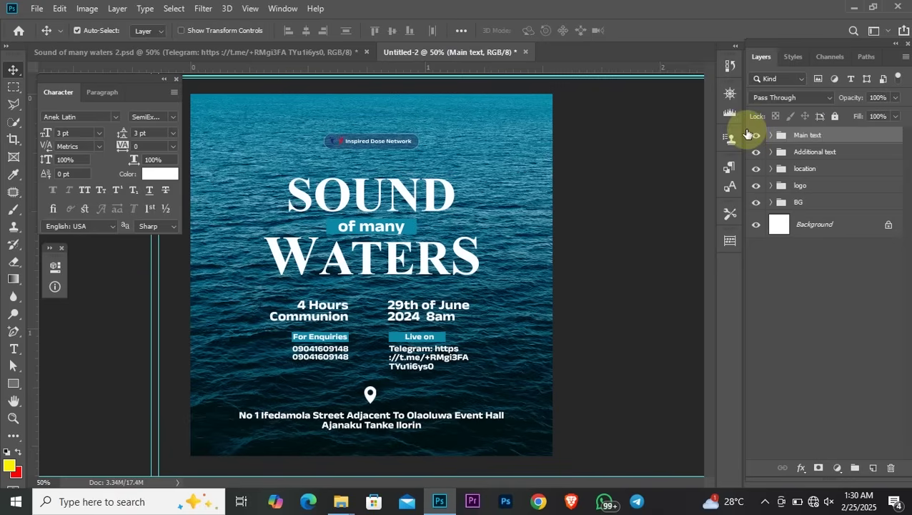
left_click(771, 136)
left_click(770, 136)
Duplicate Main text, hide the original, and select the sound layer in the copy
key("ctrl")
key("ctrl+j")
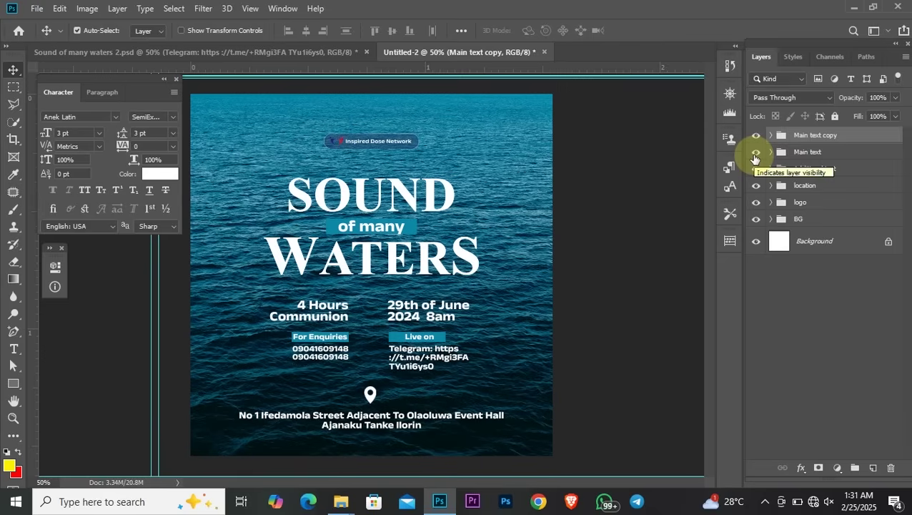
left_click(756, 153)
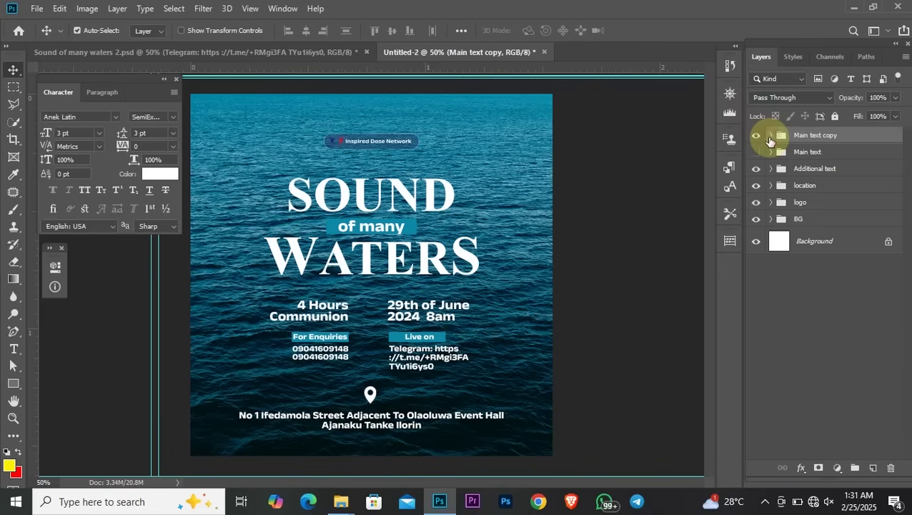
left_click(770, 136)
left_click(815, 238)
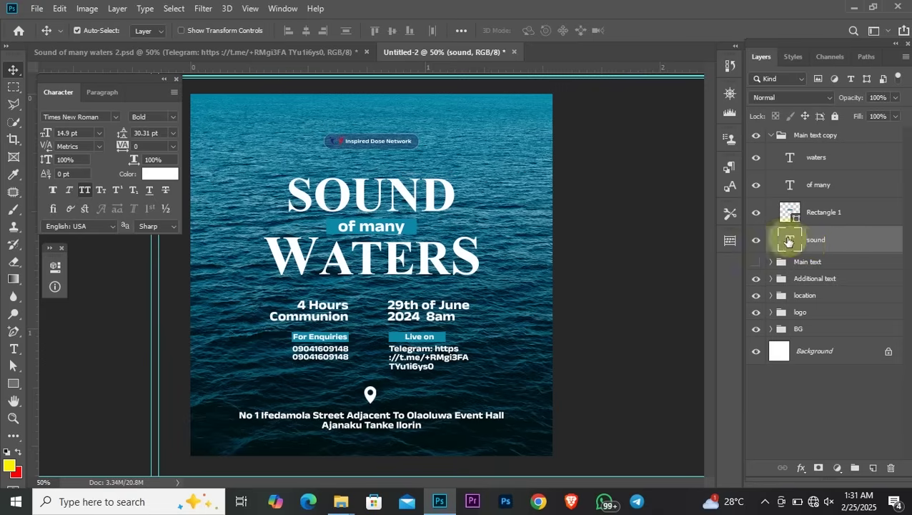
Split the sound layer's Blend If Underlying Layer white slider to 107/111 for an ocean-textured knockout
double_click(858, 246)
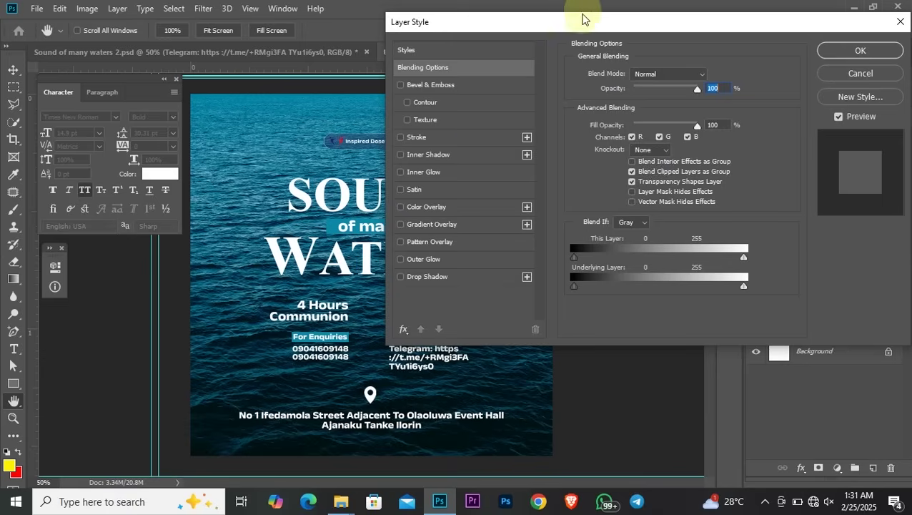
left_click_drag(555, 20, 685, 13)
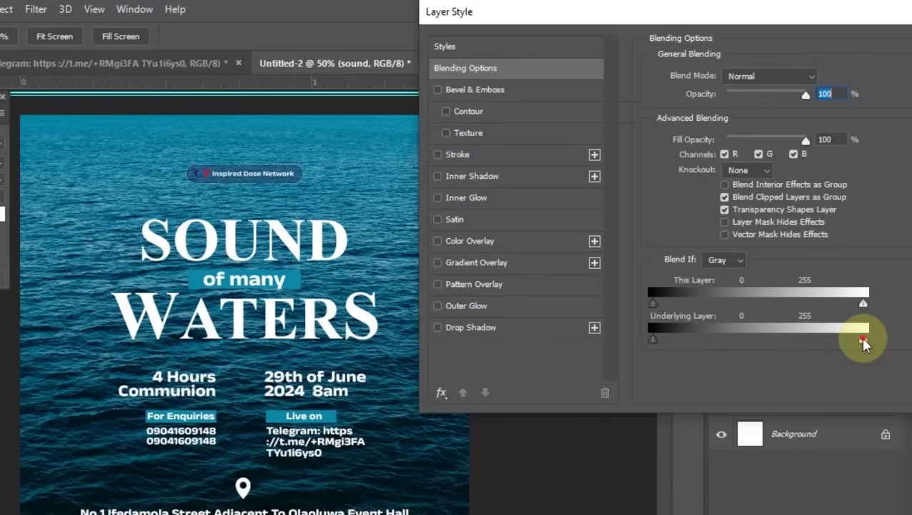
mouse_move(863, 340)
left_mouse_down()
mouse_move(723, 341)
mouse_move(774, 348)
mouse_move(739, 342)
mouse_move(730, 349)
mouse_move(739, 354)
mouse_move(857, 346)
left_mouse_up()
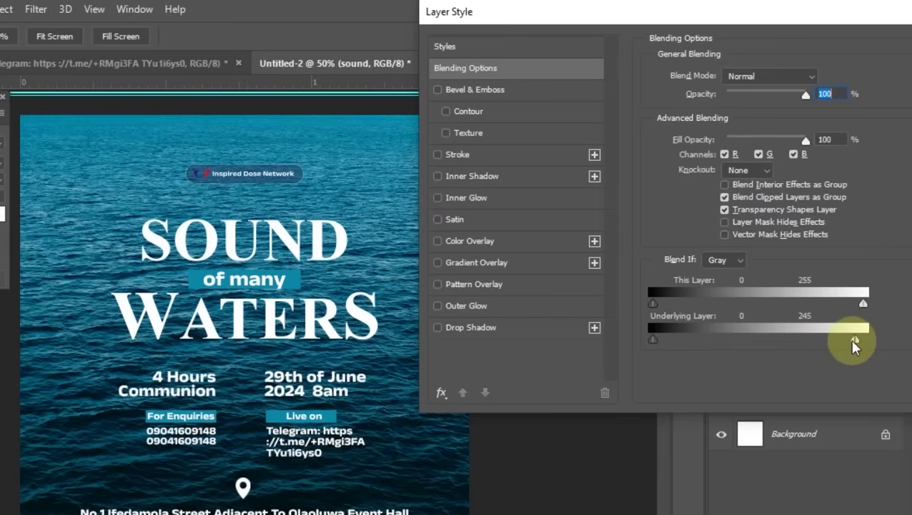
left_click_drag(853, 341, 756, 340)
left_click_drag(858, 342, 745, 352)
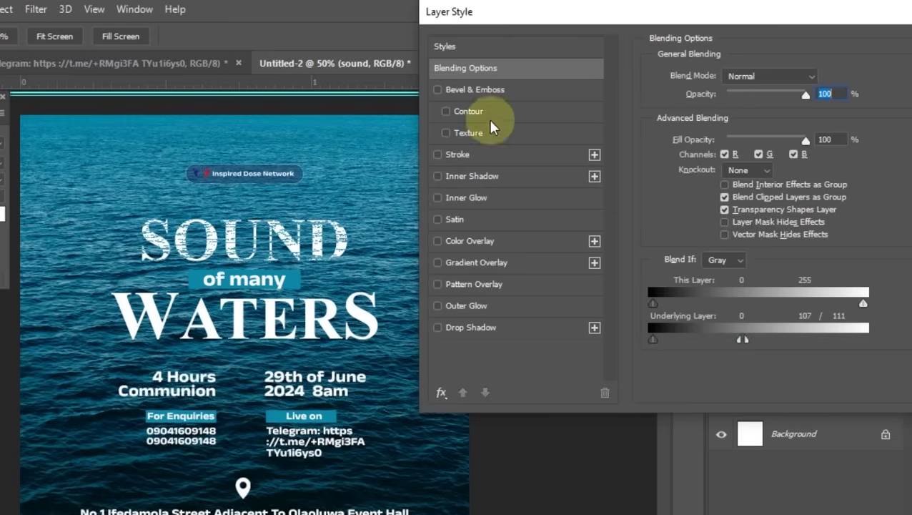
Add a drop shadow to the SOUND text and adjust its distance and angle
left_click(437, 328)
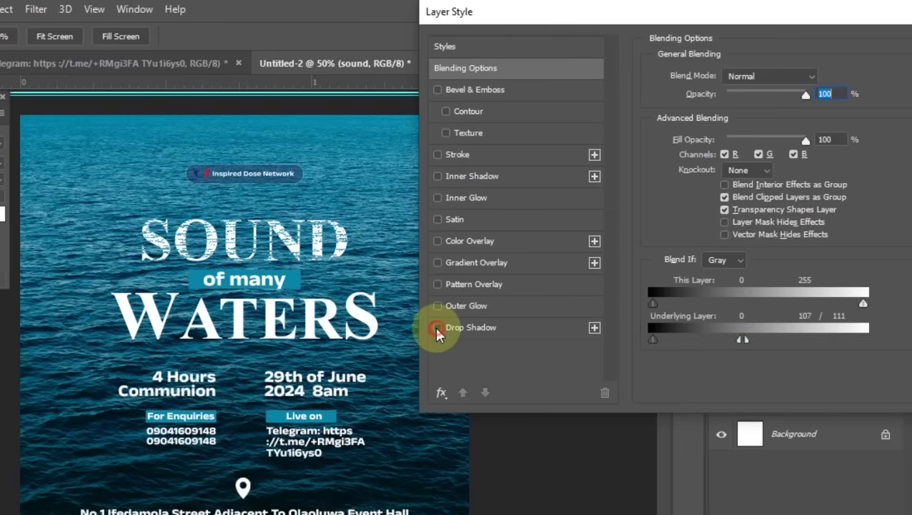
left_click(509, 329)
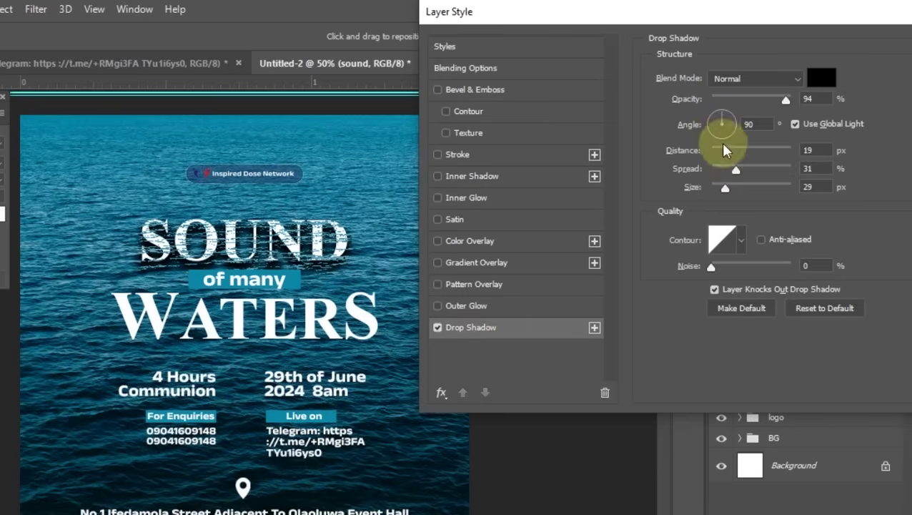
left_click_drag(725, 154, 708, 188)
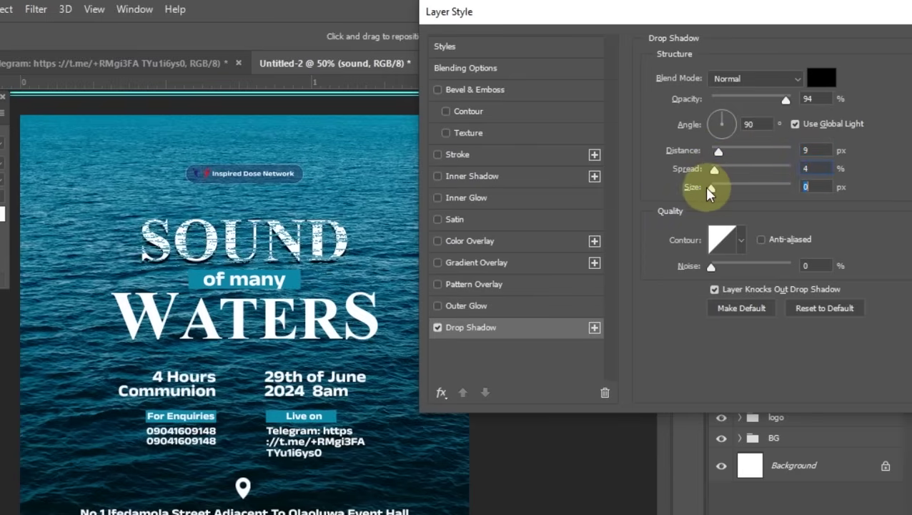
left_click_drag(724, 129, 722, 120)
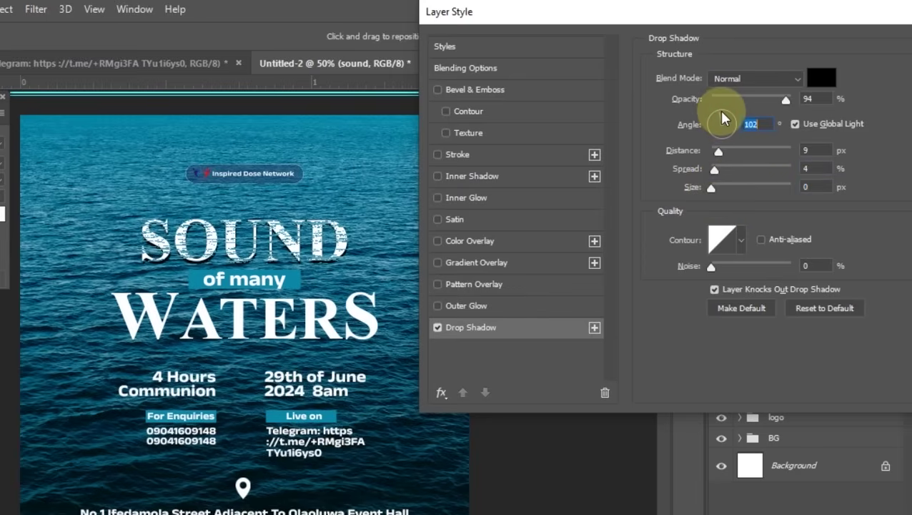
left_click(722, 112)
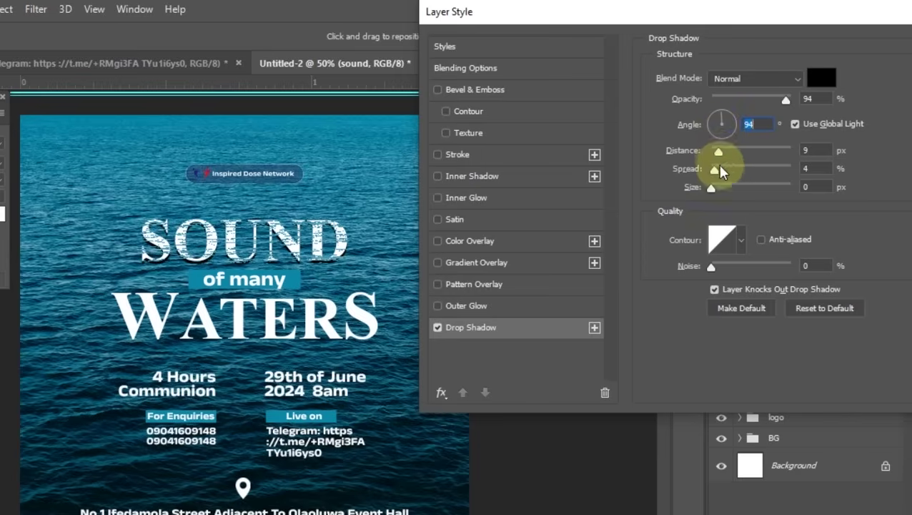
left_click_drag(718, 153, 715, 152)
Zoom in, compare the shadow on and off, and fine-tune its angle around 103°
key("ctrl+plus")
key("ctrl+plus")
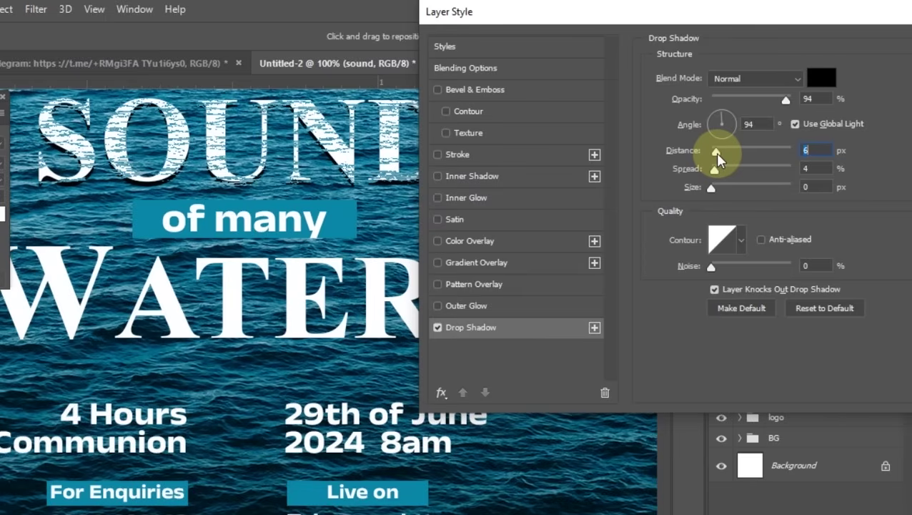
scroll(240, 301, "up", 4)
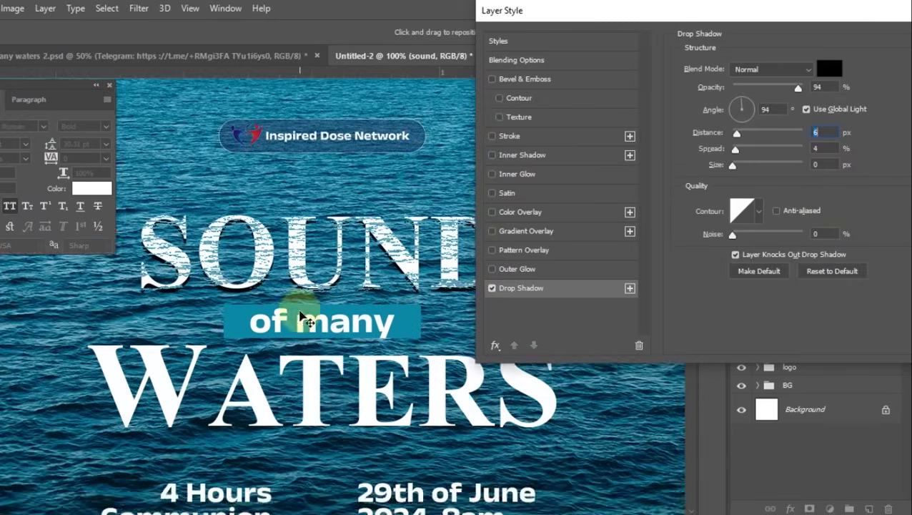
scroll(243, 363, "up", 2)
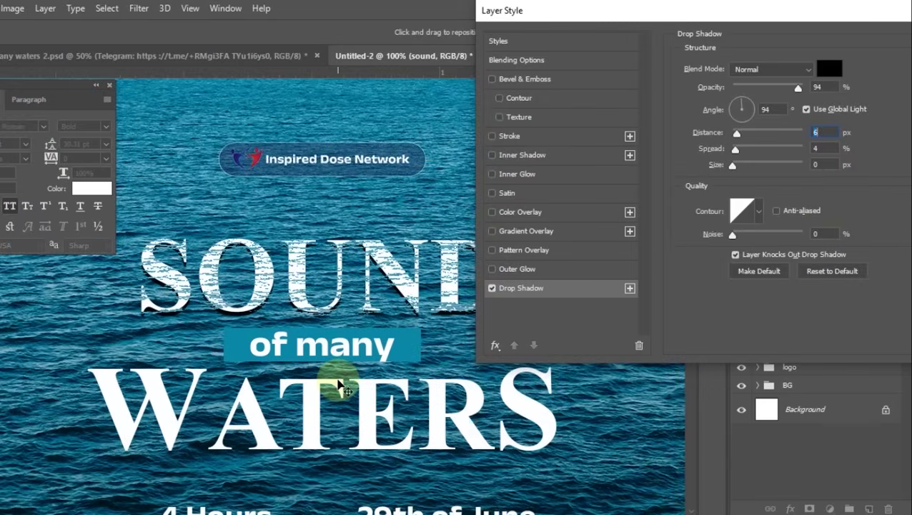
scroll(263, 435, "right", 1)
scroll(341, 386, "right", 2)
scroll(346, 320, "up", 3)
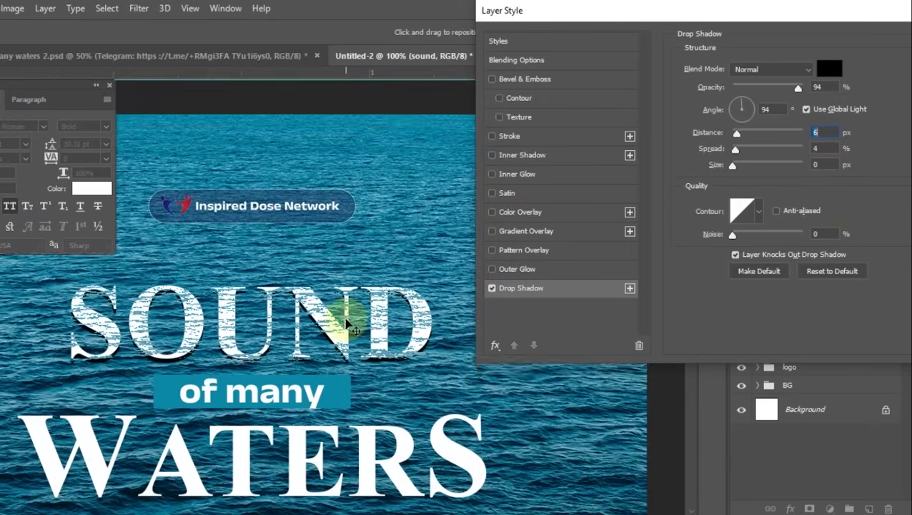
scroll(343, 299, "down", 2)
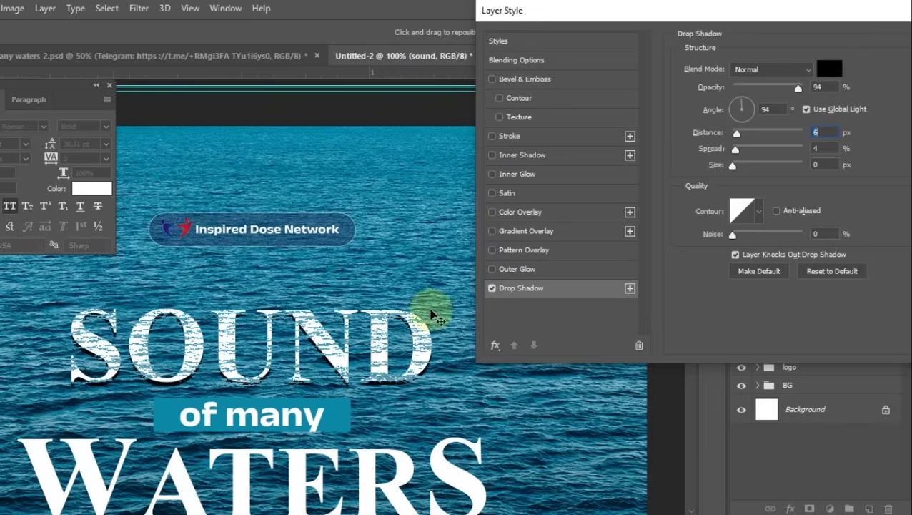
left_click(489, 290)
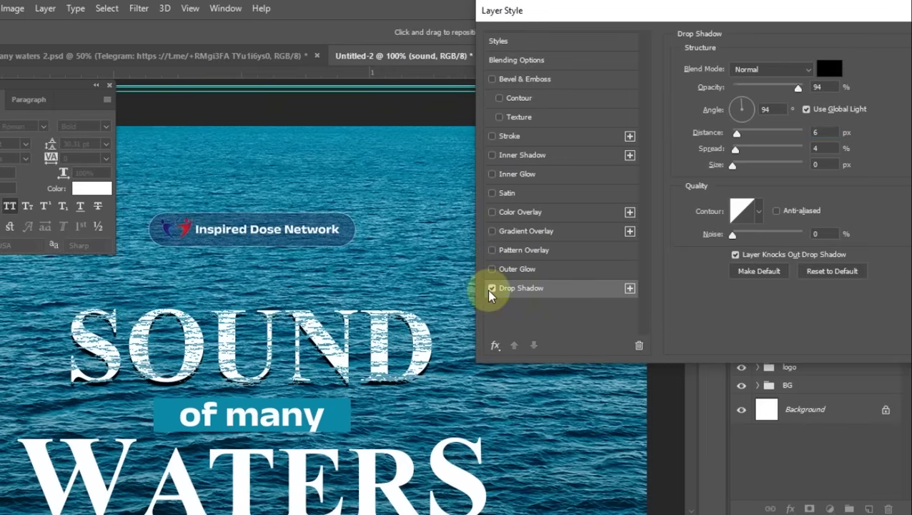
left_click(490, 289)
left_click(490, 289)
left_click(740, 104)
left_click_drag(740, 104, 737, 107)
left_click_drag(735, 98, 739, 98)
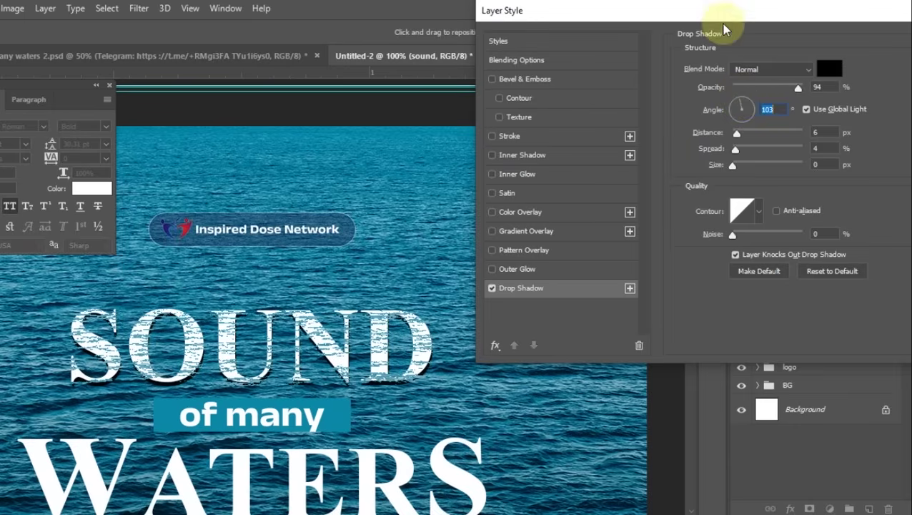
Save the shadow (94% opacity, 6 px distance, 4% spread) as default and apply it
key("ctrl+minus")
key("ctrl+minus")
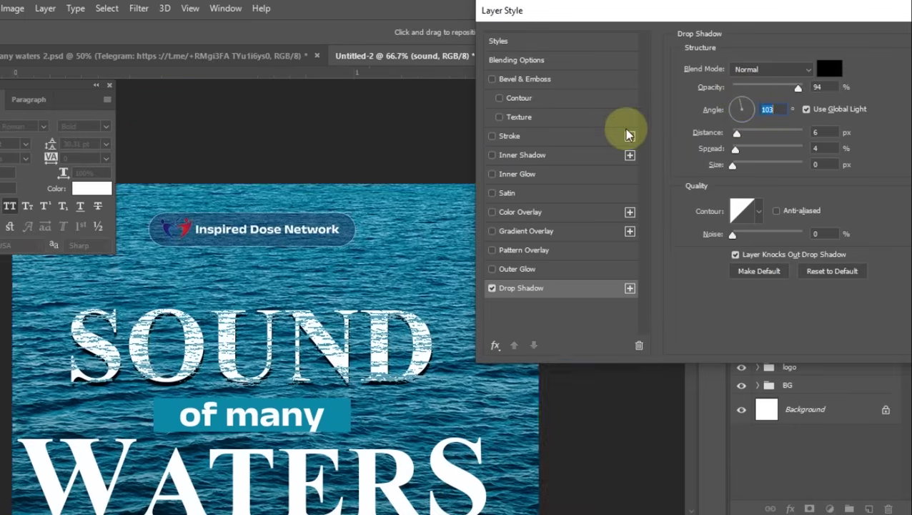
left_click_drag(698, 17, 497, 33)
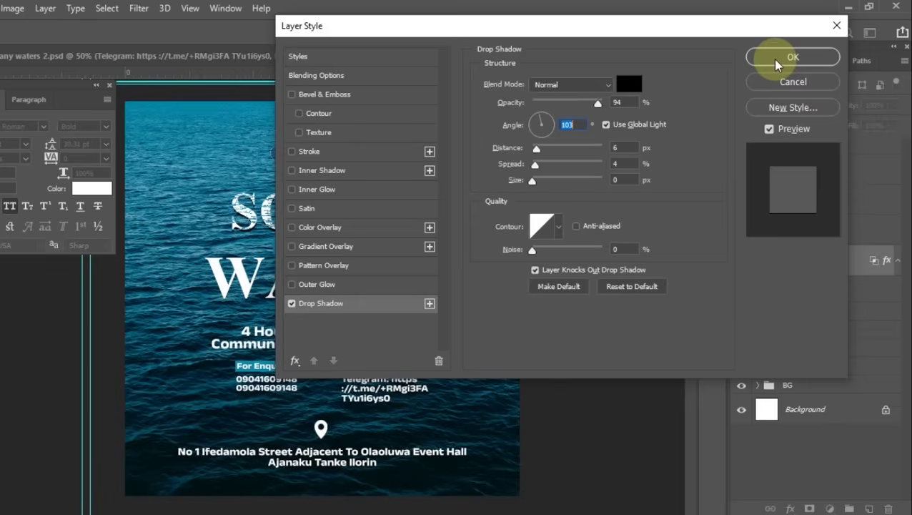
left_click(562, 287)
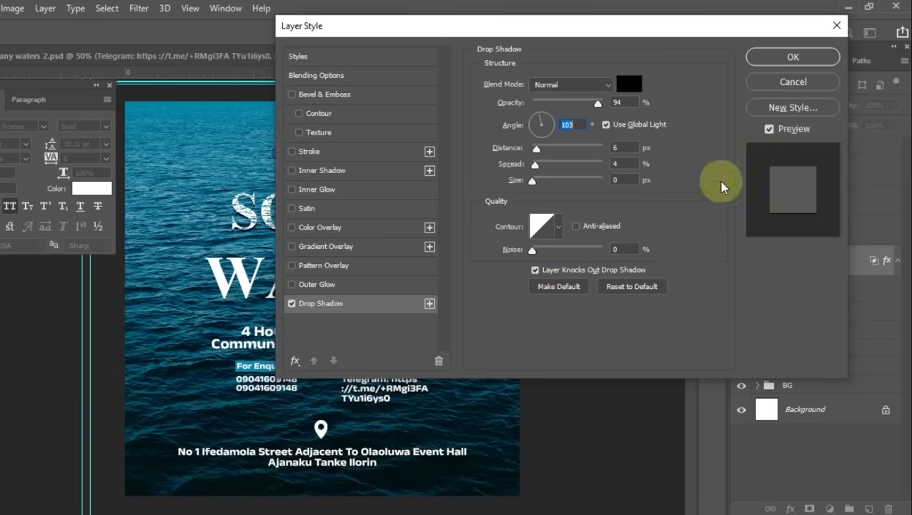
left_click(560, 285)
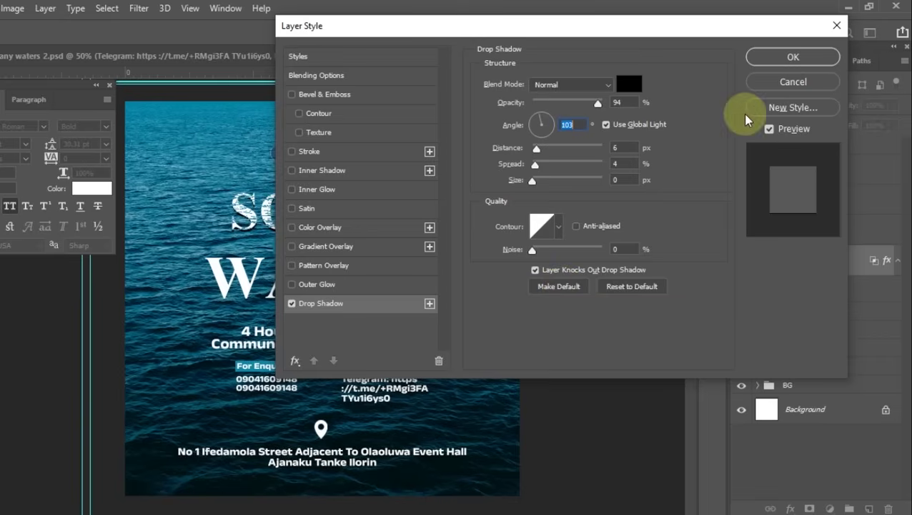
left_click(805, 57)
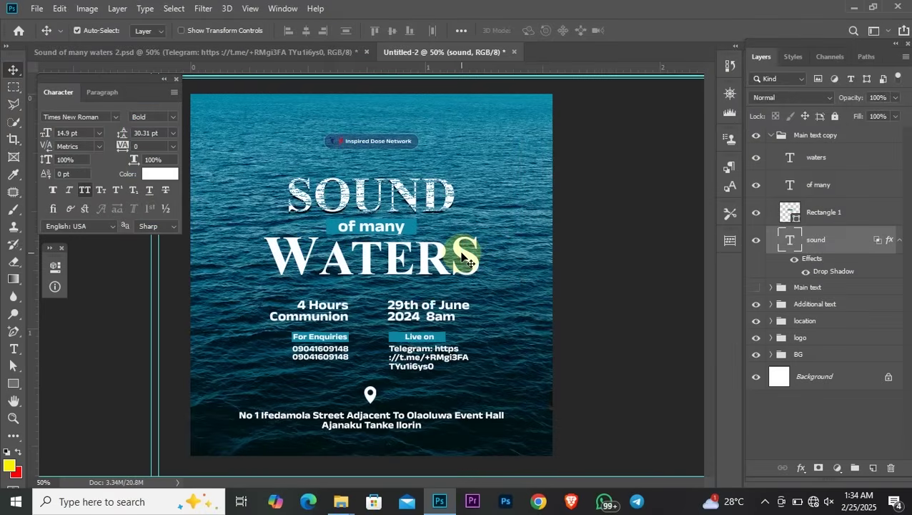
Alt-drag the sound layer's Drop Shadow effect onto the waters layer
left_click(463, 258)
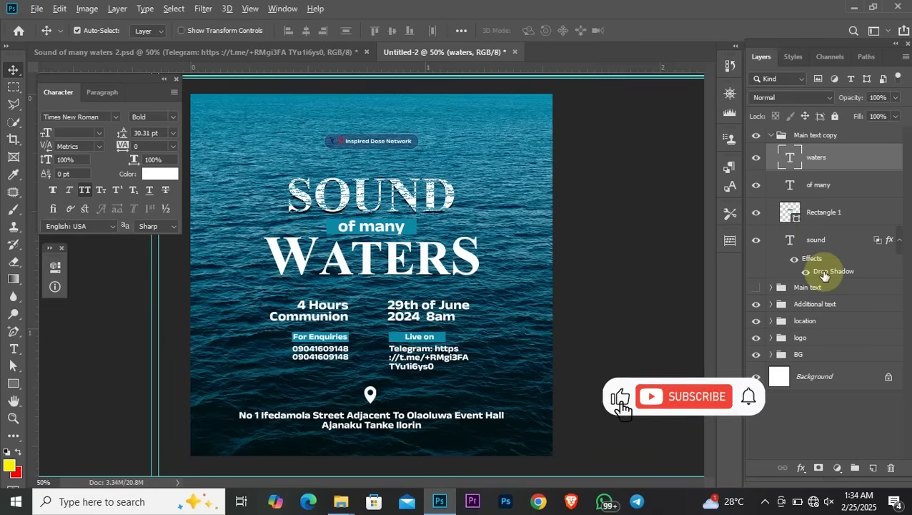
left_click(824, 274)
left_click_drag(825, 273, 824, 171)
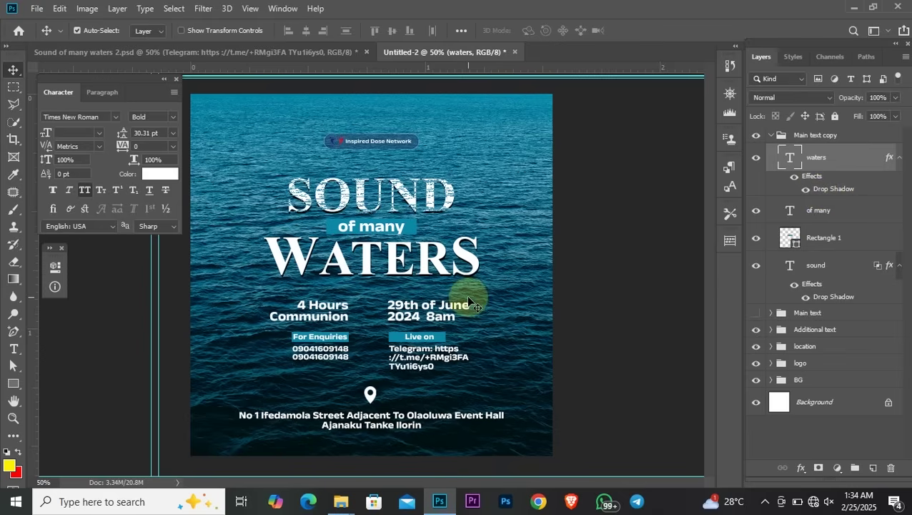
Split the waters layer's Underlying Layer white slider to 72/94 so the ocean texture breaks up WATERS
key("ctrl+plus")
key("ctrl+plus")
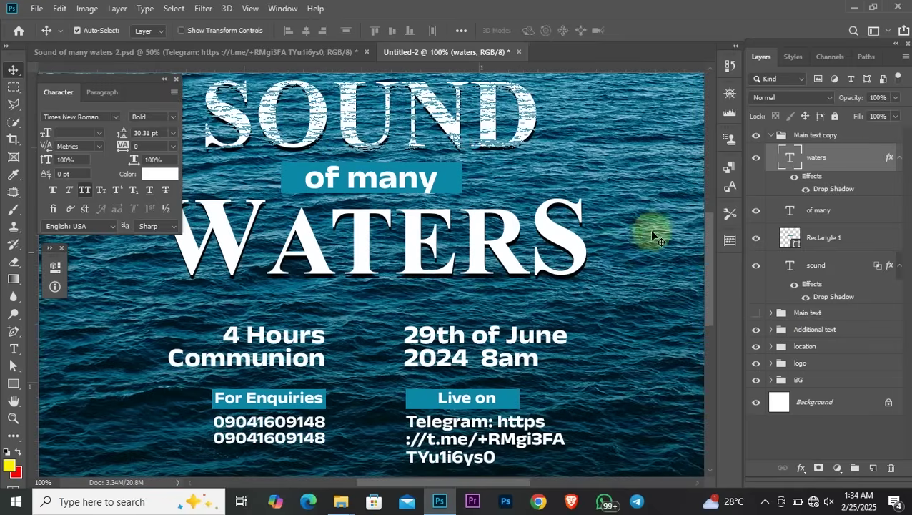
double_click(869, 161)
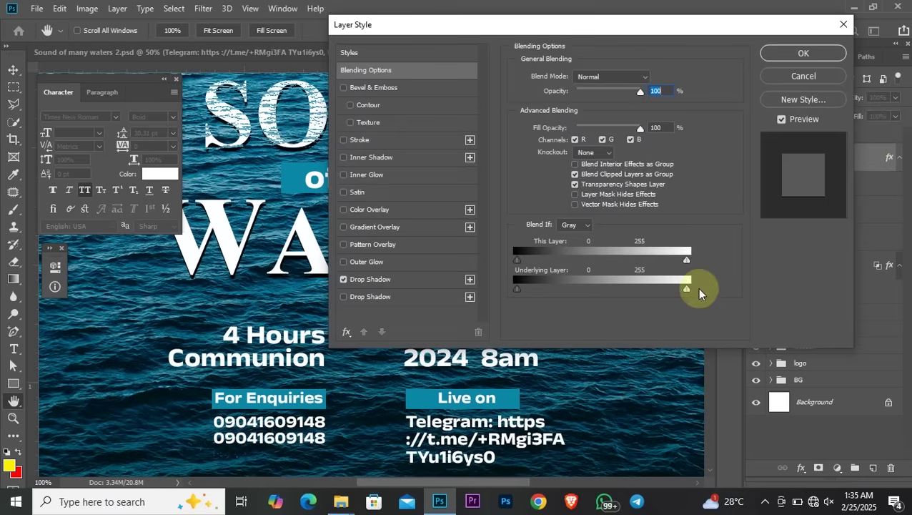
left_click_drag(573, 24, 782, 26)
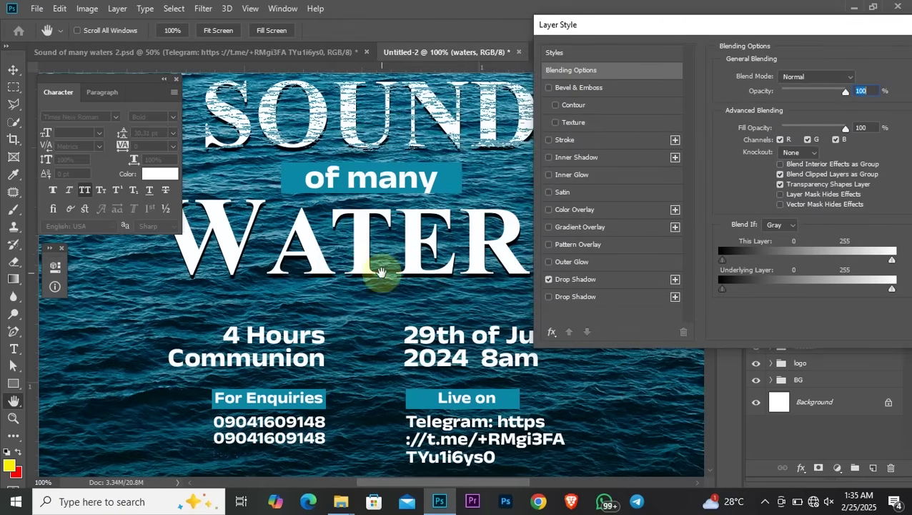
scroll(376, 271, "up", 2)
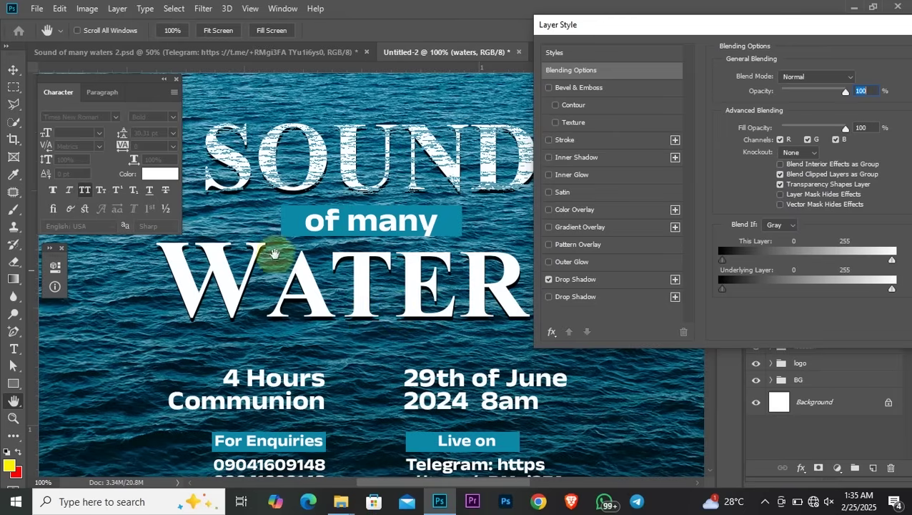
scroll(434, 215, "up", 2)
scroll(434, 214, "right", 4)
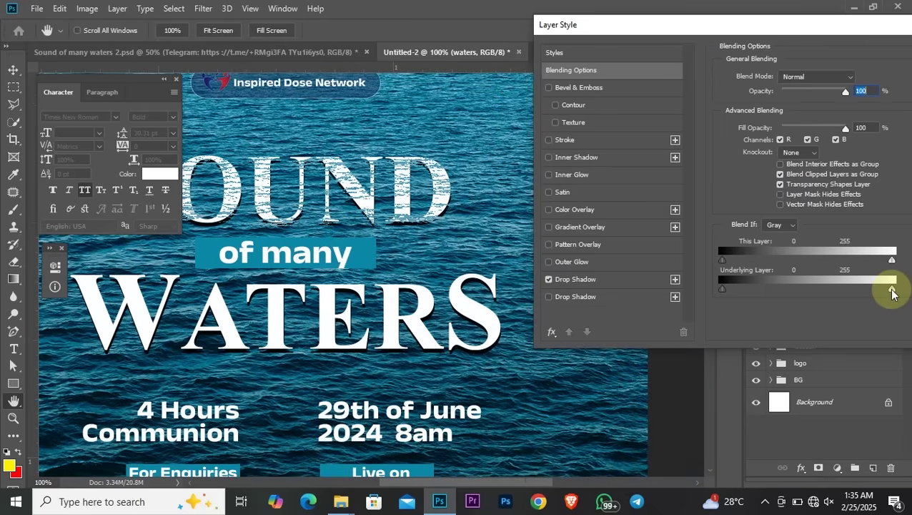
left_click_drag(892, 291, 865, 293)
left_click_drag(810, 299, 802, 298)
left_click_drag(893, 291, 786, 289)
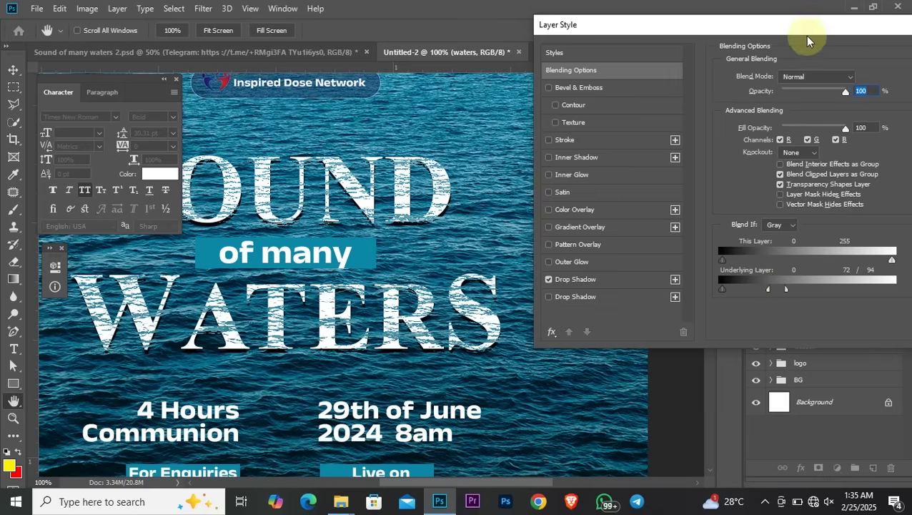
left_click_drag(790, 28, 548, 62)
left_click(777, 87)
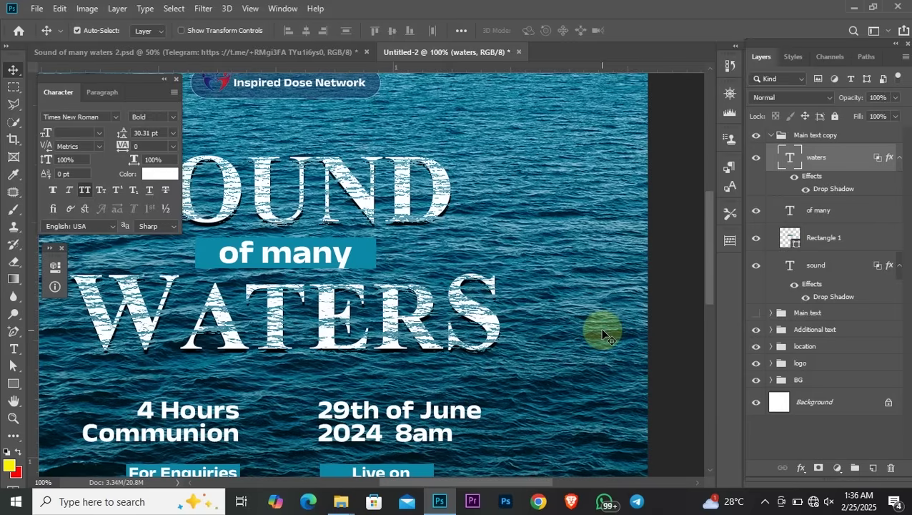
Zoom back out to 50% and inspect the Main text copy group's layers
key("ctrl+minus")
key("ctrl+minus")
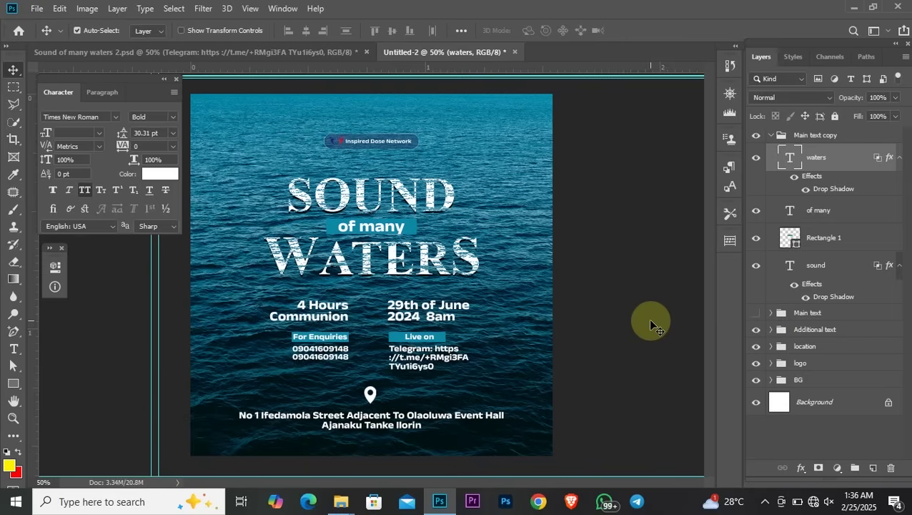
left_click(771, 138)
left_click(771, 138)
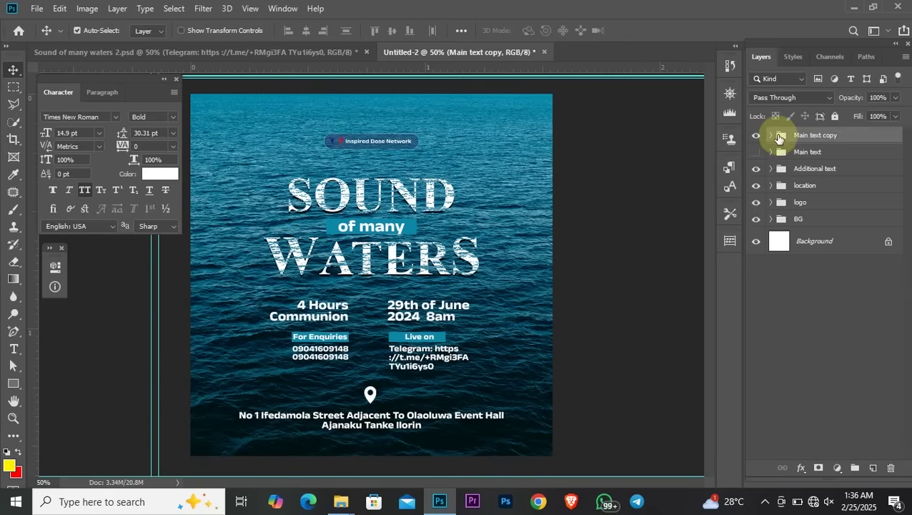
left_click(771, 137)
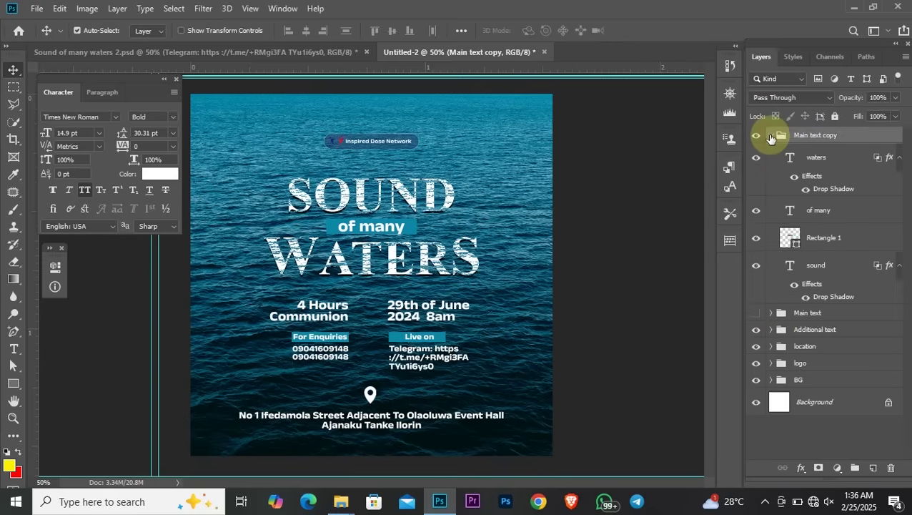
left_click(771, 137)
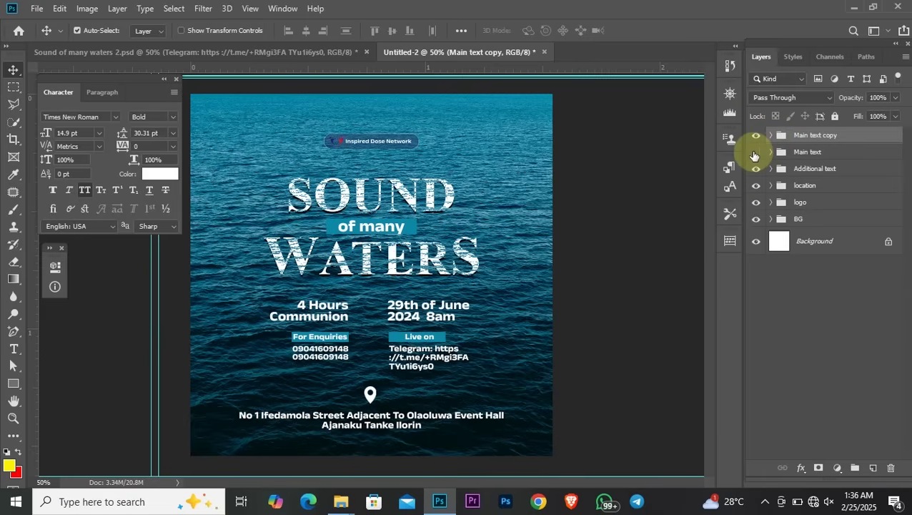
Make the Main text group visible, move it above Main text copy, and expand BG
left_click(755, 153)
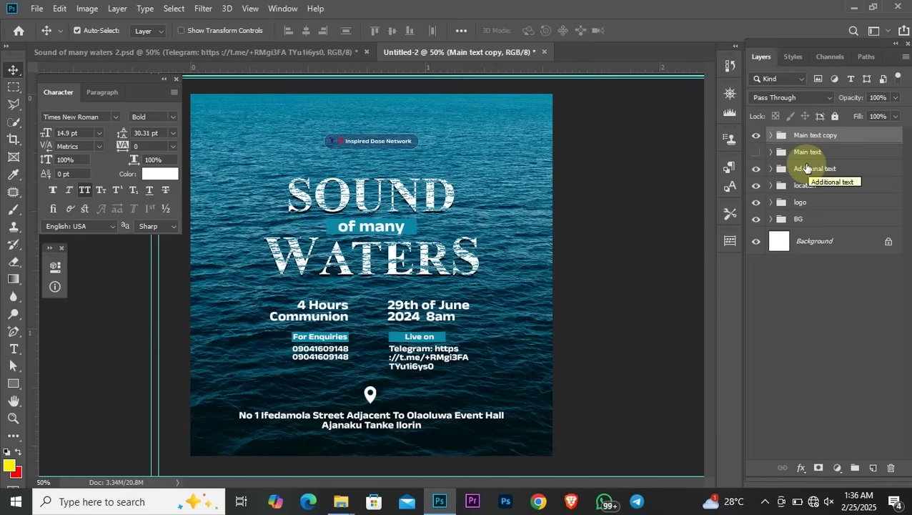
left_click(755, 153)
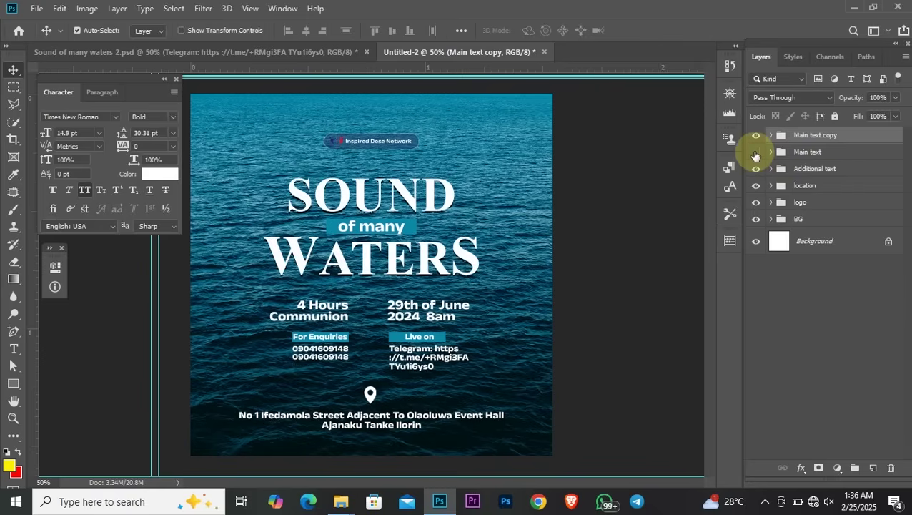
left_click(756, 154)
left_click(756, 154)
left_click_drag(843, 127, 842, 128)
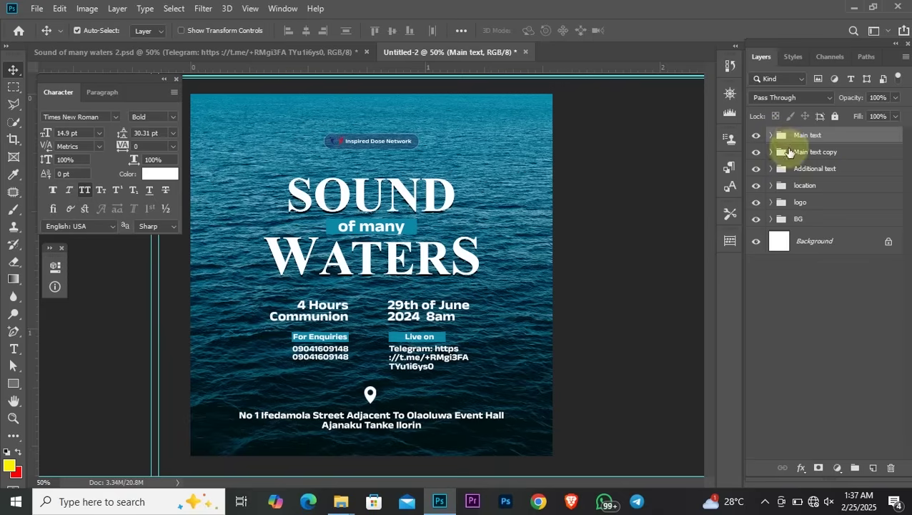
left_click(771, 218)
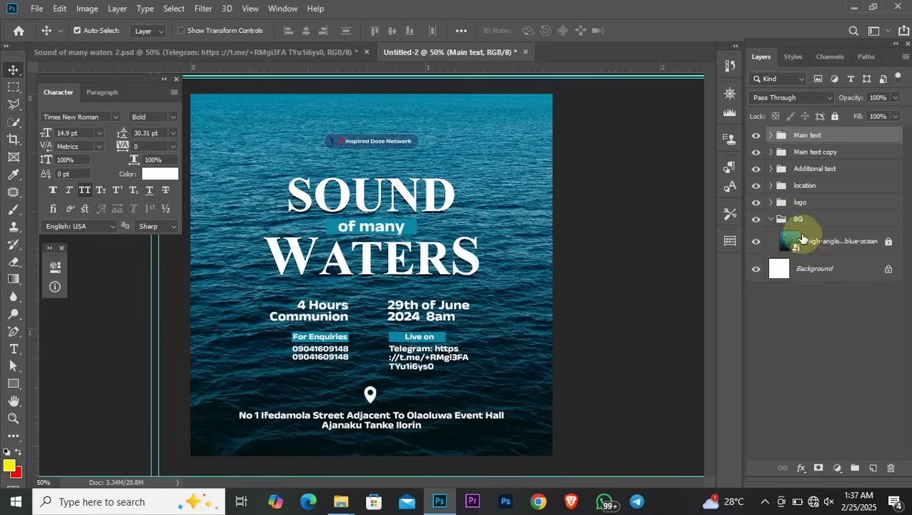
Unlock the ocean photo and Alt-drag a copy into the Main text group above waters
left_click(890, 242)
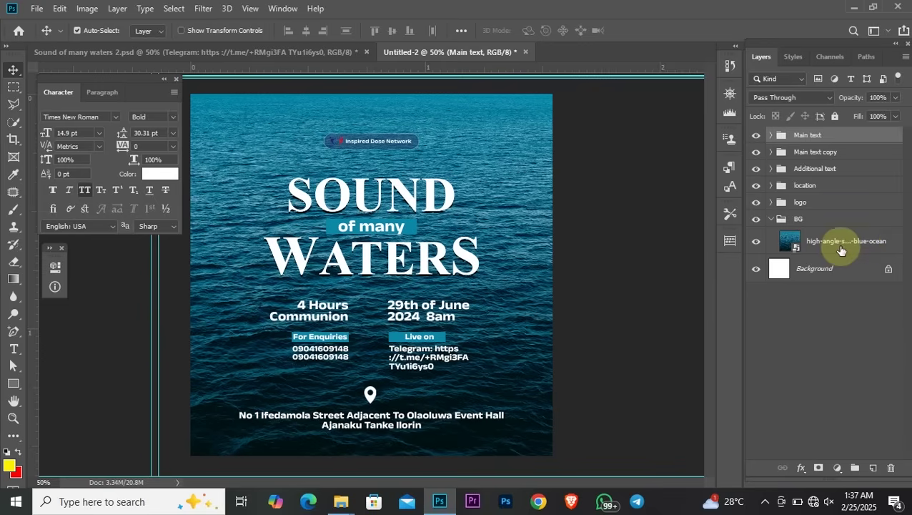
left_click(842, 246)
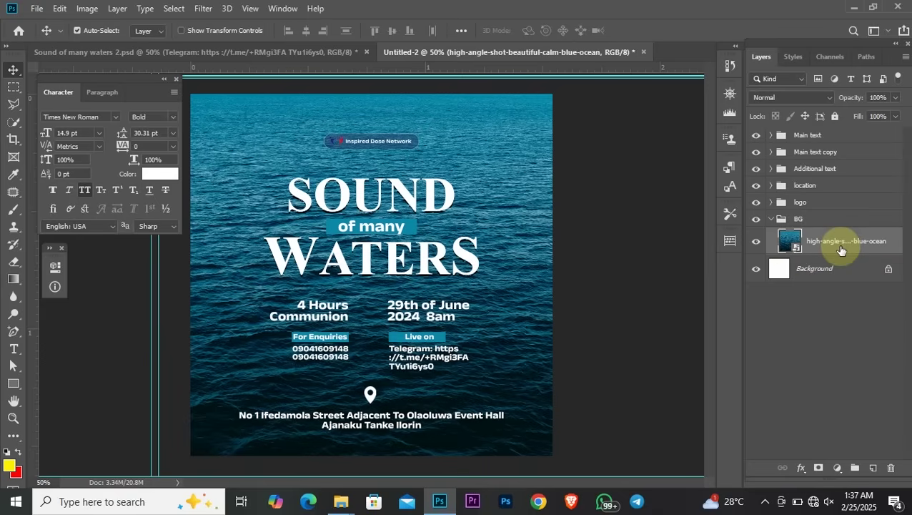
left_click_drag(841, 250, 819, 138)
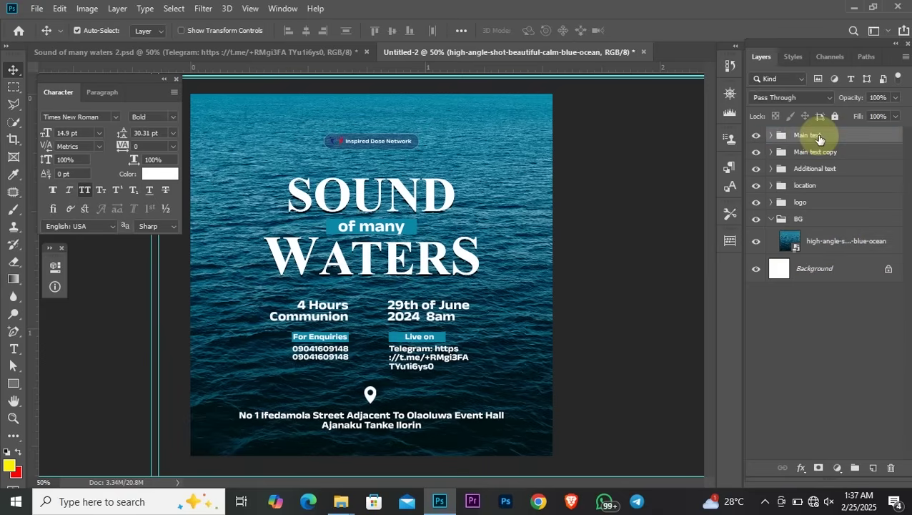
Collapse and fully lock the BG group, then select the ocean copy in Main text
left_click(771, 220)
left_click(844, 225)
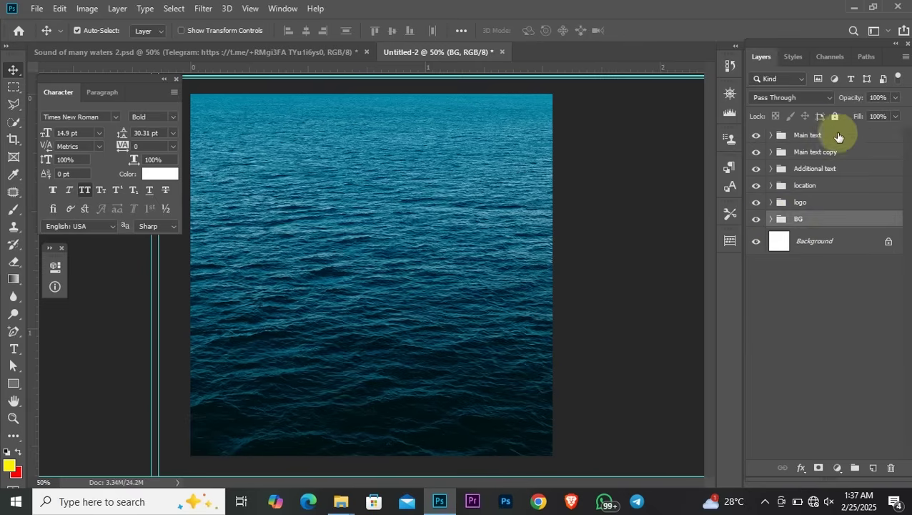
left_click(834, 115)
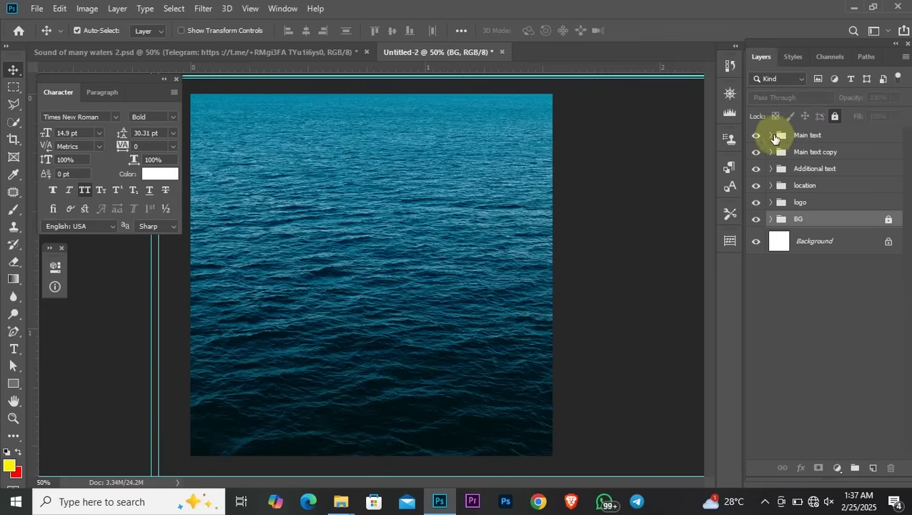
left_click(772, 136)
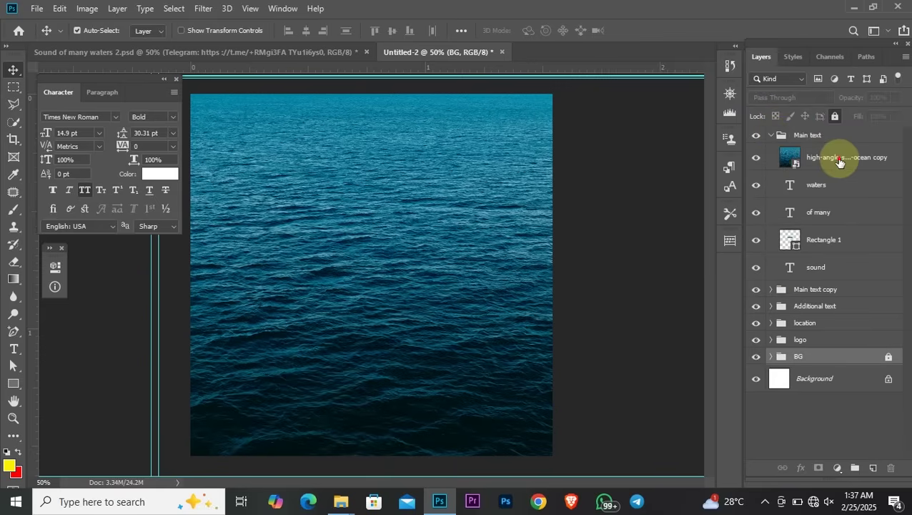
left_click(837, 158)
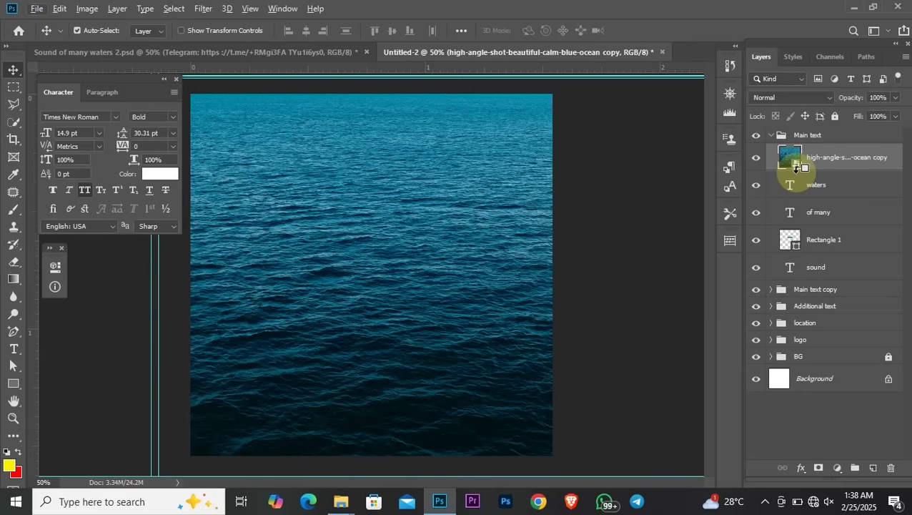
Clip one ocean copy to the waters text, move the second above sound and clip it to SOUND
left_click(796, 167, "alt")
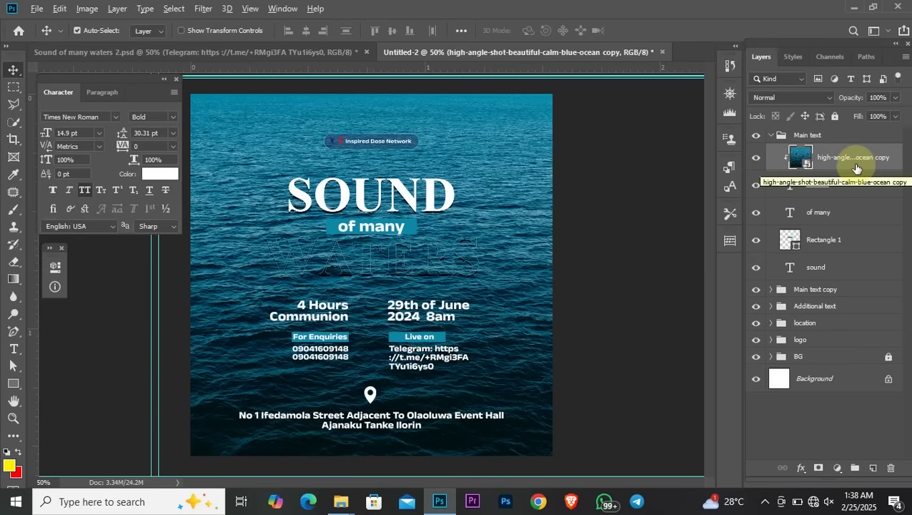
left_click_drag(856, 168, 825, 262)
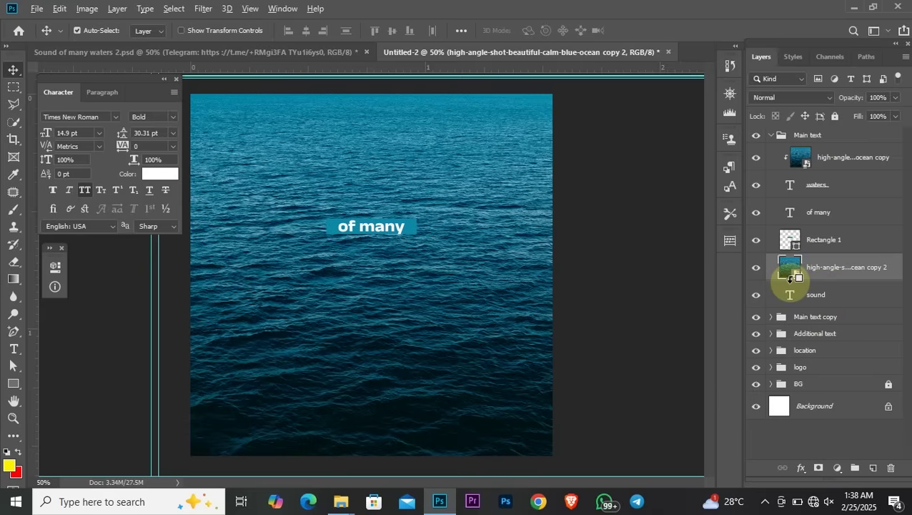
left_click(790, 276, "alt")
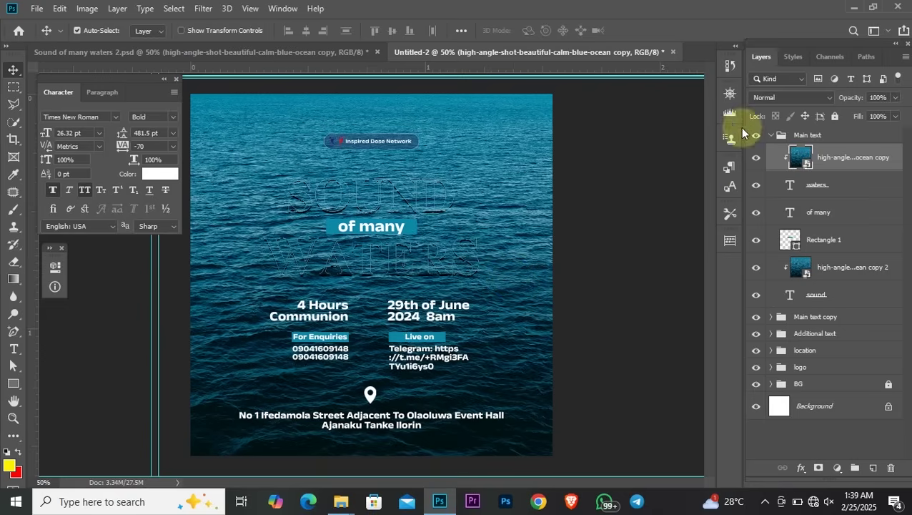
Set the blend mode of both ocean copies, on WATERS and SOUND, to Linear Light
left_click(799, 97)
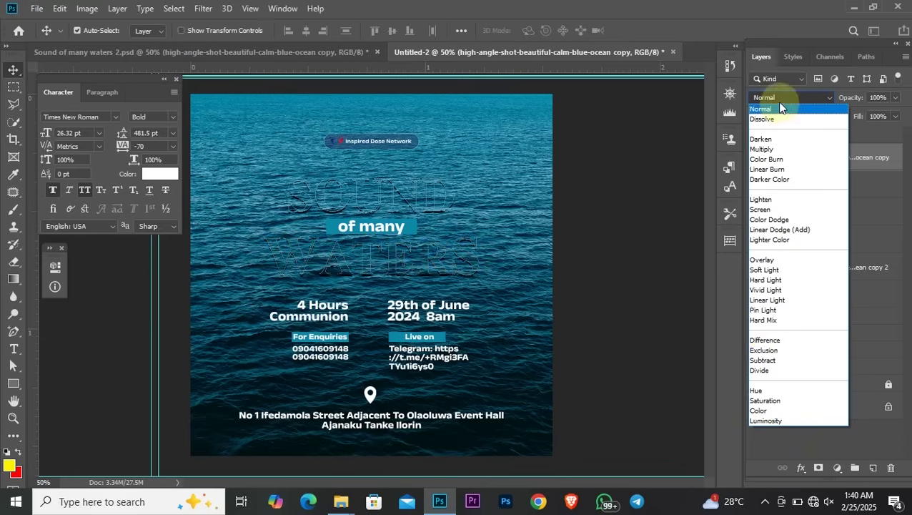
left_click(775, 299)
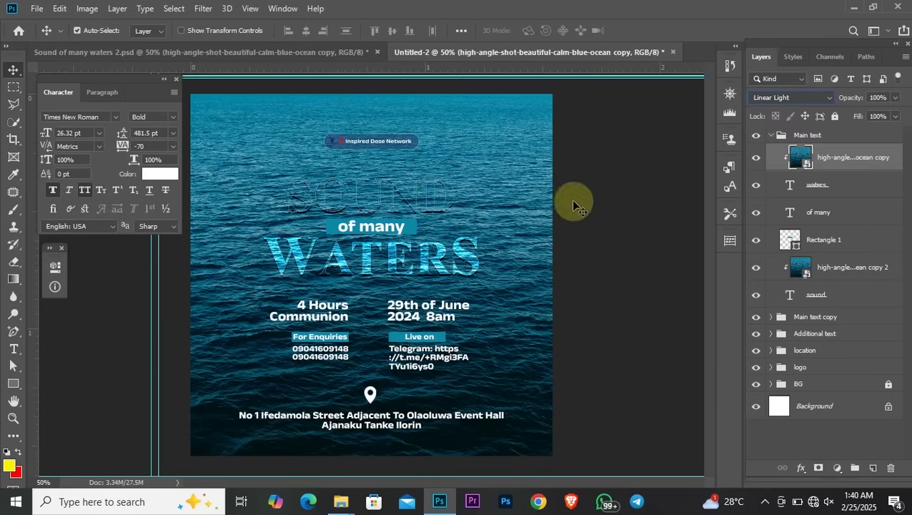
left_click(840, 273)
left_click(772, 97)
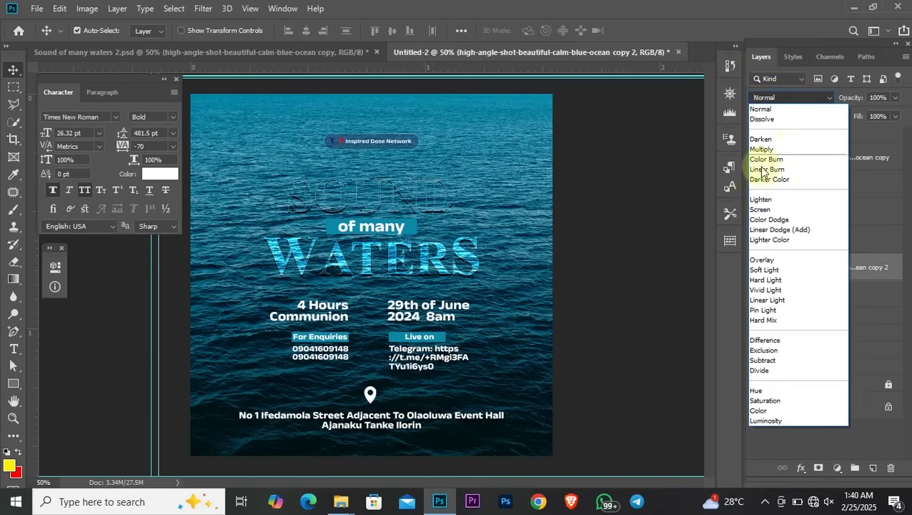
left_click(767, 300)
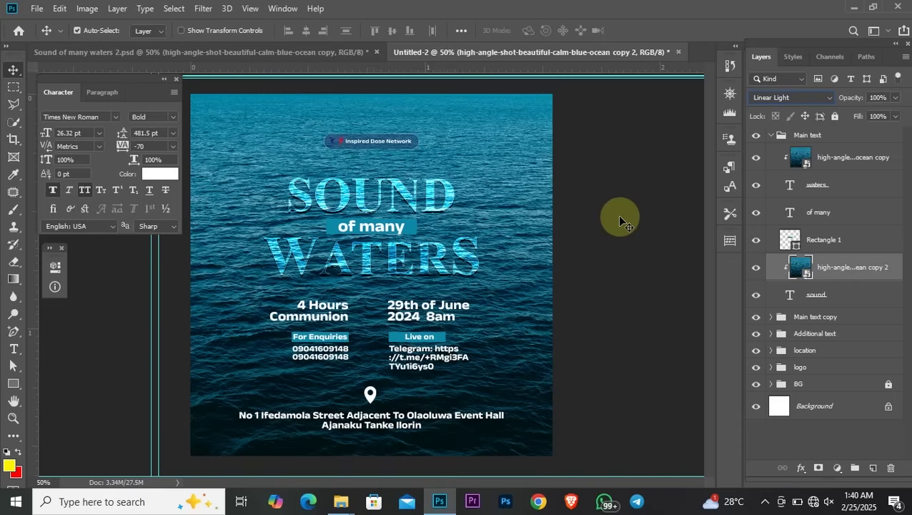
Start Save As and browse to Youtube thumbnails > 1HR TUTORIAL > Sound of many waters material
key("ctrl")
key("ctrl+s")
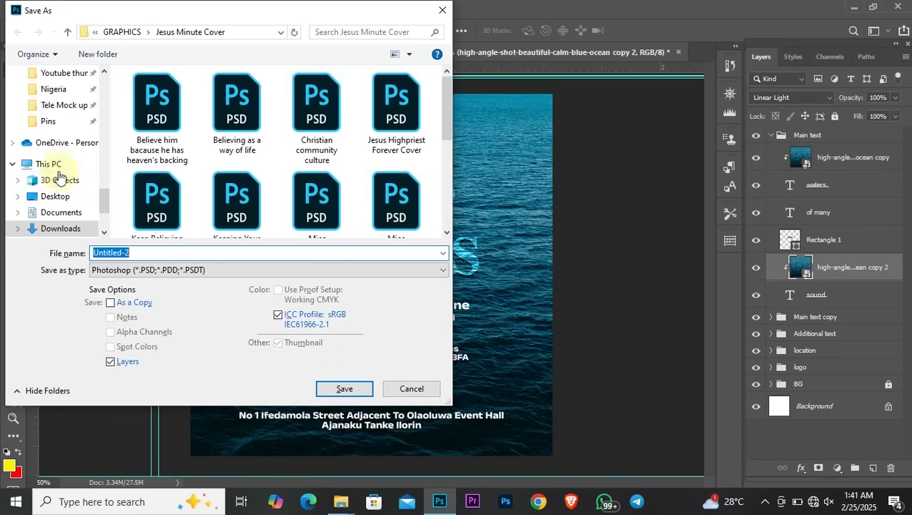
scroll(73, 125, "up", 1)
scroll(75, 141, "up", 2)
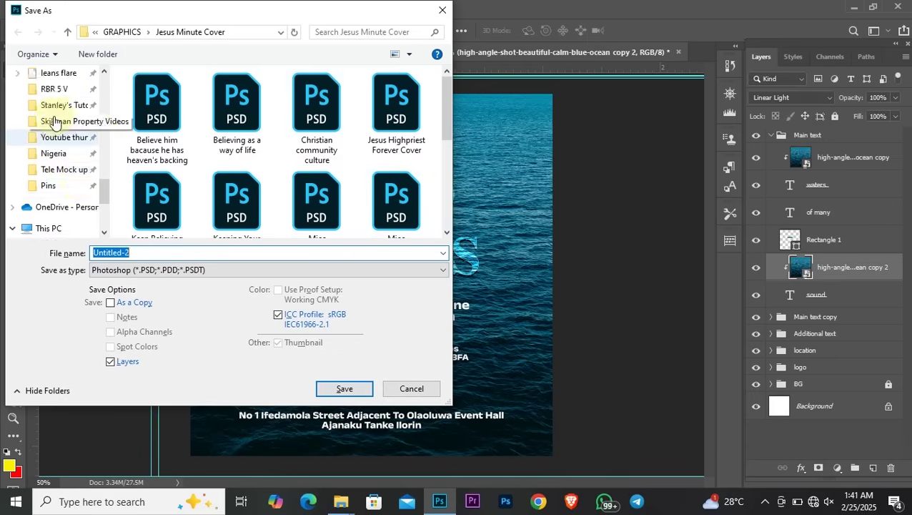
left_click(65, 189)
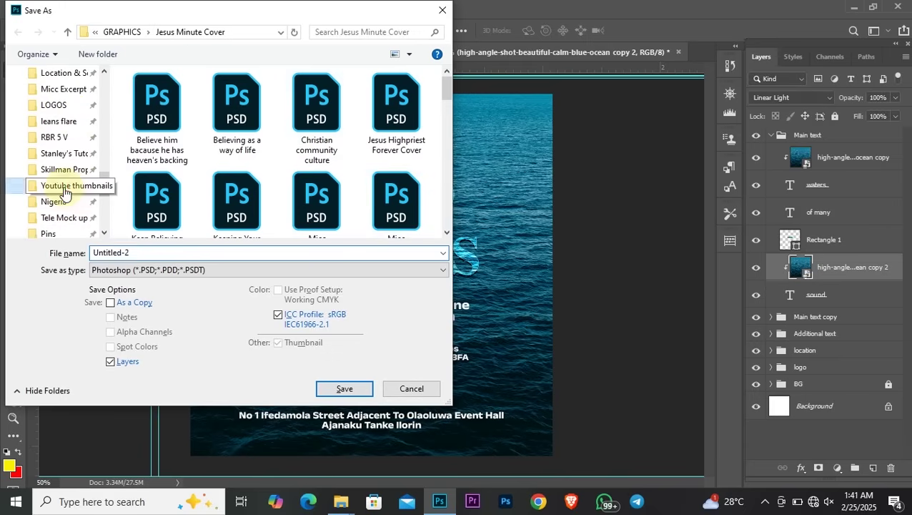
double_click(150, 111)
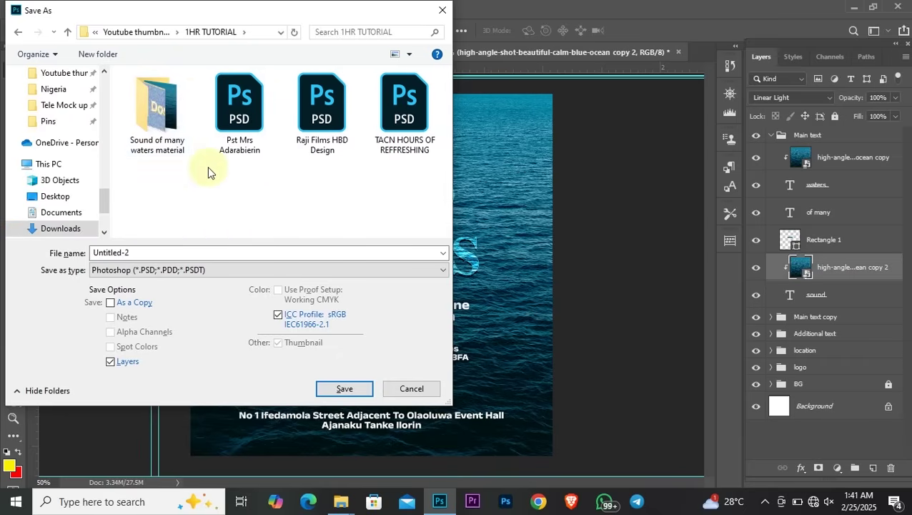
double_click(183, 155)
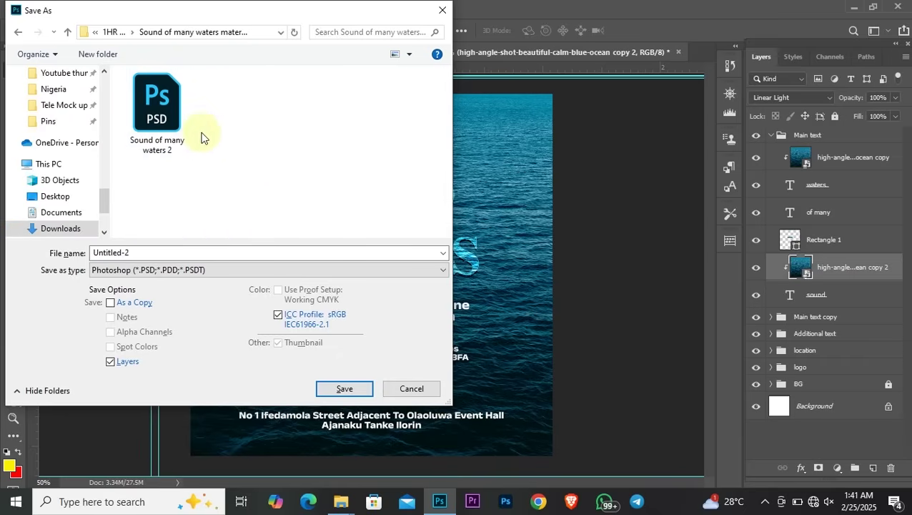
Name the file 'Sound of many waters tutorial' and save it as a PSD
left_click(159, 111)
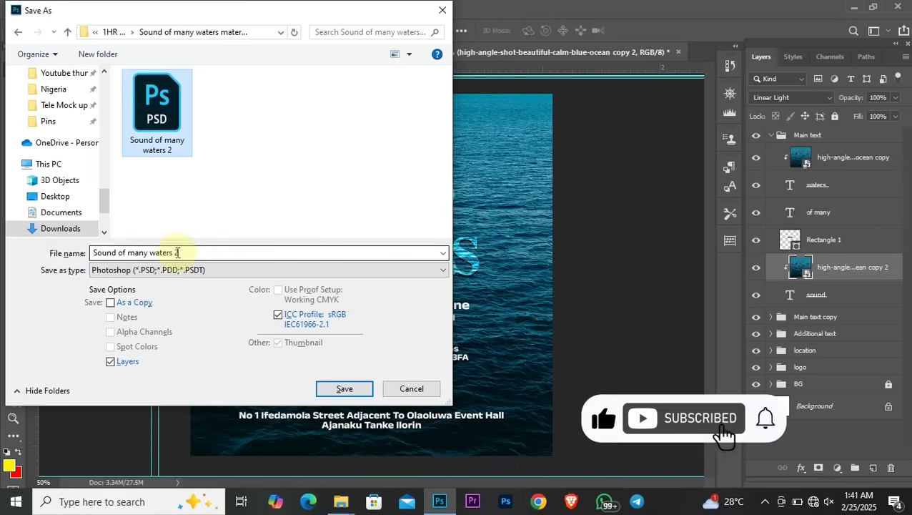
left_click(243, 253)
left_click(242, 252)
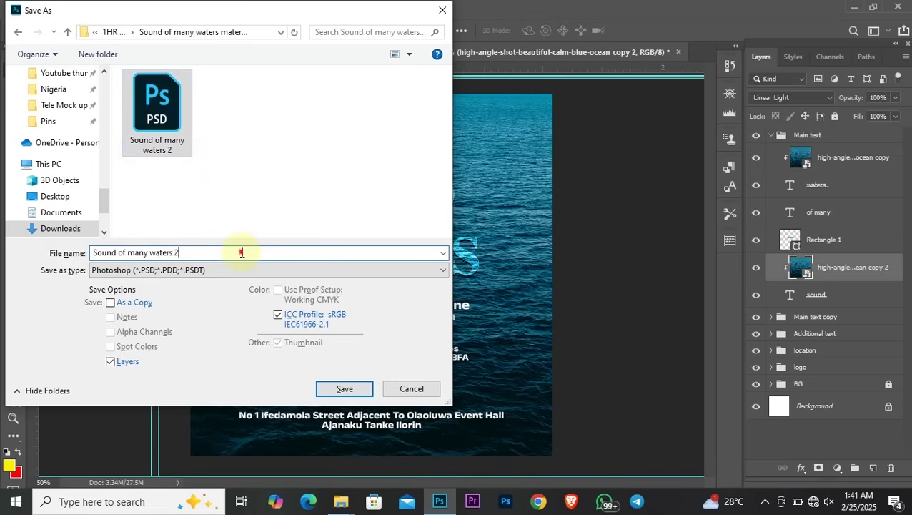
left_click_drag(173, 253, 192, 250)
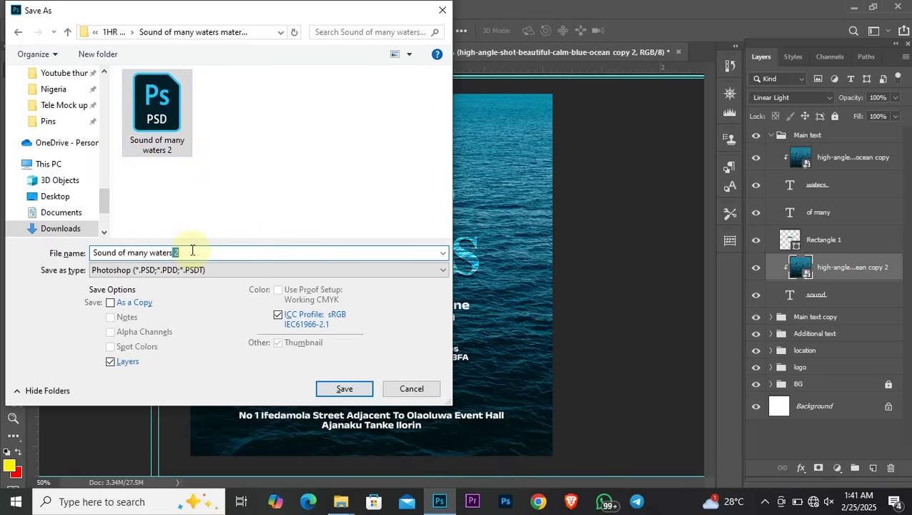
key("BackSpace")
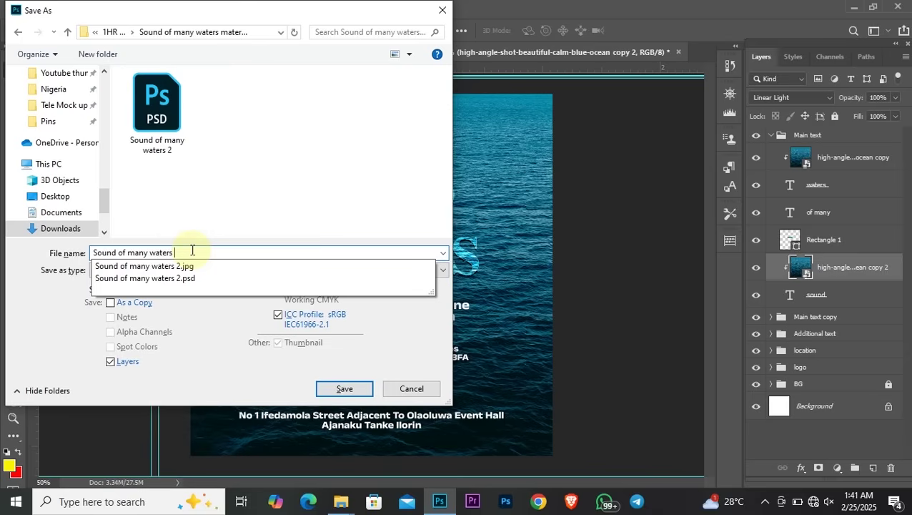
type("tutori")
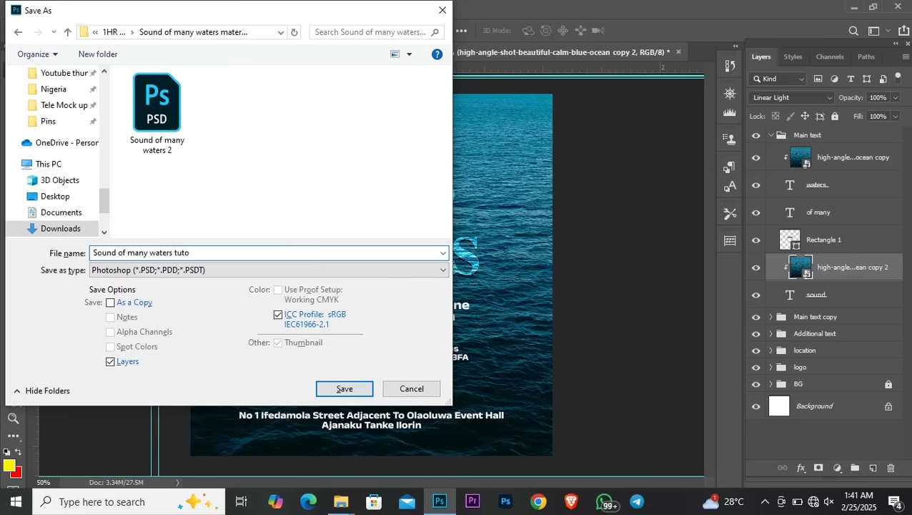
type("al")
key("Return")
key("Return")
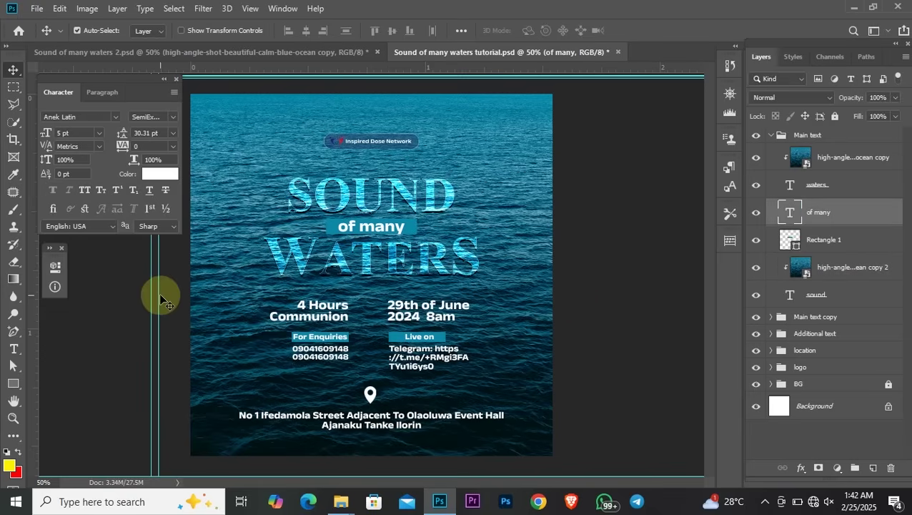
Add a vertical guide just left of the event details and collapse the text groups
left_click_drag(158, 294, 263, 317)
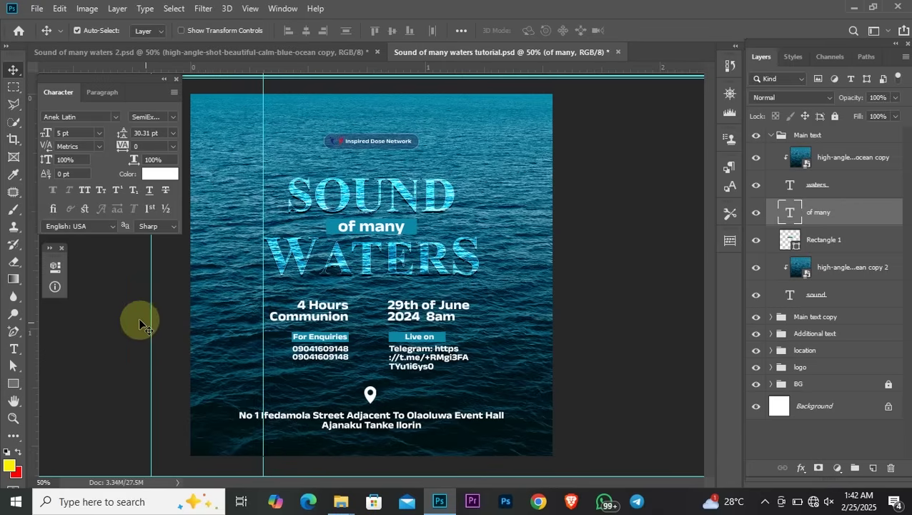
left_click_drag(150, 323, 478, 342)
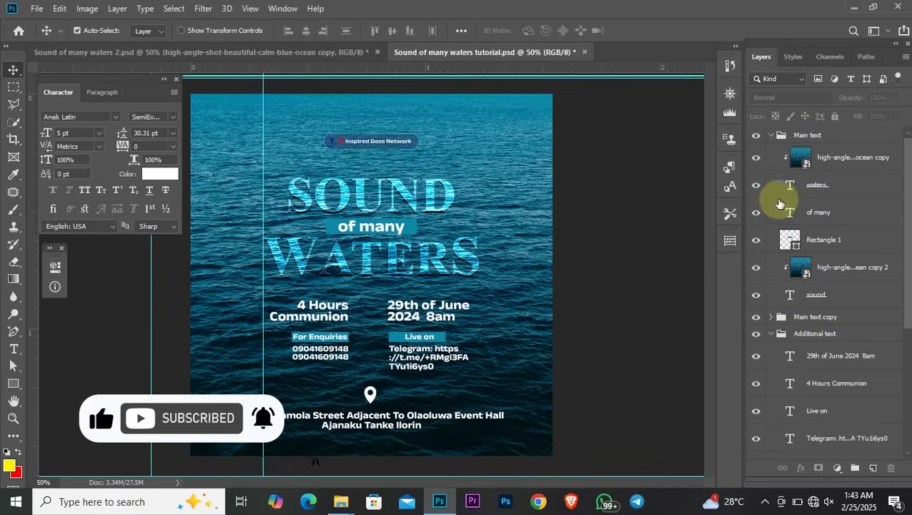
left_click(772, 136)
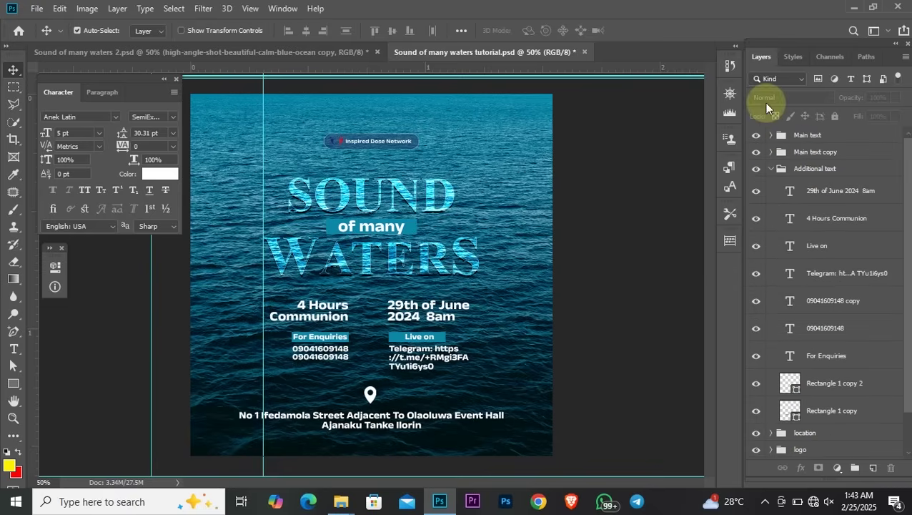
left_click(772, 168)
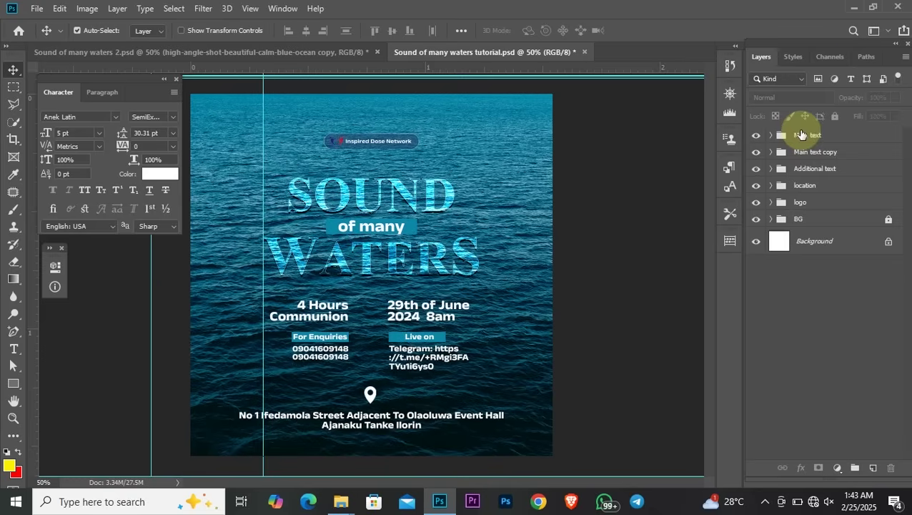
Apply Lock All to Main text and Main text copy, then nudge the lower event details down
left_click(841, 140)
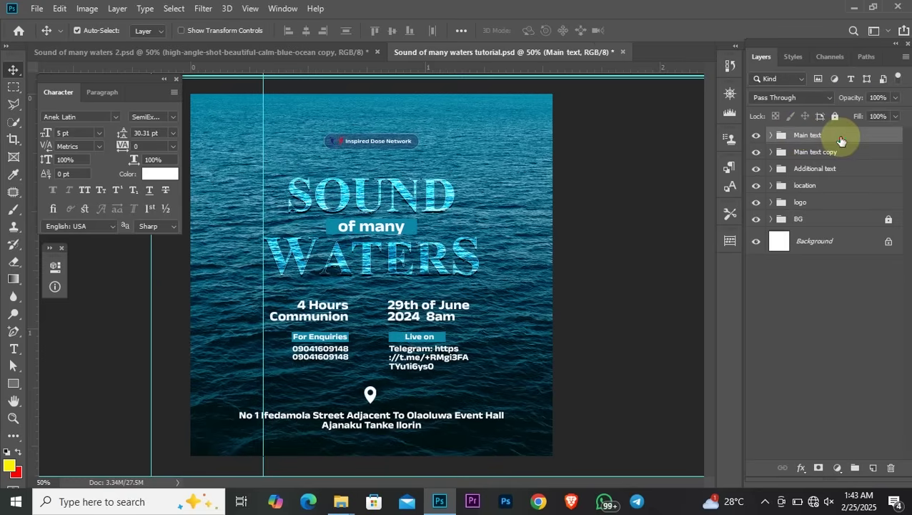
left_click(835, 117)
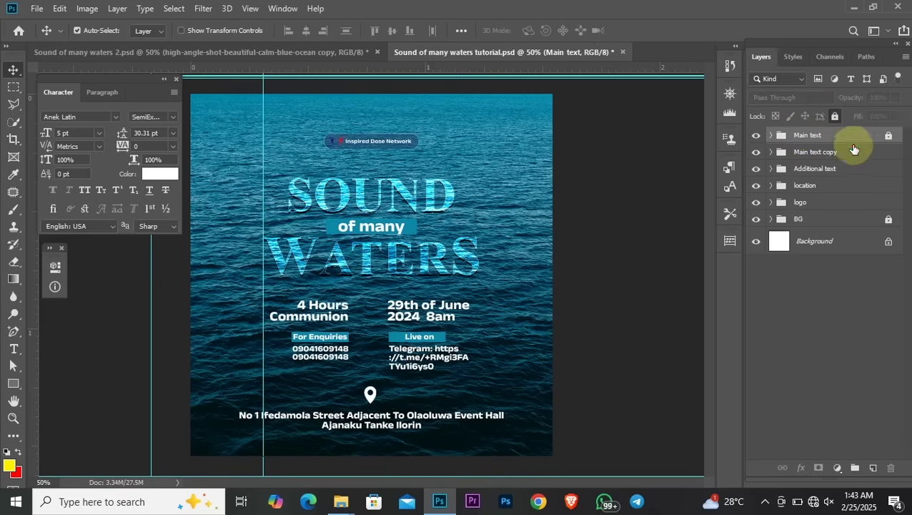
left_click(852, 150)
left_click(836, 117)
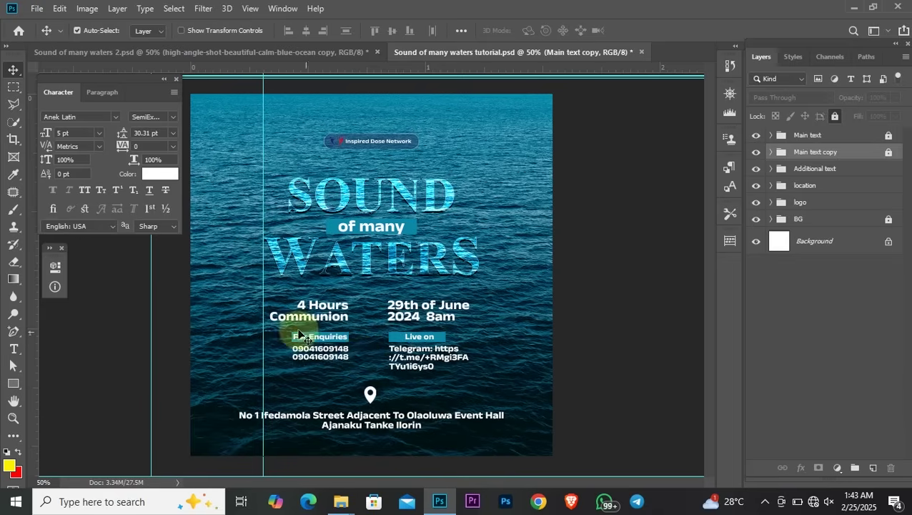
left_click_drag(275, 334, 445, 376)
left_click_drag(419, 337, 419, 343)
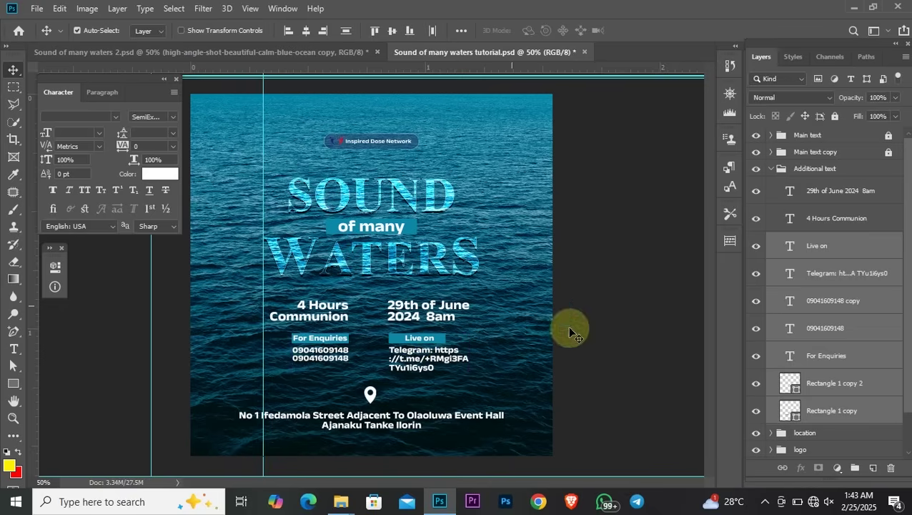
Add a vertical guide right of the title and shift the right details block slightly right
left_click_drag(274, 293, 323, 342)
left_click_drag(173, 282, 479, 304)
left_click_drag(376, 292, 442, 371)
left_click_drag(422, 338, 435, 343)
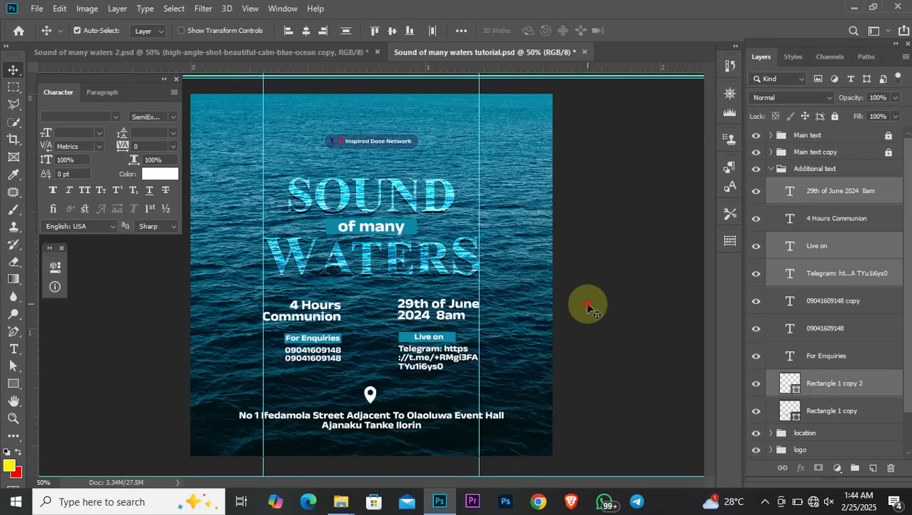
left_click(560, 98)
left_click_drag(536, 74, 533, 152)
Add four horizontal guides across the date and contact info rows, then zoom in
left_click_drag(537, 79, 551, 300)
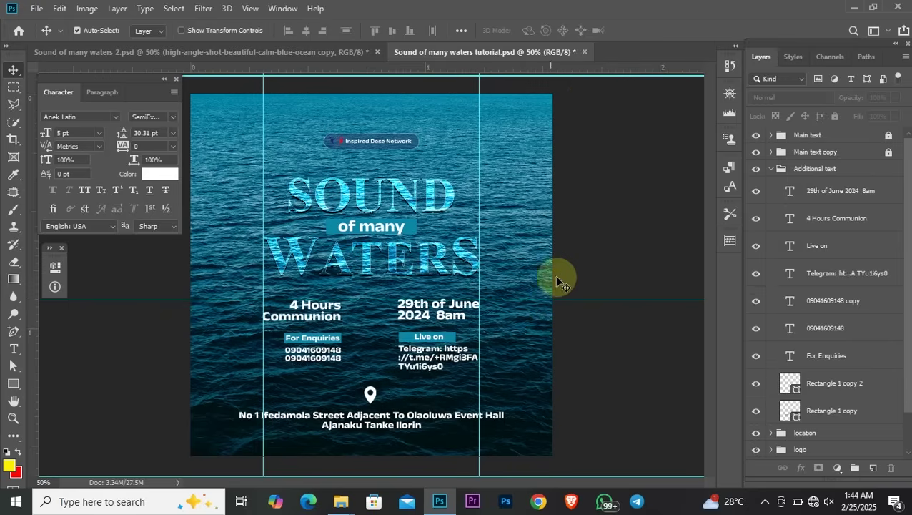
left_click_drag(562, 74, 565, 320)
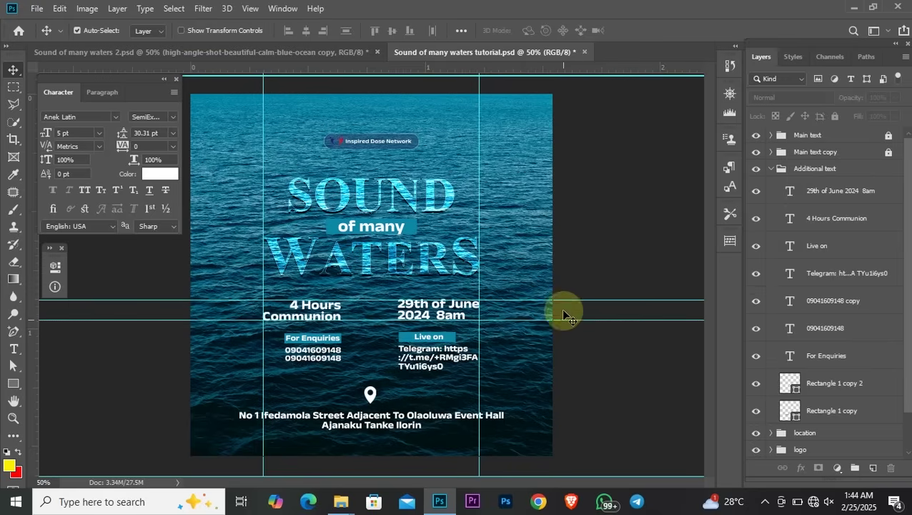
left_click_drag(572, 74, 588, 344)
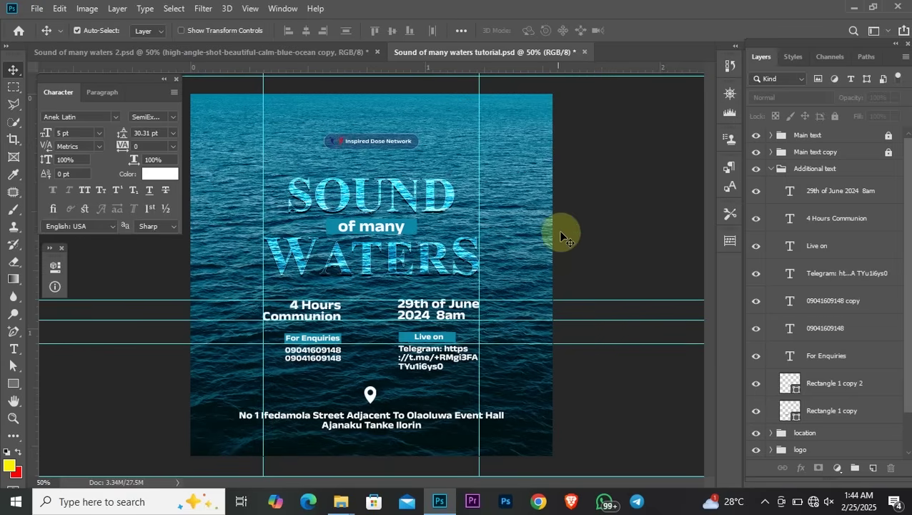
left_click_drag(513, 342, 513, 343)
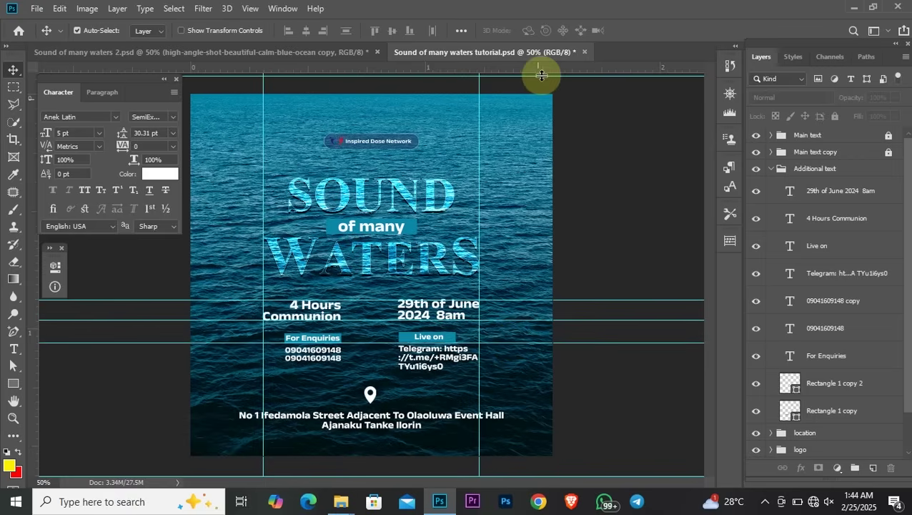
left_click_drag(541, 75, 541, 332)
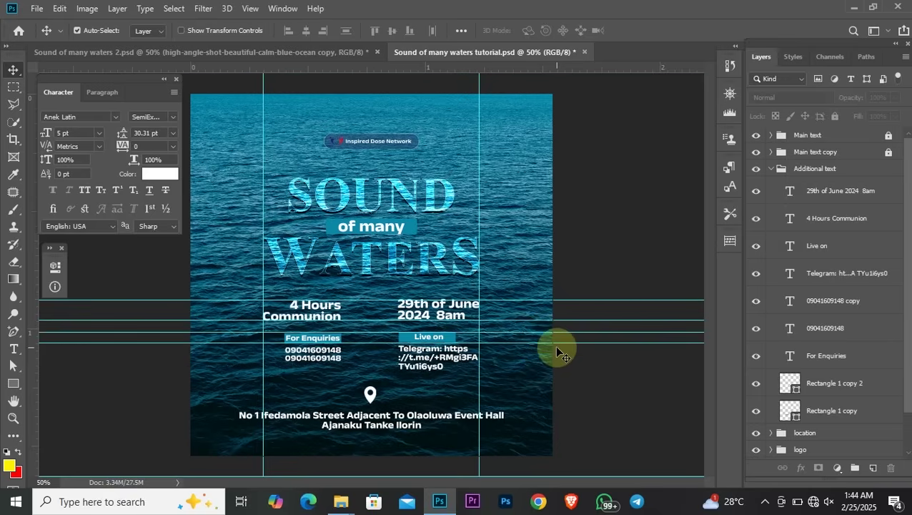
key("ctrl+plus")
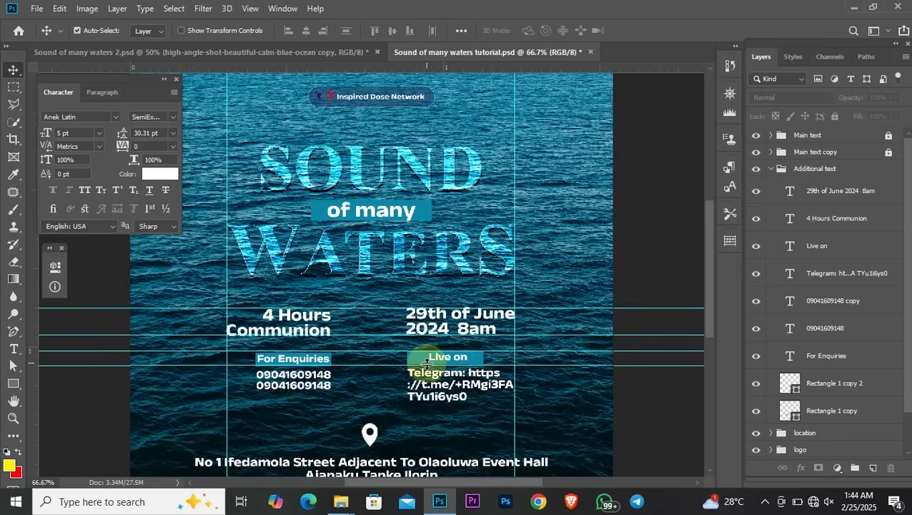
Reposition the horizontal guides along the Live on bar and near the Communion line
key("ctrl+plus")
left_click_drag(710, 272, 713, 306)
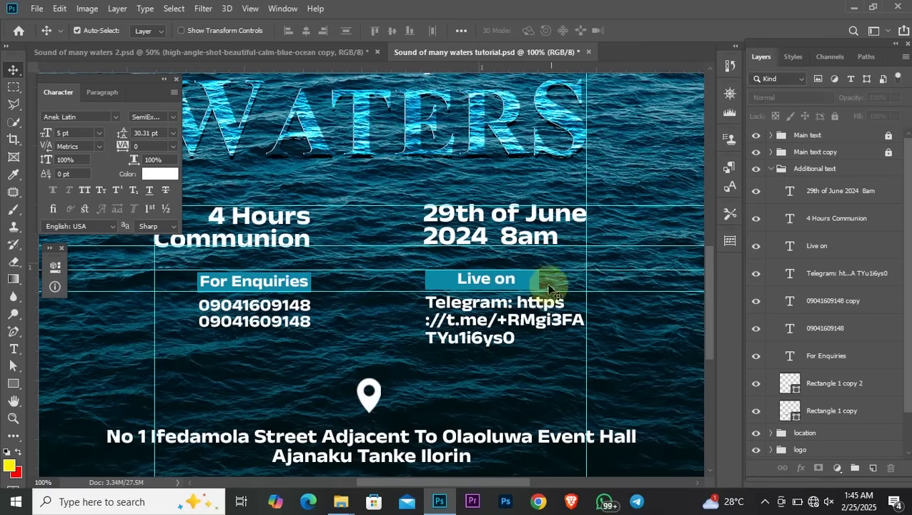
left_click_drag(548, 283, 486, 287)
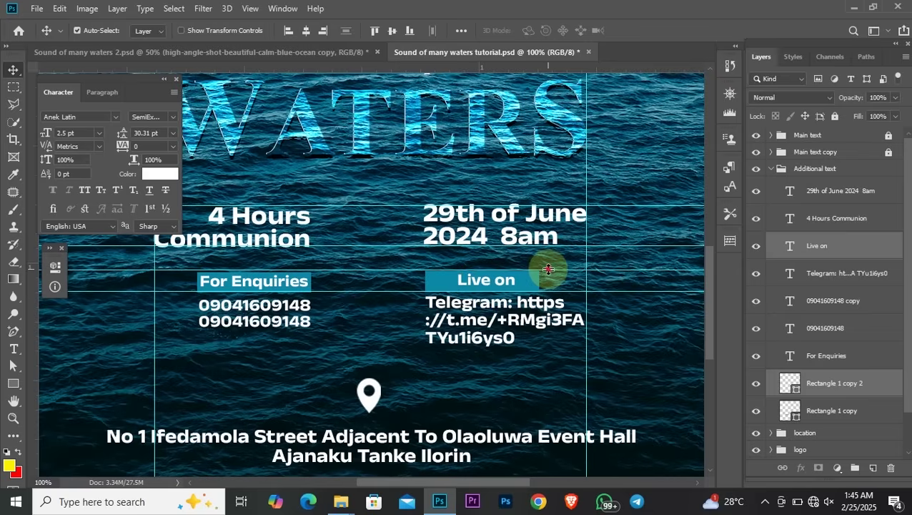
left_click_drag(548, 272, 547, 271)
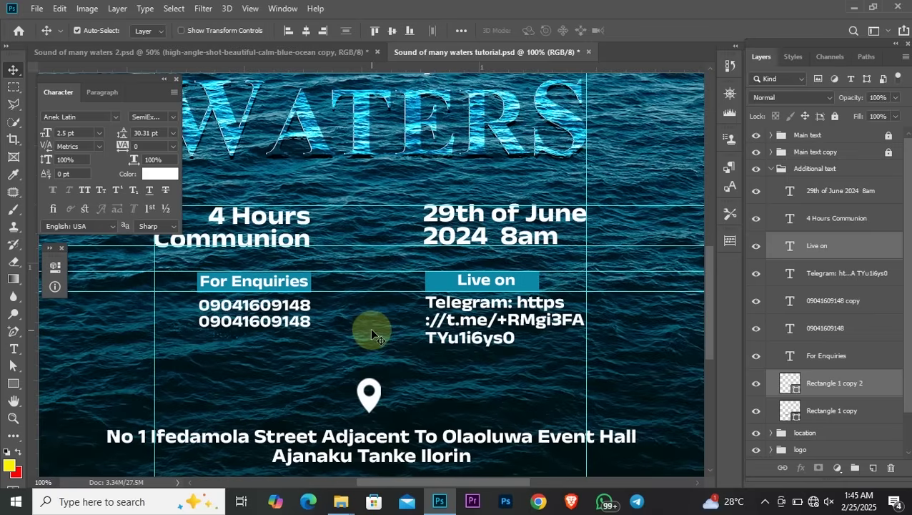
left_click_drag(406, 206, 406, 205)
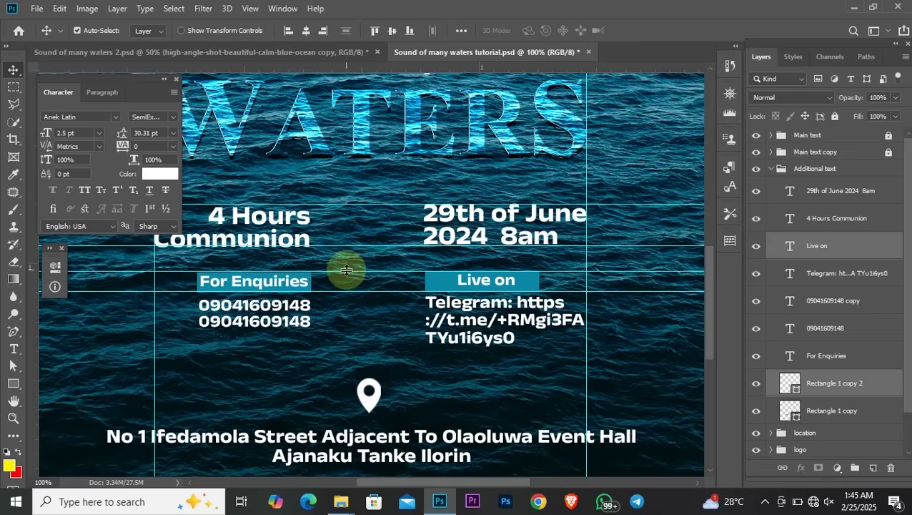
Nudge the 4 Hours Communion text up level with the 29th of June line, then zoom out
left_click(228, 240)
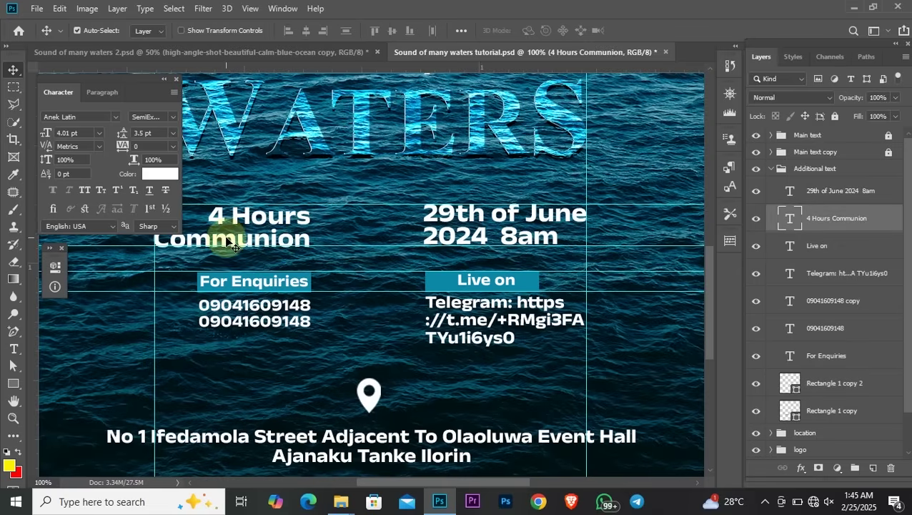
key("Up")
key("Up")
key("Up")
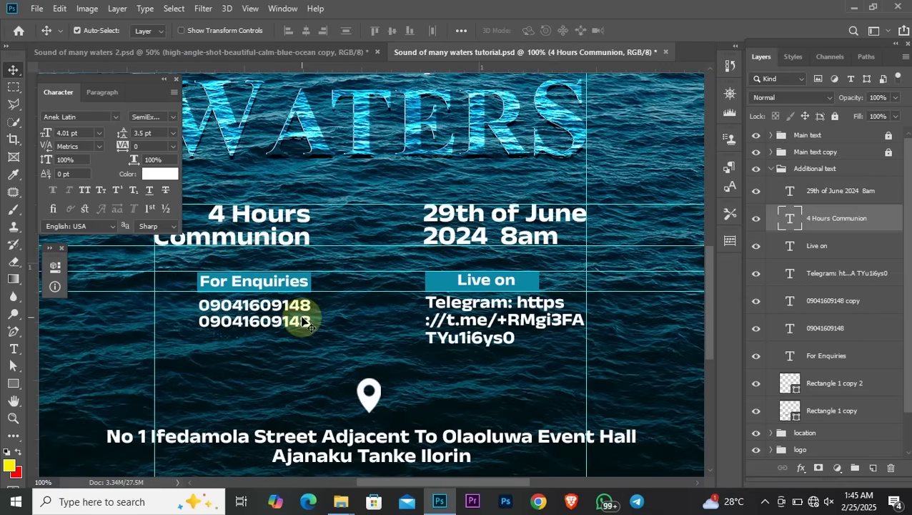
key("ctrl")
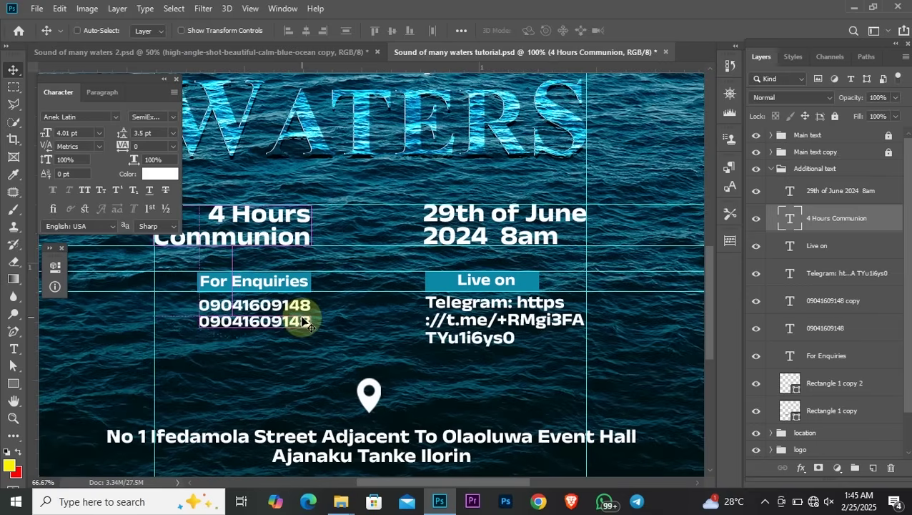
key("ctrl+minus")
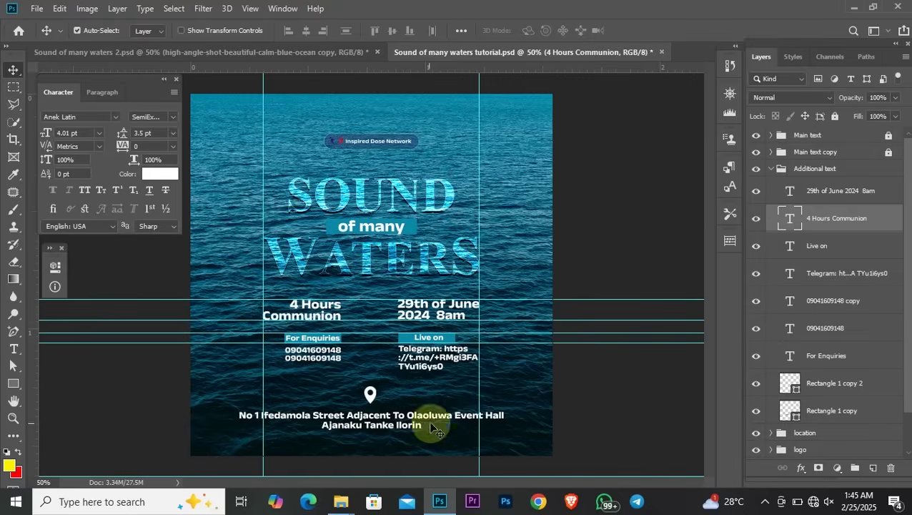
Collapse the Additional text group and save the poster
left_click(386, 423)
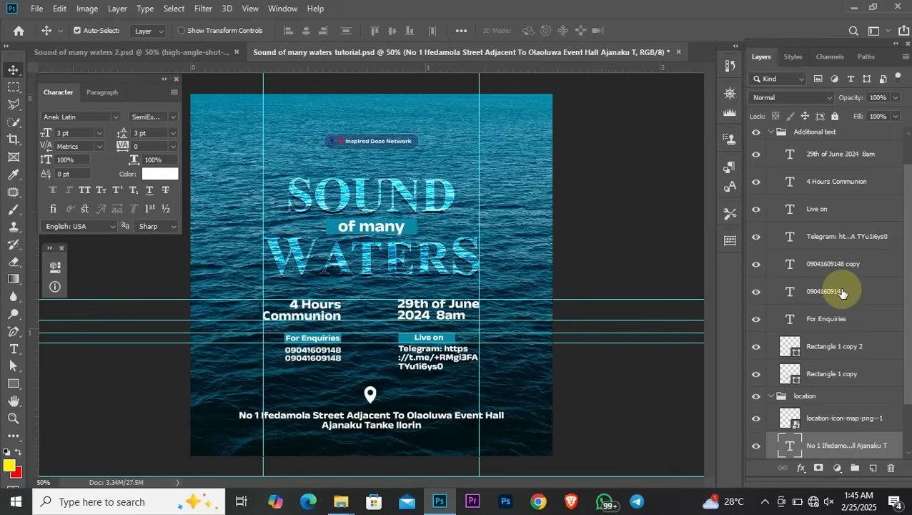
scroll(837, 293, "down", 3)
scroll(796, 207, "up", 3)
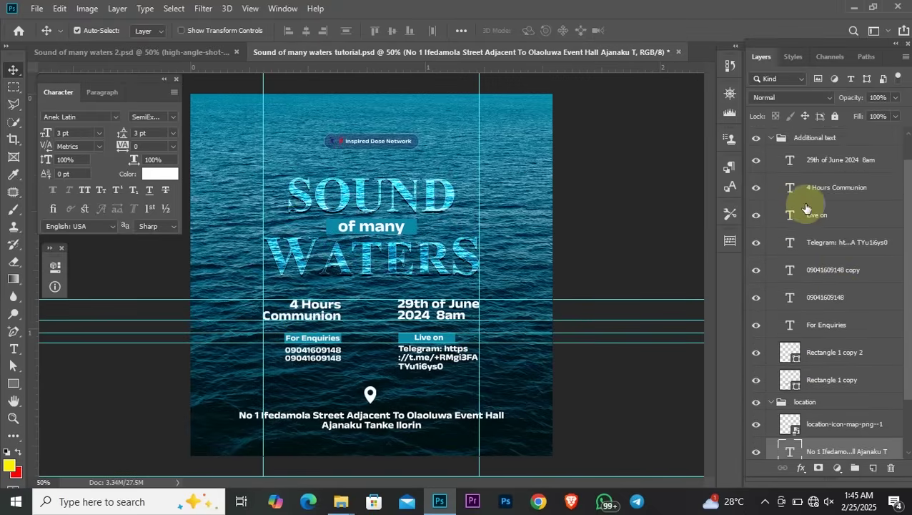
left_click(771, 137)
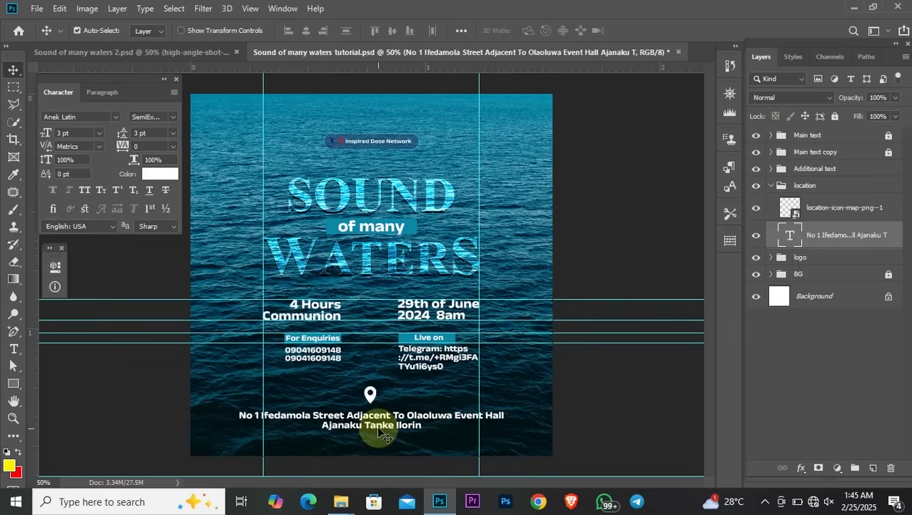
key("ctrl+s")
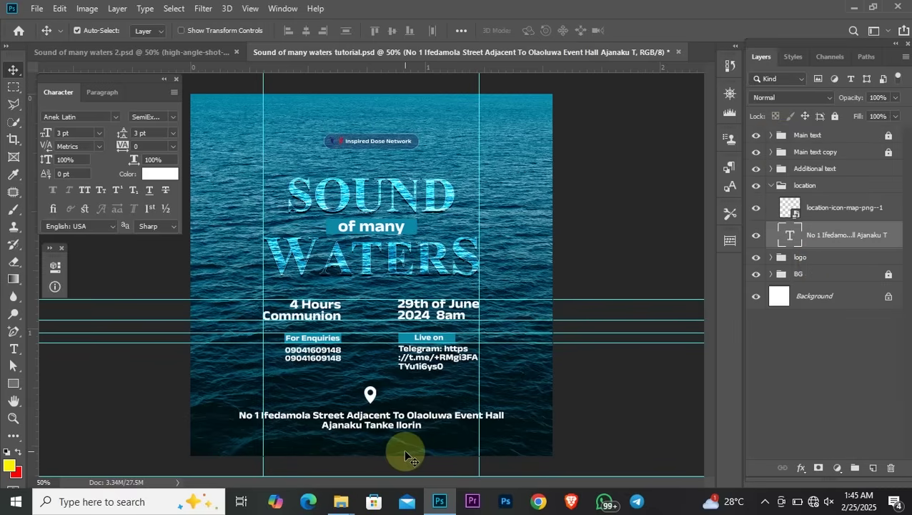
Scale the location pin icon down to about 10 percent
left_click(371, 399)
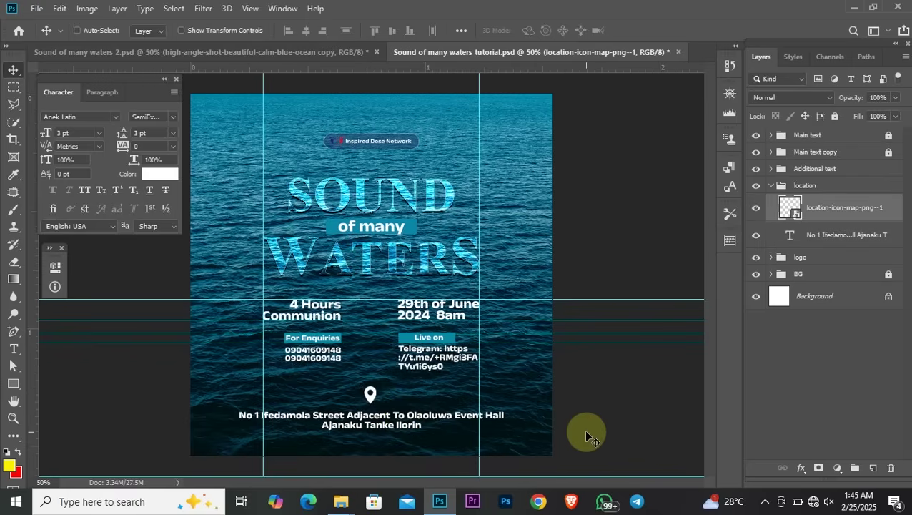
key("ctrl+t")
left_click_drag(363, 388, 370, 394)
key("Return")
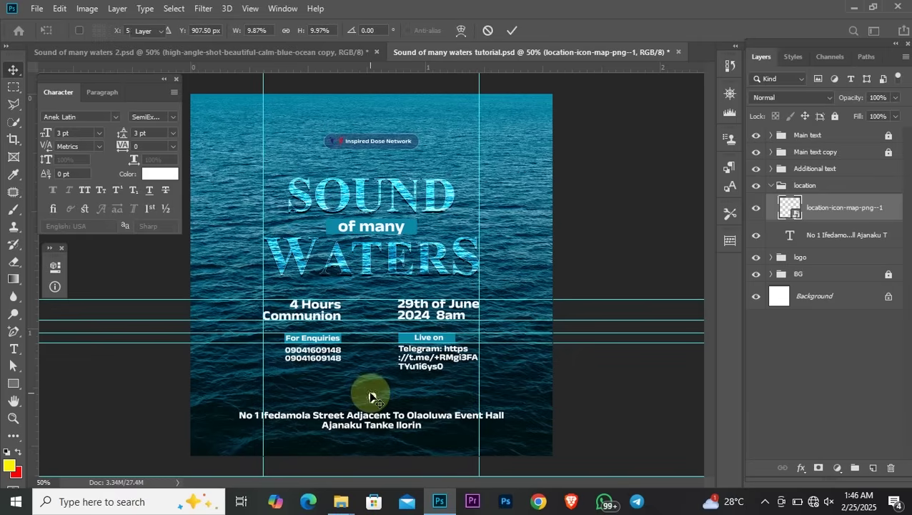
Scale the address text to about 83%, move it up under the pin, and recentre the pin
left_click(386, 426)
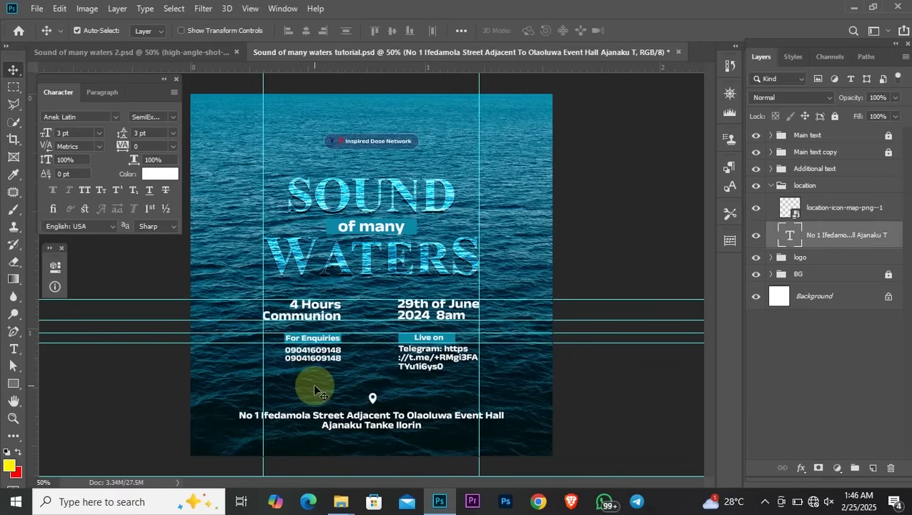
key("ctrl+t")
left_click_drag(237, 409, 284, 414)
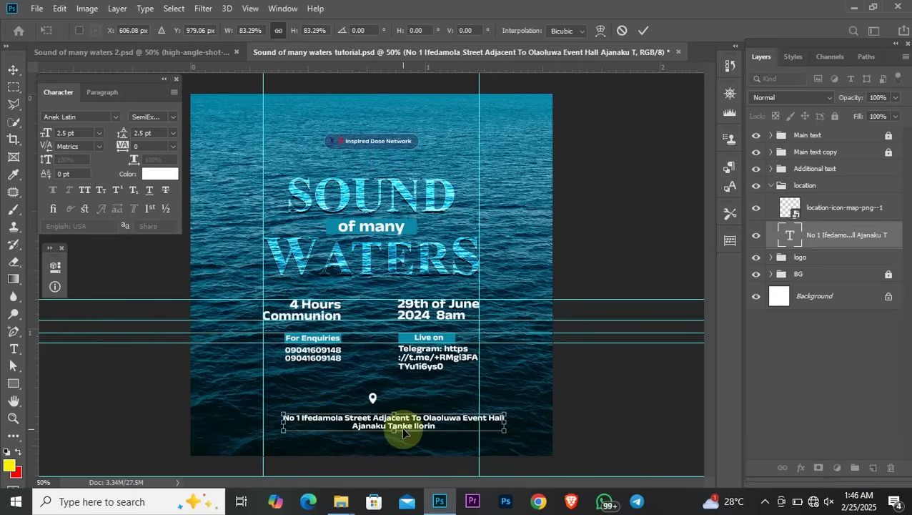
left_click_drag(424, 422, 404, 424)
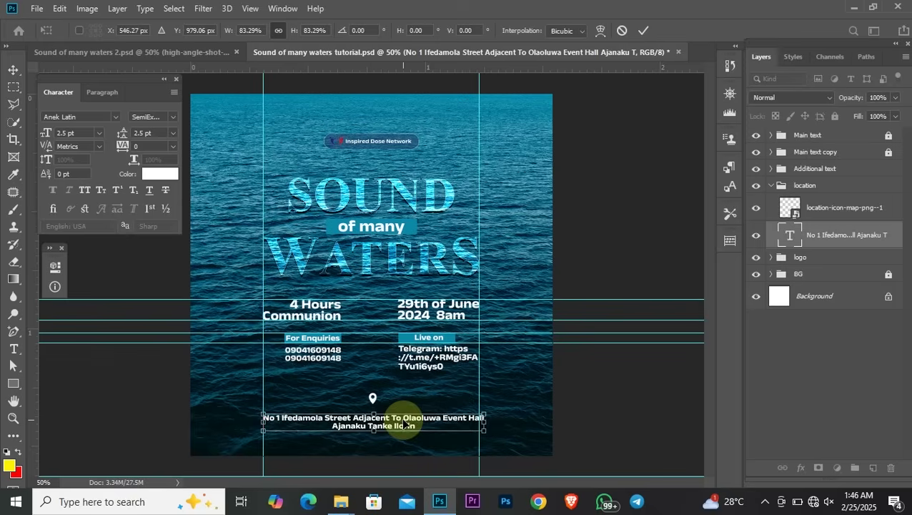
left_click_drag(483, 413, 472, 418)
key("Return")
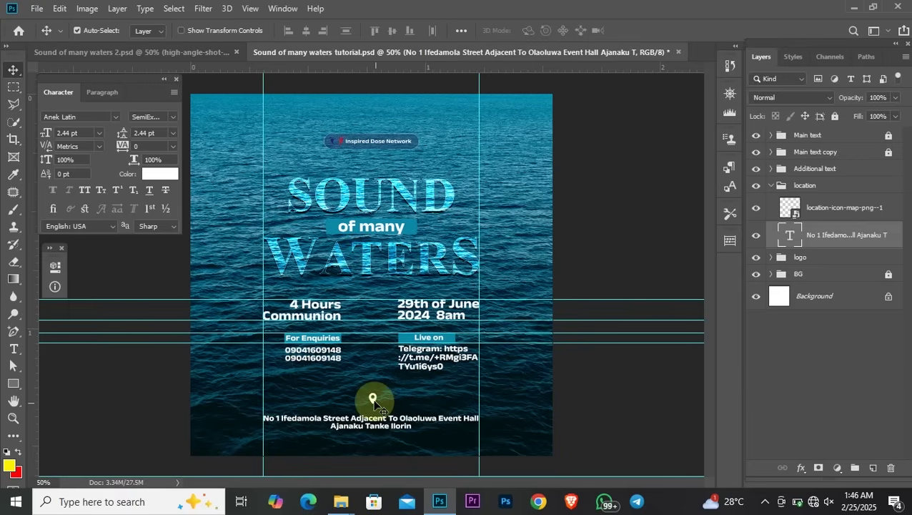
left_click_drag(375, 433, 378, 427)
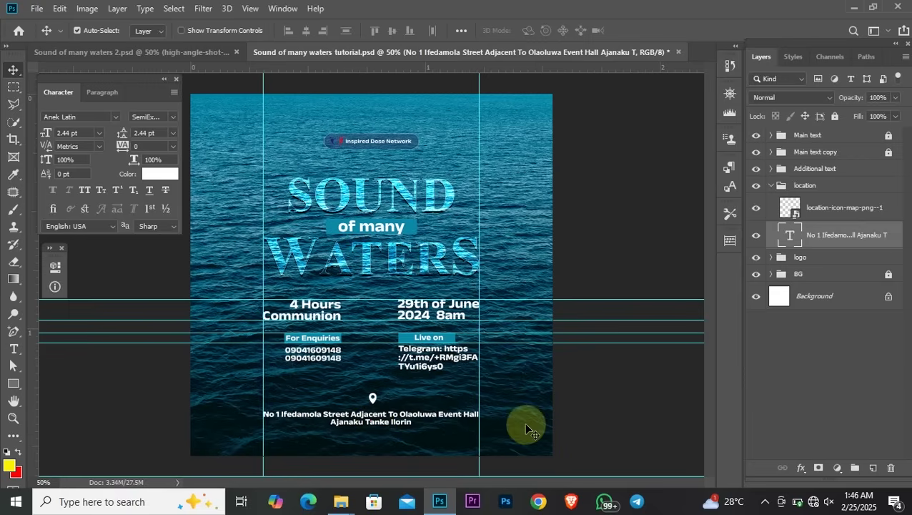
left_click(651, 382)
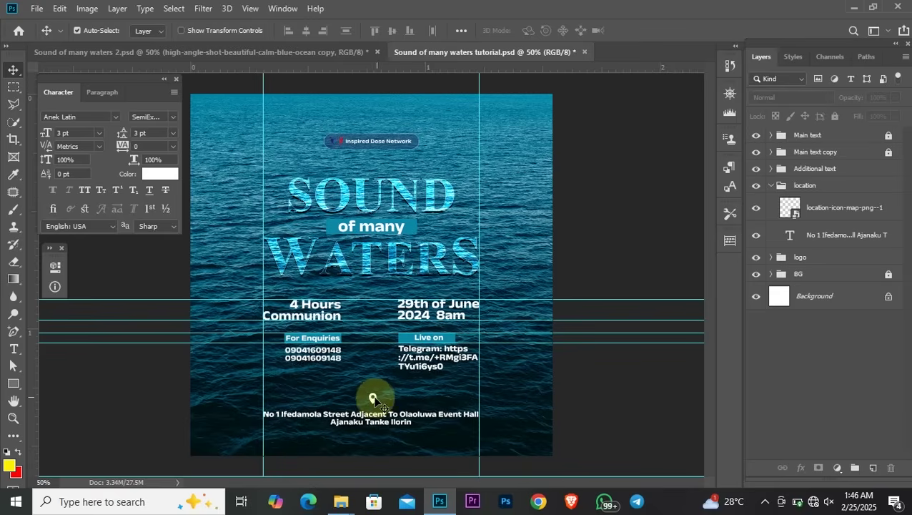
left_click_drag(373, 399, 371, 403)
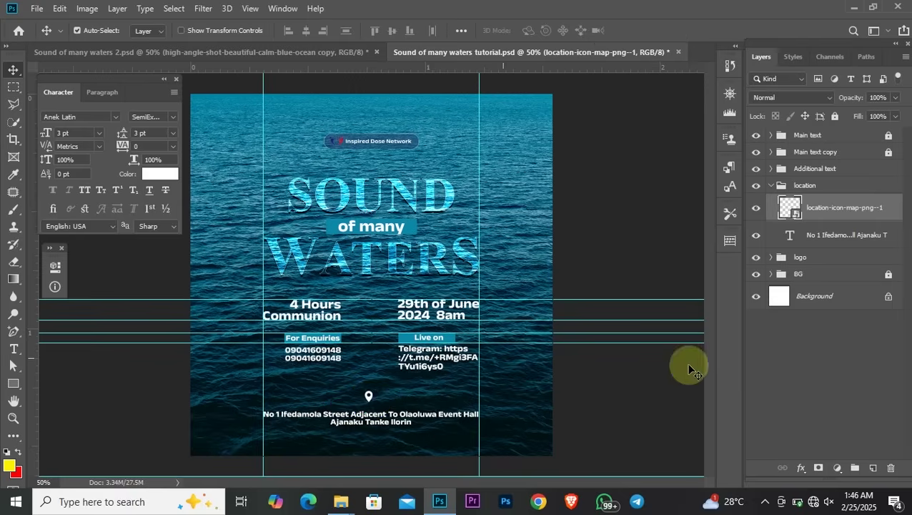
Collapse the location group and centre it horizontally on the poster with the Background
left_click(780, 187)
left_click(771, 185)
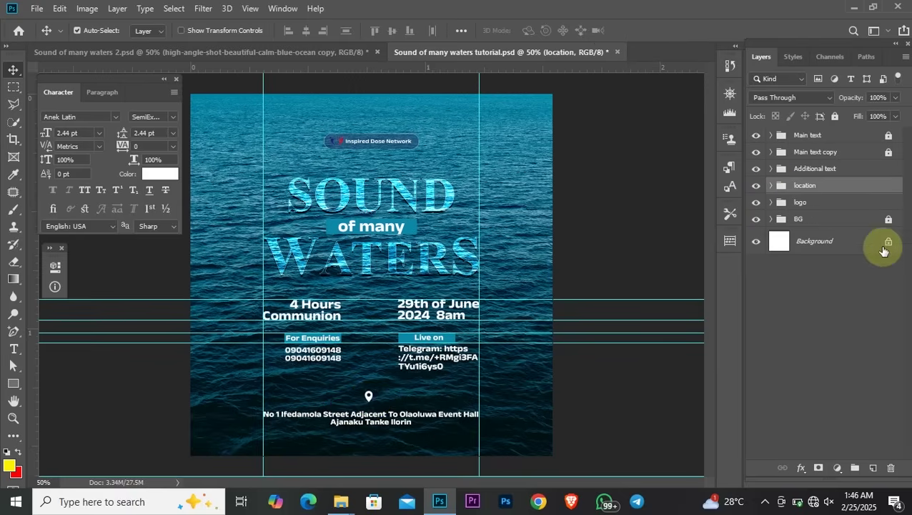
left_click(839, 250)
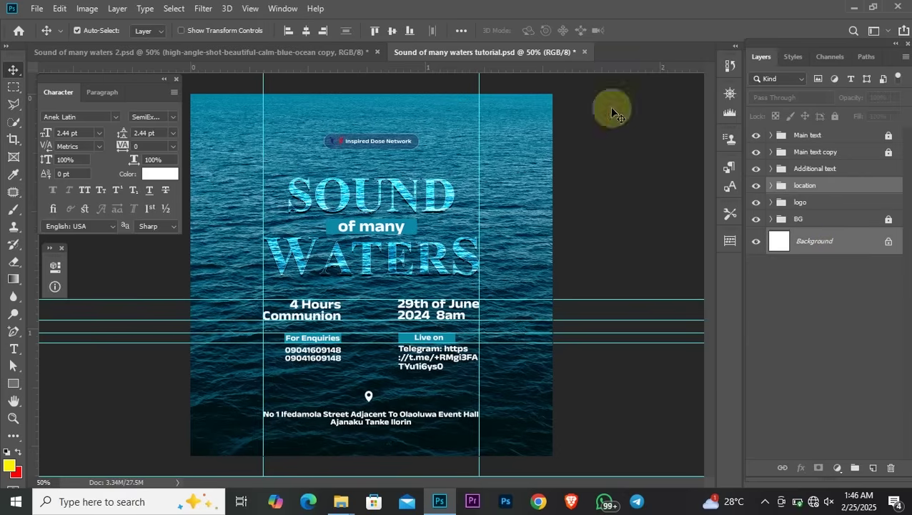
left_click(306, 32)
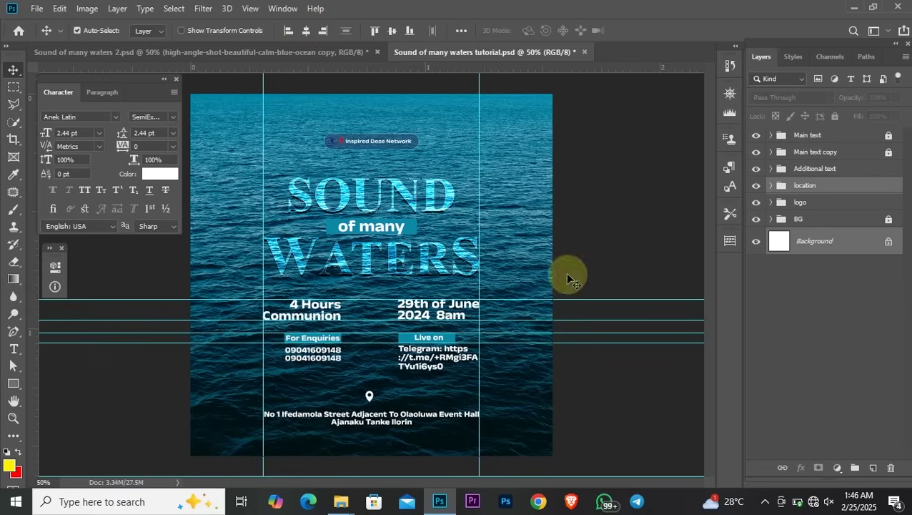
left_click(629, 381)
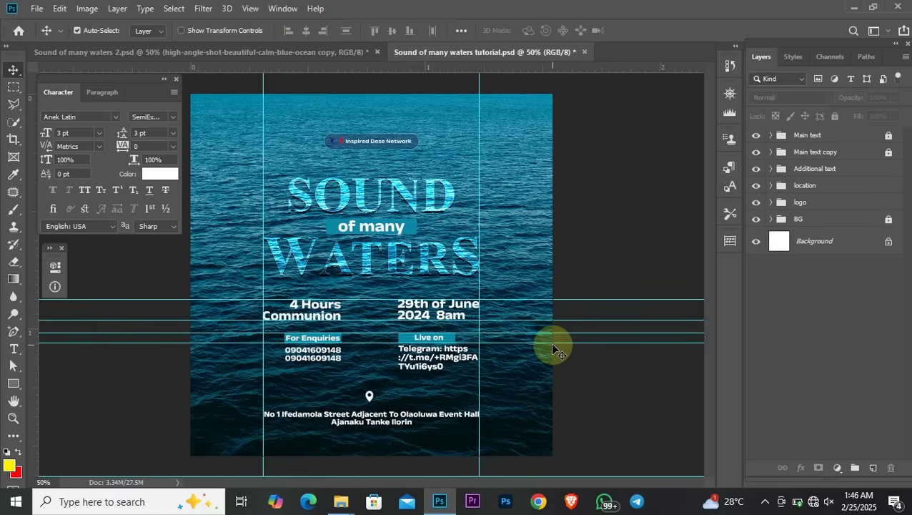
Drag the horizontal and vertical guides off the poster edges and save the file
left_click_drag(553, 344, 562, 467)
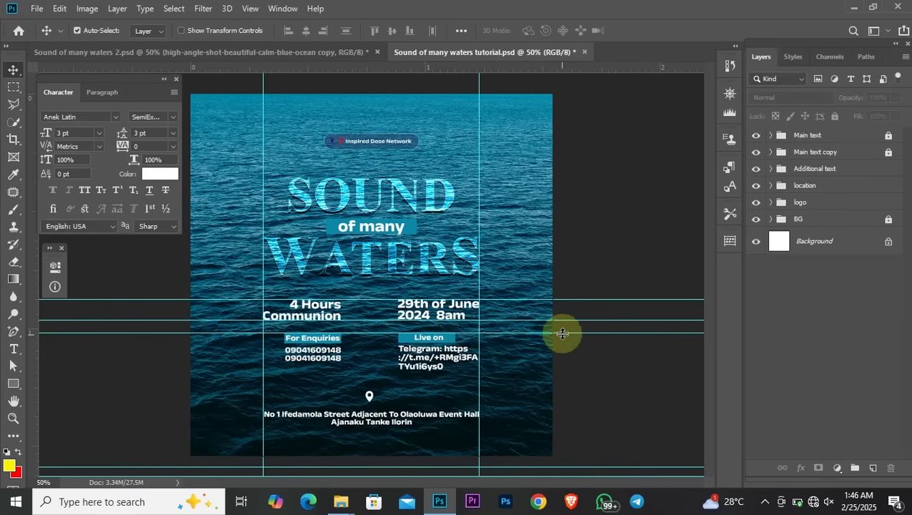
left_click_drag(562, 334, 590, 465)
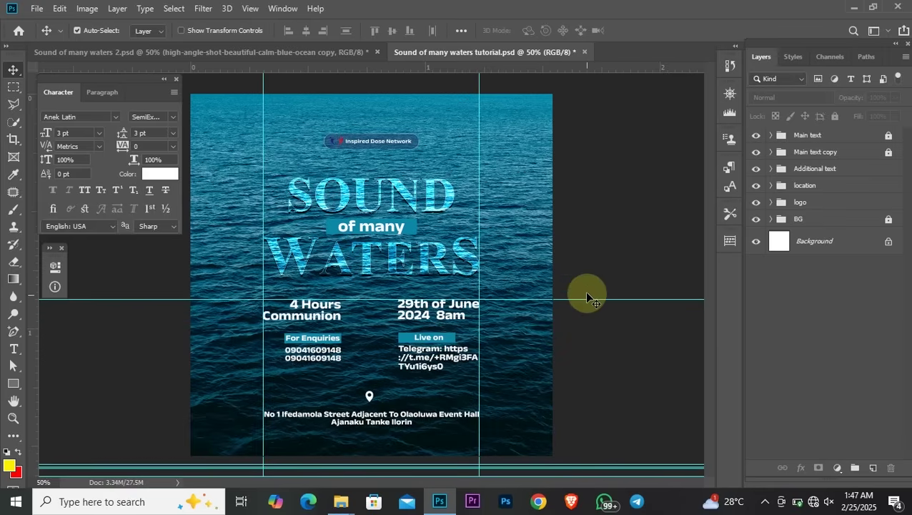
left_click_drag(586, 300, 599, 464)
left_click_drag(479, 280, 620, 282)
left_click_drag(264, 217, 147, 224)
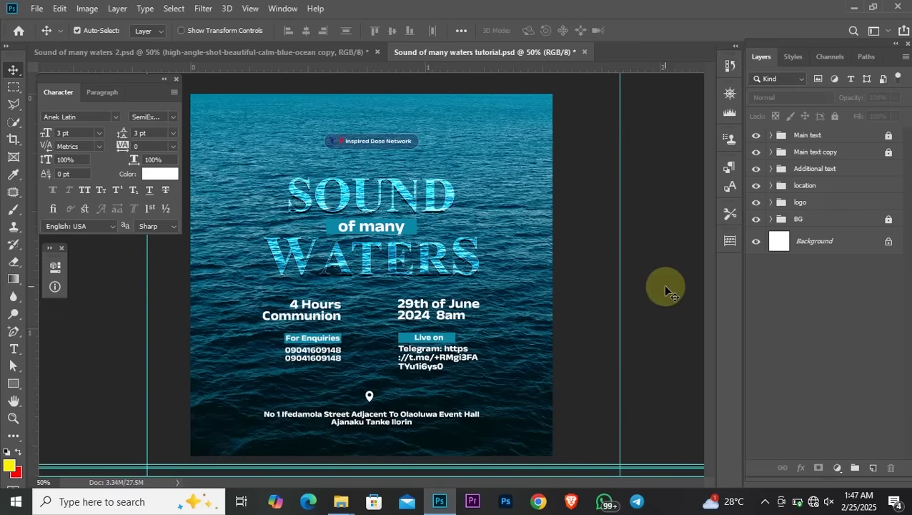
key("ctrl")
key("ctrl+s")
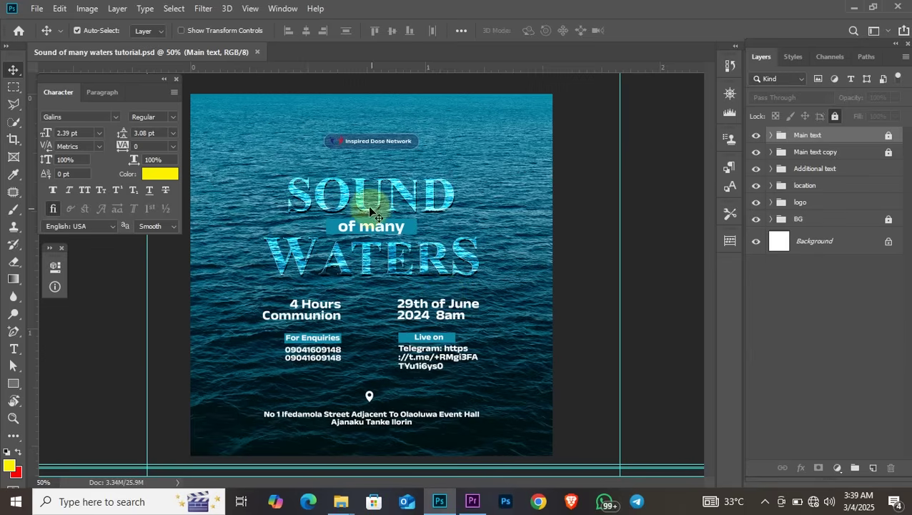
Add a new Layer 1 and fill it with 50% Gray at Normal, 100% opacity
left_click(873, 468)
left_click(36, 8)
mouse_move(60, 8)
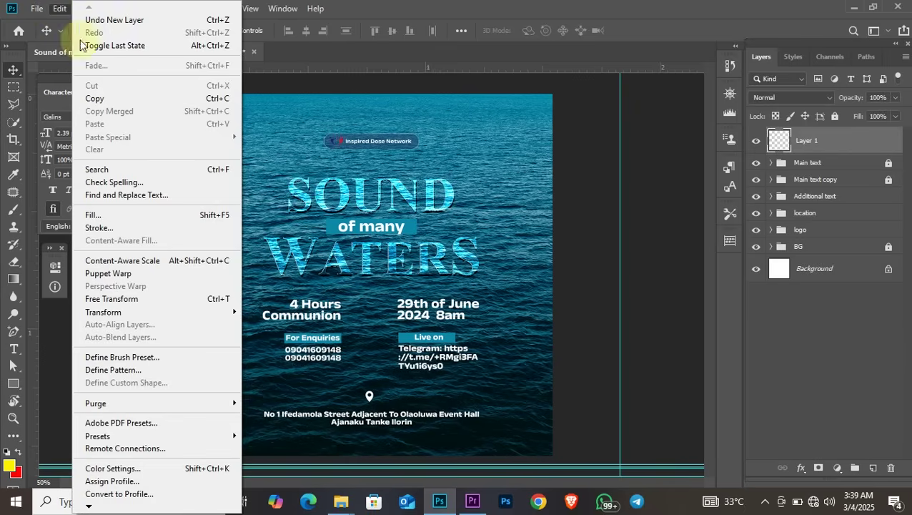
left_click(133, 213)
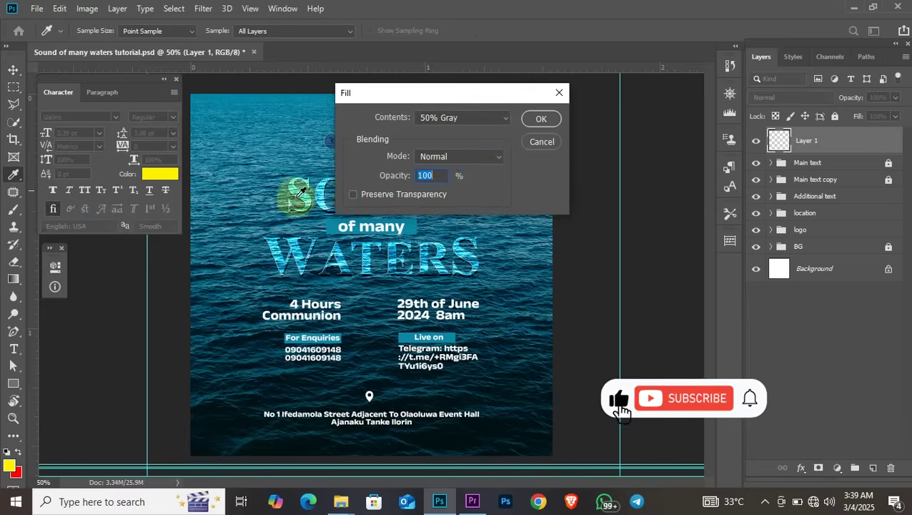
left_click(472, 118)
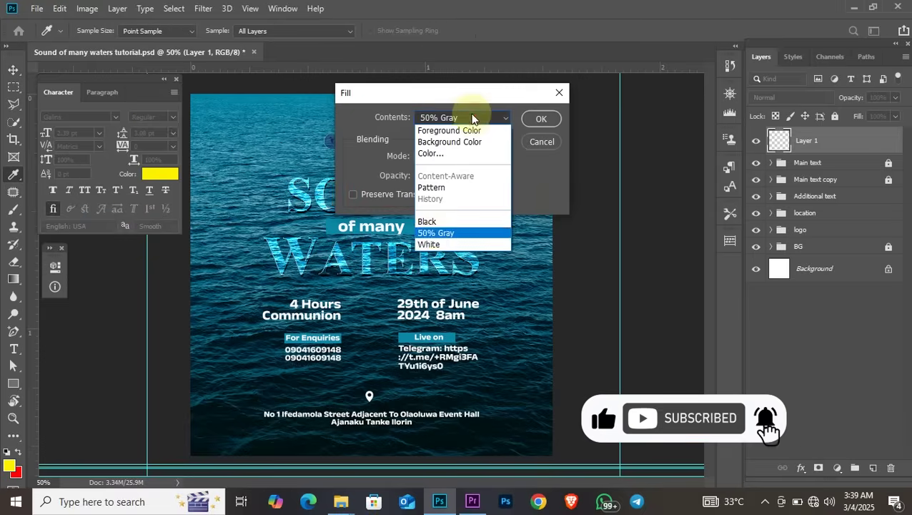
left_click(434, 234)
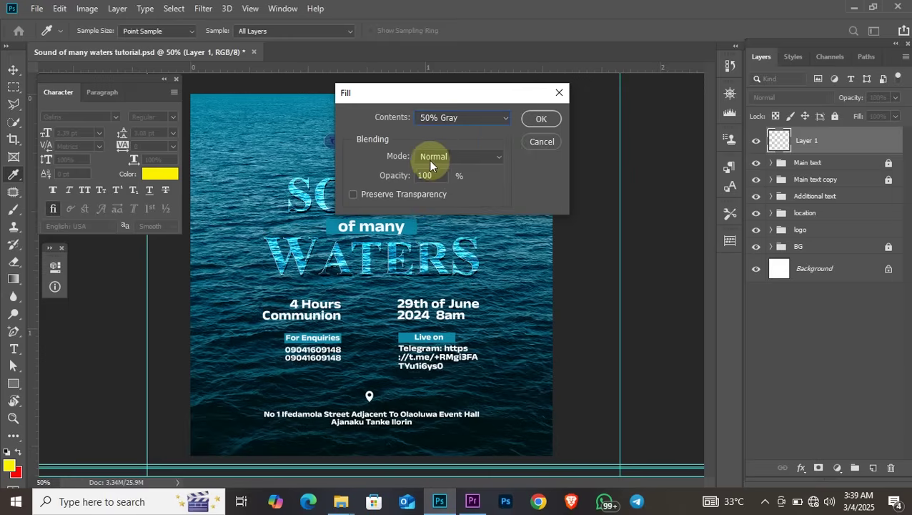
left_click(432, 174)
left_click(542, 120)
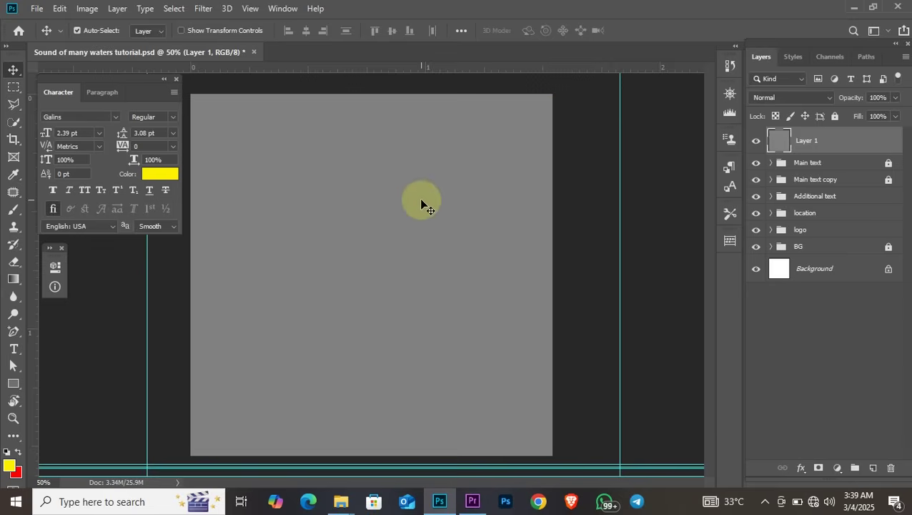
left_click(201, 10)
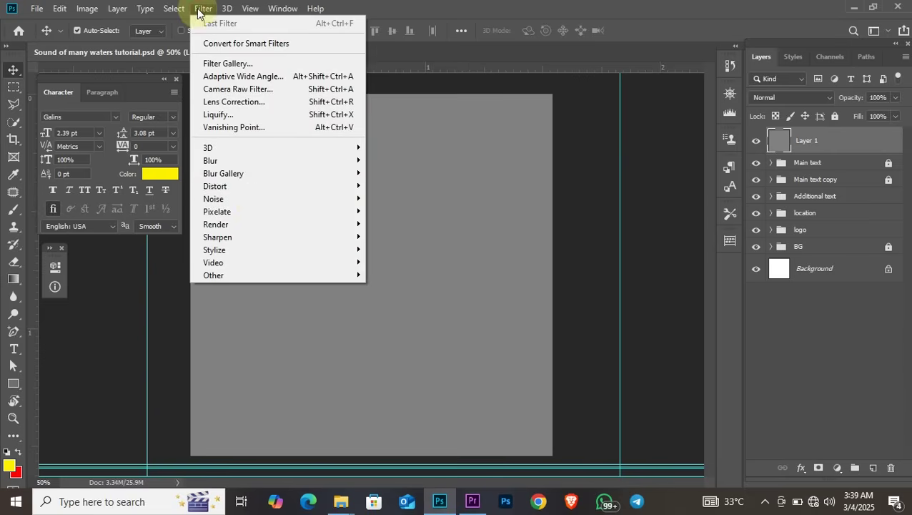
Apply Add Noise to Layer 1 at 23% amount with Uniform distribution
mouse_move(242, 205)
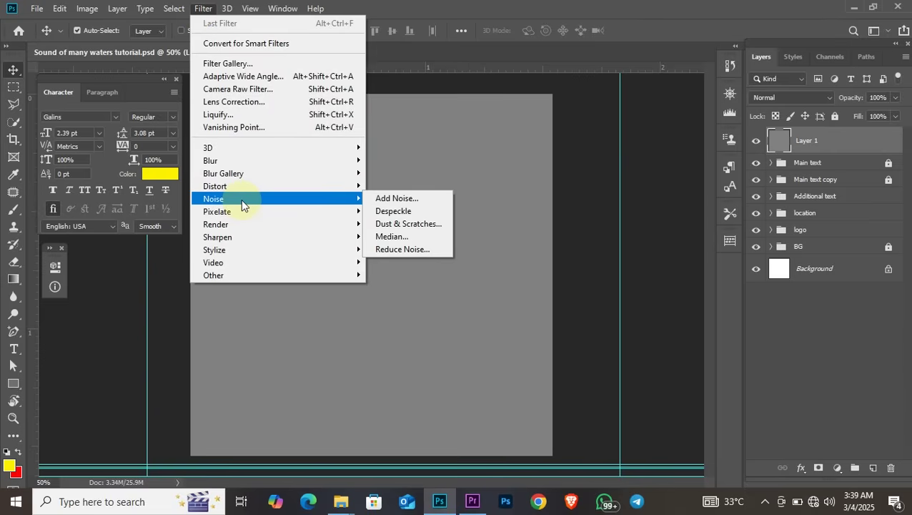
left_click(400, 199)
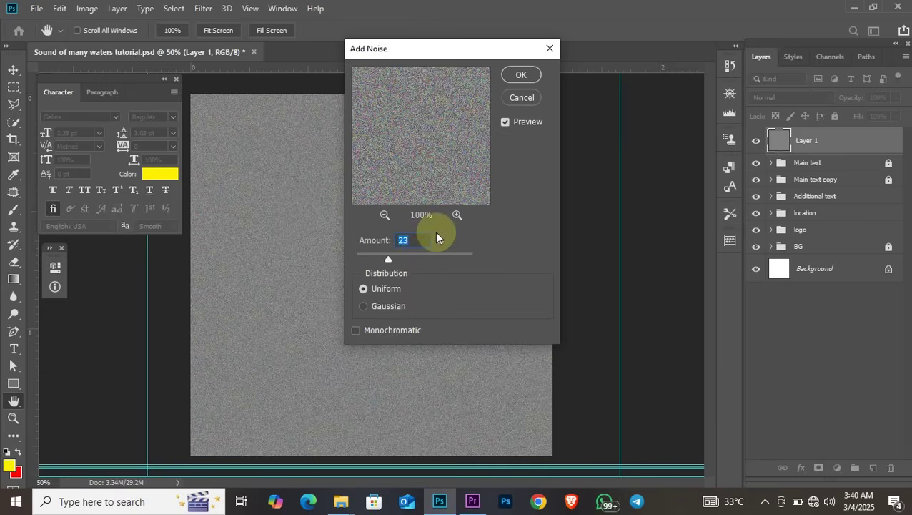
left_click(521, 76)
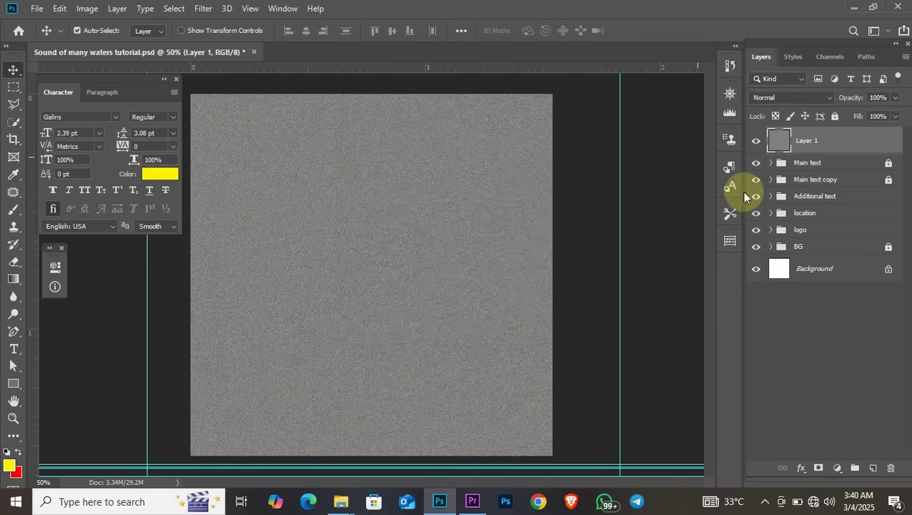
Set the noise layer to Soft Light at 23% opacity and lock it completely
left_click(782, 99)
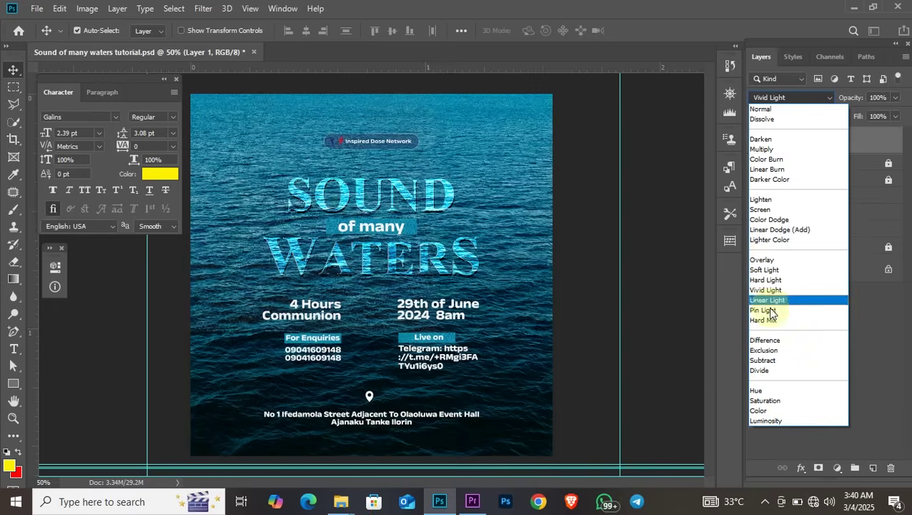
left_click(770, 270)
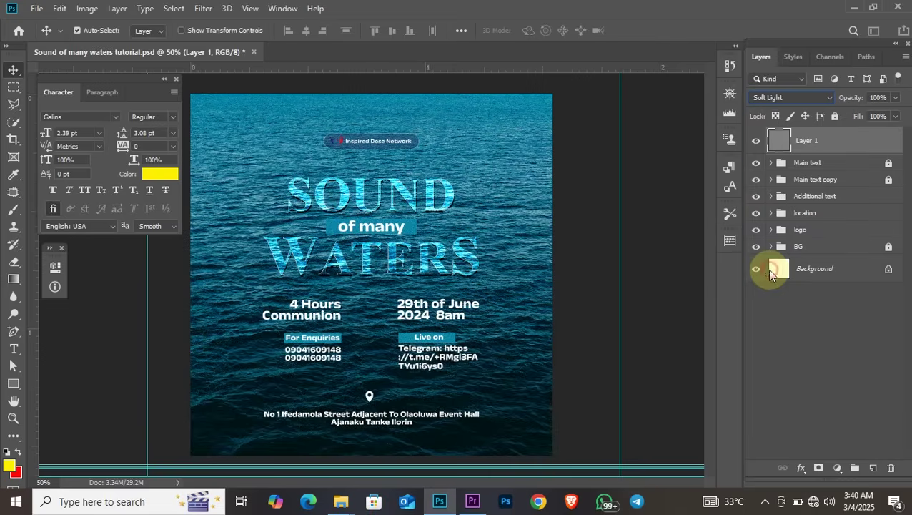
left_click(881, 98)
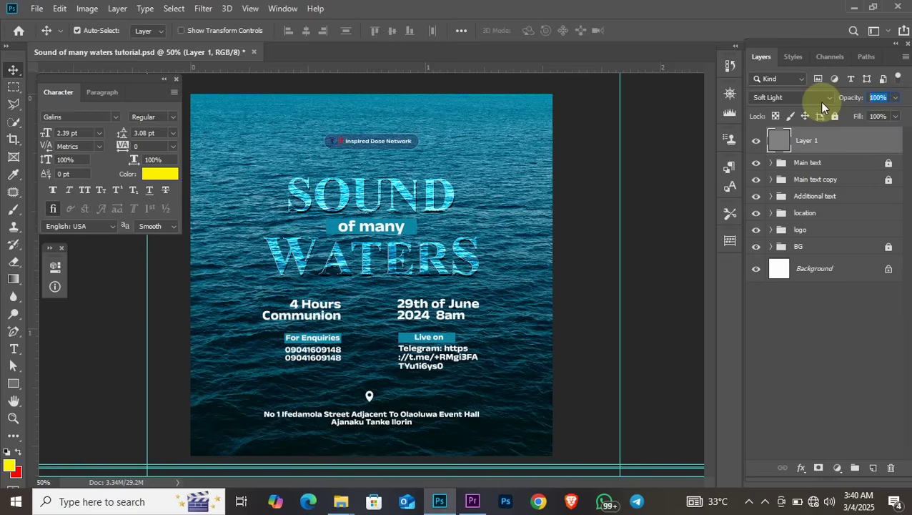
type("23")
key("Return")
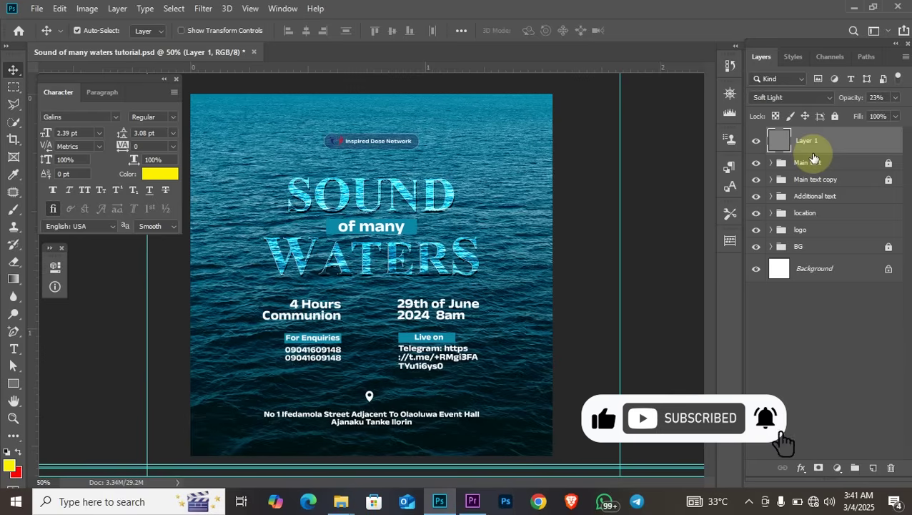
left_click(835, 117)
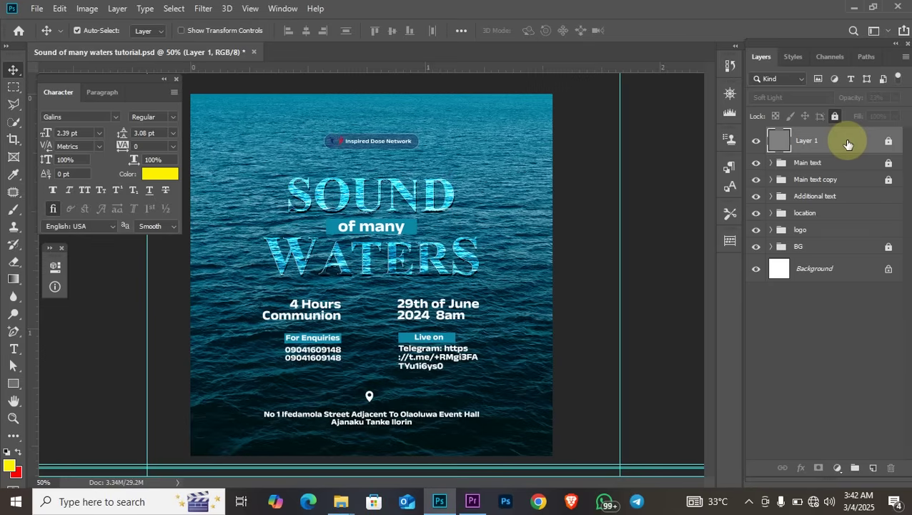
key("ctrl")
Stamp all visible layers into a new Layer 2 and convert it to a Smart Object
key("ctrl+alt+shift+e")
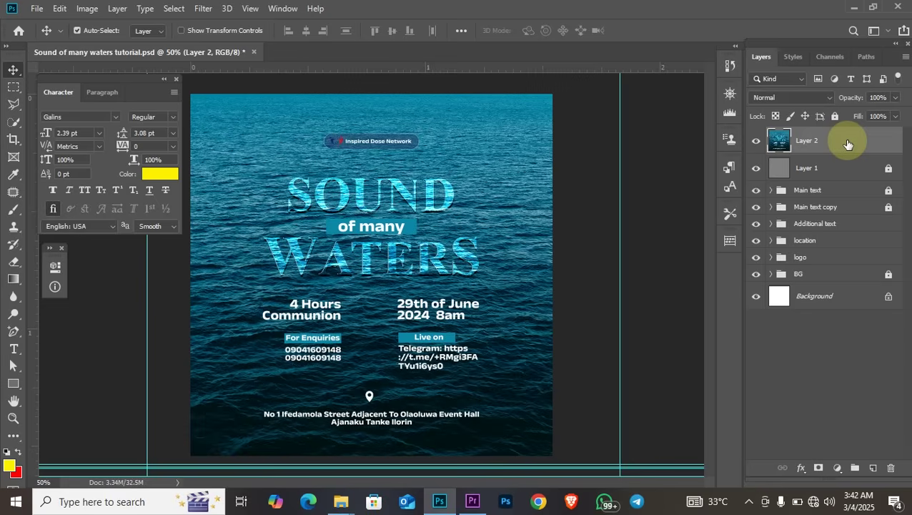
left_click(758, 142)
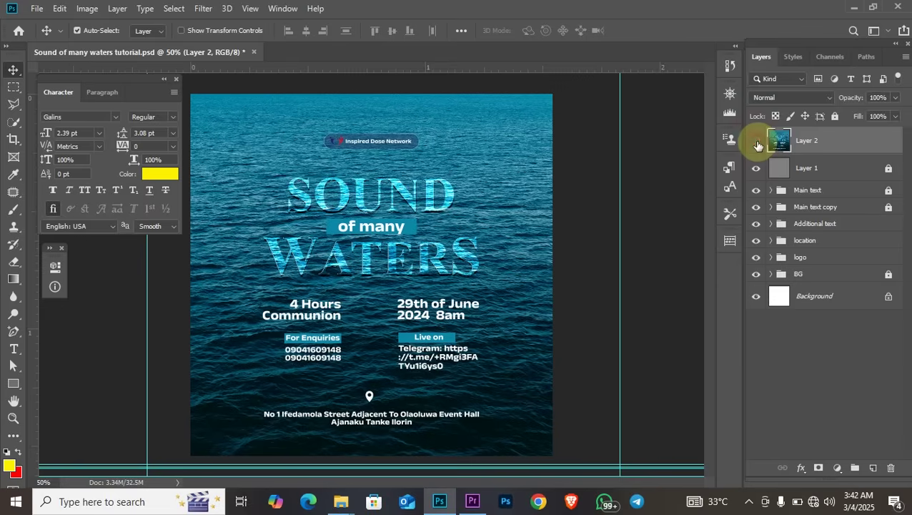
left_click(757, 142)
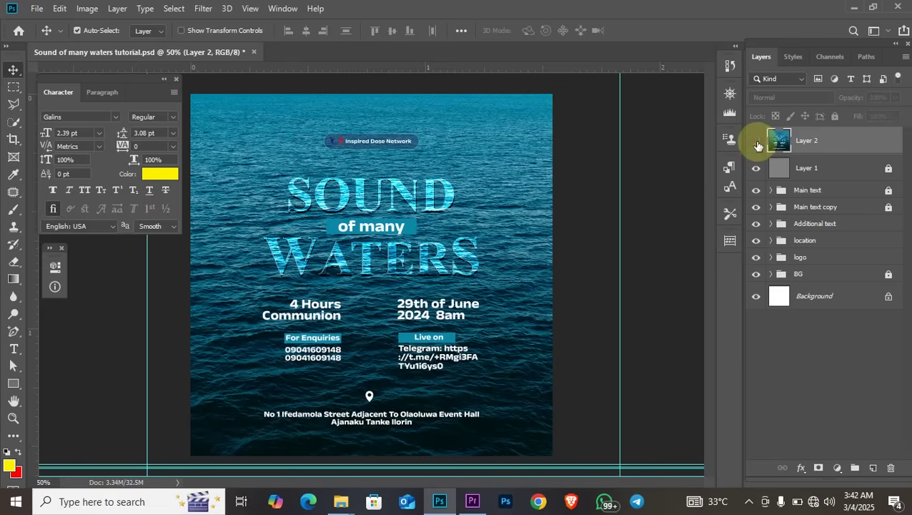
right_click(843, 148)
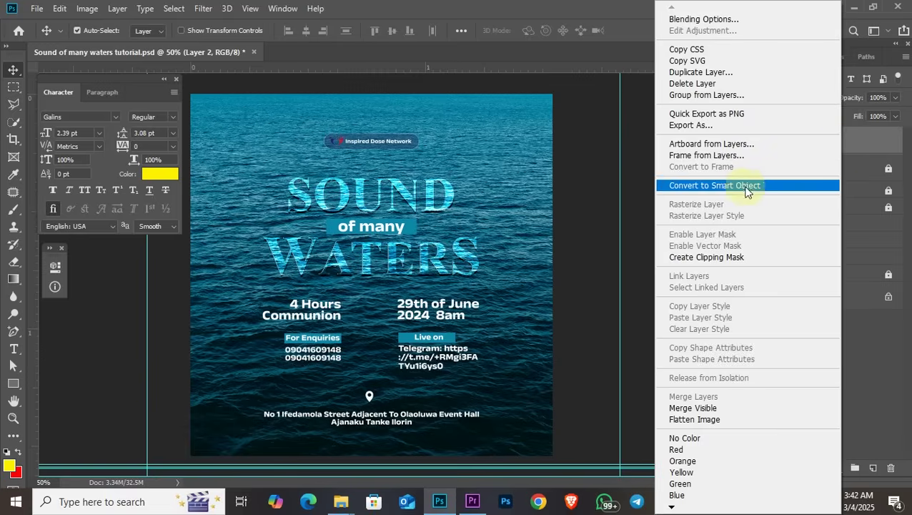
left_click(741, 188)
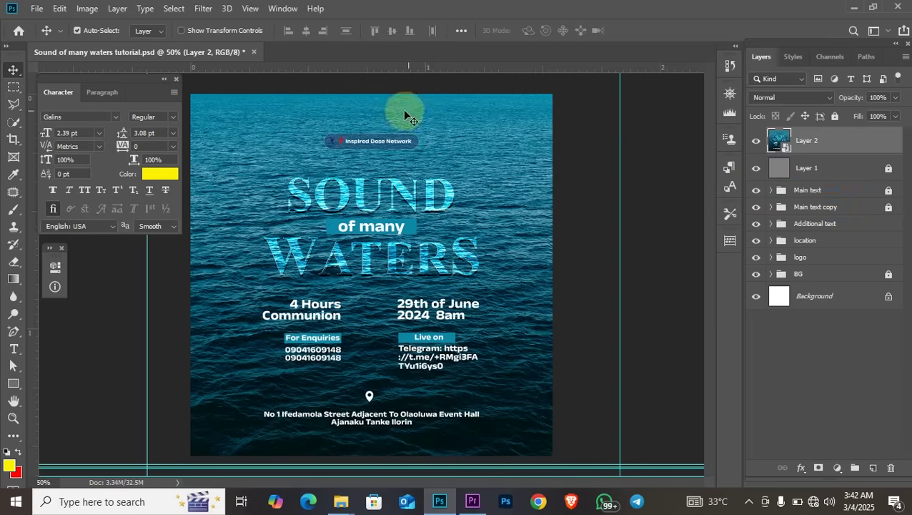
left_click(201, 8)
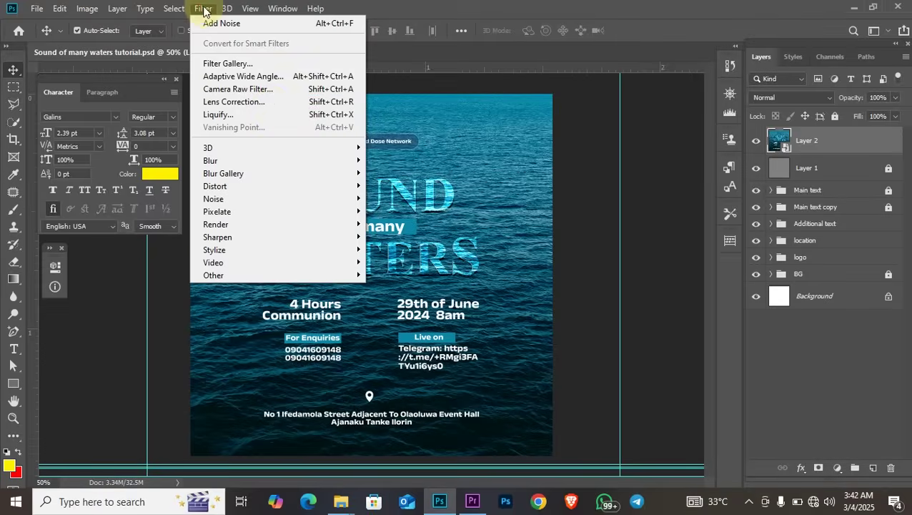
In Camera Raw on Layer 2, set Temperature -4, Tint -4 and Exposure -0.10
left_click(258, 90)
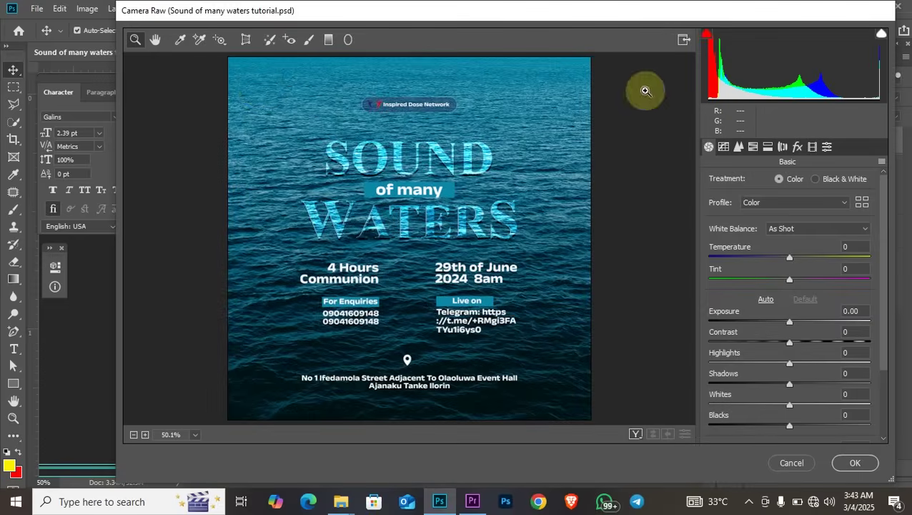
left_click_drag(536, 12, 506, 12)
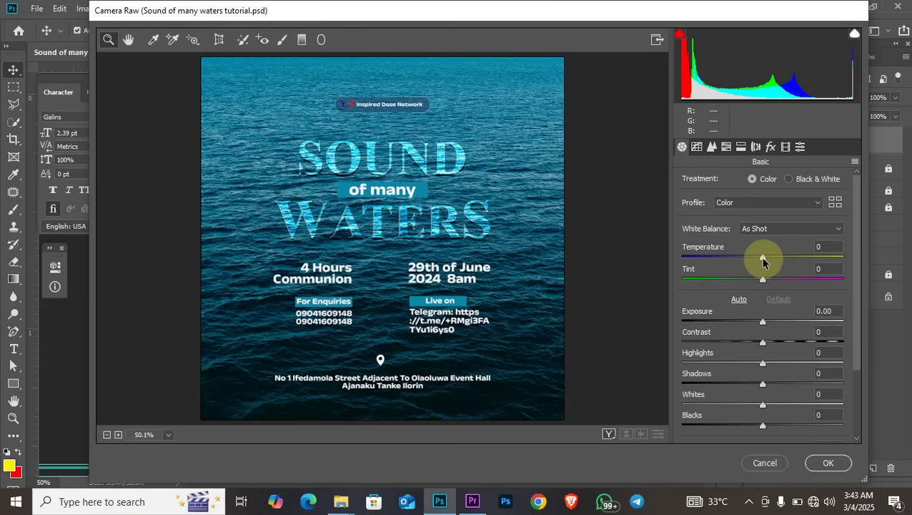
left_click_drag(763, 261, 761, 263)
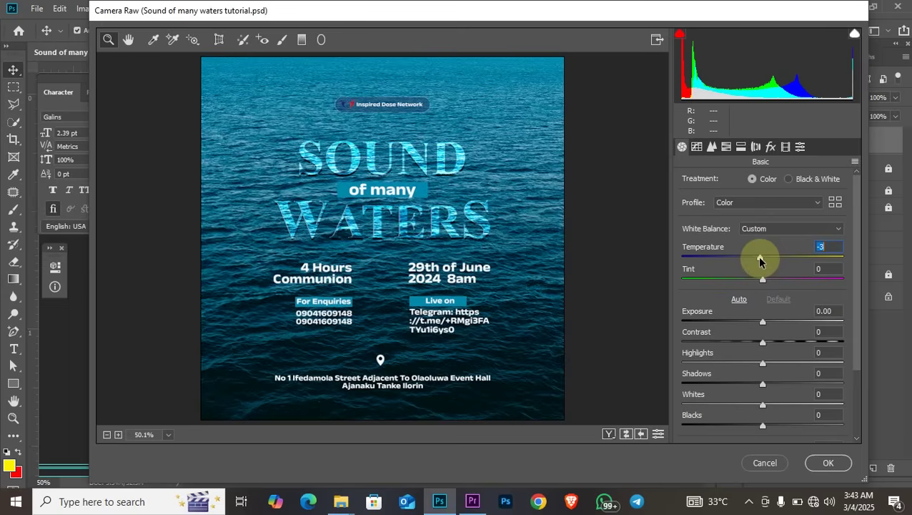
left_click_drag(759, 262, 801, 263)
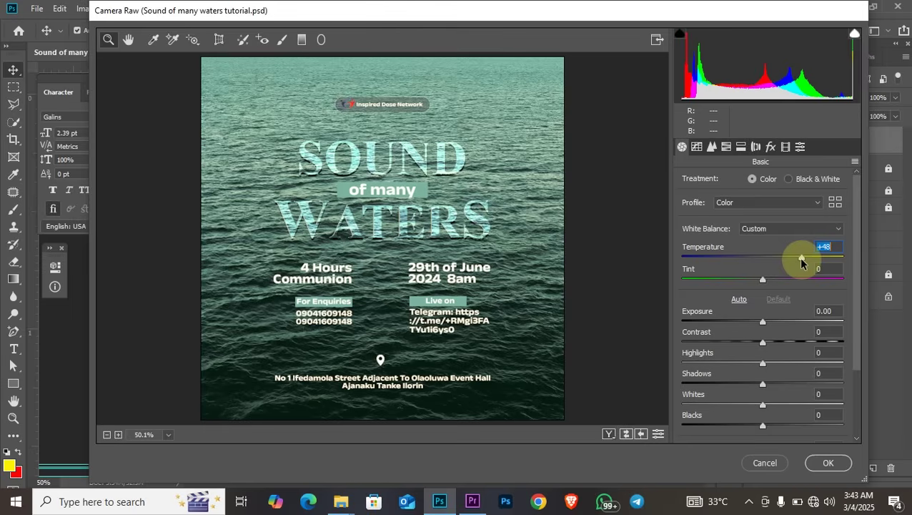
left_click_drag(801, 261, 759, 246)
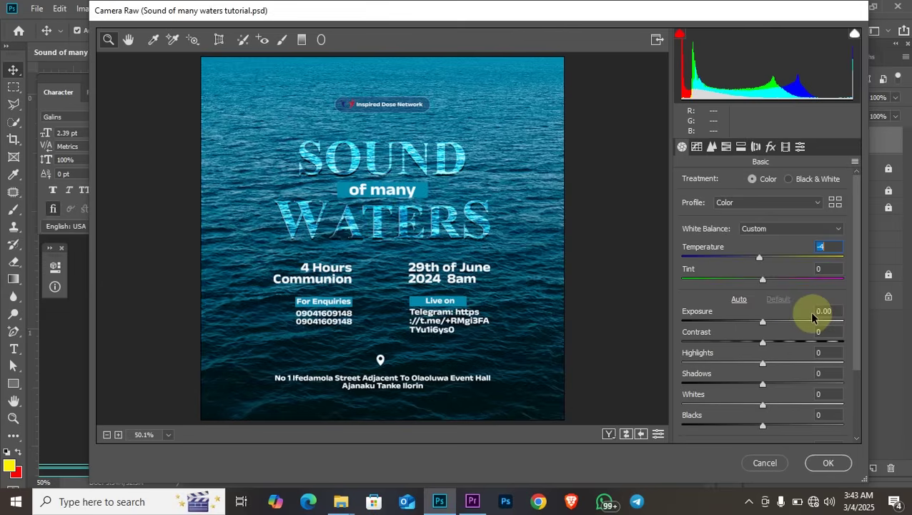
mouse_move(764, 284)
left_mouse_down()
mouse_move(751, 282)
mouse_move(760, 282)
left_mouse_up()
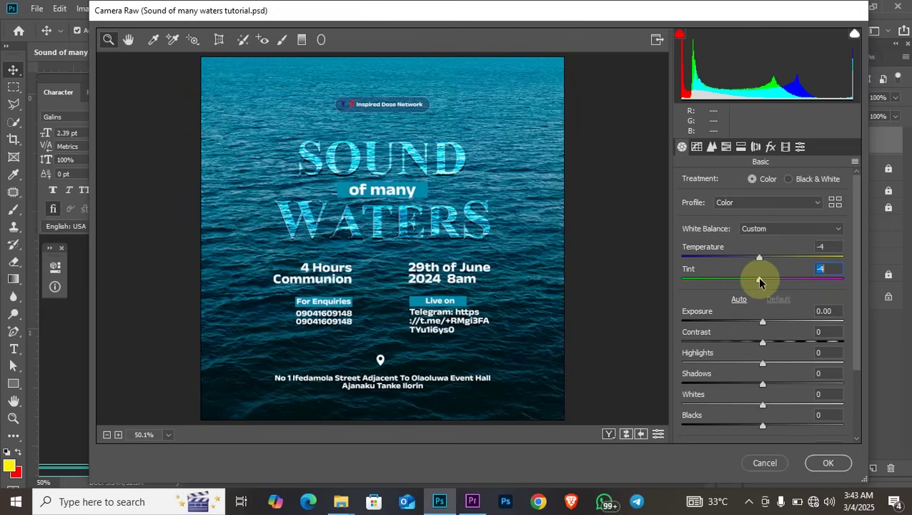
left_click_drag(763, 323, 772, 343)
Set Highlights +33, Shadows -11, Whites +3, Blacks -6, Clarity +8 and Saturation +18
left_click(764, 343)
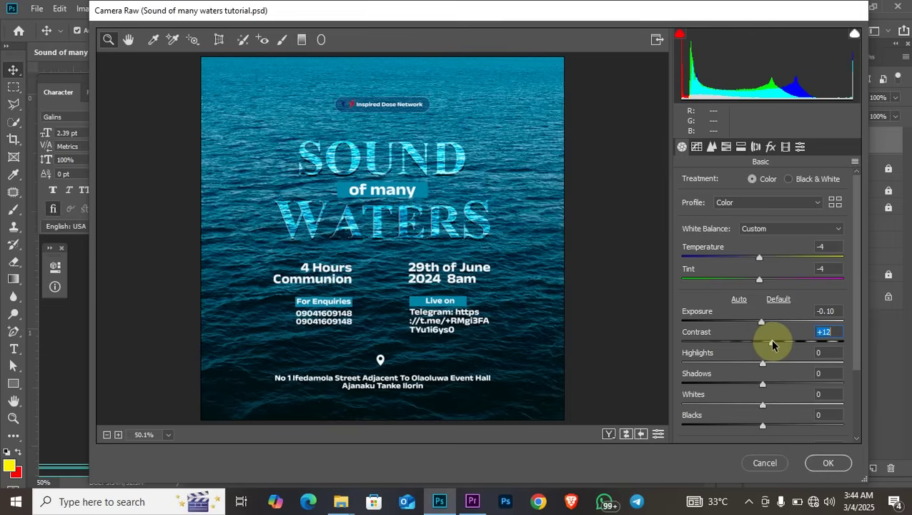
left_click_drag(763, 363, 788, 356)
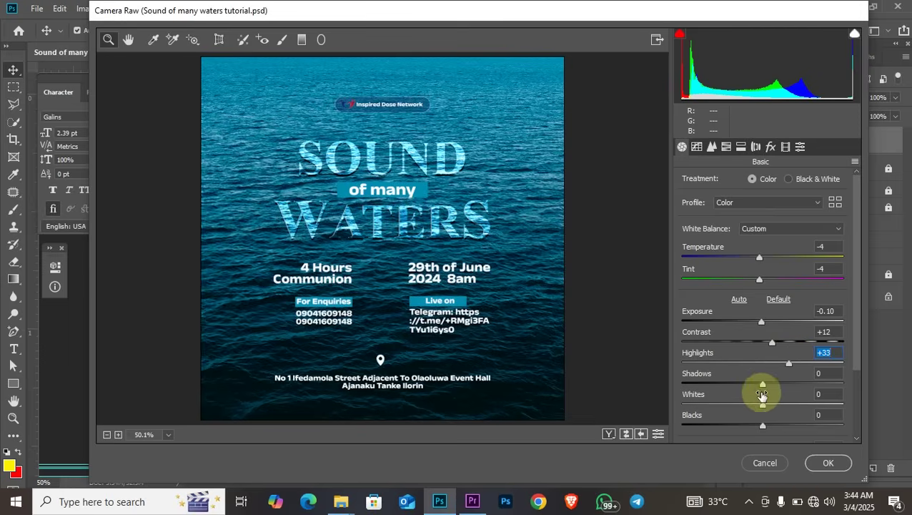
left_click_drag(763, 385, 750, 385)
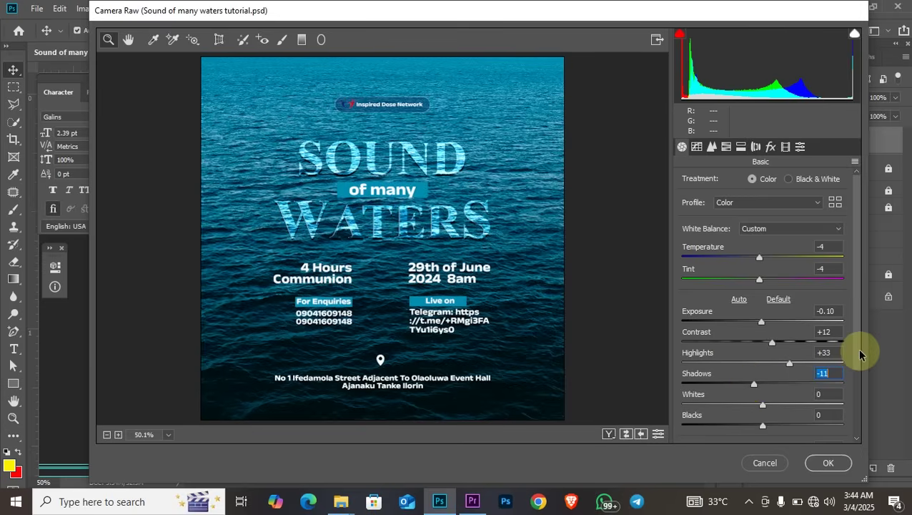
scroll(859, 366, "down", 2)
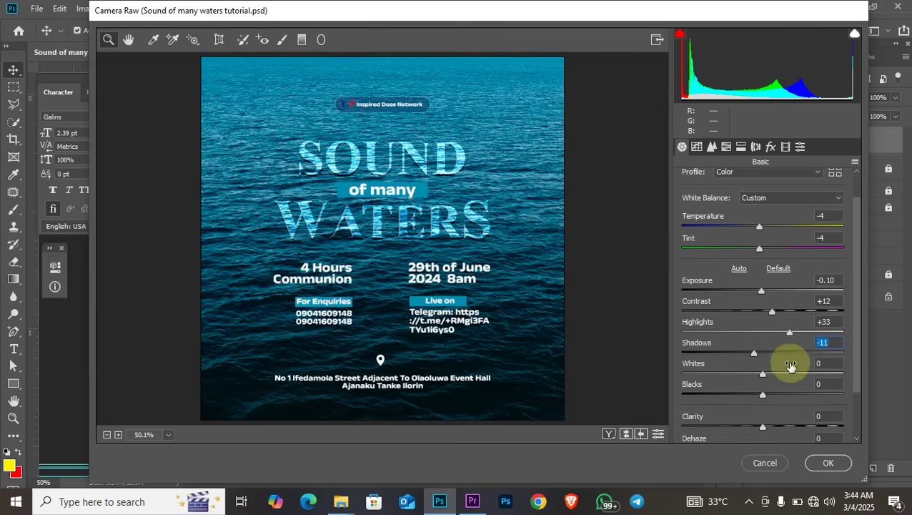
mouse_move(763, 377)
left_mouse_down()
mouse_move(799, 374)
mouse_move(763, 370)
left_mouse_up()
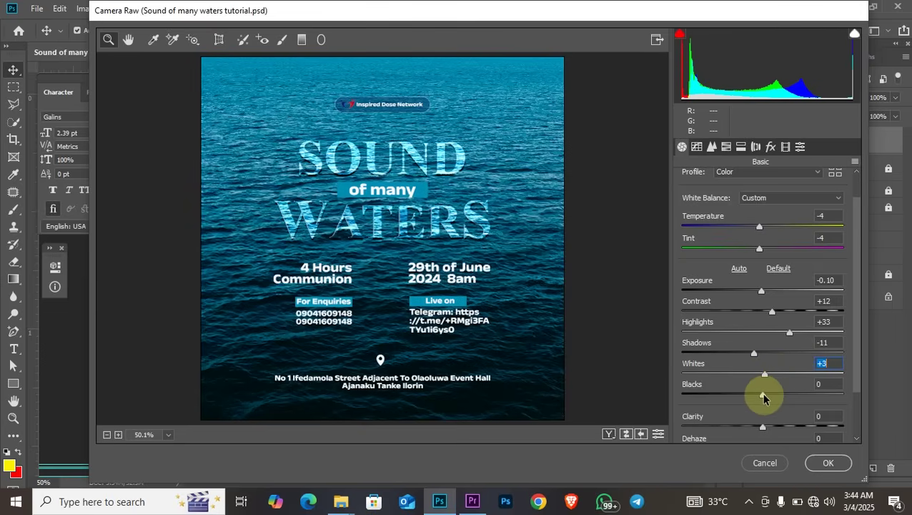
mouse_move(764, 397)
left_mouse_down()
mouse_move(743, 401)
mouse_move(758, 398)
left_mouse_up()
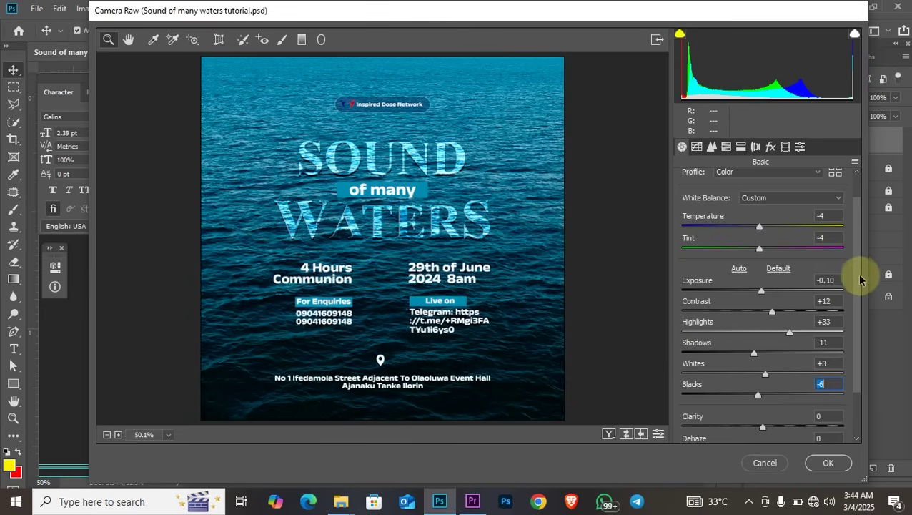
scroll(861, 318, "down", 1)
scroll(861, 318, "down", 1)
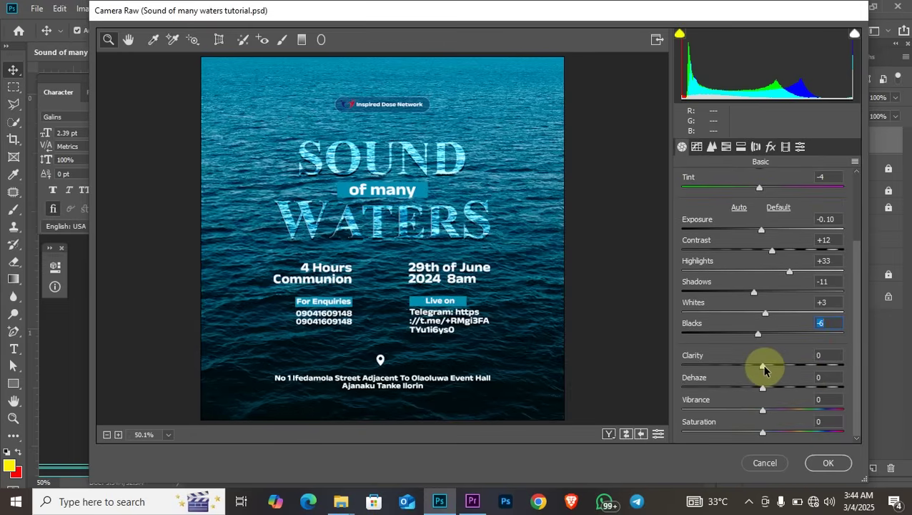
left_click_drag(764, 367, 770, 368)
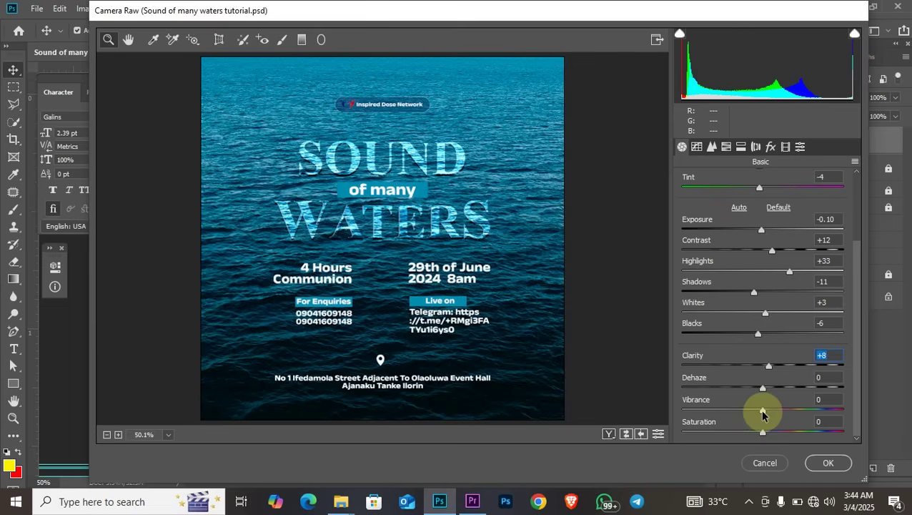
left_click_drag(763, 431, 777, 431)
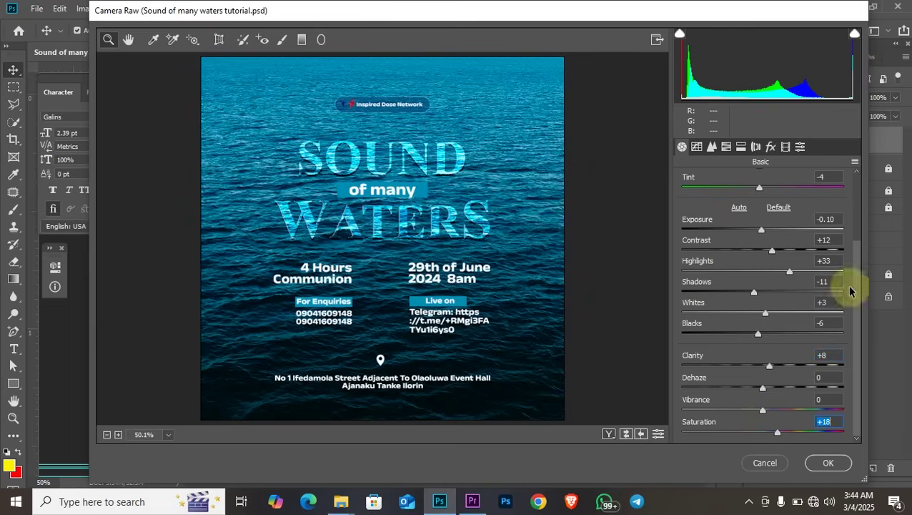
In the Effects panel, set a Highlight Priority post-crop vignette with amount -11
left_click(770, 147)
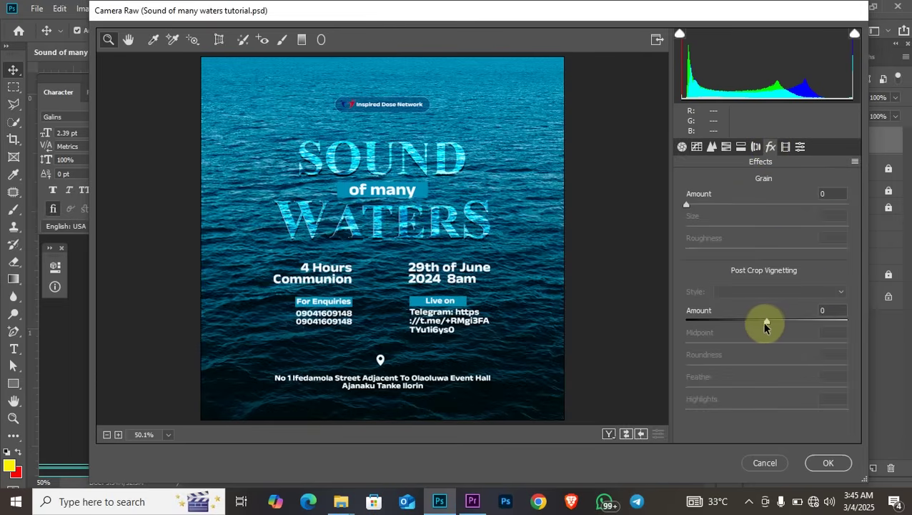
left_click_drag(766, 322, 751, 322)
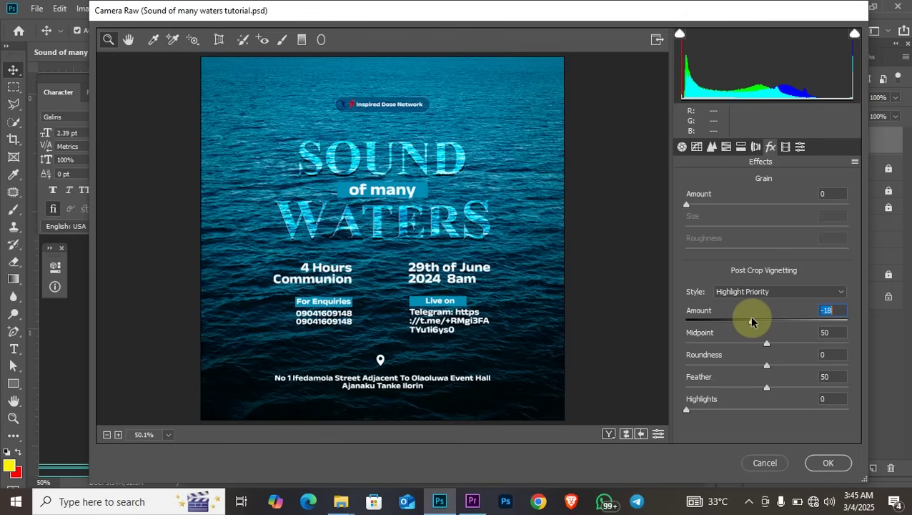
left_click_drag(750, 322, 721, 321)
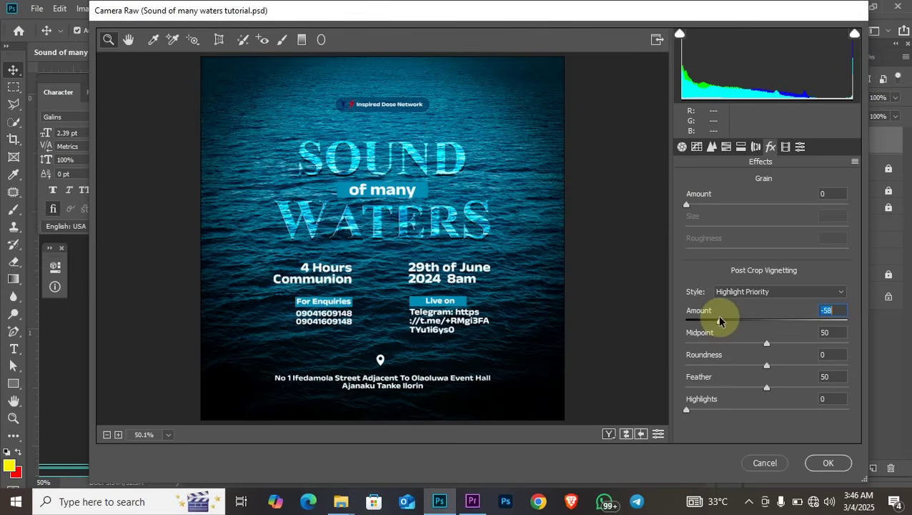
left_click_drag(721, 322, 759, 323)
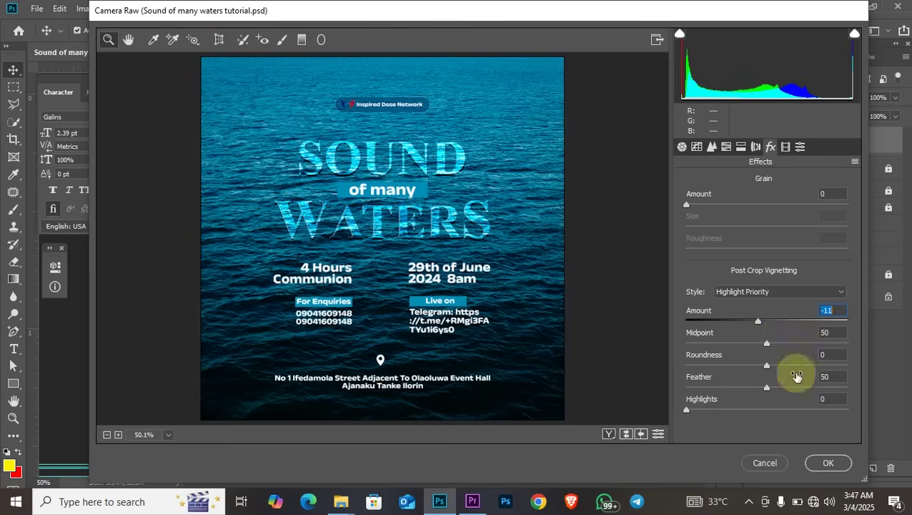
In Calibration, set Blue Primary Saturation +16 and Blue Primary Hue +7
left_click(787, 148)
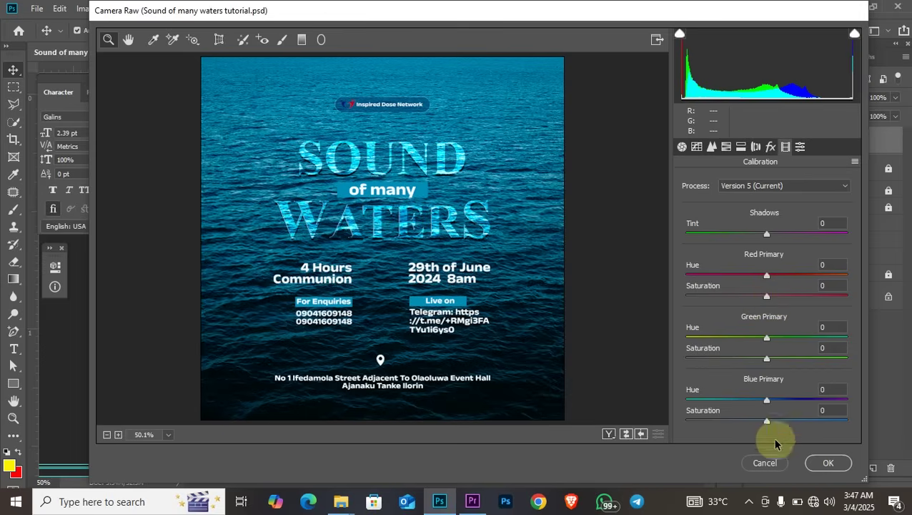
mouse_move(766, 423)
left_mouse_down()
mouse_move(800, 422)
mouse_move(745, 422)
mouse_move(808, 416)
mouse_move(771, 404)
mouse_move(777, 416)
left_mouse_up()
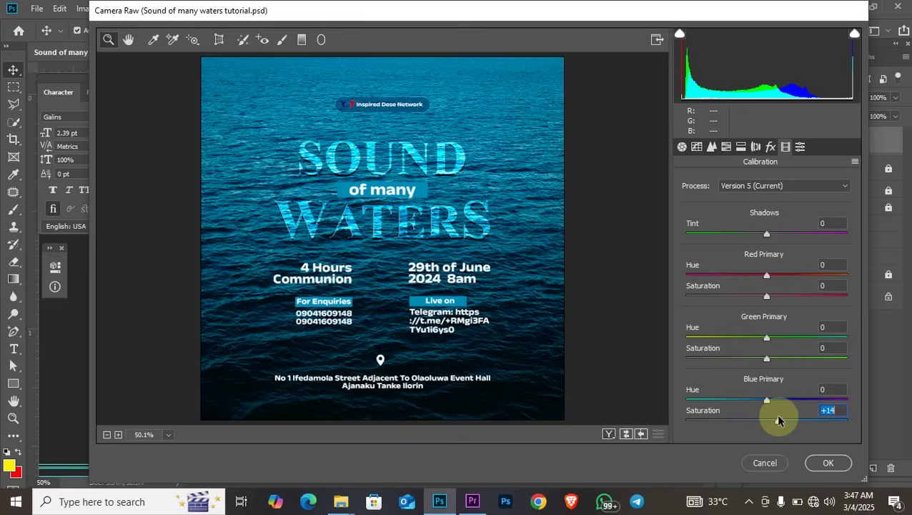
left_click_drag(779, 420, 780, 418)
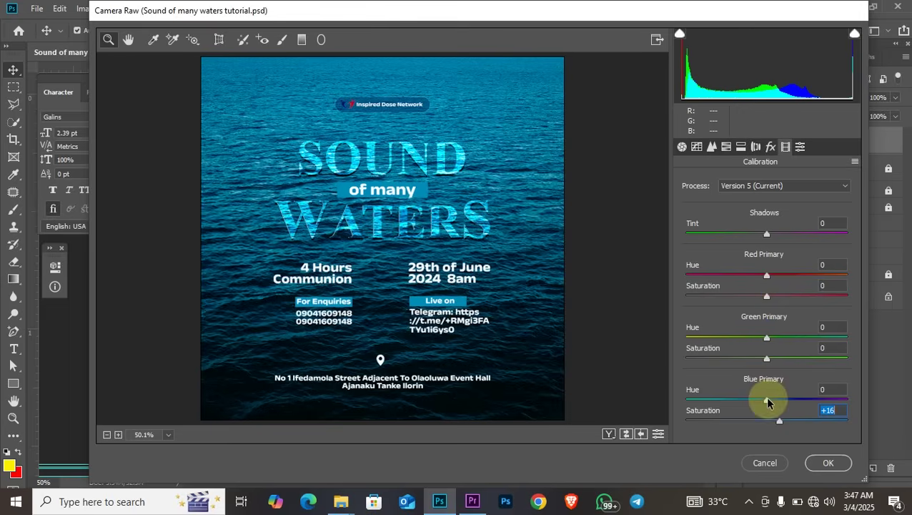
left_click(767, 401)
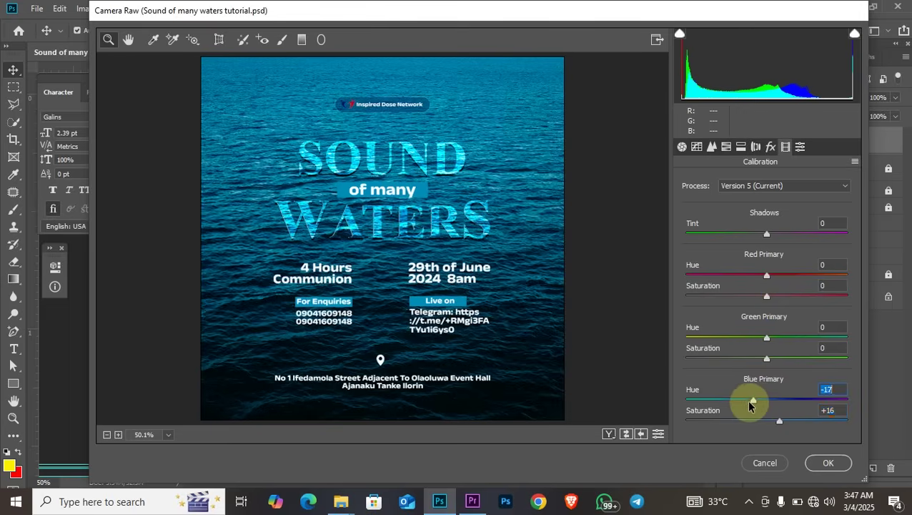
left_click_drag(766, 399, 770, 399)
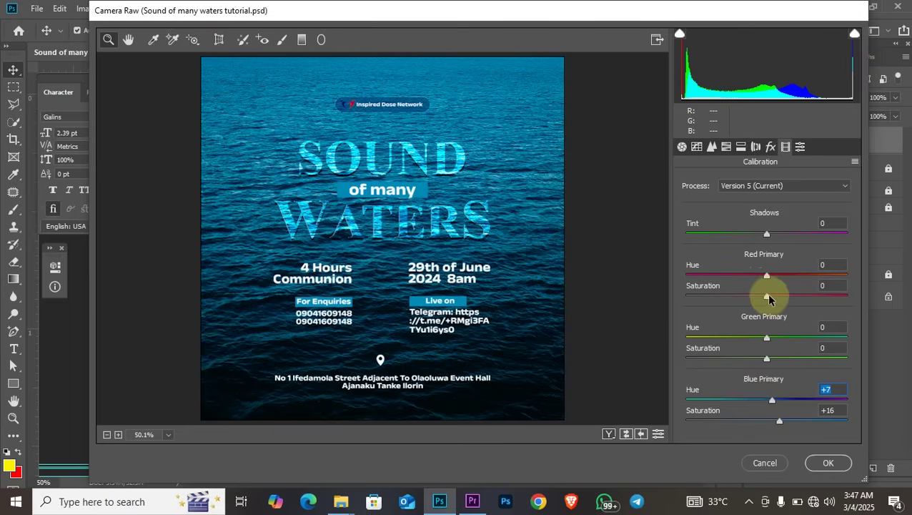
Set Red Primary Saturation +21 and Shadows Tint +29, then apply the Camera Raw filter
mouse_move(768, 300)
left_mouse_down()
mouse_move(731, 296)
mouse_move(784, 294)
left_mouse_up()
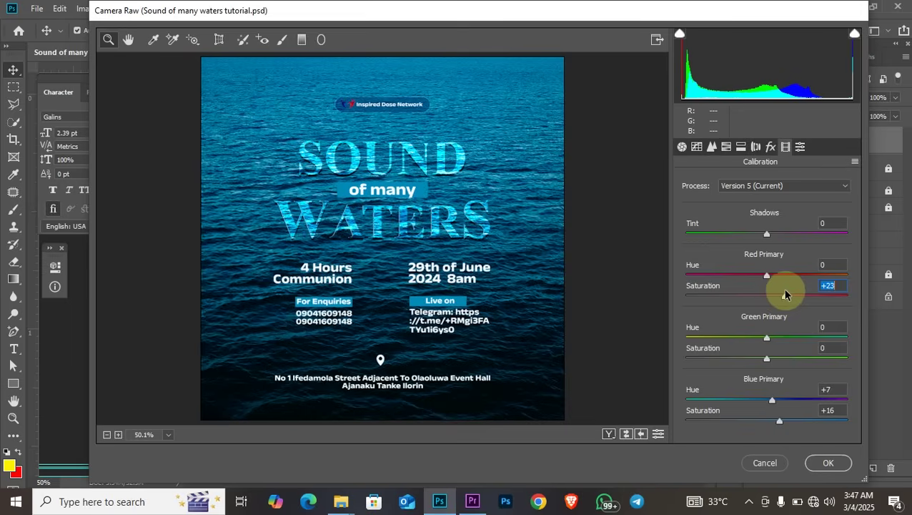
left_click_drag(784, 294, 770, 266)
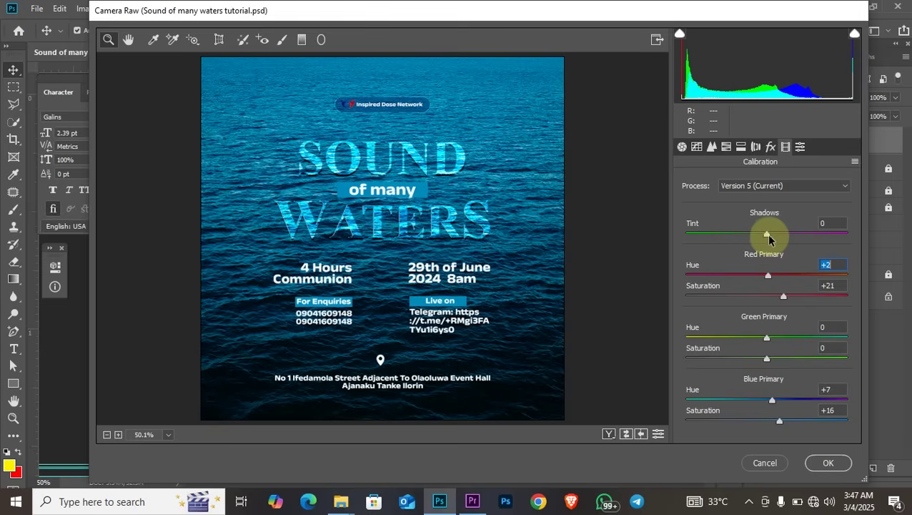
left_click_drag(765, 233, 792, 234)
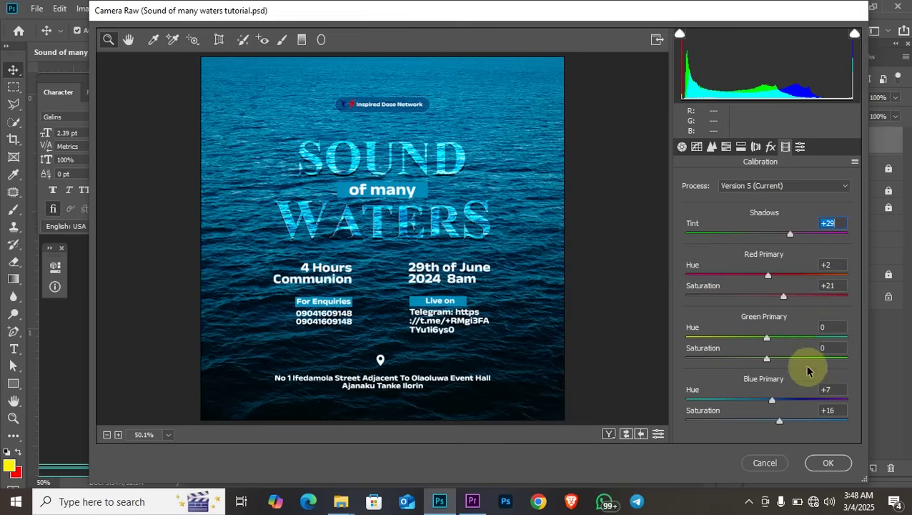
left_click(829, 464)
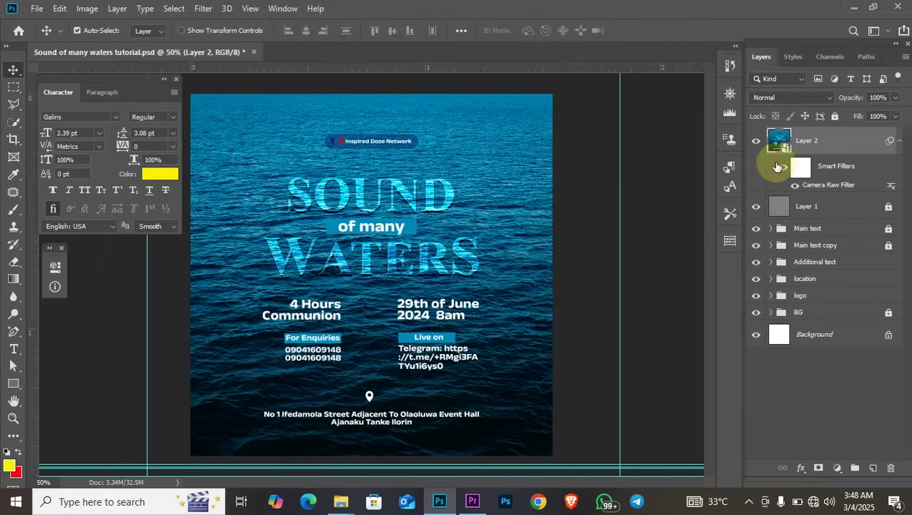
Toggle Layer 2 off and on to compare the grade, then collapse its Smart Filters
left_click(755, 143)
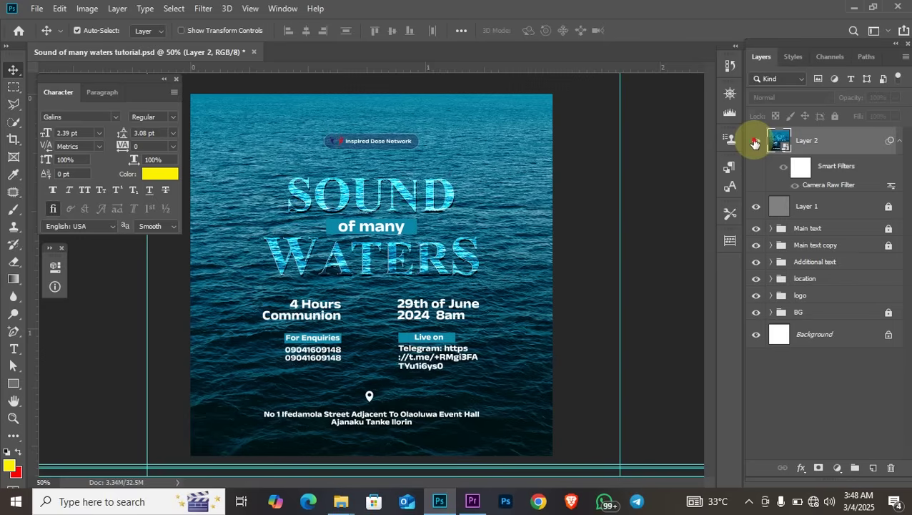
left_click(755, 143)
left_click(898, 142)
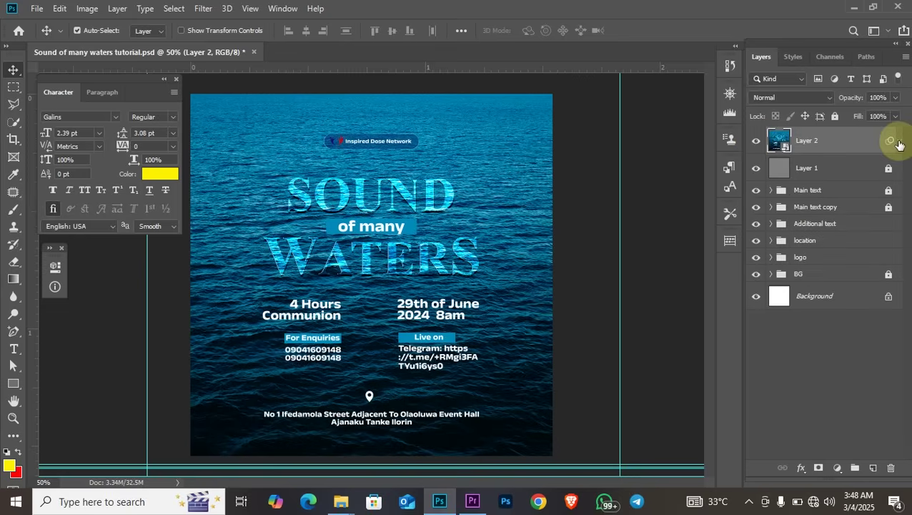
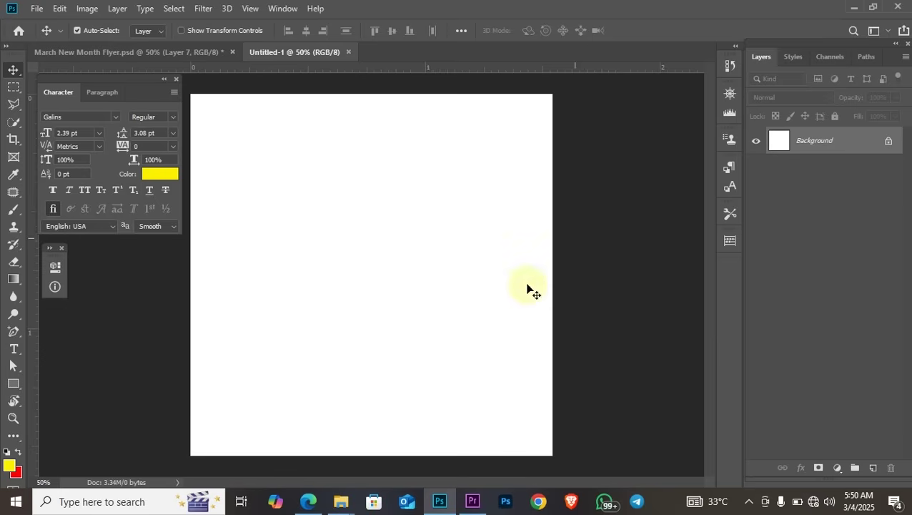
Drag the man-tying-shoe-laces photo from the tutorial folder onto the blank canvas
left_click(343, 499)
left_click(346, 467)
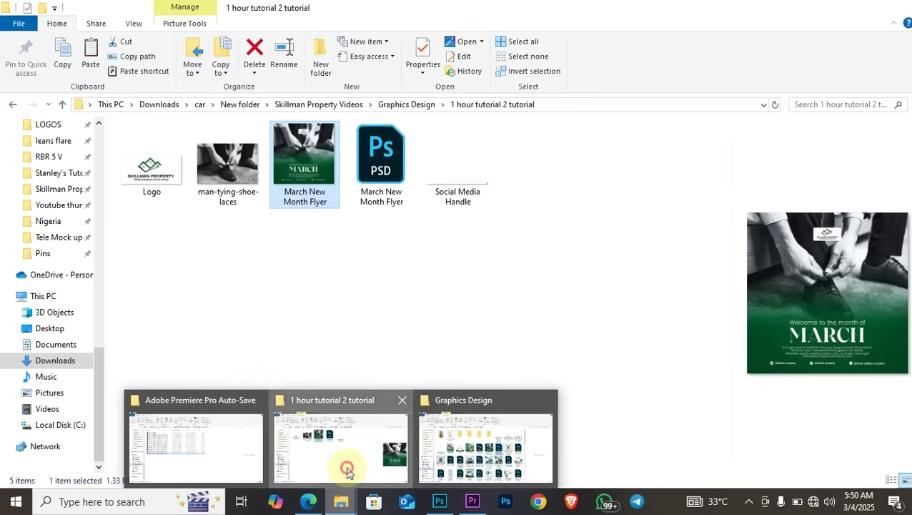
left_click(235, 158)
left_click_drag(225, 163, 357, 254)
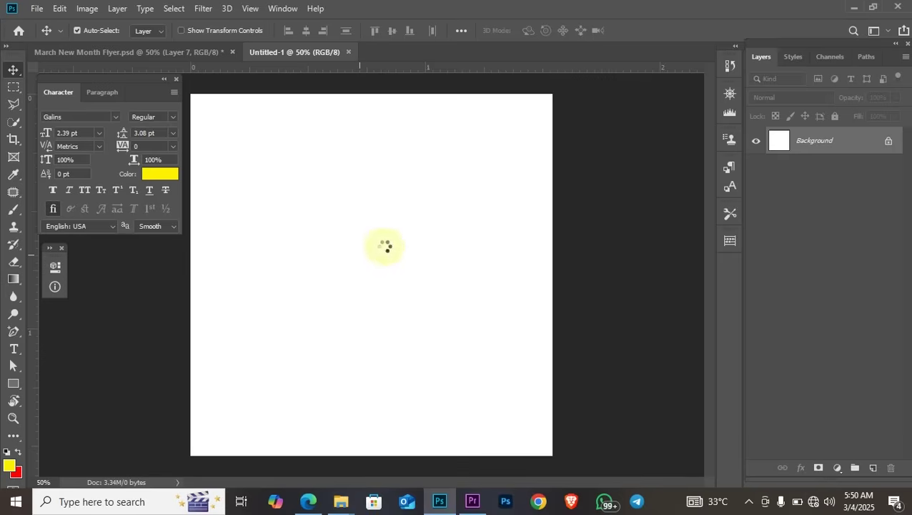
Move the photo to the canvas top, enlarge it to span the width, and add an empty layer
left_click_drag(401, 277, 399, 223)
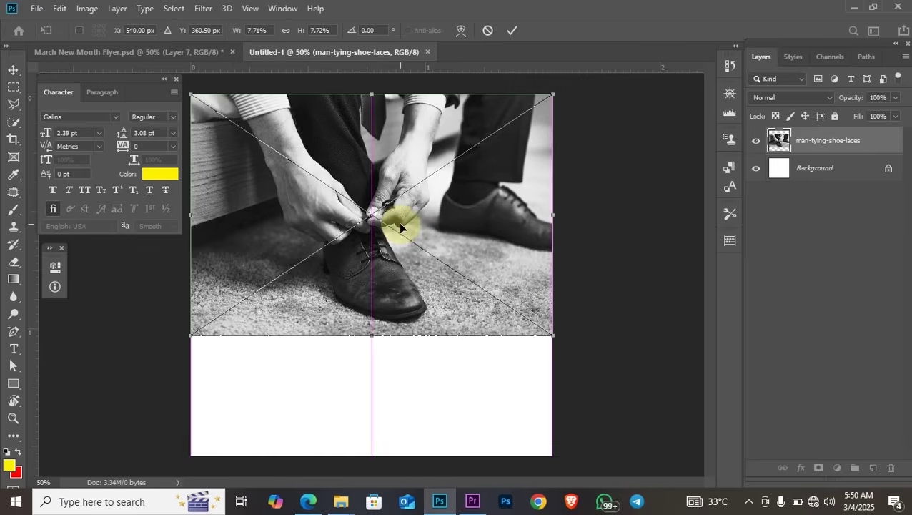
left_click_drag(372, 333, 373, 349)
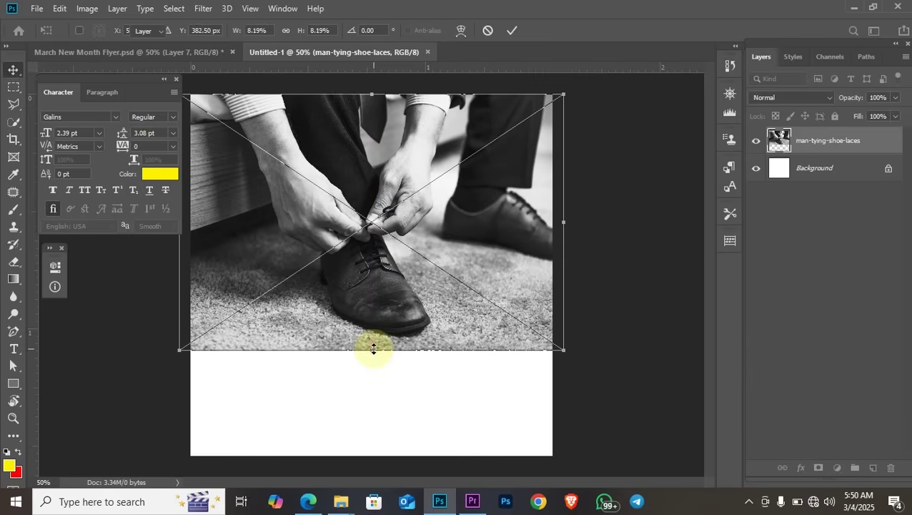
left_click(560, 378)
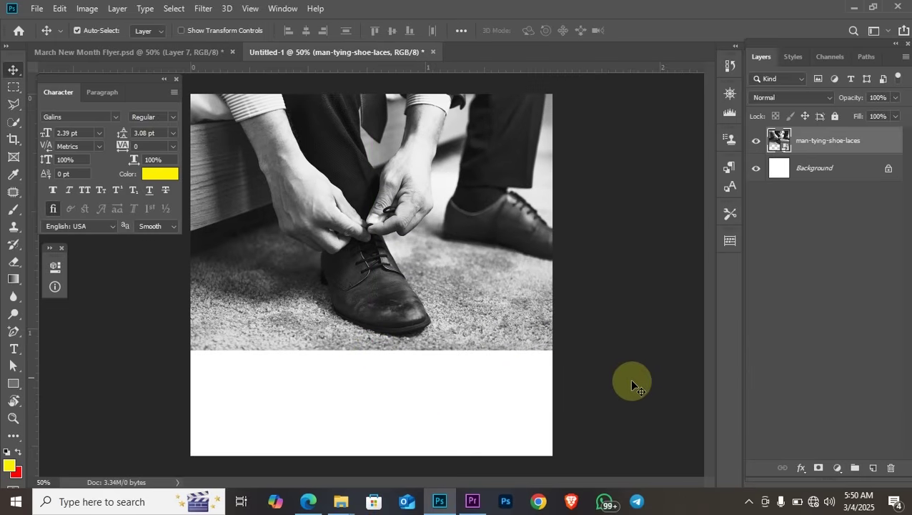
key("ctrl+shift+alt+n")
Place the Logo file from the tutorial folder onto the canvas
mouse_move(340, 501)
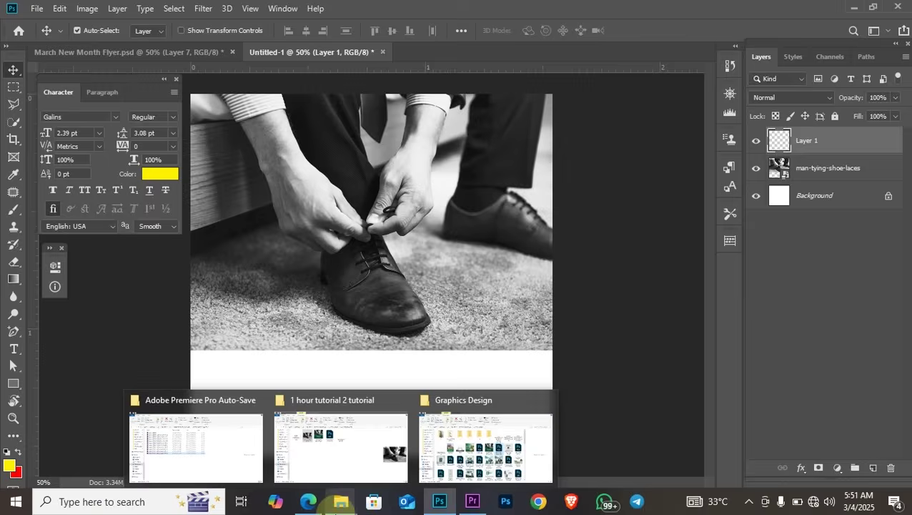
left_click(350, 473)
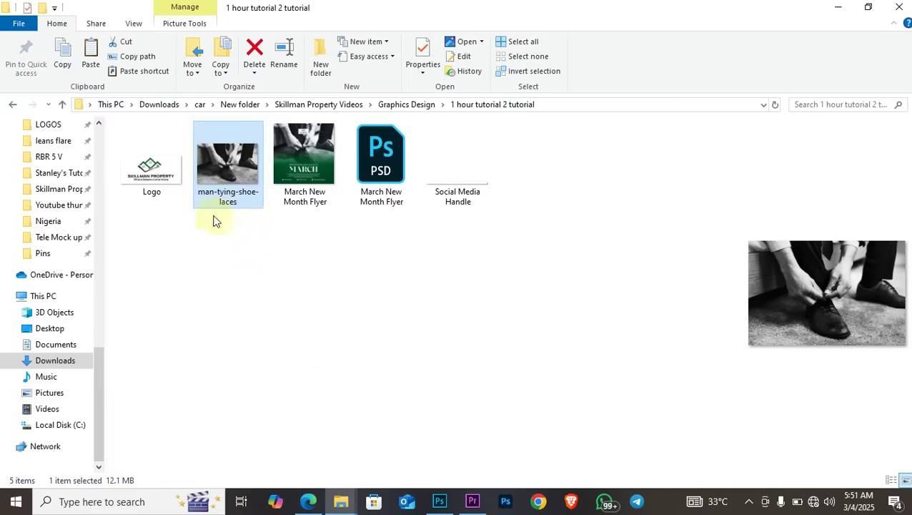
left_click(148, 180)
left_click_drag(161, 176, 404, 290)
left_click_drag(362, 155, 362, 155)
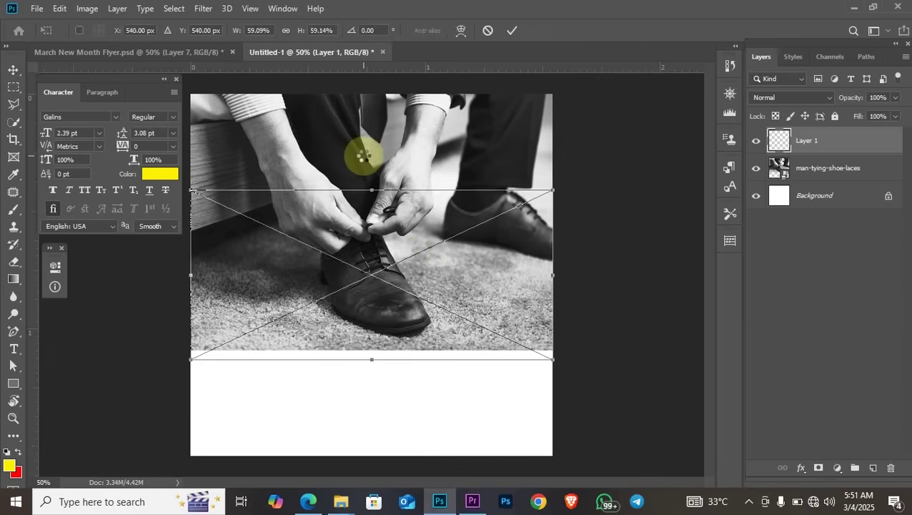
Shrink the logo, centre it near the photo's top, and add a new empty layer
left_click_drag(371, 185, 376, 150)
key("Return")
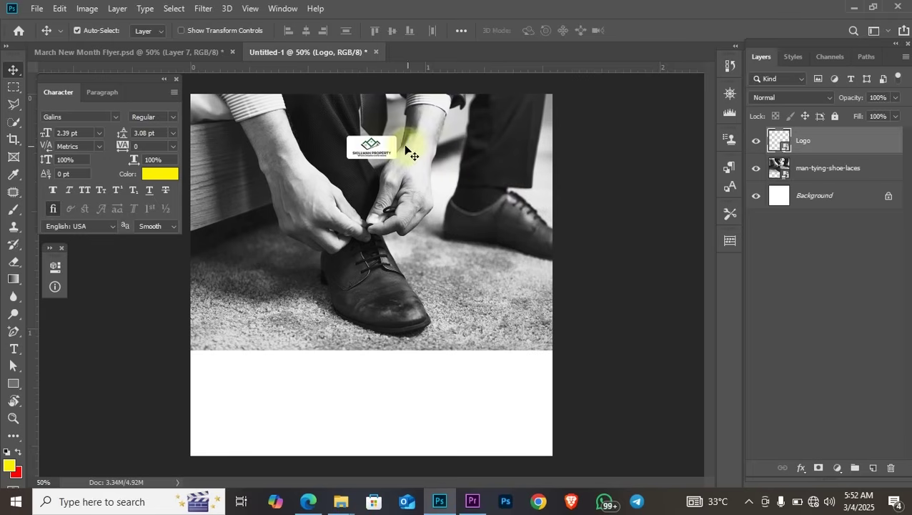
left_click_drag(375, 146, 375, 141)
left_click(873, 468)
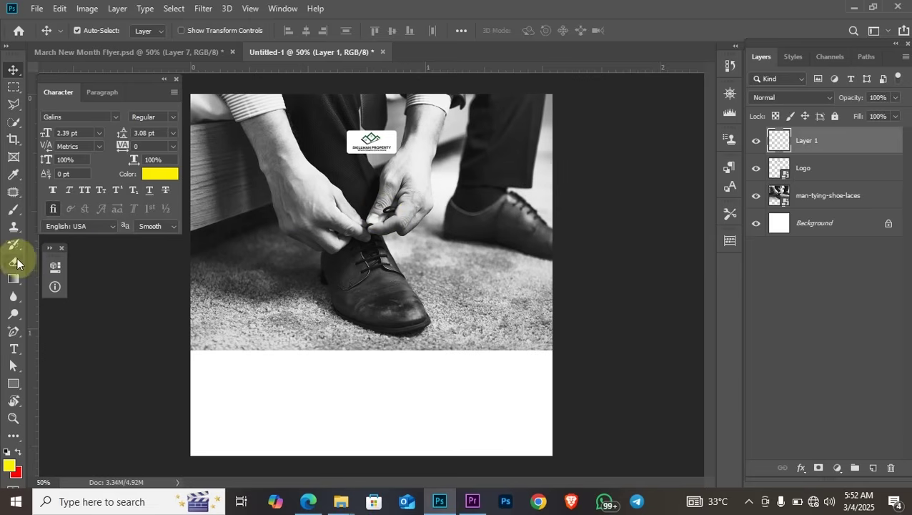
Set up a Soft Round brush at 0% hardness and 400 px size
left_click(14, 212)
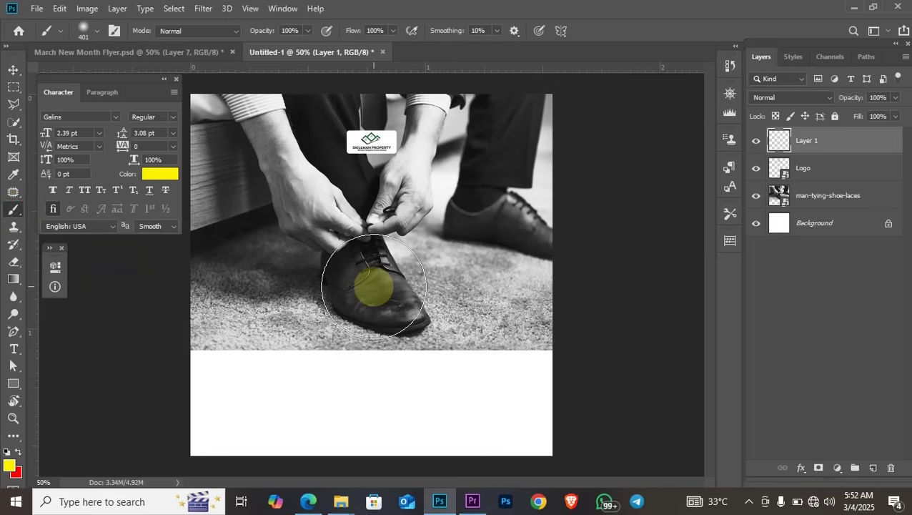
right_click(374, 286)
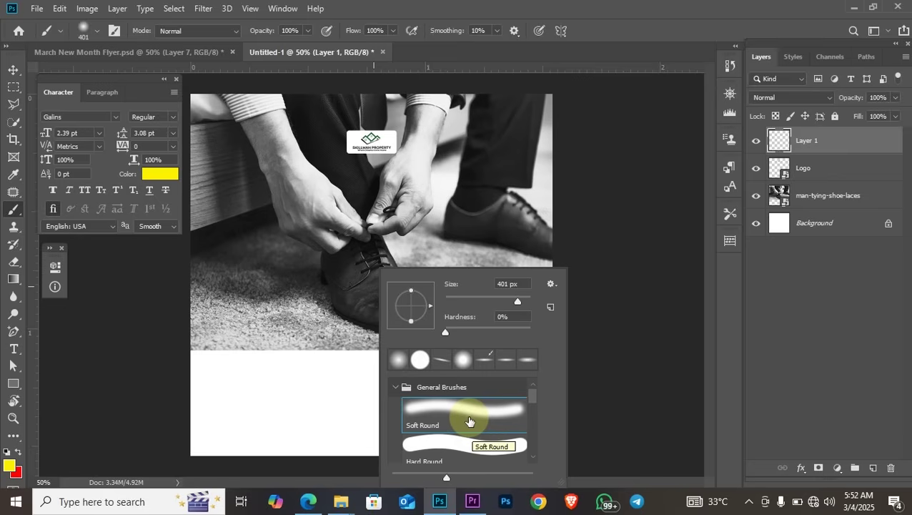
left_click(470, 418)
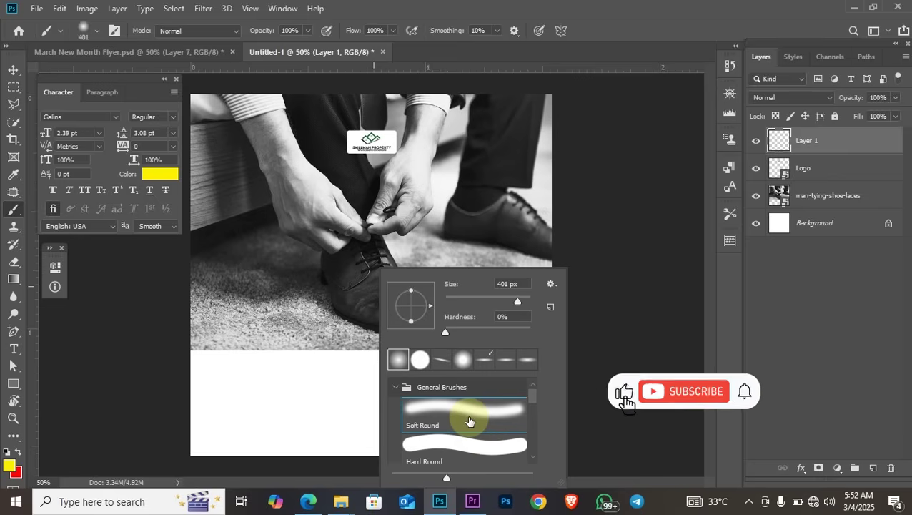
mouse_move(518, 304)
left_mouse_down()
mouse_move(515, 312)
mouse_move(513, 304)
left_mouse_up()
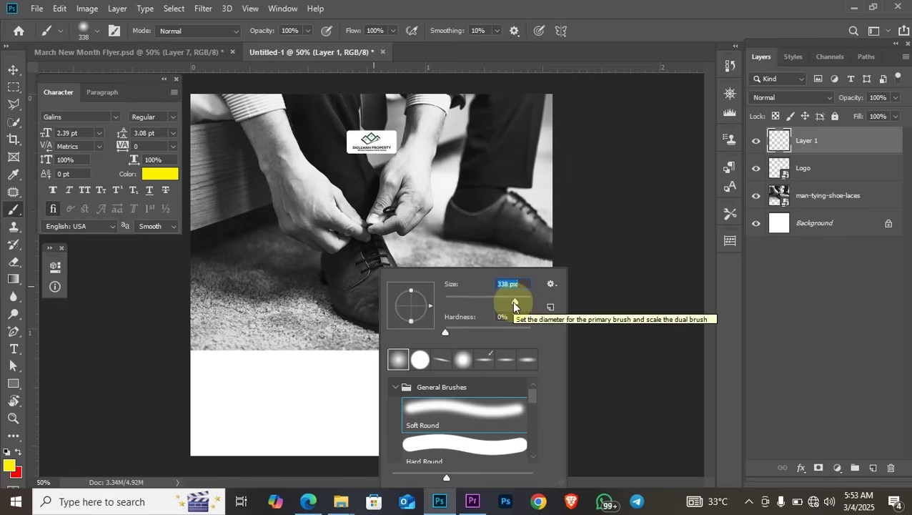
key("Return")
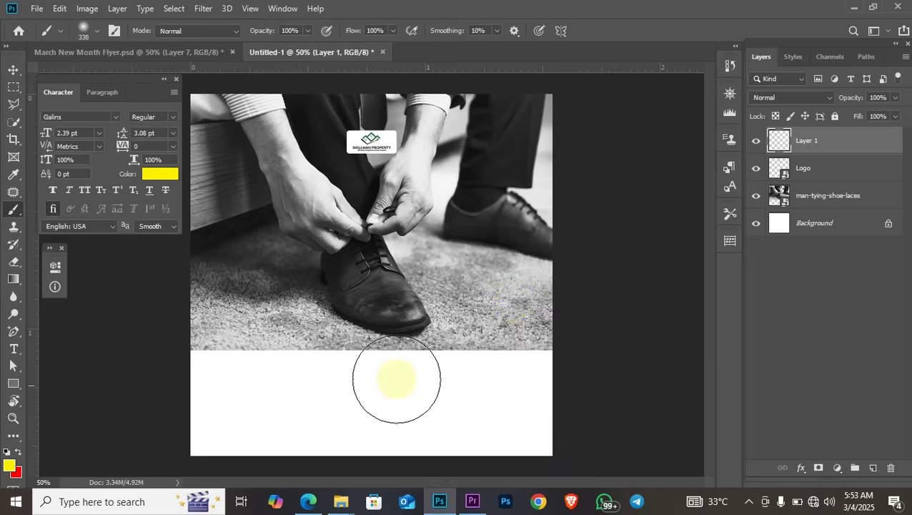
key("bracketright")
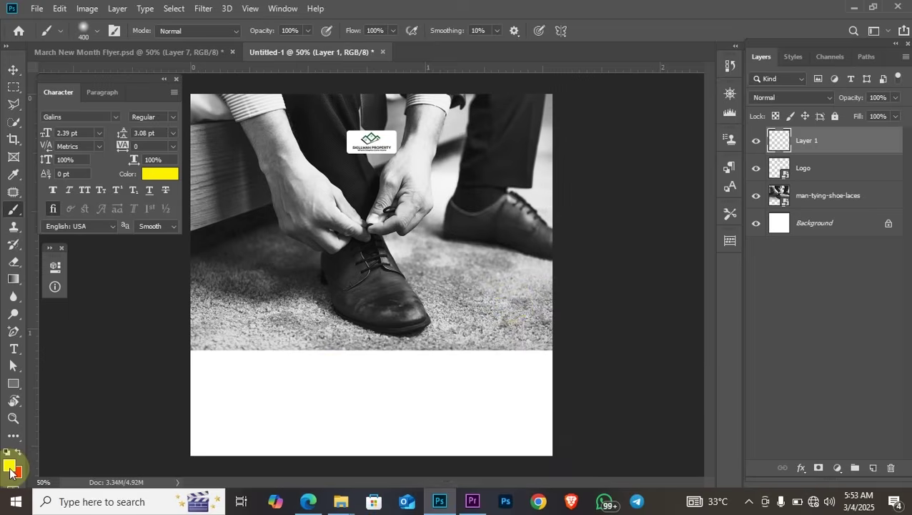
Sample the logo's dark green 00570c as the foreground colour
left_click(10, 469)
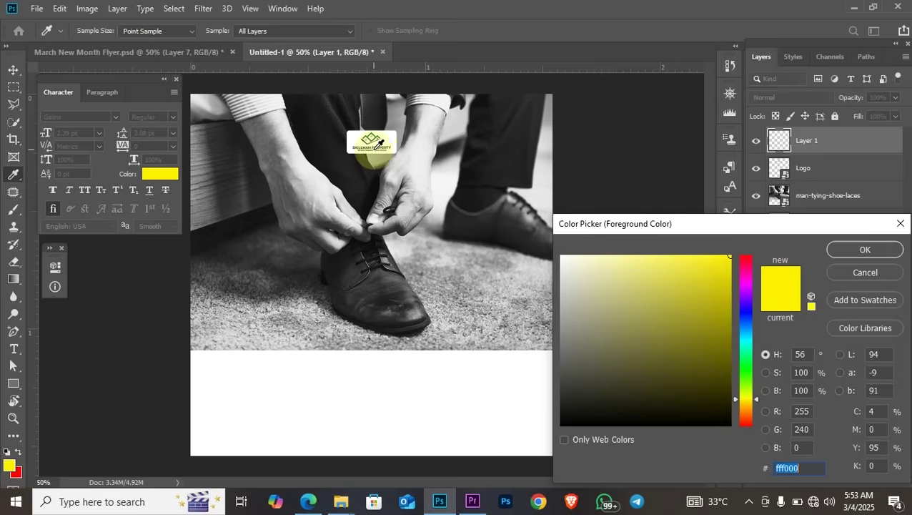
key("ctrl+plus")
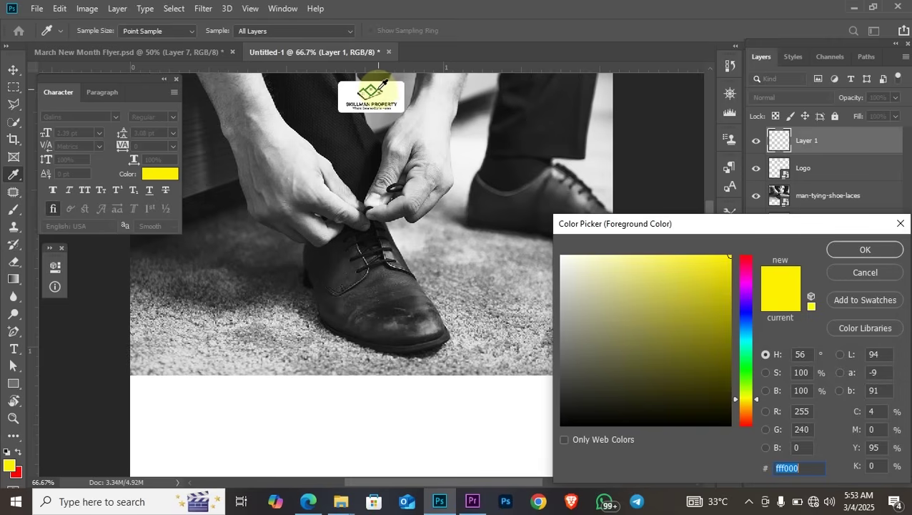
left_click(378, 89)
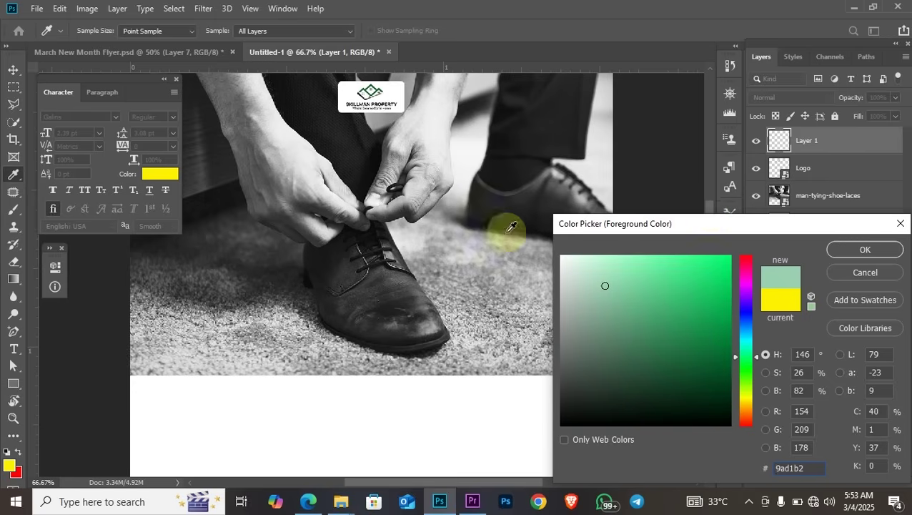
scroll(476, 243, "up", 3)
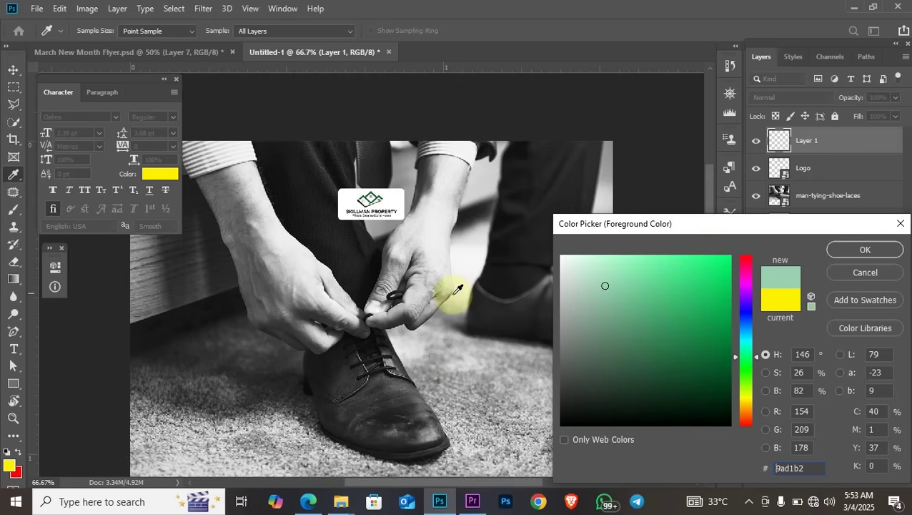
key("ctrl+plus")
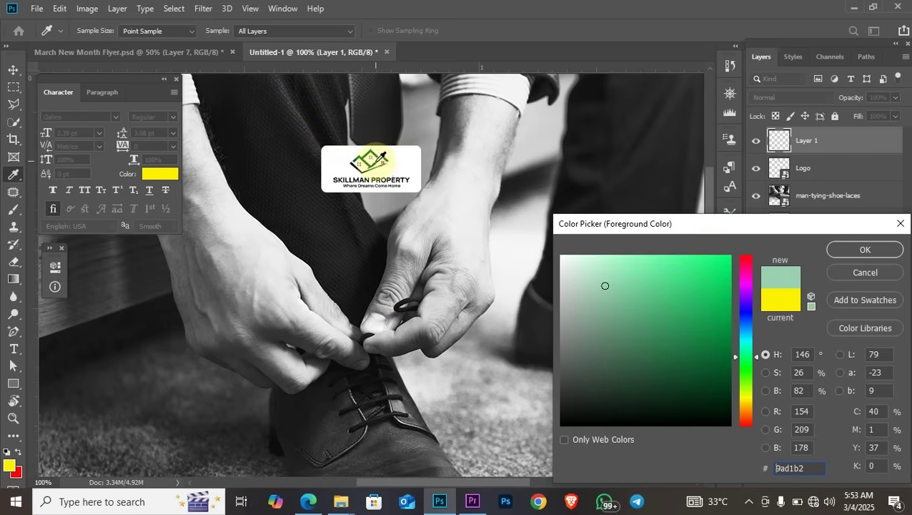
left_click(378, 162)
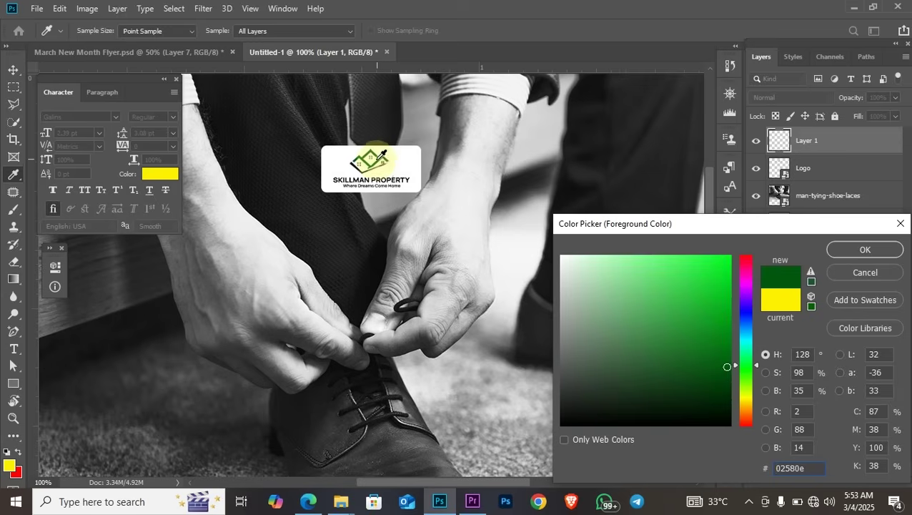
left_click(376, 161)
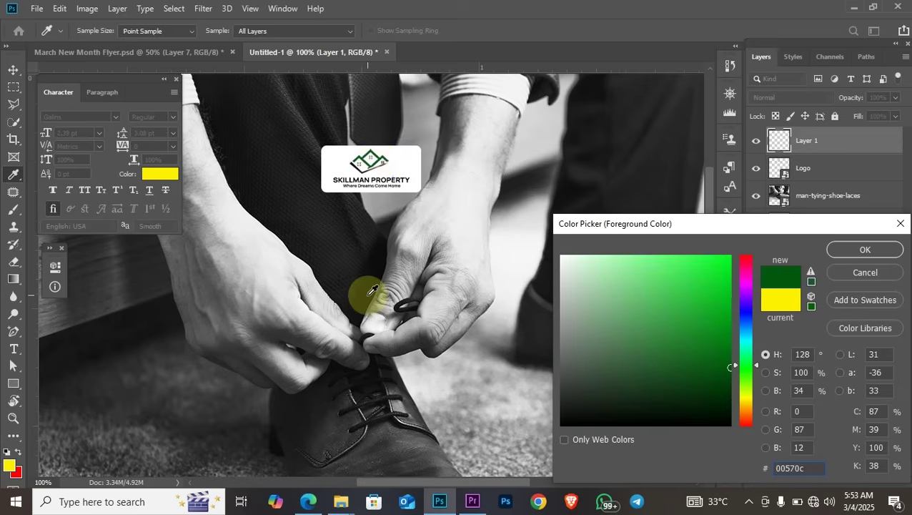
key("ctrl+minus")
key("ctrl+minus")
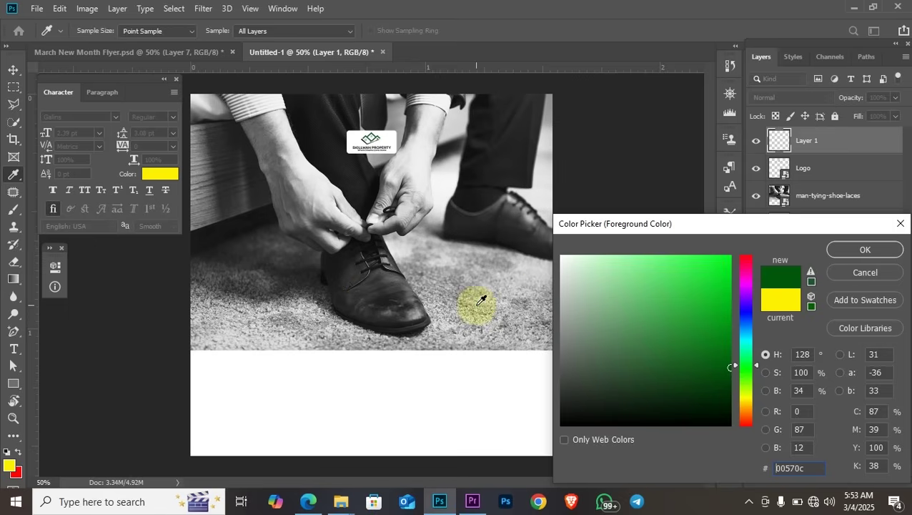
key("Return")
key("b")
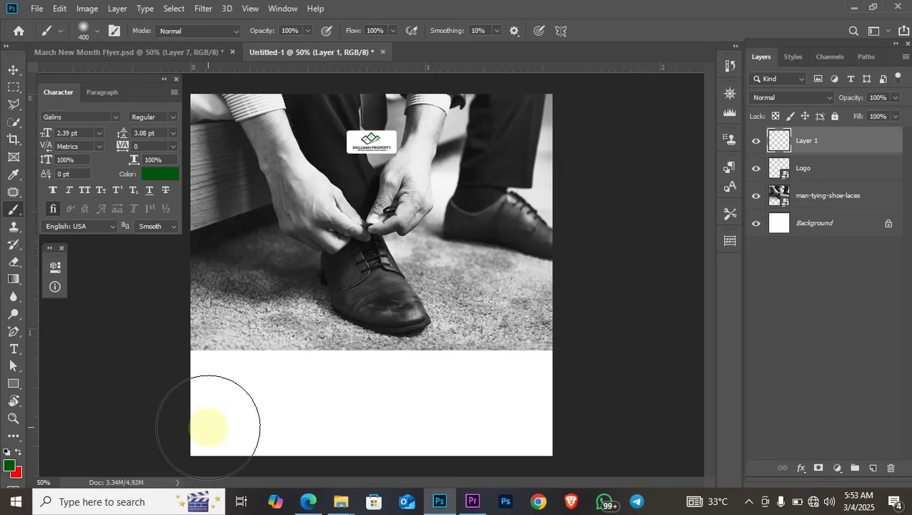
Paint dark green over the bottom band, softening the edge with a 150 px lower-opacity brush
mouse_move(208, 426)
left_mouse_down()
mouse_move(413, 416)
mouse_move(614, 428)
mouse_move(504, 391)
mouse_move(283, 393)
mouse_move(208, 380)
mouse_move(382, 381)
mouse_move(617, 402)
mouse_move(167, 452)
mouse_move(182, 469)
left_mouse_up()
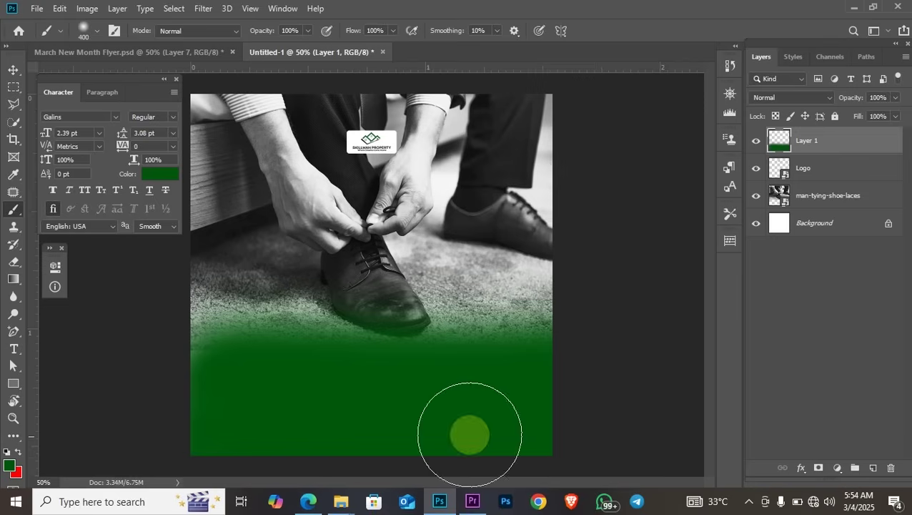
key("bracketleft")
key("bracketleft")
key("bracketleft")
key("bracketleft")
key("bracketleft")
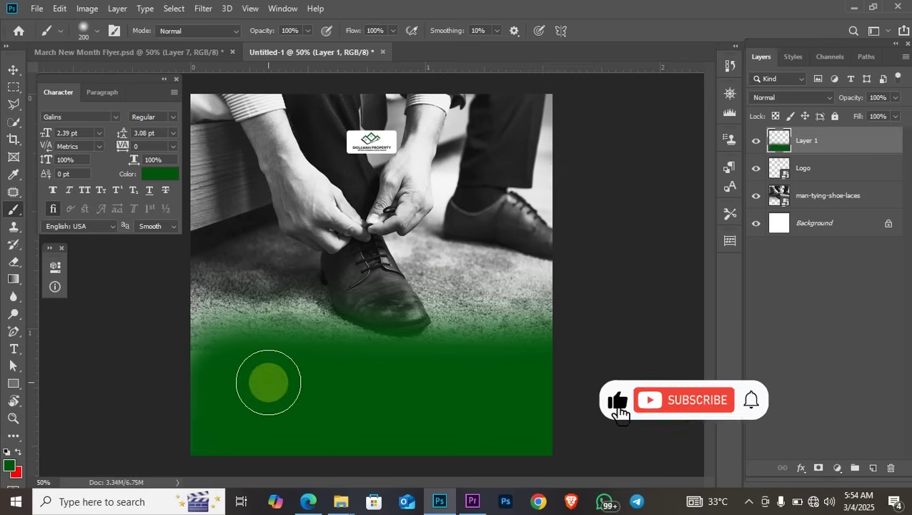
left_click_drag(274, 31, 226, 31)
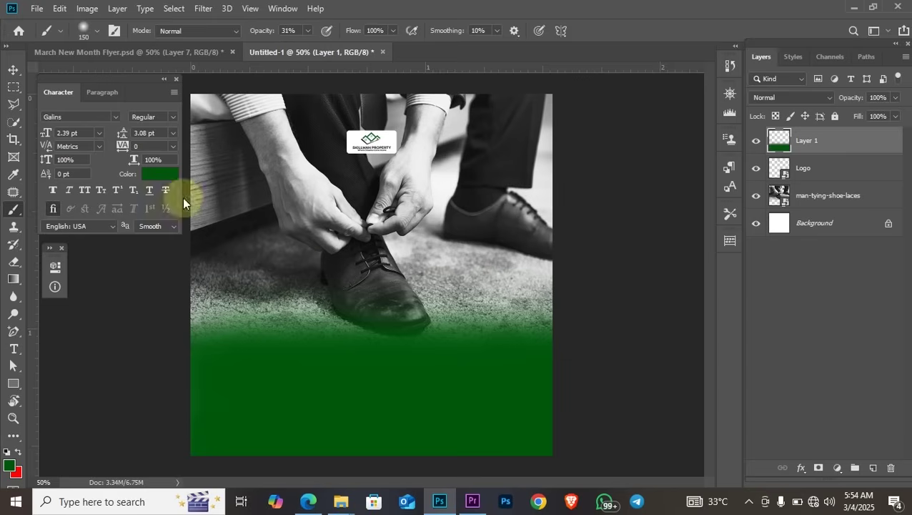
left_click(14, 71)
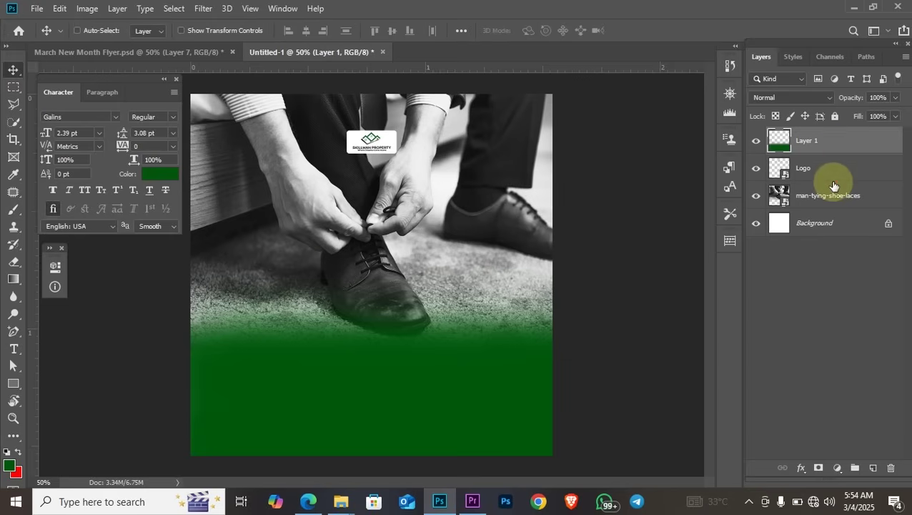
Scale Layer 1's green band up to about 135%, shifted slightly upward
key("ctrl+t")
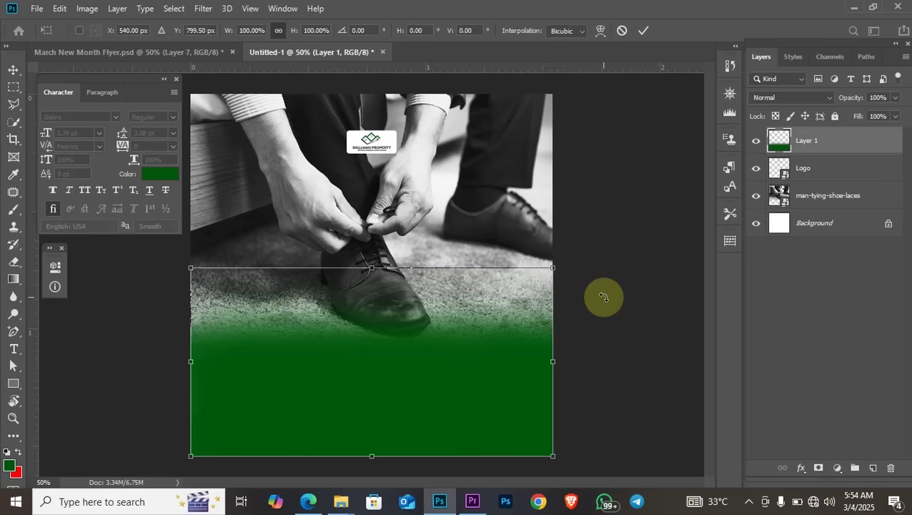
key("ctrl+minus")
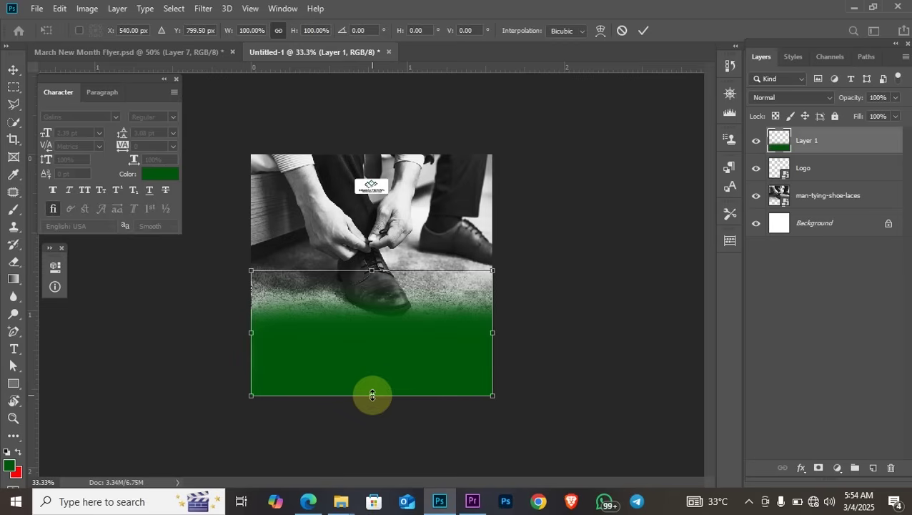
left_click_drag(372, 395, 380, 429)
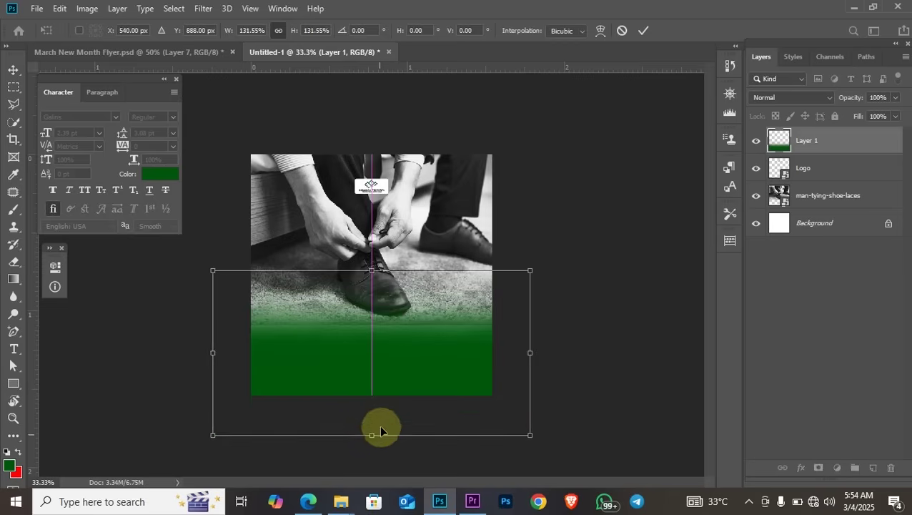
left_click_drag(378, 378, 378, 362)
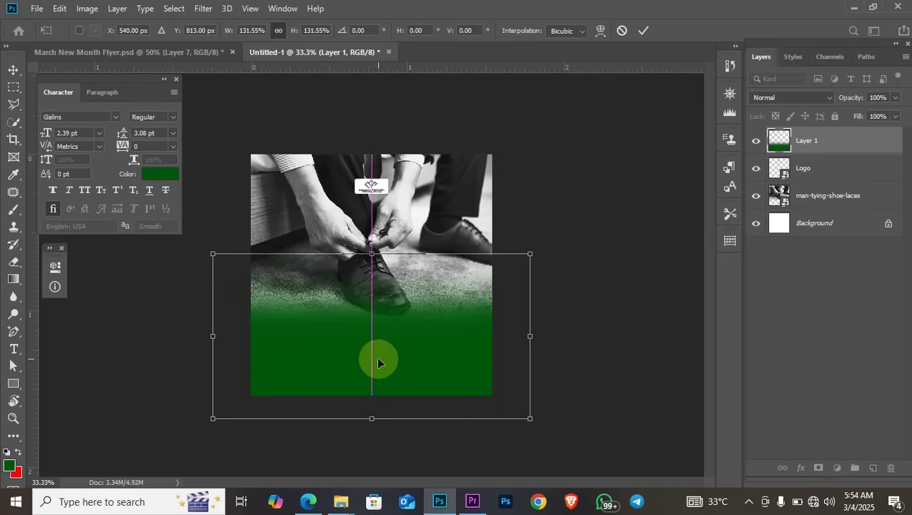
left_click_drag(372, 418, 372, 422)
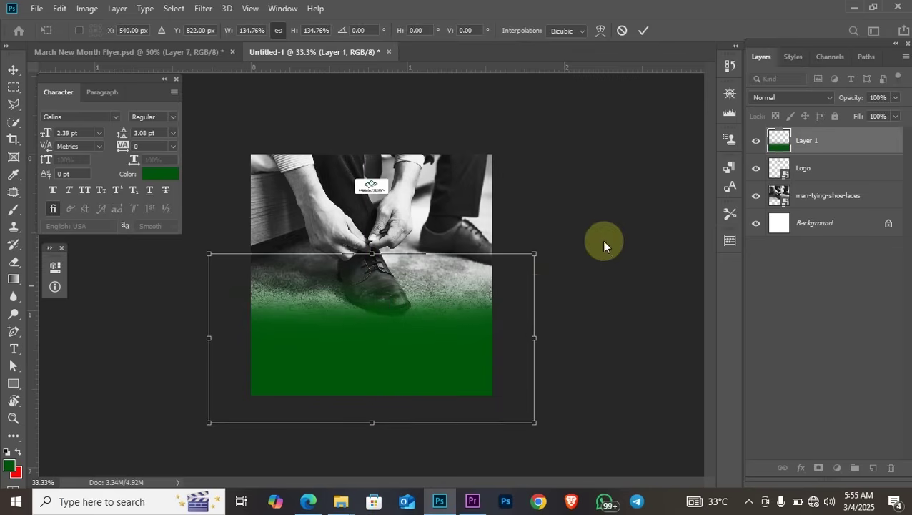
key("Return")
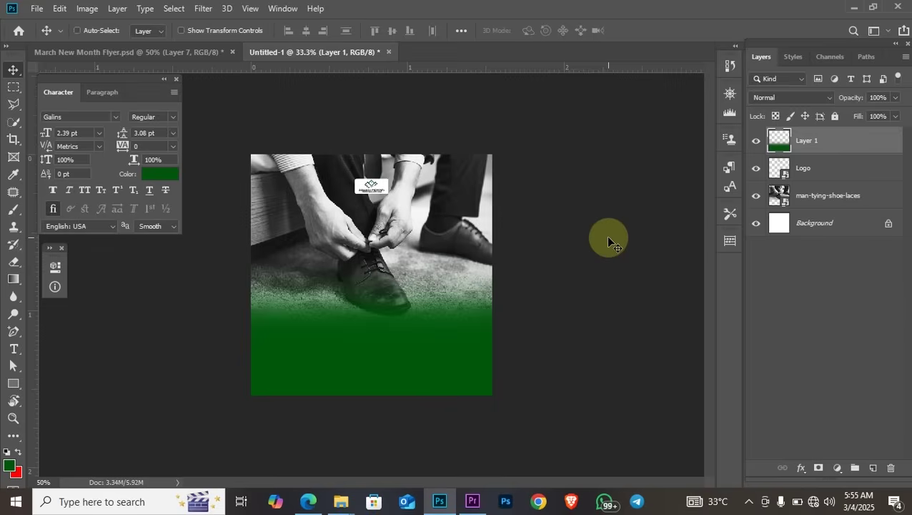
key("ctrl+plus")
Stretch the man-tying-shoe-laces photo slightly taller
left_click(490, 241)
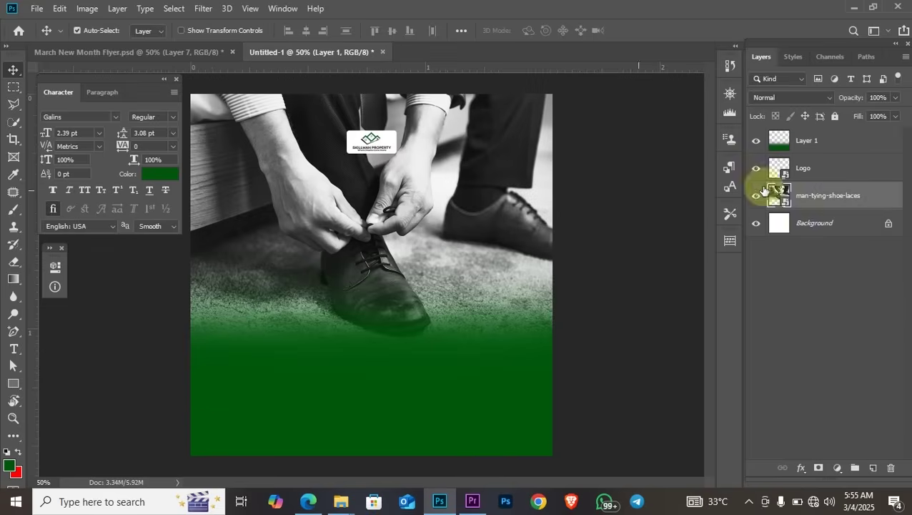
left_click(851, 199)
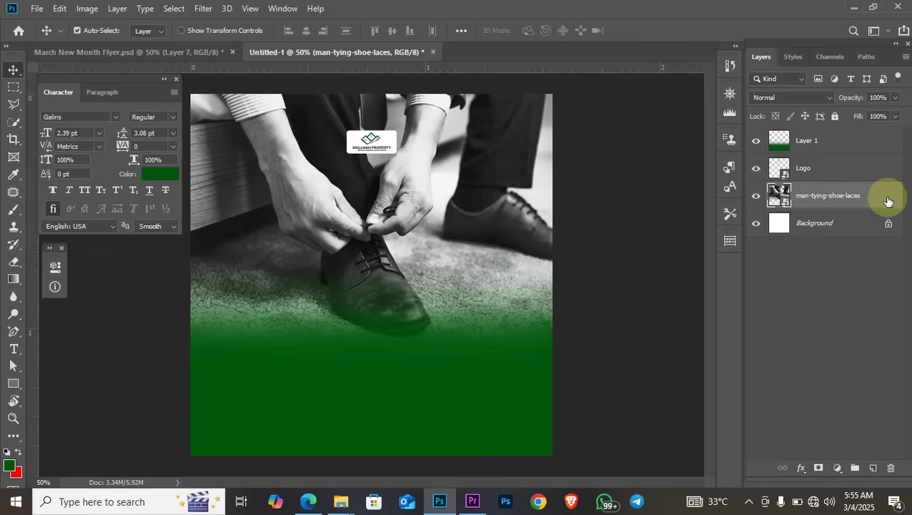
key("ctrl+t")
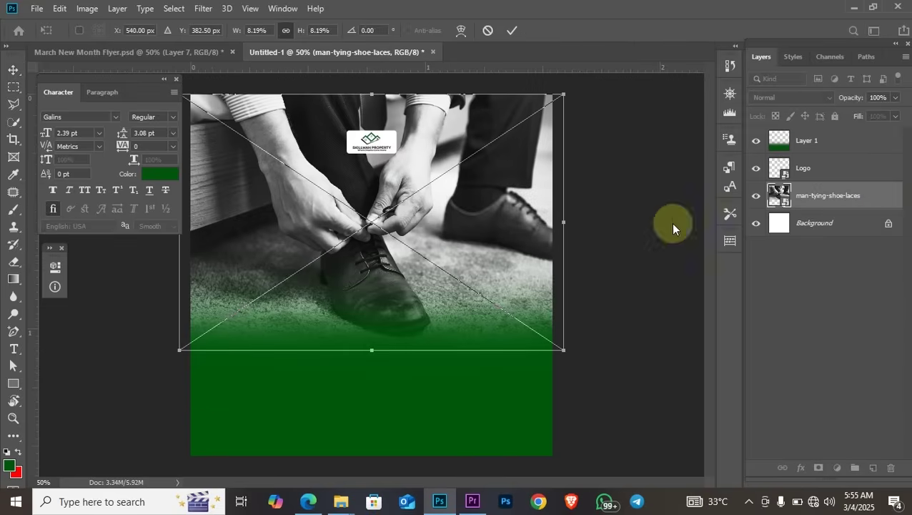
left_click_drag(372, 350, 369, 362)
key("Return")
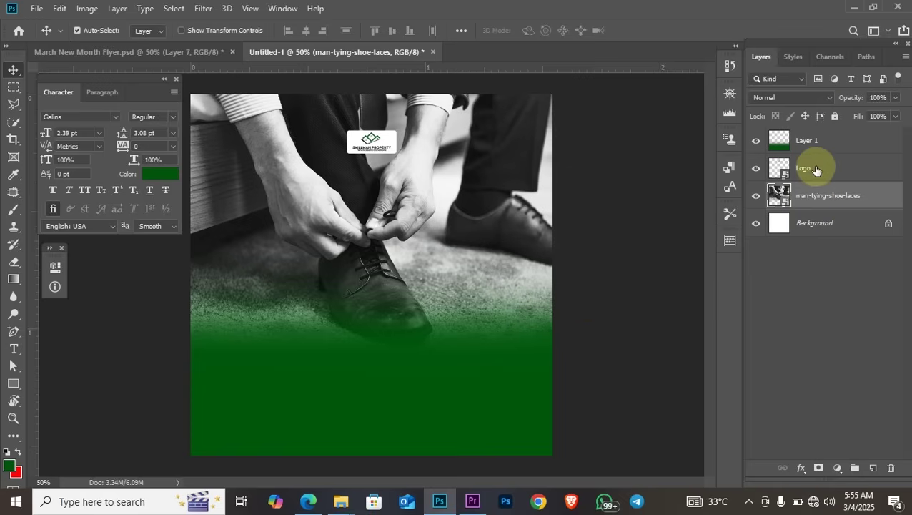
Lock all on Layer 1, Logo and man-tying-shoe-laces layers
left_click(852, 146)
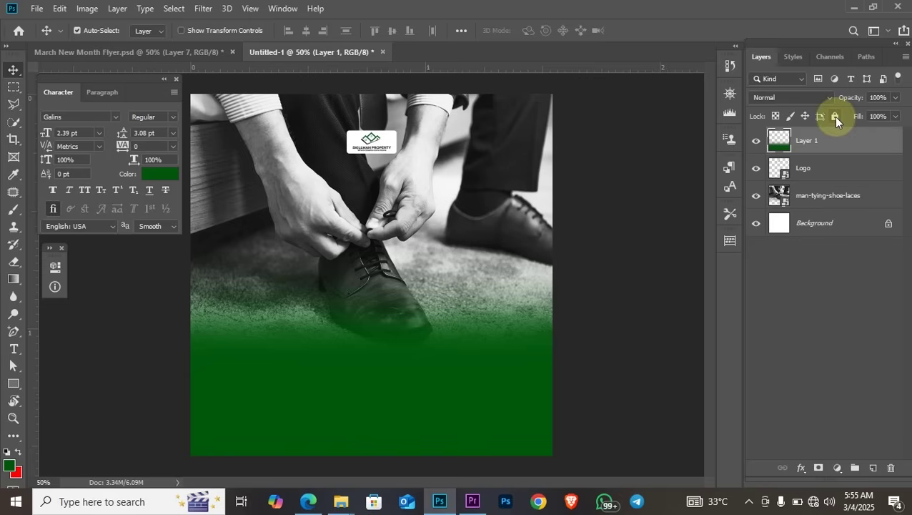
left_click(835, 117)
left_click(850, 158)
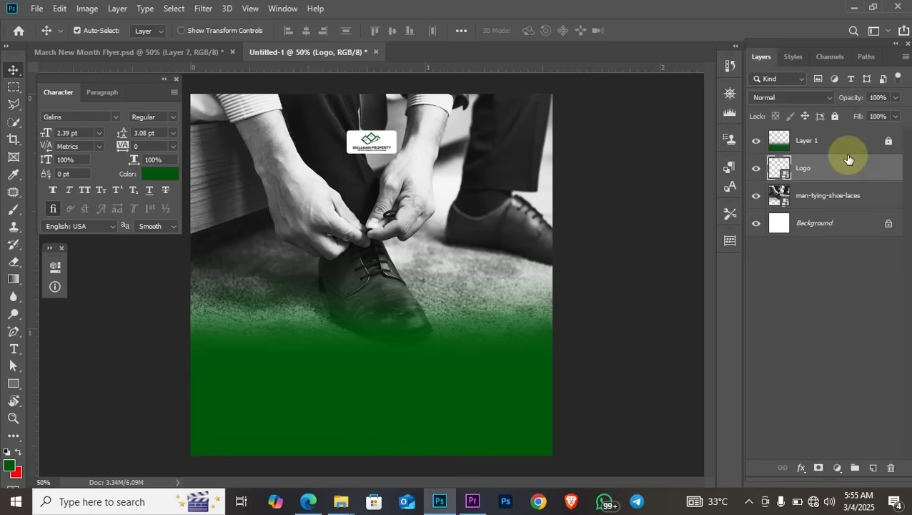
left_click(834, 116)
left_click(866, 195)
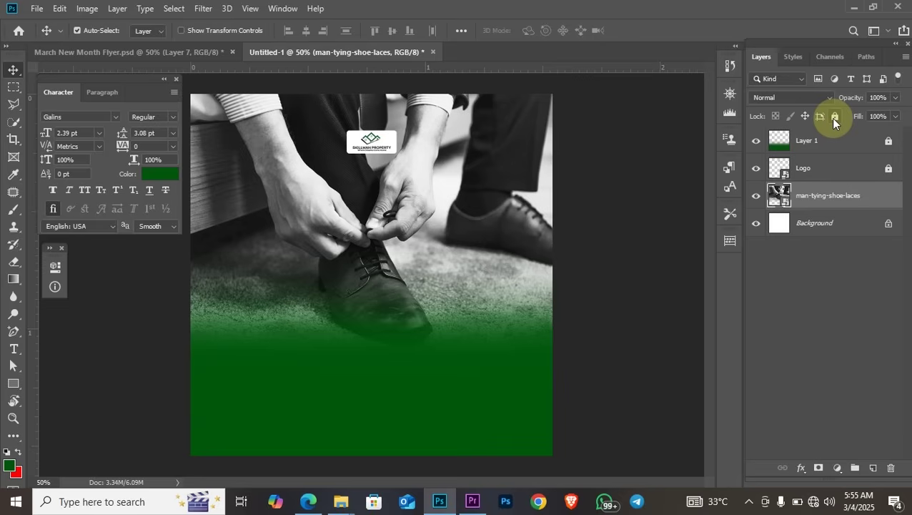
left_click(834, 117)
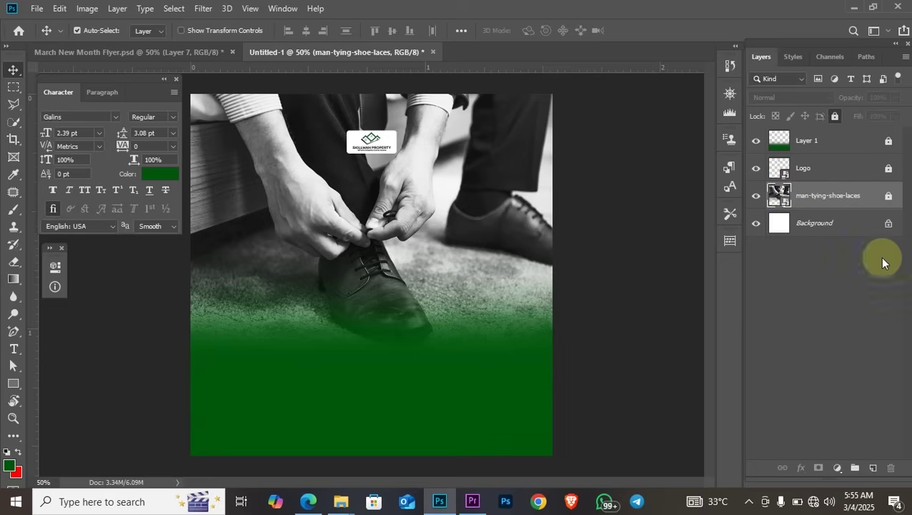
Choose Poppins Regular as the Type tool font
left_click(13, 349)
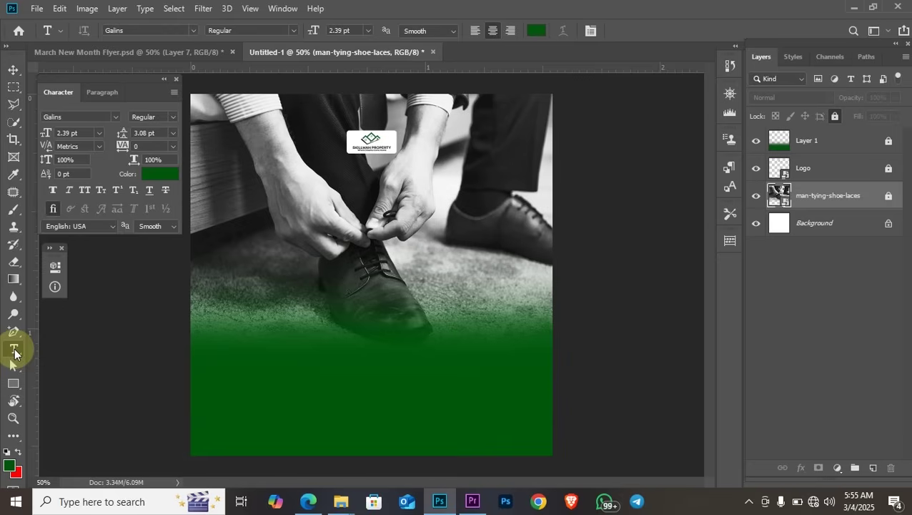
left_click(104, 116)
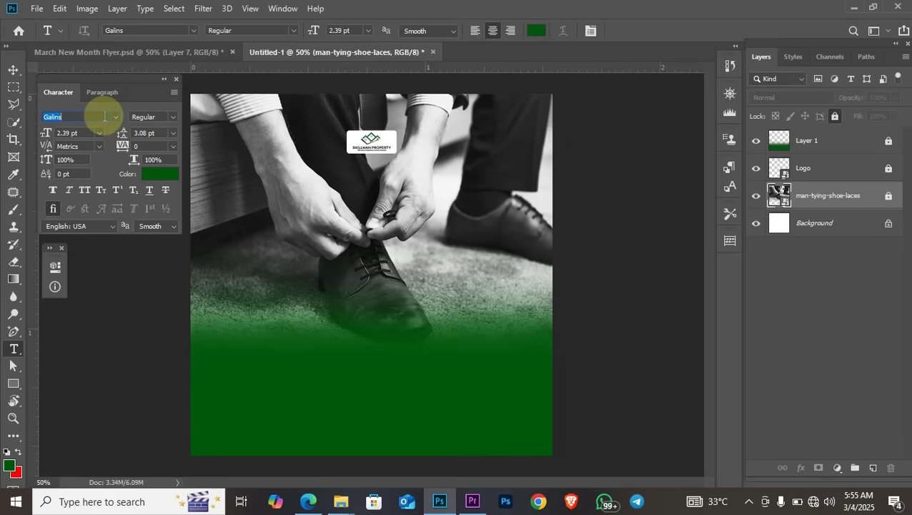
type("po")
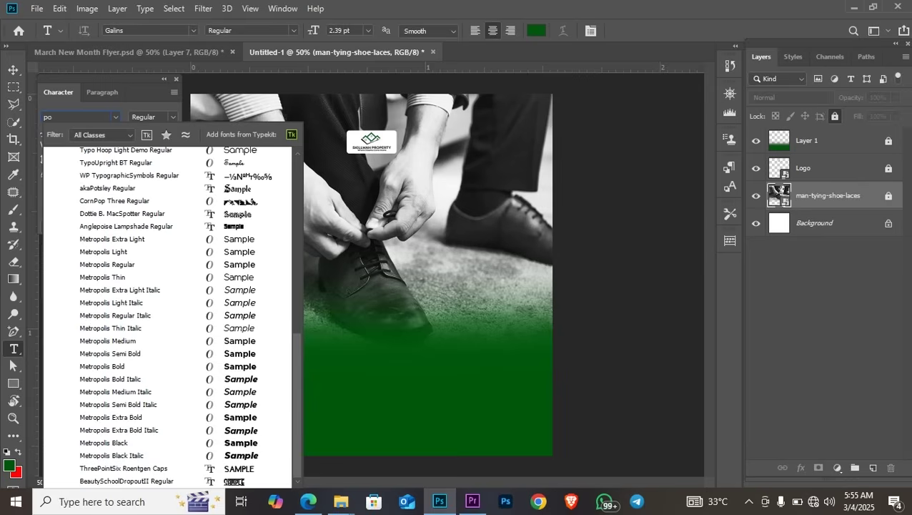
type("ppins")
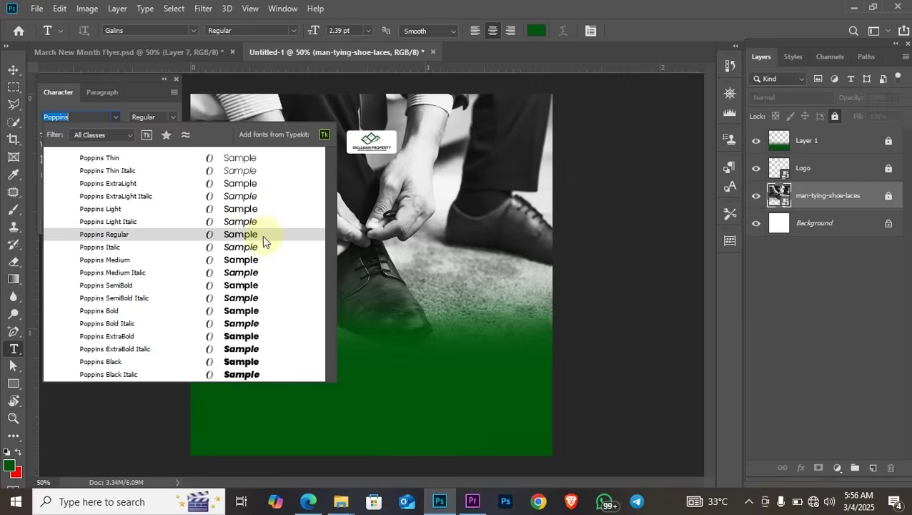
left_click(263, 236)
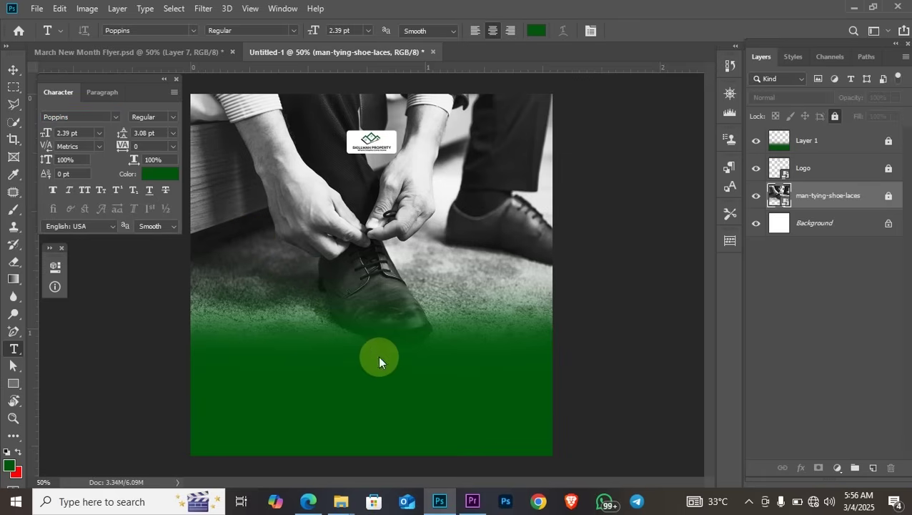
Start a white (ffffff) text line in the green area and move it above Layer 1
left_click(320, 363)
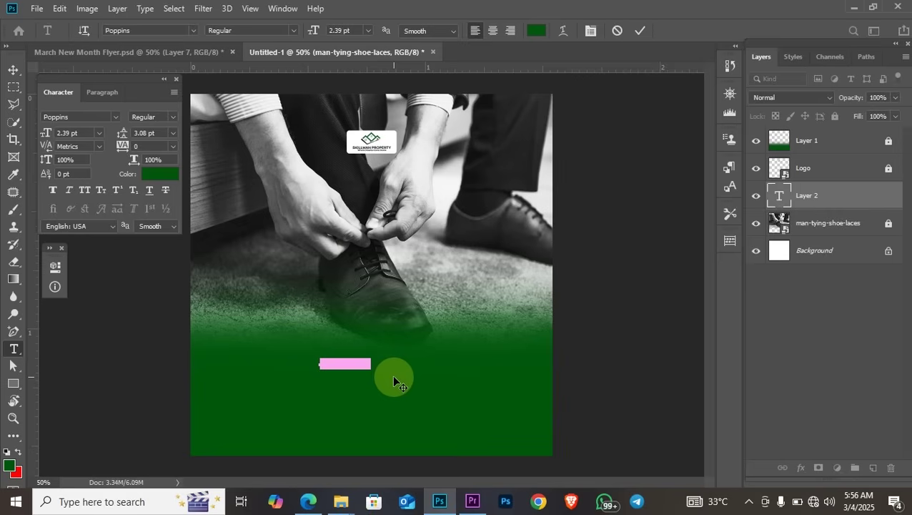
left_click(162, 174)
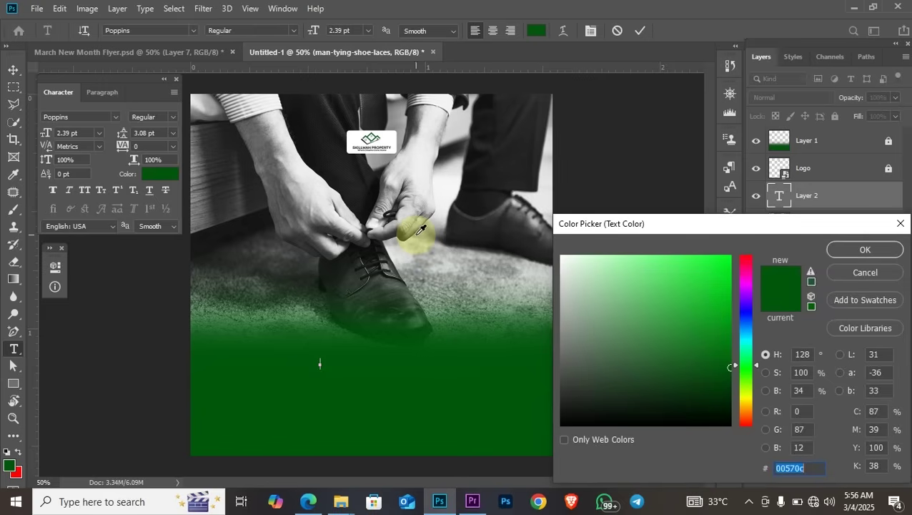
type("ffffff")
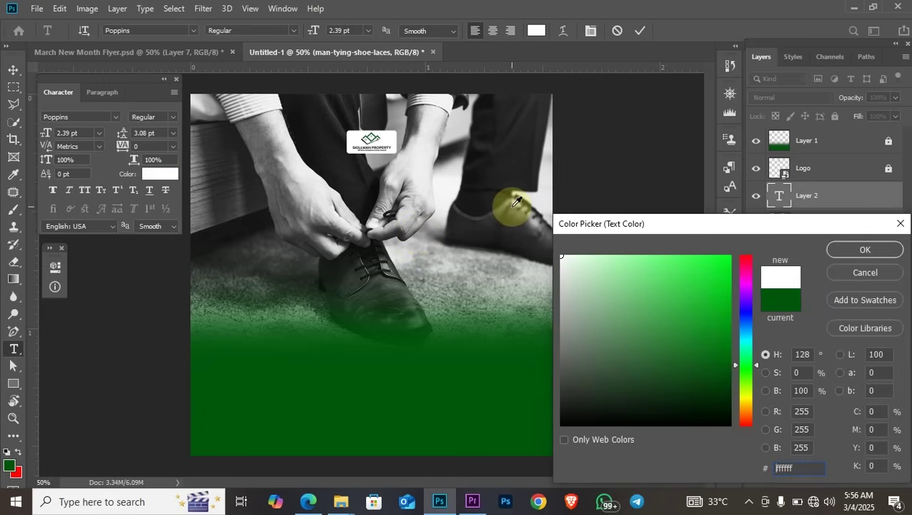
key("Return")
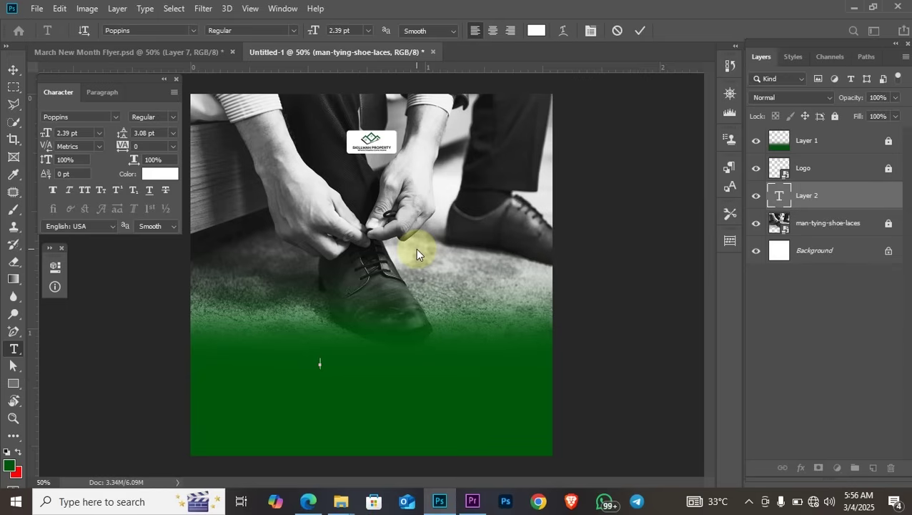
type("We")
left_click_drag(813, 200, 807, 129)
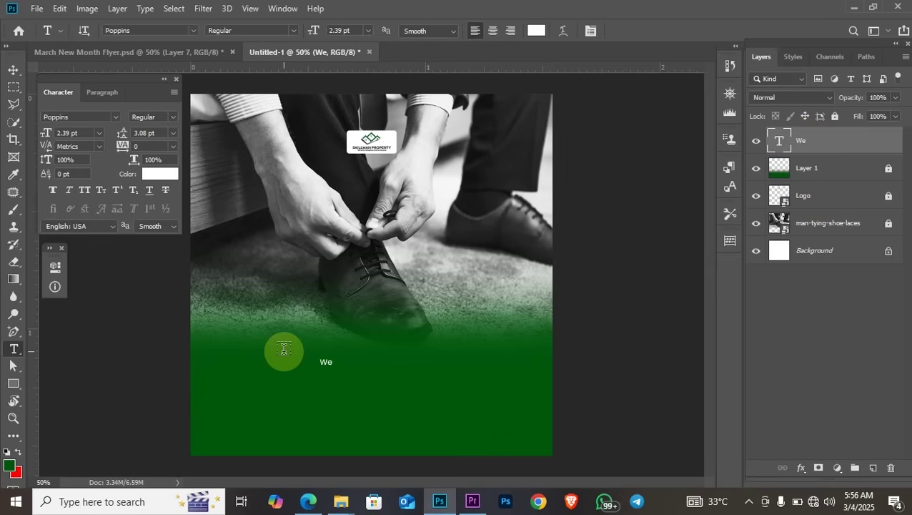
Finish typing 'Welcome to the month of' and reposition the line
left_click(356, 362)
key("BackSpace")
type("el")
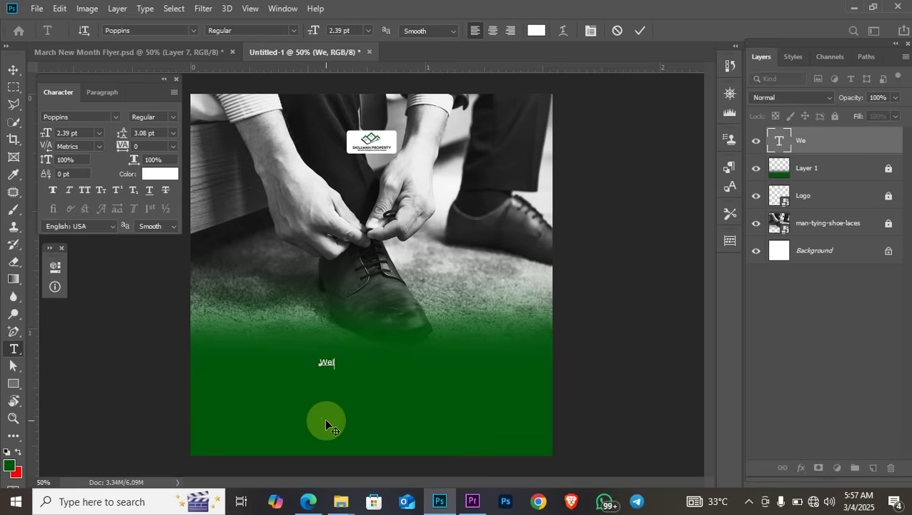
type("come to thr")
key("BackSpace")
type("e mpn")
key("BackSpace")
key("BackSpace")
type("onth")
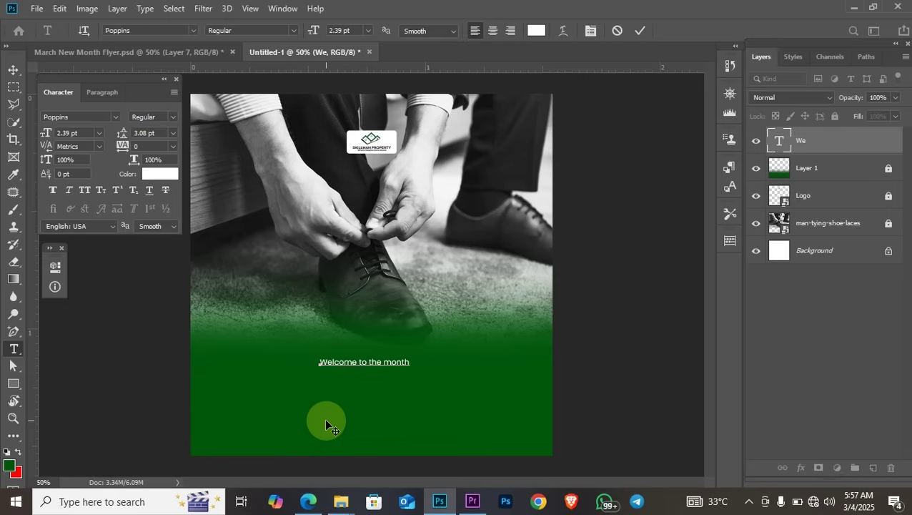
type(" of")
left_click(13, 70)
left_click_drag(366, 365, 373, 357)
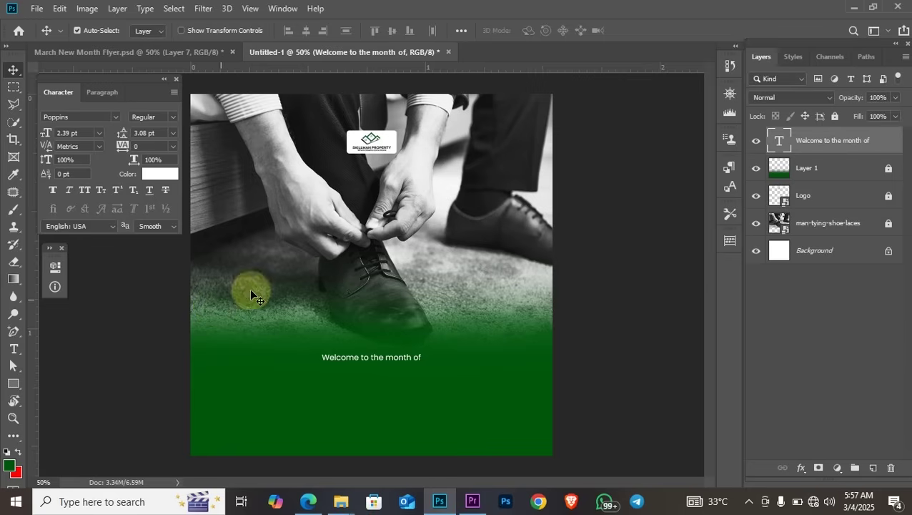
Try the Galins font and All Caps on the welcome line, then undo back to Poppins
left_click(15, 349)
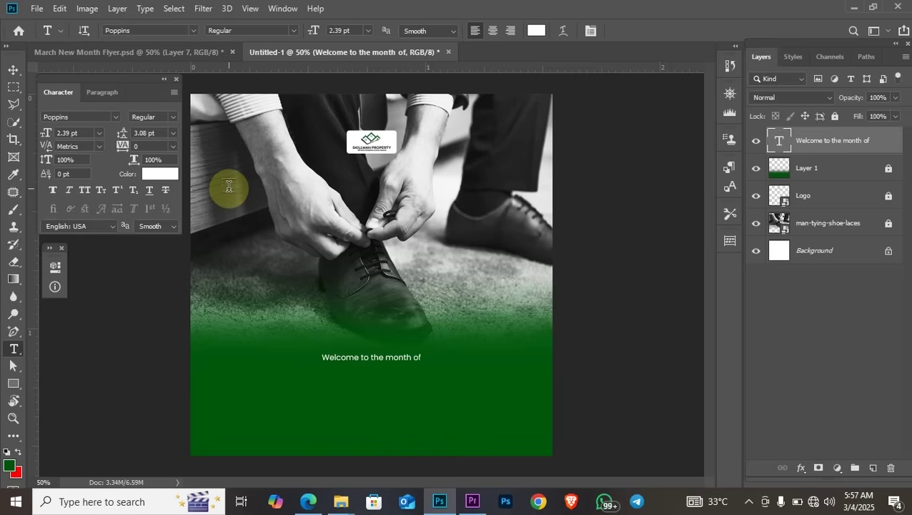
left_click(98, 116)
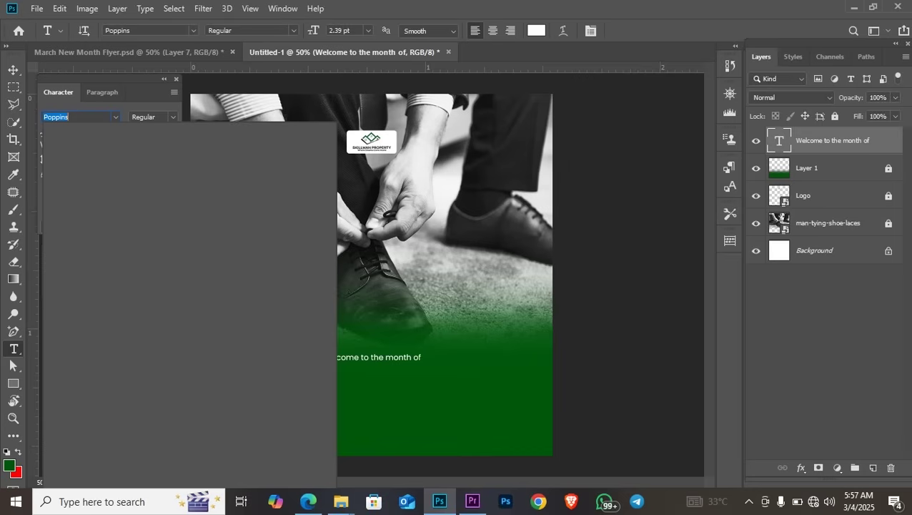
type("galin")
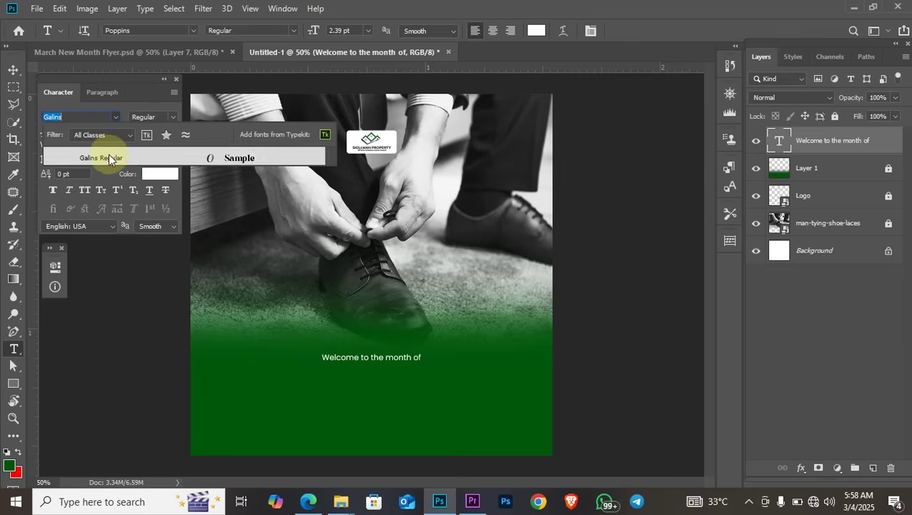
left_click(108, 156)
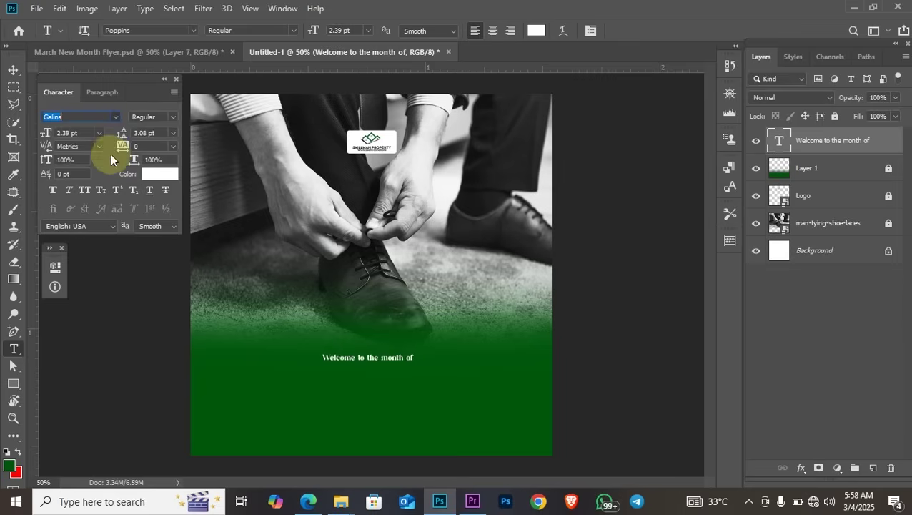
left_click(84, 189)
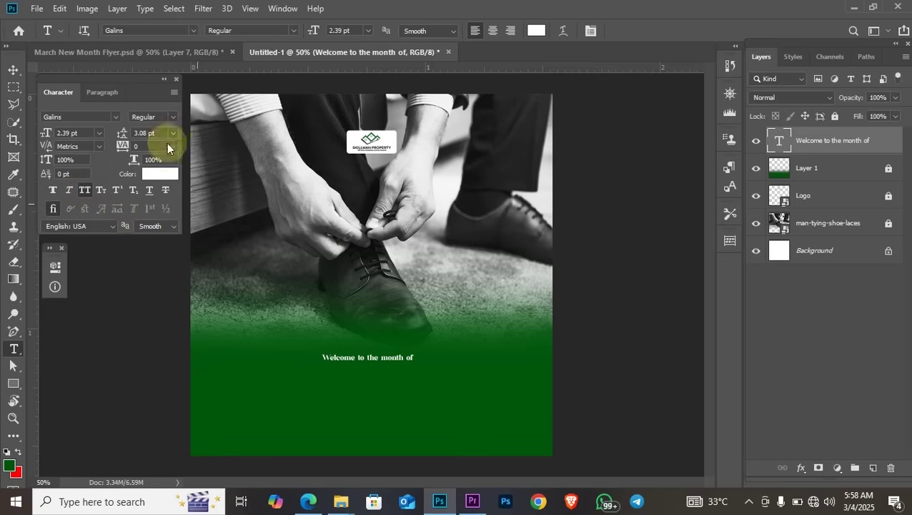
key("ctrl+z")
key("ctrl+z")
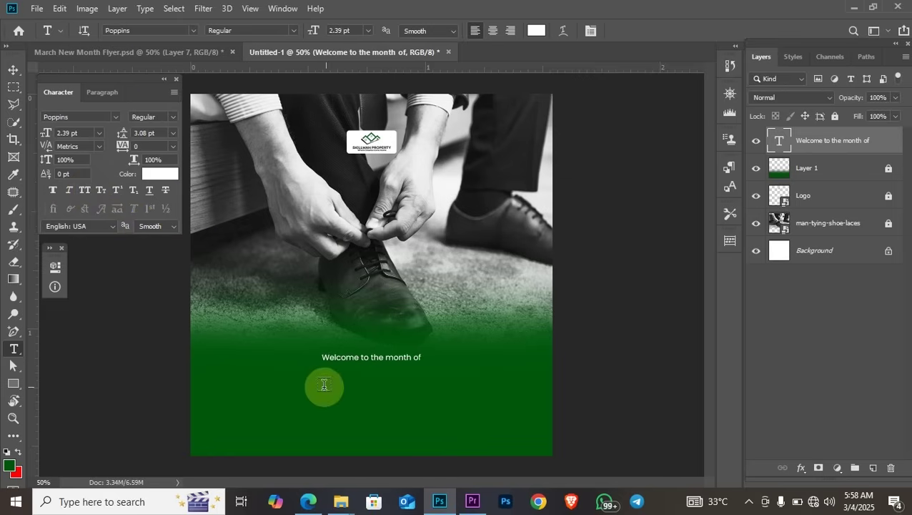
Add a 'March' text layer below the welcome line at 12.39 pt in All Caps
left_click(324, 385)
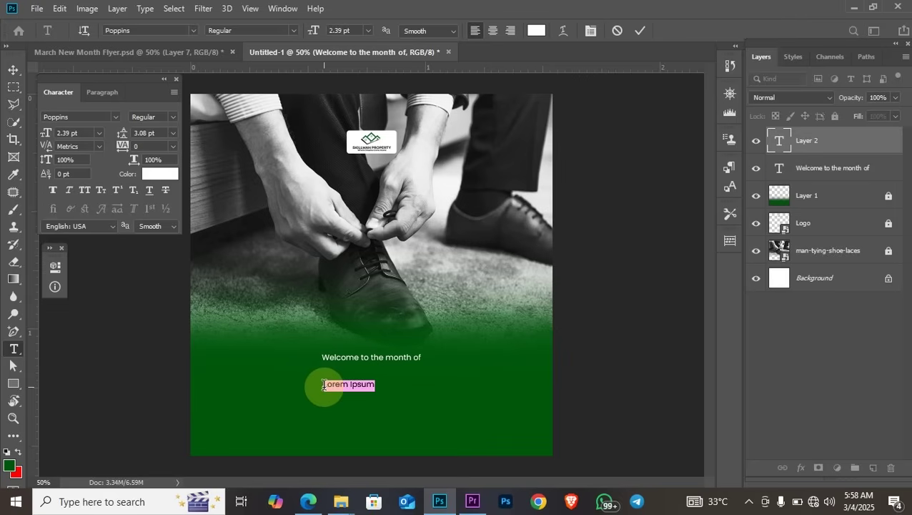
type("March")
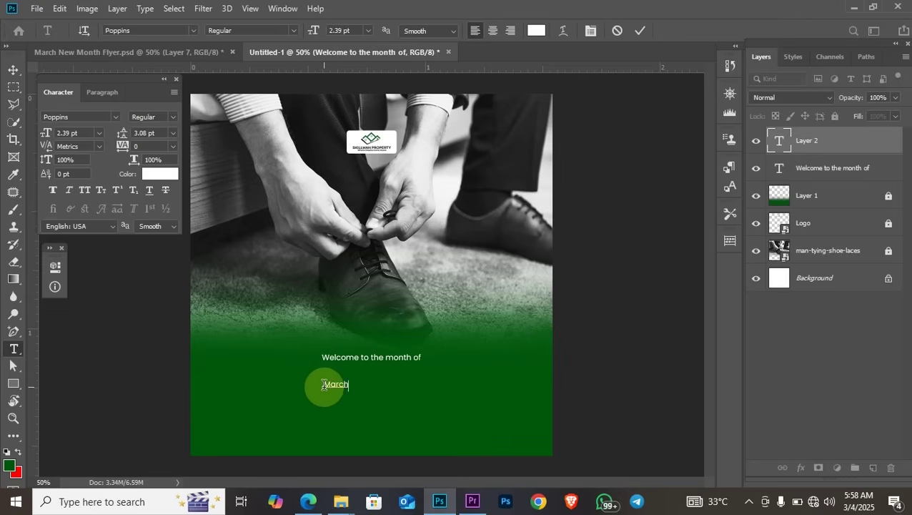
key("ctrl")
key("ctrl+a")
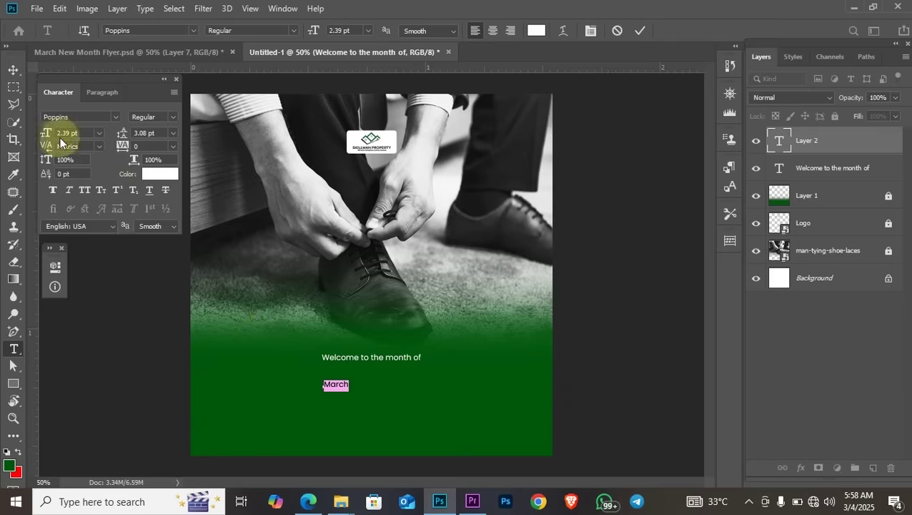
left_click_drag(47, 136, 51, 135)
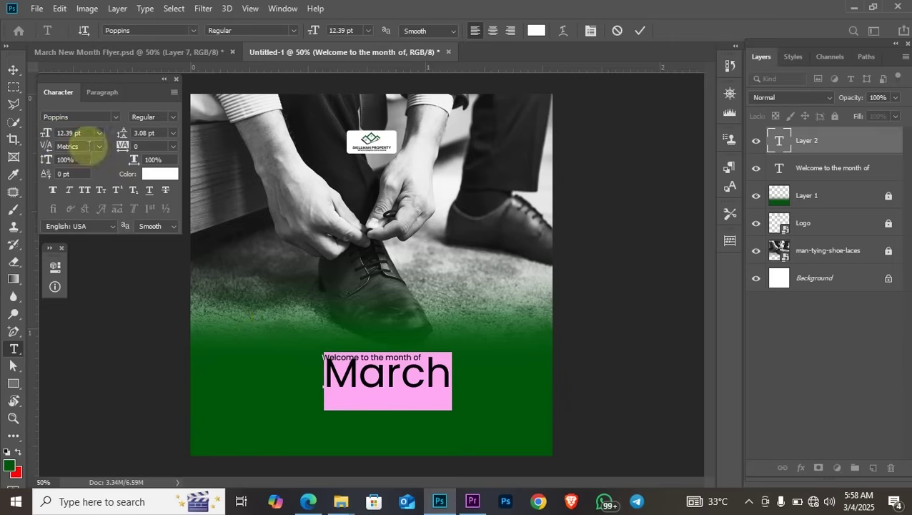
left_click(86, 190)
key("ctrl+Return")
left_click_drag(393, 377, 379, 384)
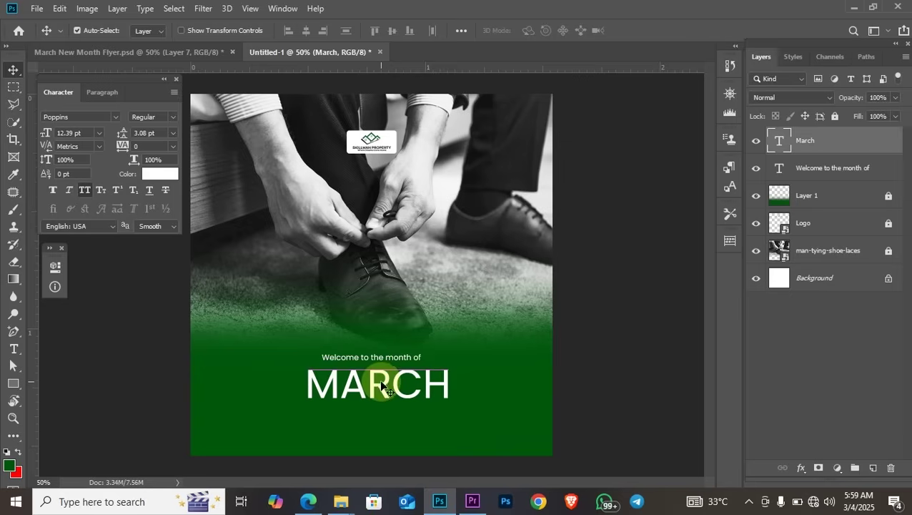
Set MARCH to Galins Regular and centre it beneath the welcome line
left_click(82, 116)
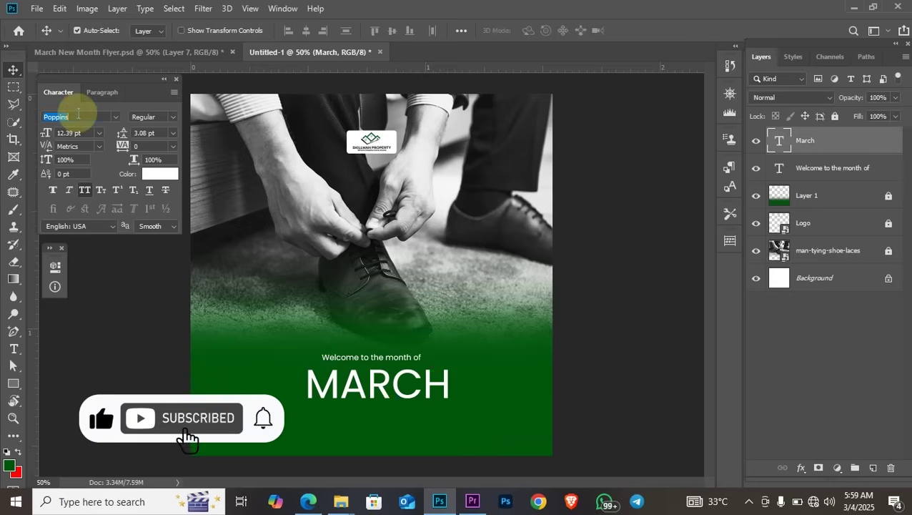
type("galins")
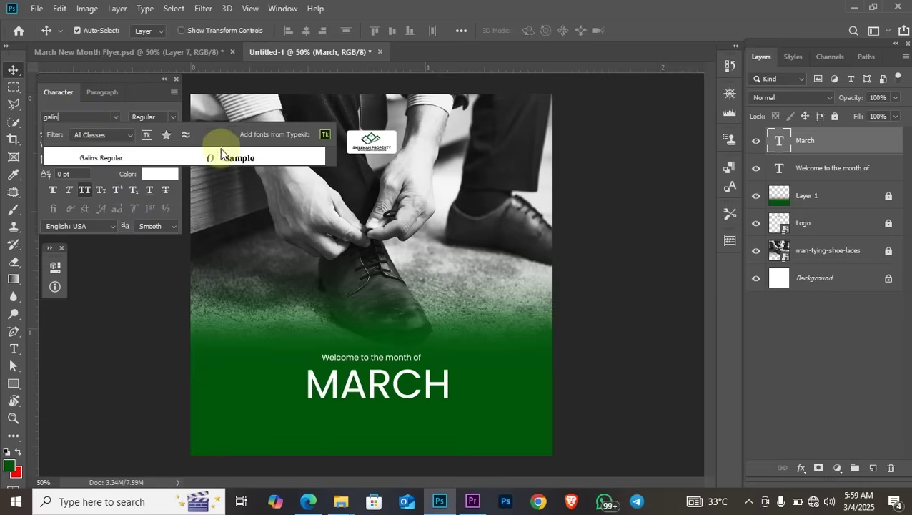
left_click(225, 158)
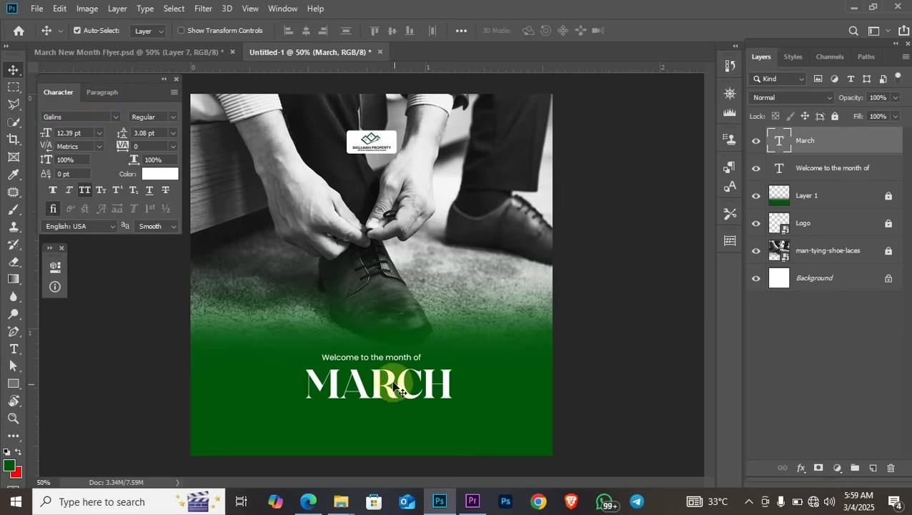
left_click_drag(401, 391, 396, 387)
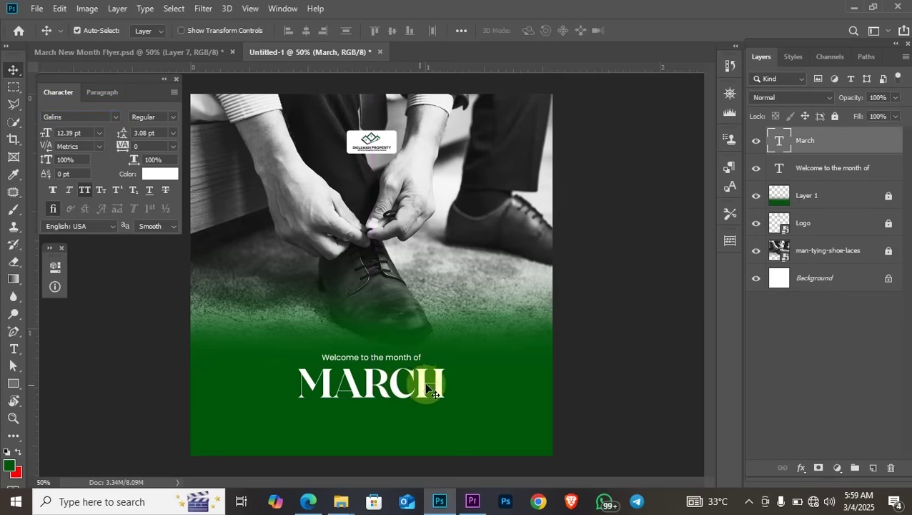
left_click(399, 357)
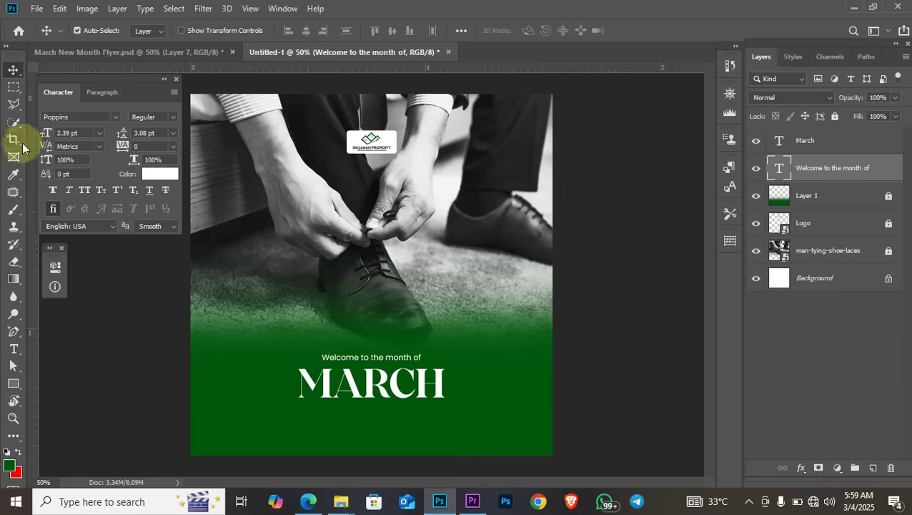
Resize the welcome line to 3.5 pt, center it above MARCH, and nudge both lines up
left_click(71, 133)
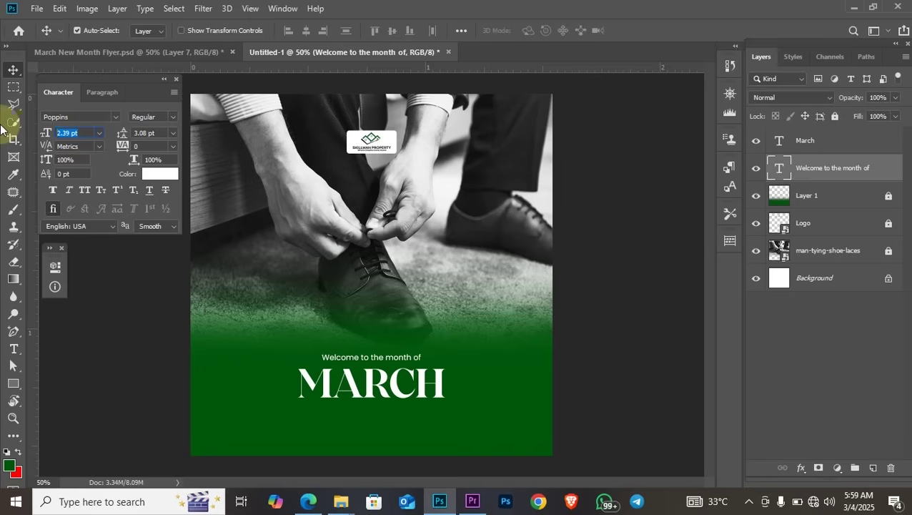
type("4")
key("Return")
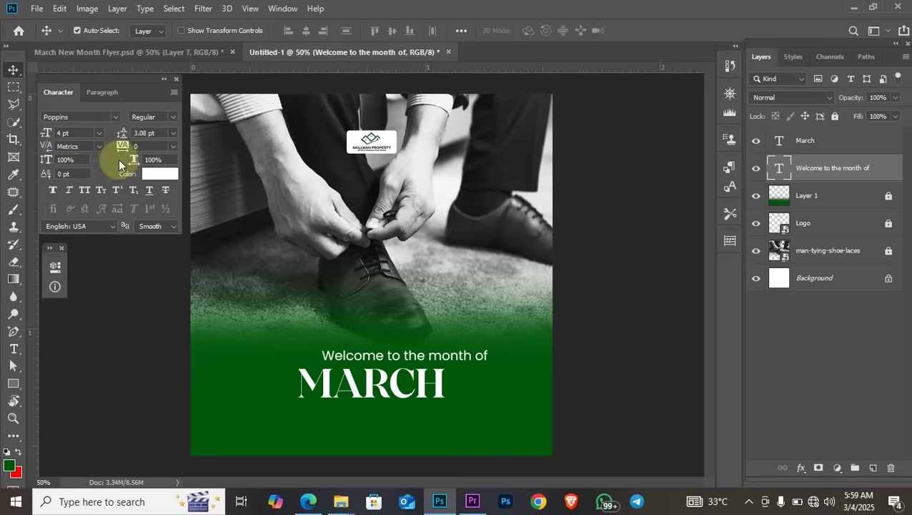
left_click_drag(415, 357, 391, 360)
left_click(71, 133)
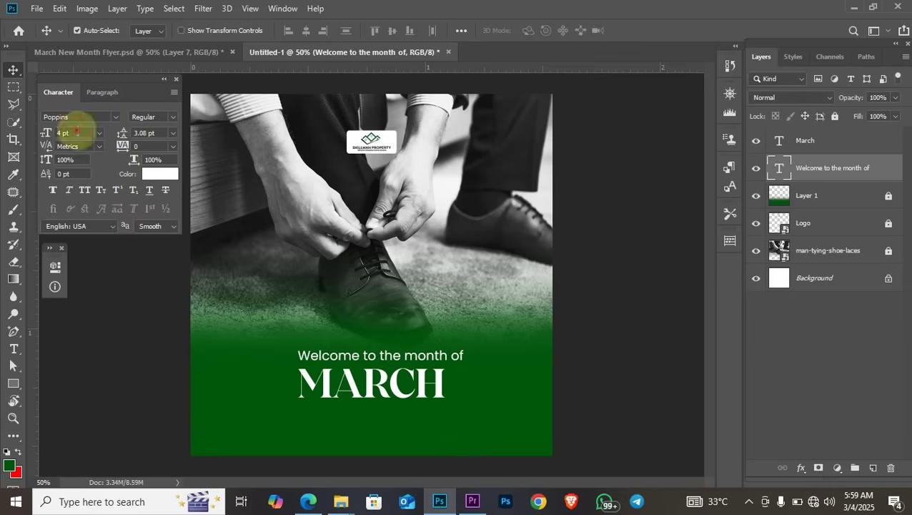
type("3")
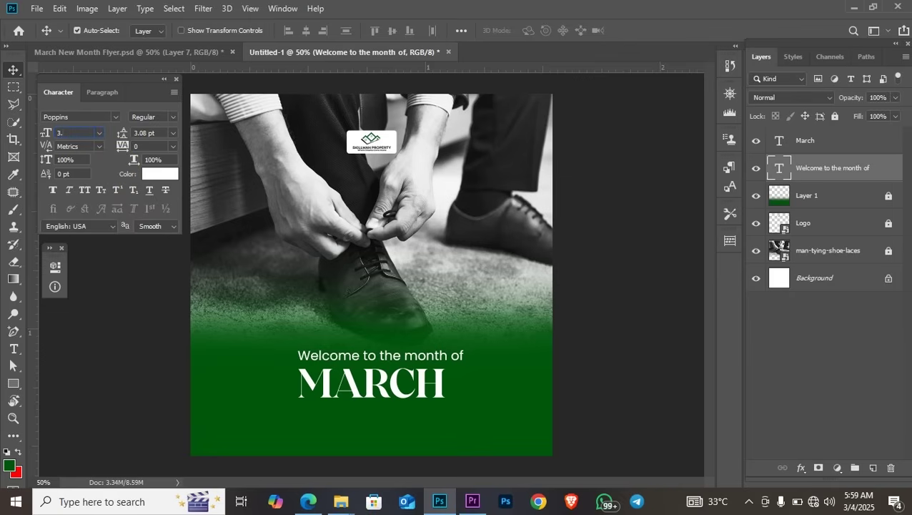
type(".5")
key("Return")
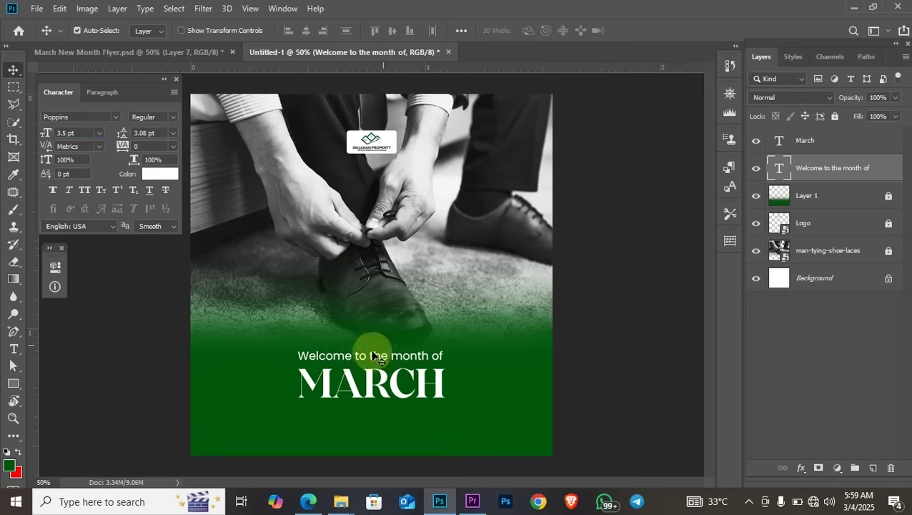
left_click_drag(377, 359, 378, 356)
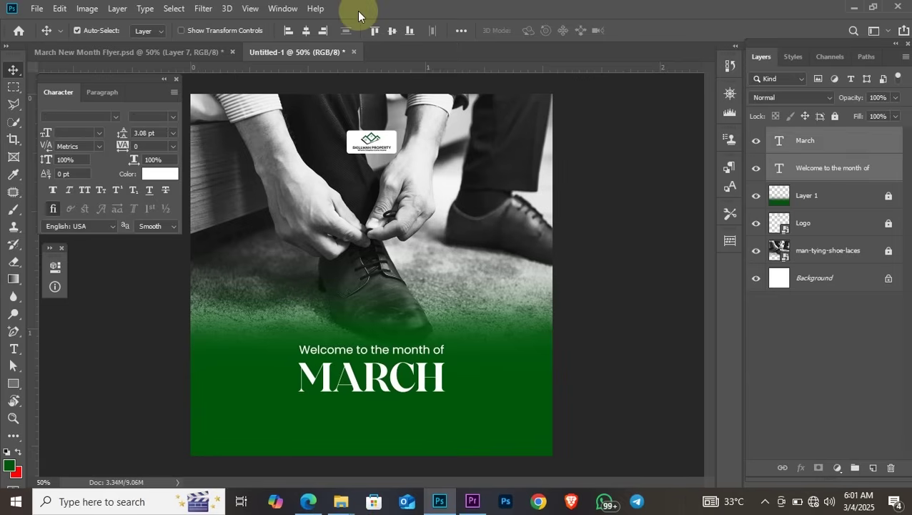
left_click_drag(280, 331, 394, 397)
key("Up")
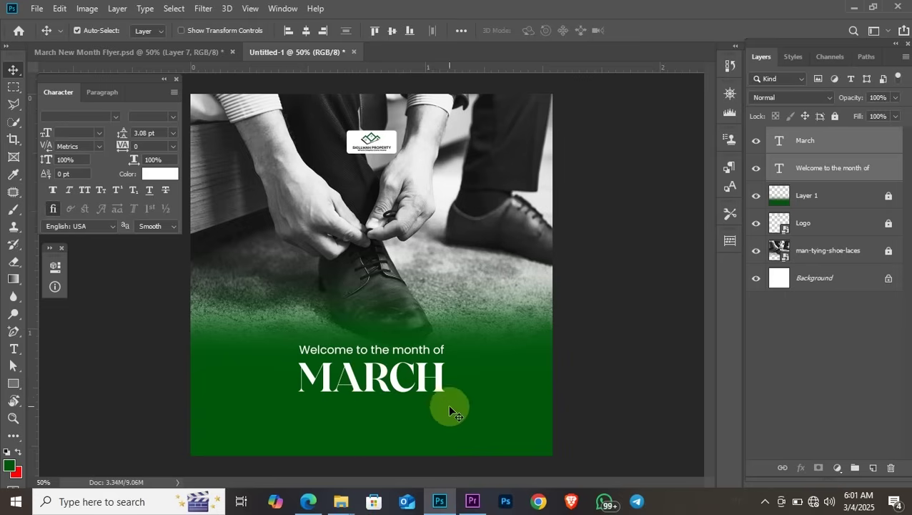
Drag Social Media Handle.png from the tutorial folder onto the flyer
left_click(449, 407)
mouse_move(341, 501)
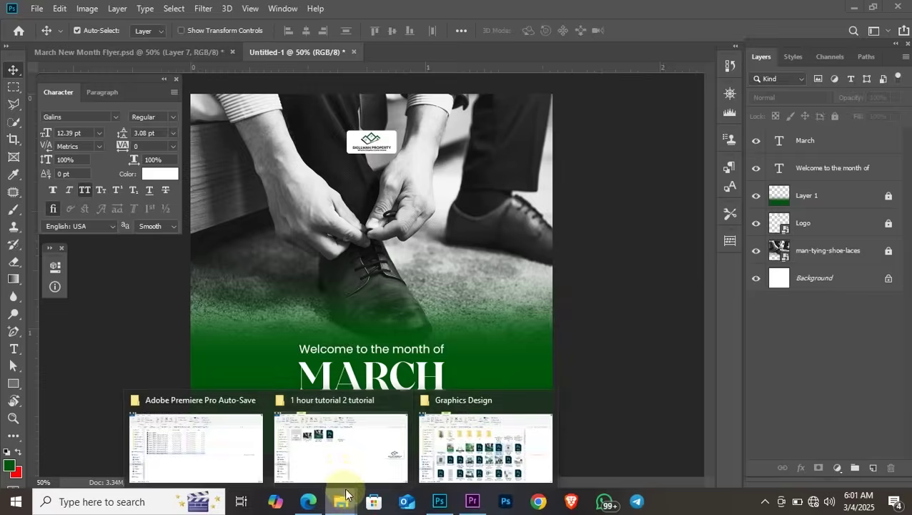
left_click(342, 473)
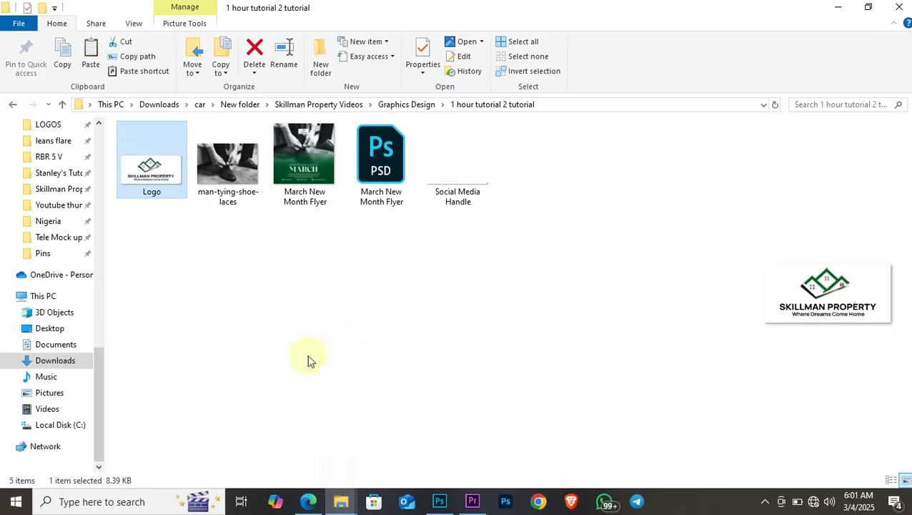
left_click(450, 189)
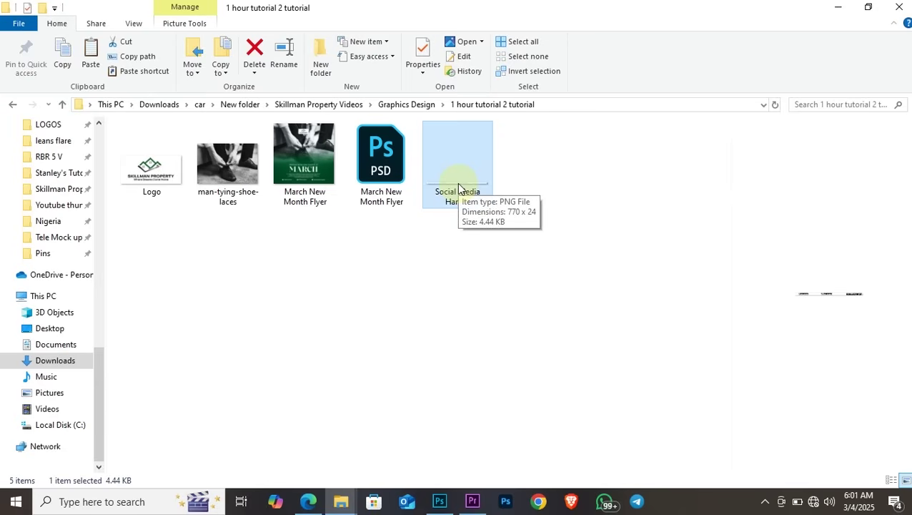
left_click_drag(459, 178, 394, 292)
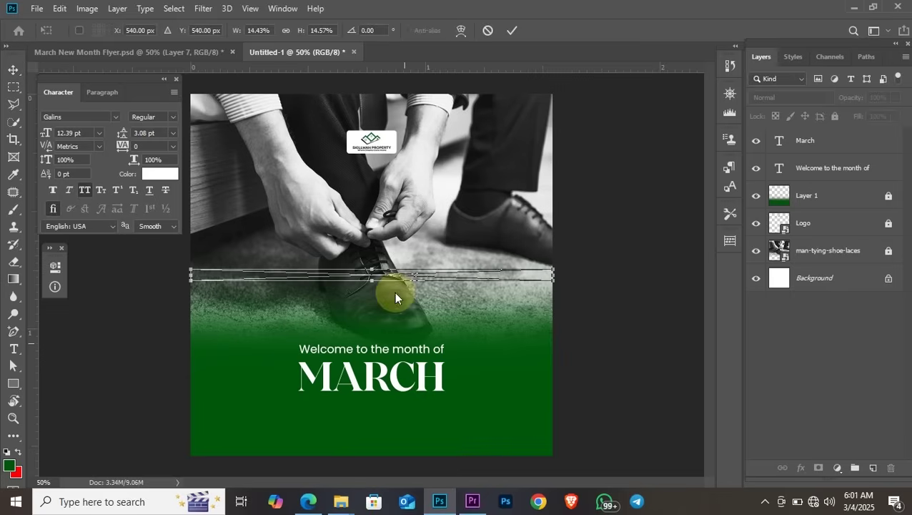
Shrink and center the handles strip along the bottom, then duplicate the welcome line below MARCH
left_click_drag(461, 280, 458, 439)
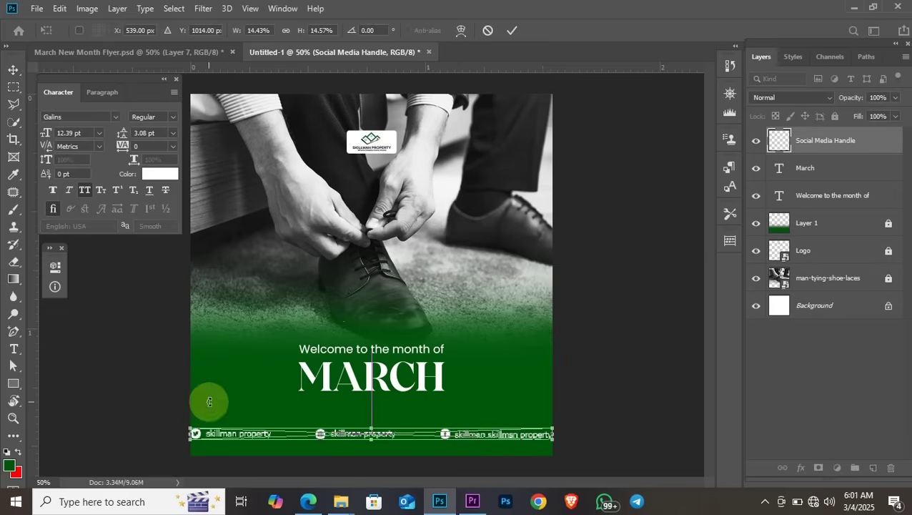
left_click_drag(191, 434, 332, 406)
key("Return")
left_click_drag(506, 443, 433, 440)
left_click(397, 352)
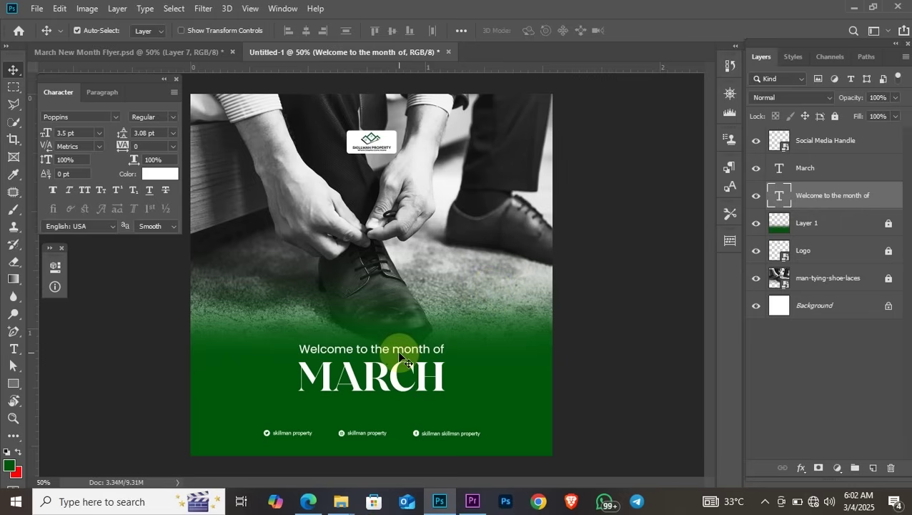
left_click_drag(399, 350, 398, 406)
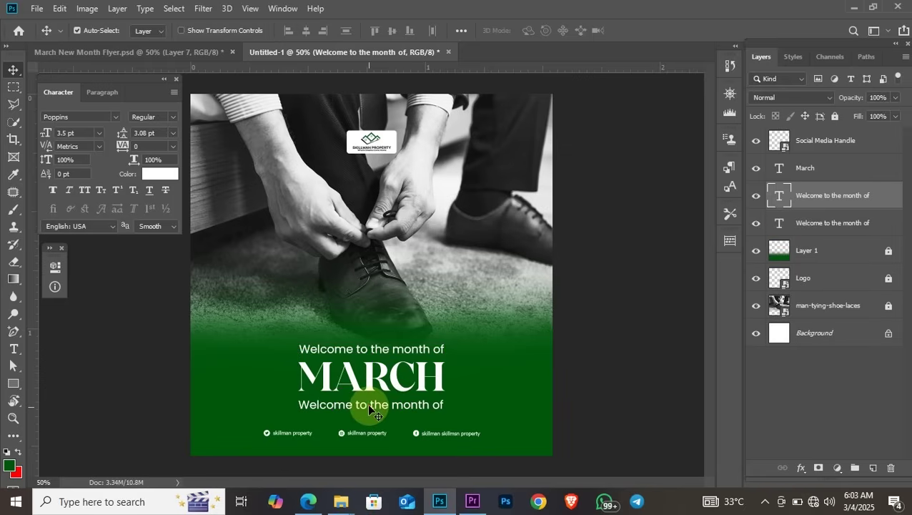
Rewrite the duplicated line as the body paragraph starting 'It's high time to MARCH…'
double_click(369, 408)
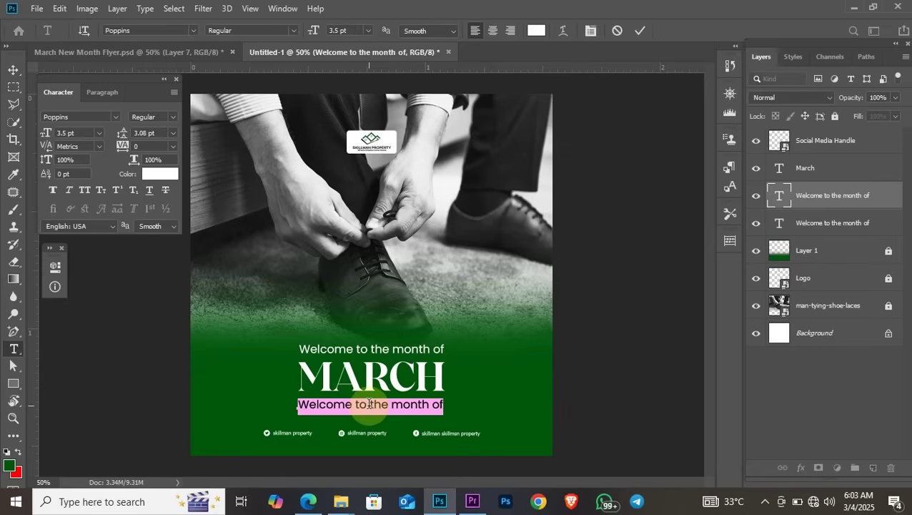
type("In this ")
type("'s hightime")
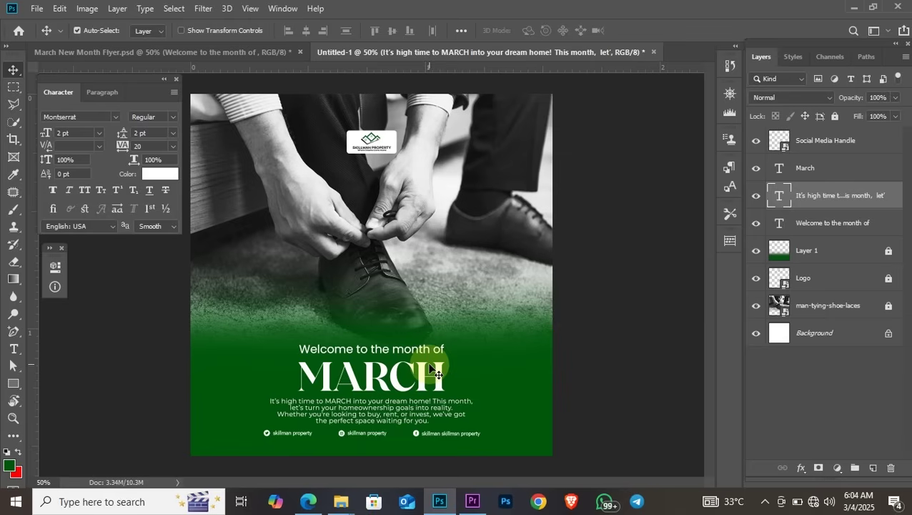
left_click(411, 349)
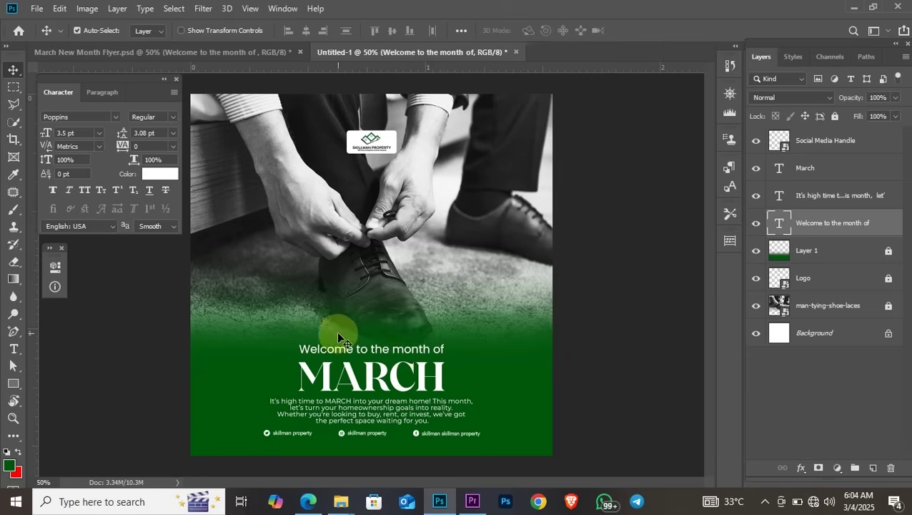
Make the welcome line Poppins Light, then scale it and MARCH up slightly, keeping them centred
left_click(172, 116)
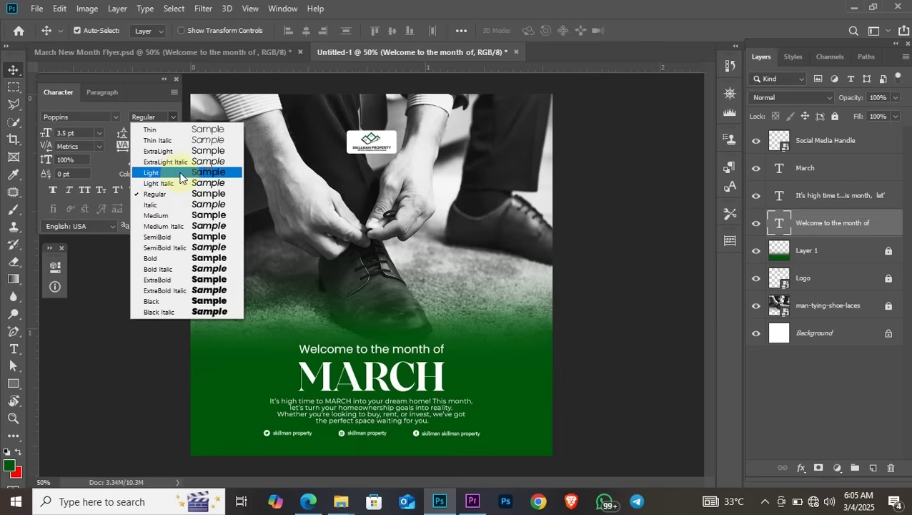
left_click(179, 173)
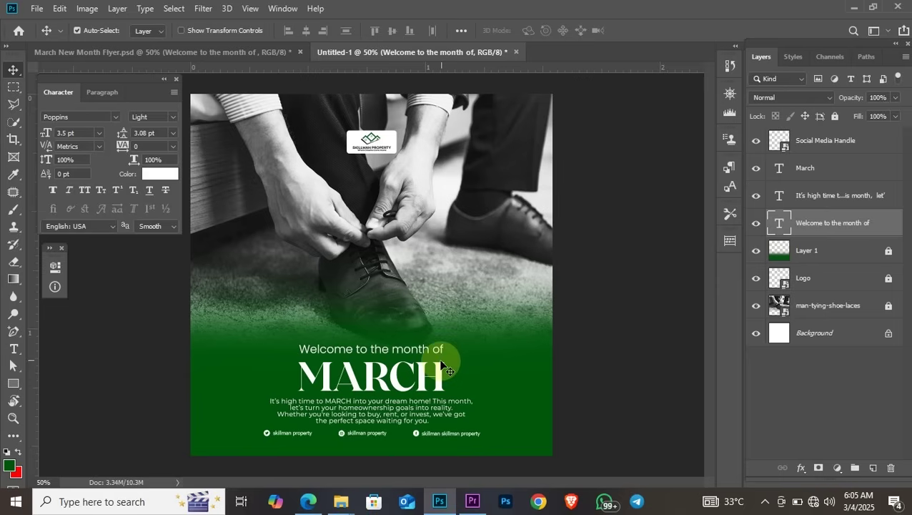
left_click_drag(457, 341, 386, 363)
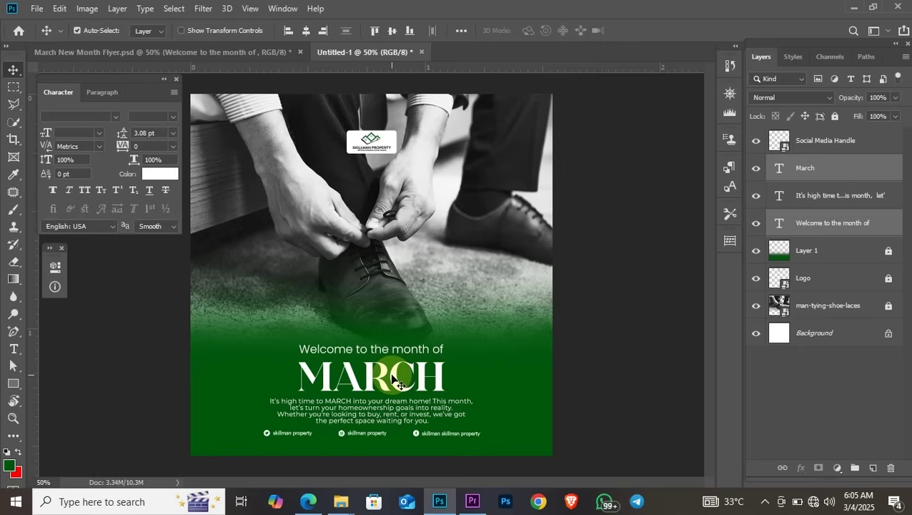
key("ctrl+t")
left_click_drag(292, 342, 283, 339)
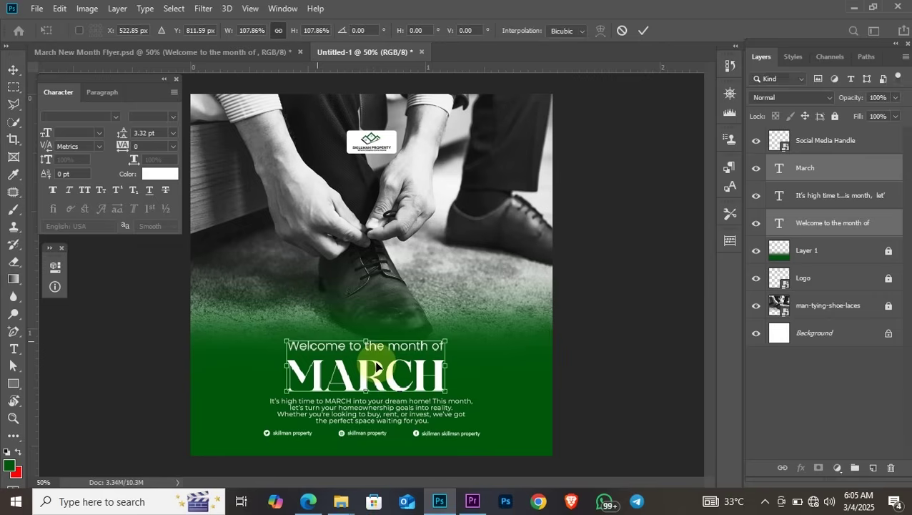
mouse_move(364, 380)
left_mouse_down()
mouse_move(379, 374)
mouse_move(366, 365)
mouse_move(372, 373)
left_mouse_up()
key("Return")
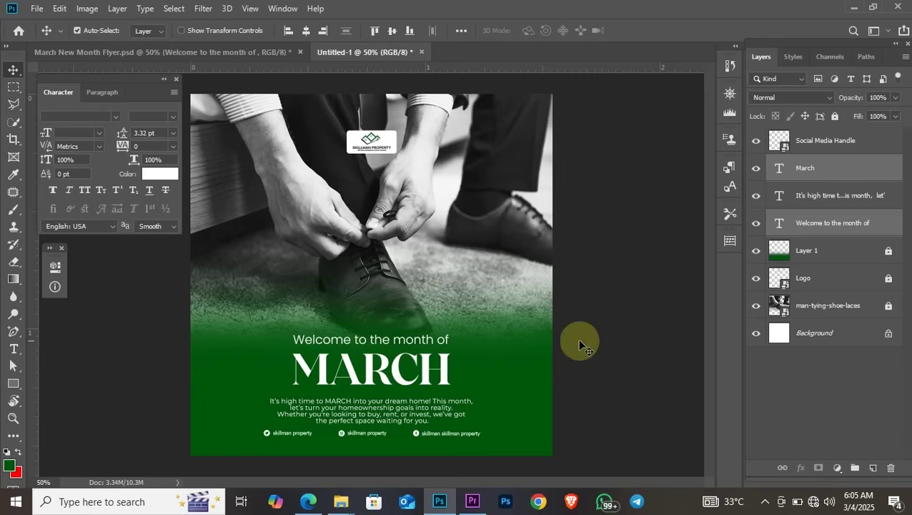
Nudge the welcome line down and enlarge it alone to about 3.83 pt
left_click(377, 339)
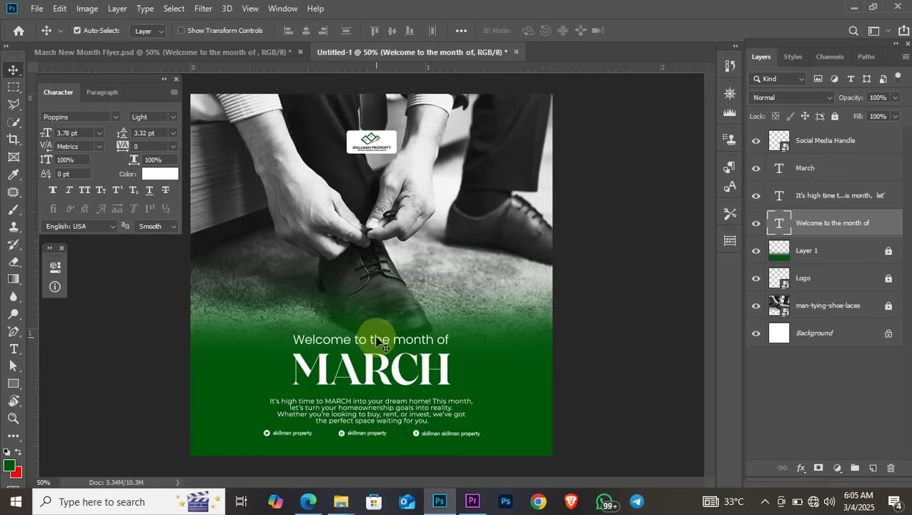
left_click_drag(375, 338, 381, 348)
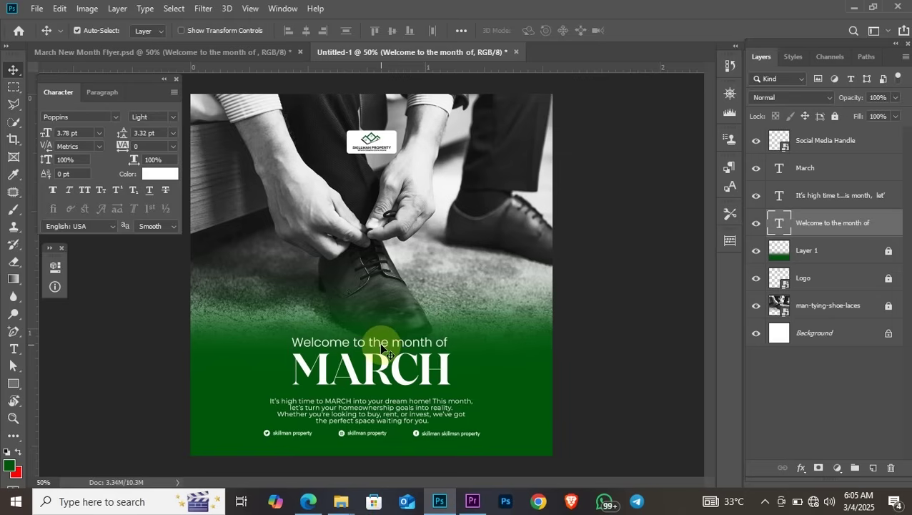
key("ctrl+t")
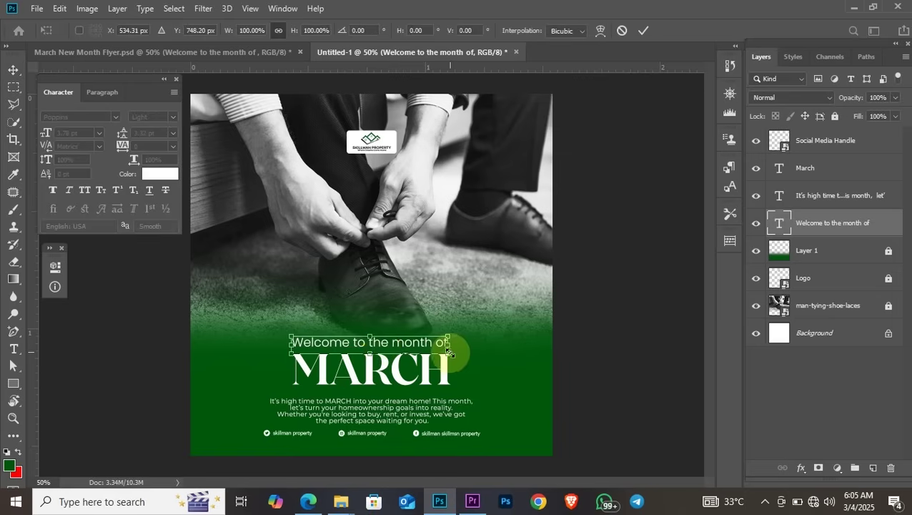
left_click_drag(448, 353, 451, 356)
key("Return")
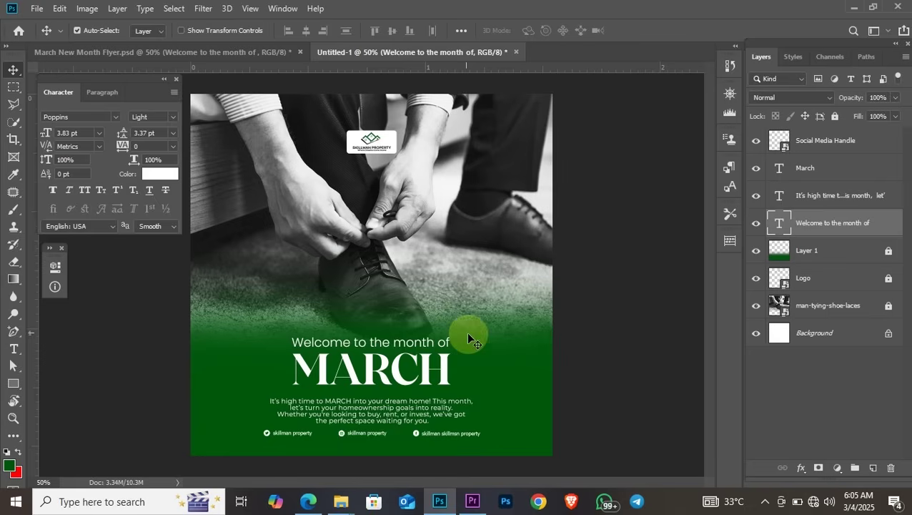
Move the body paragraph up closer under MARCH
left_click(371, 412)
left_click_drag(372, 411, 369, 410)
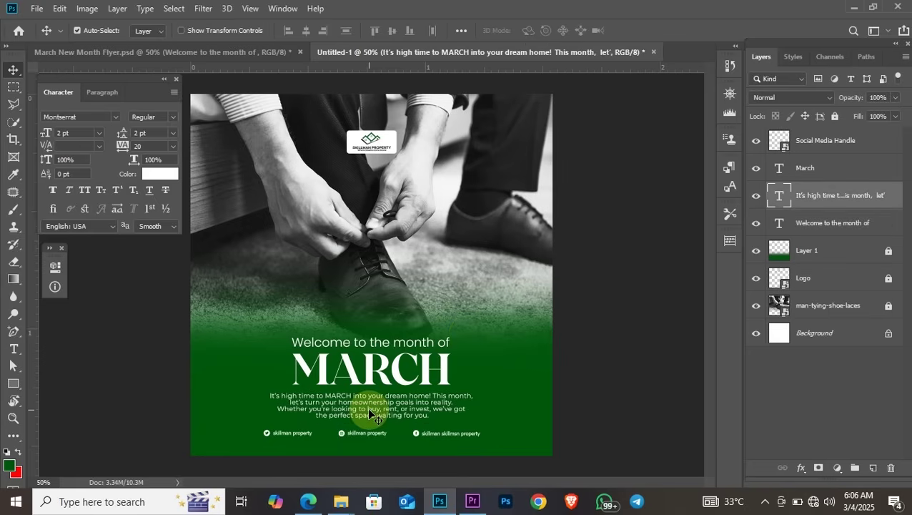
key("Down")
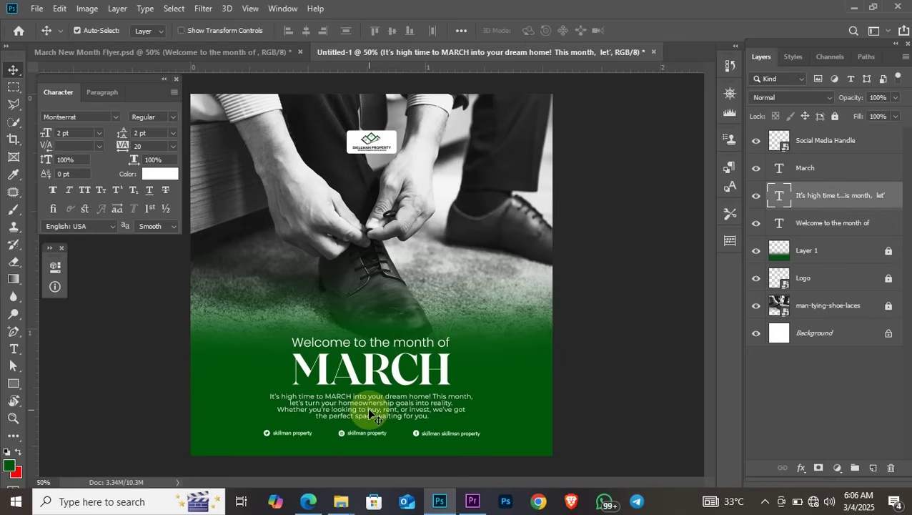
Scale the row of social handles up slightly
left_click_drag(258, 451, 398, 433)
key("ctrl+t")
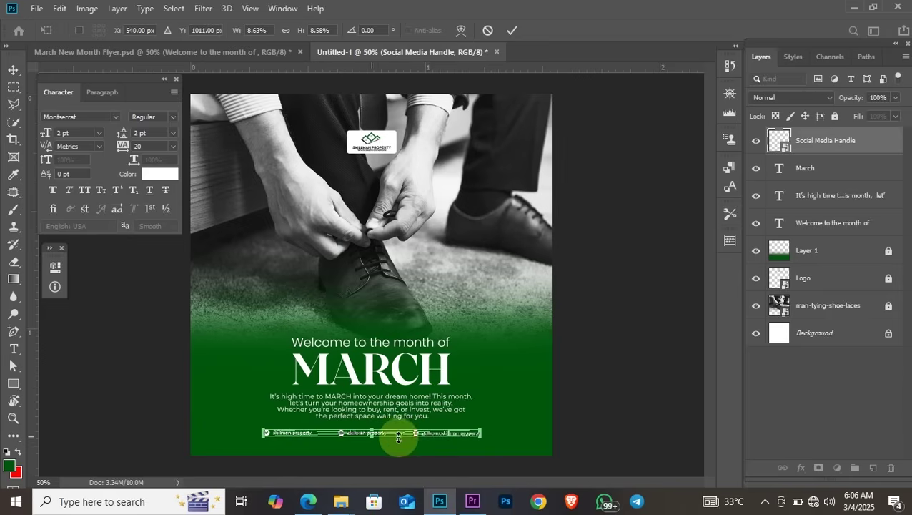
left_click_drag(480, 436, 489, 439)
key("Return")
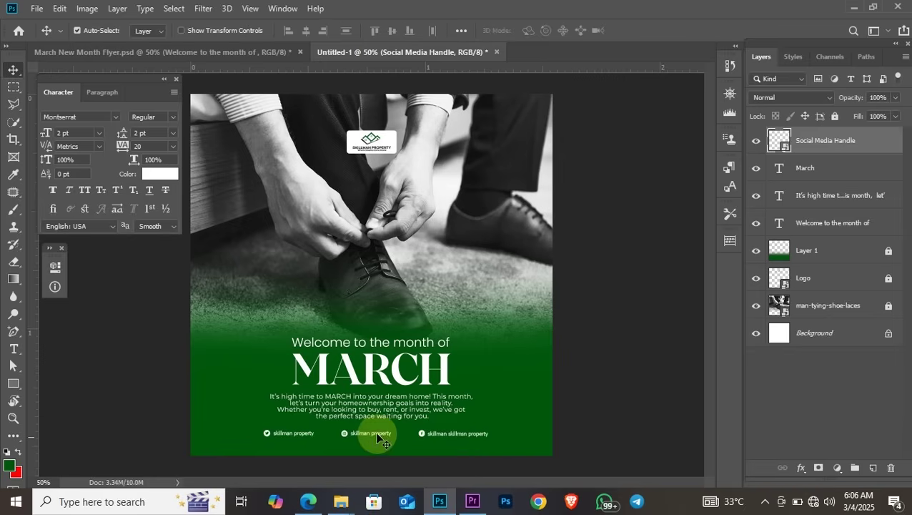
left_click_drag(373, 434, 341, 438)
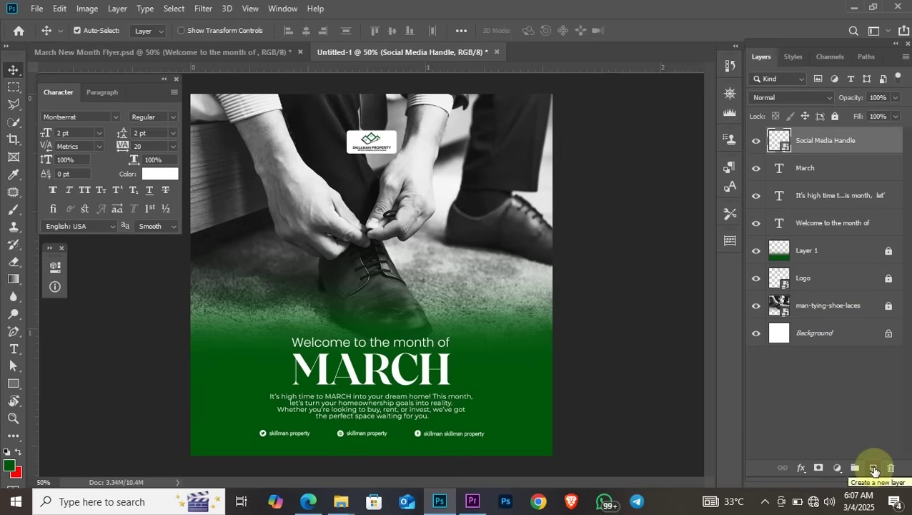
Add a new layer and fill it with 50% Gray via Edit > Fill
left_click(874, 469)
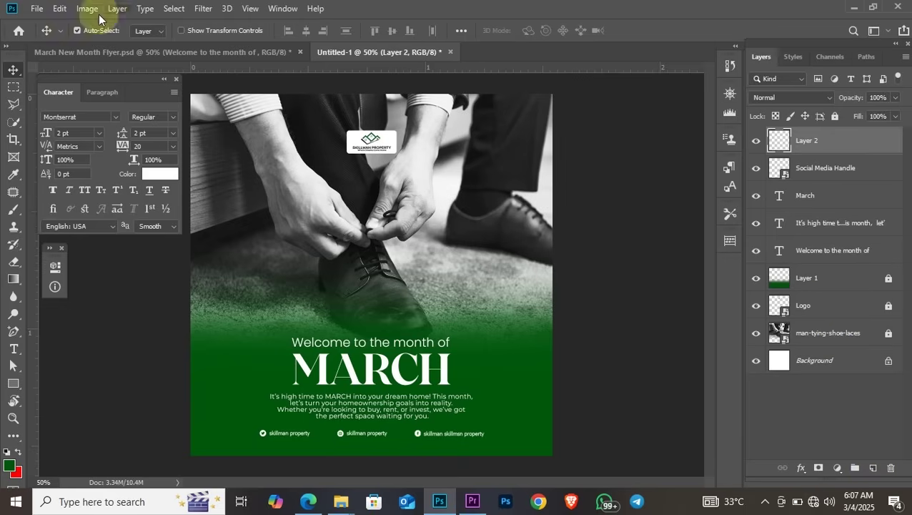
left_click(63, 9)
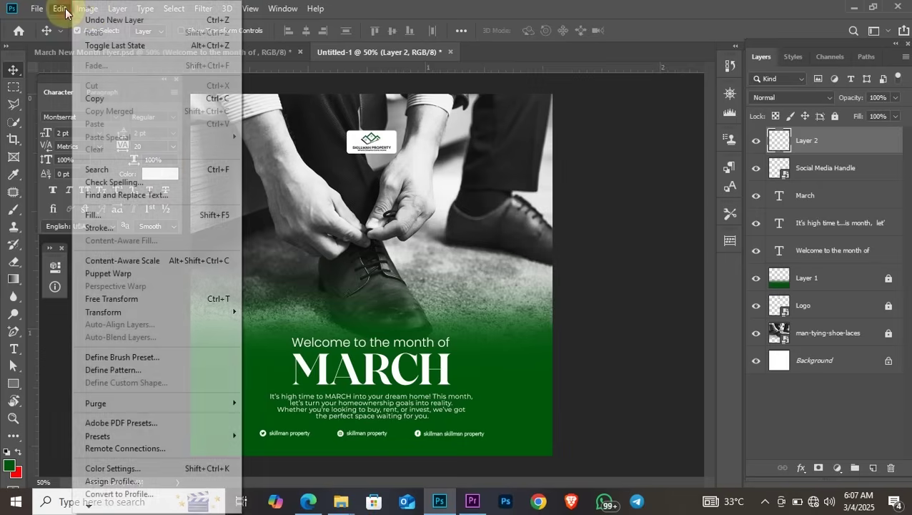
left_click(150, 215)
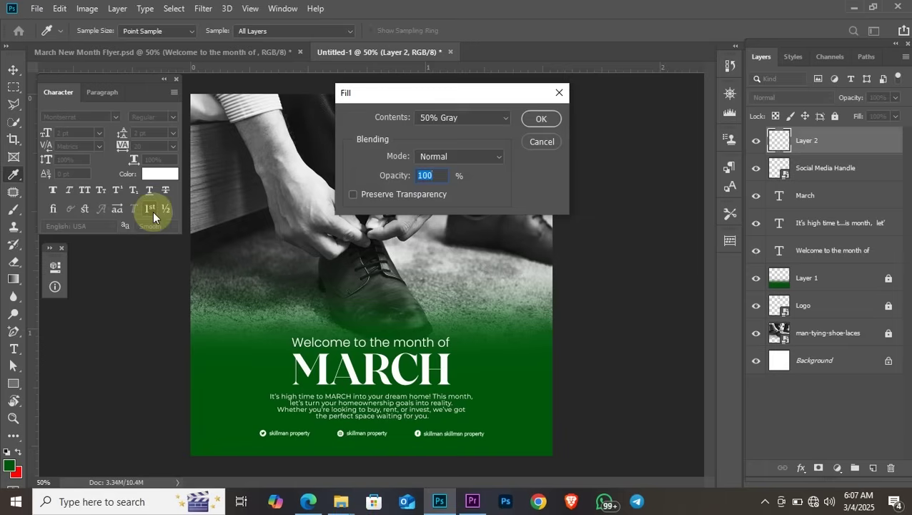
left_click(464, 121)
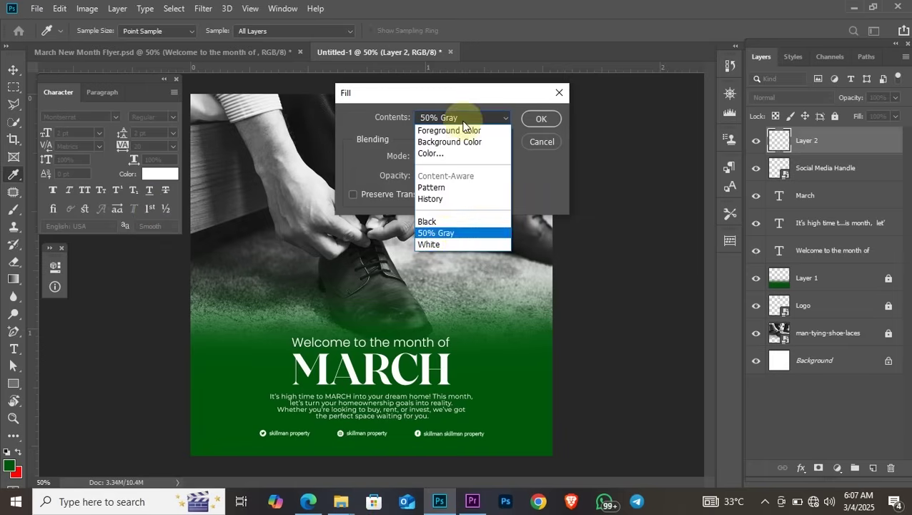
left_click(442, 237)
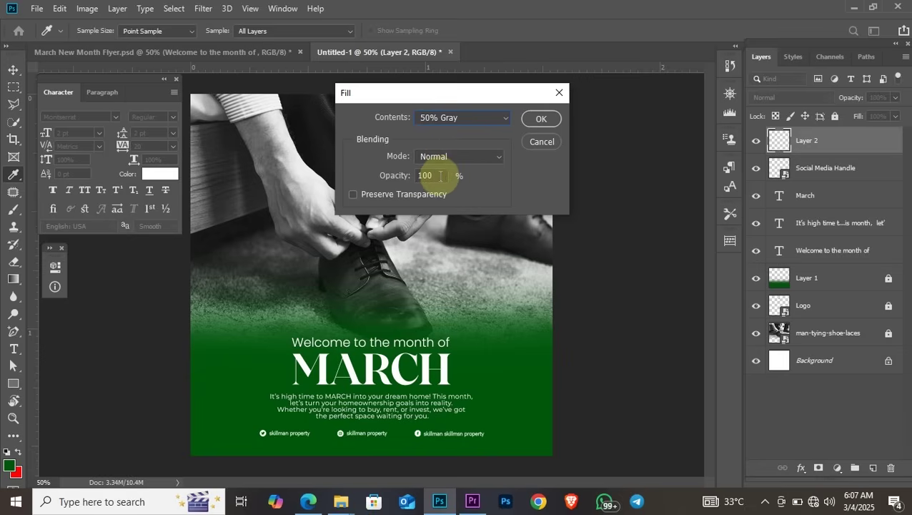
left_click(540, 119)
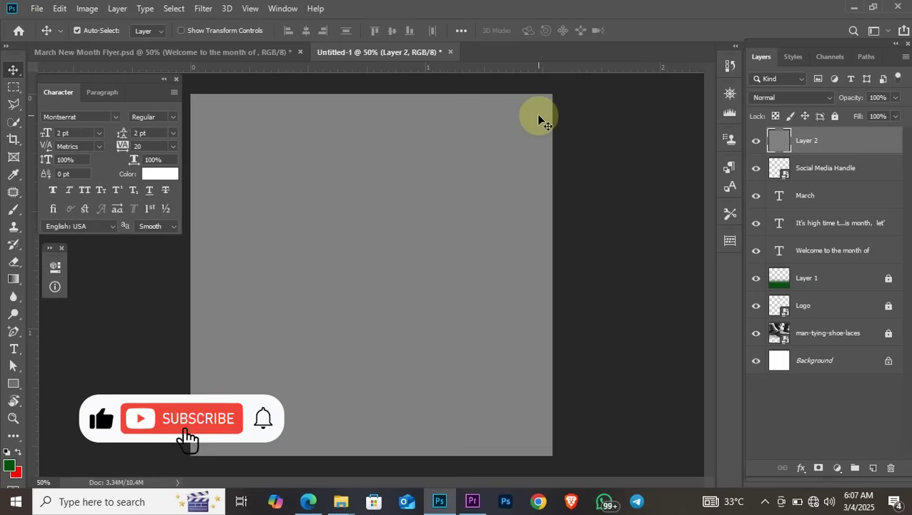
Apply Add Noise at amount 23 to the gray layer
left_click(201, 9)
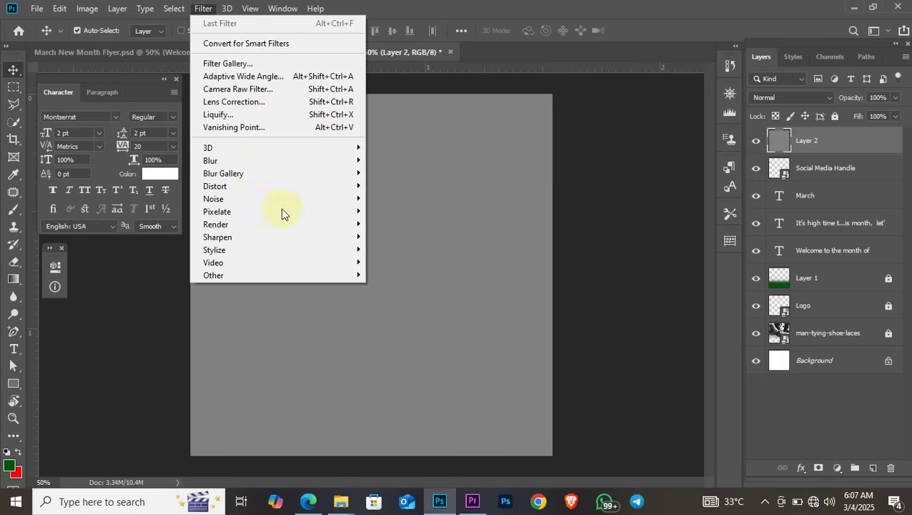
mouse_move(263, 203)
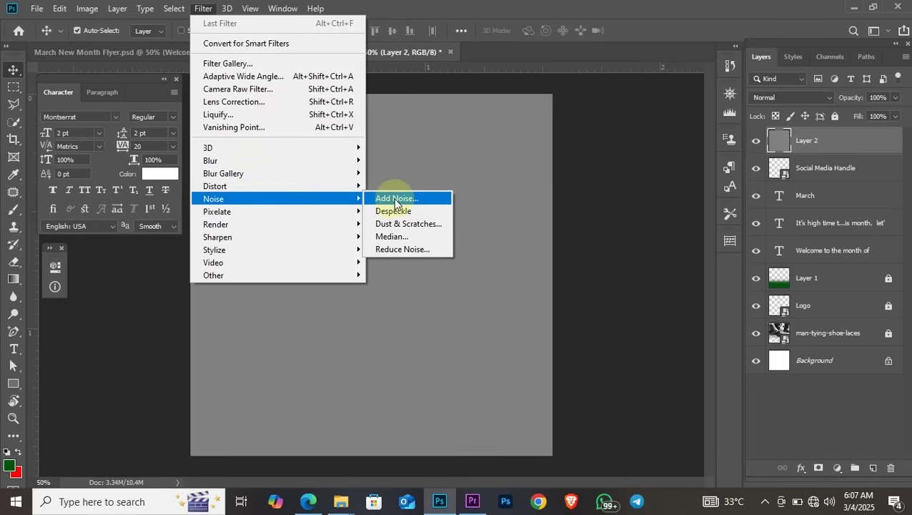
left_click(394, 199)
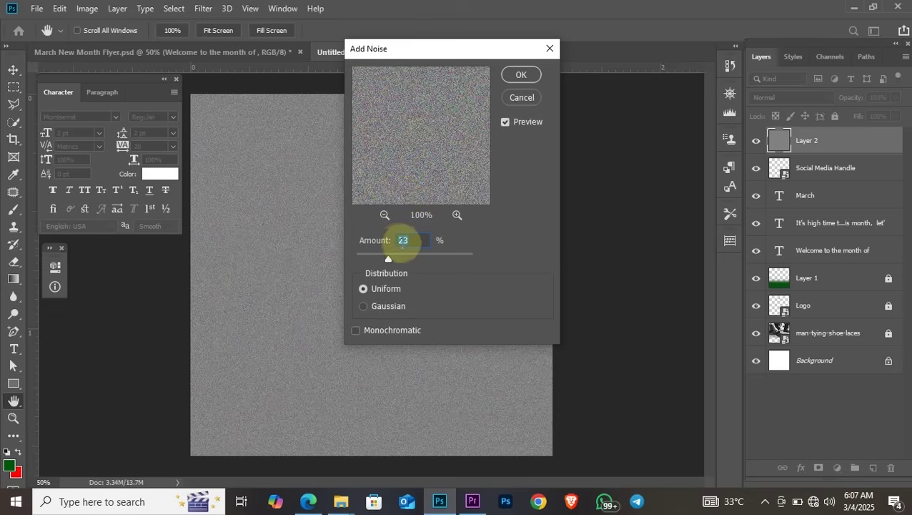
left_click(520, 76)
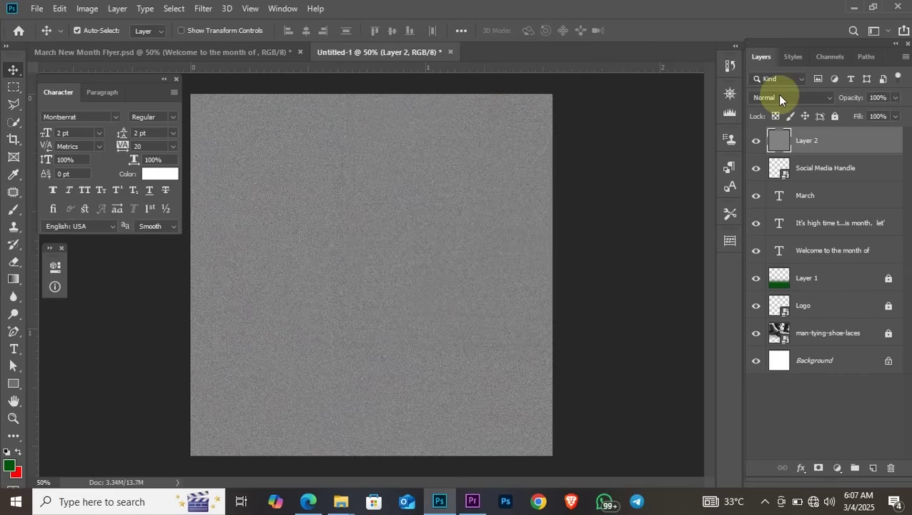
Set Layer 2 to Soft Light blend mode at 23% opacity
left_click(803, 146)
left_click(786, 98)
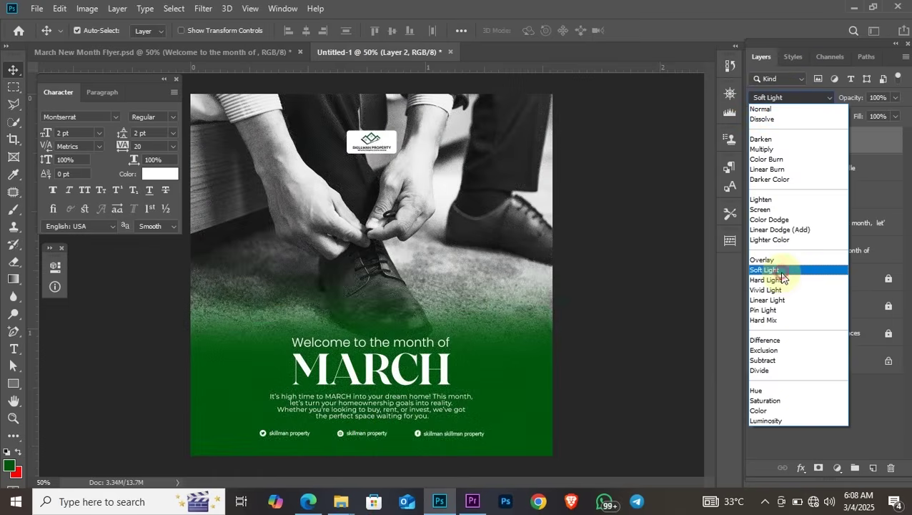
left_click(782, 272)
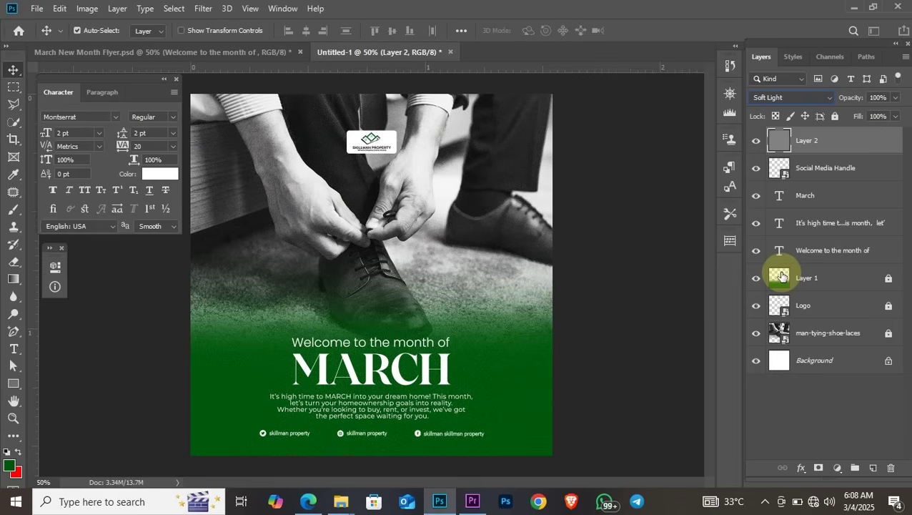
left_click(885, 99)
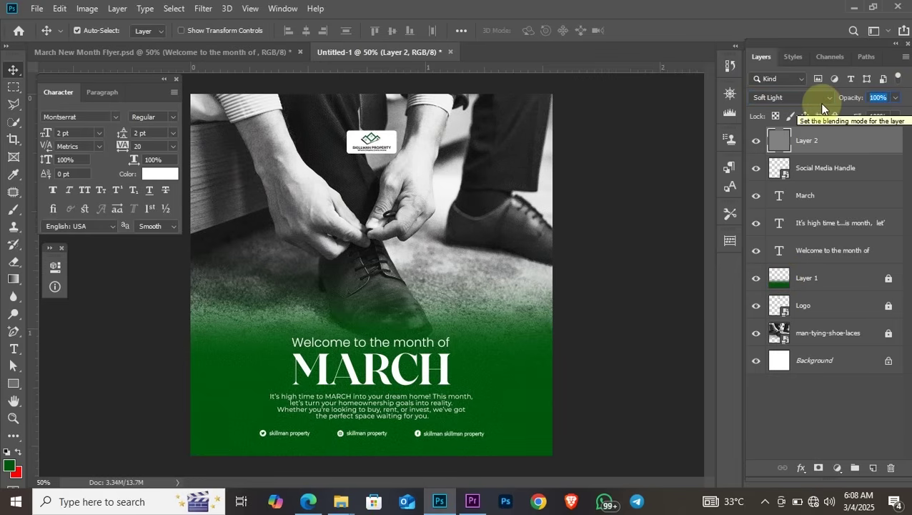
type("23")
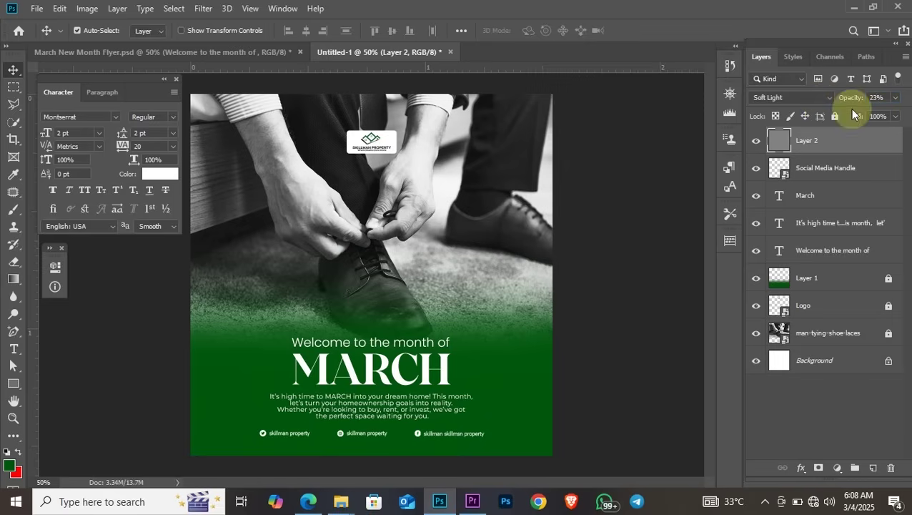
key("Return")
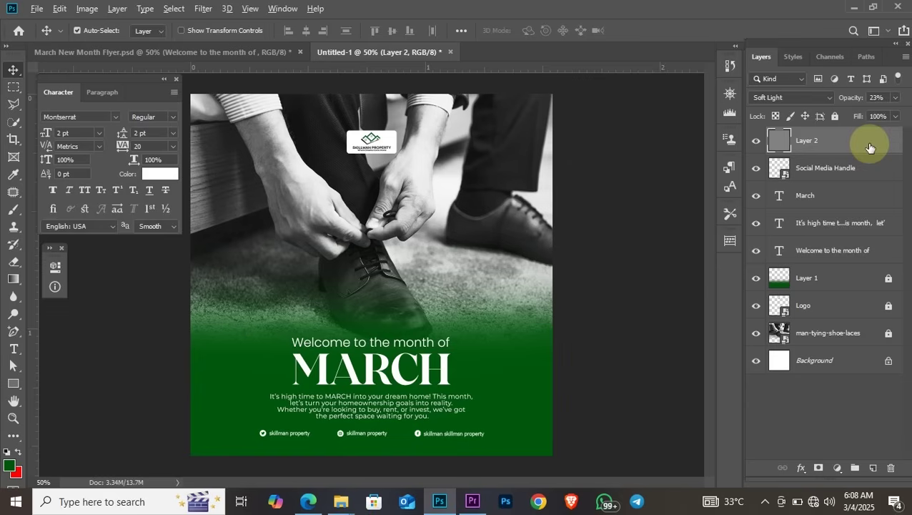
Stamp all visible layers into Layer 3 and convert it to a smart object
key("ctrl+shift+alt+e")
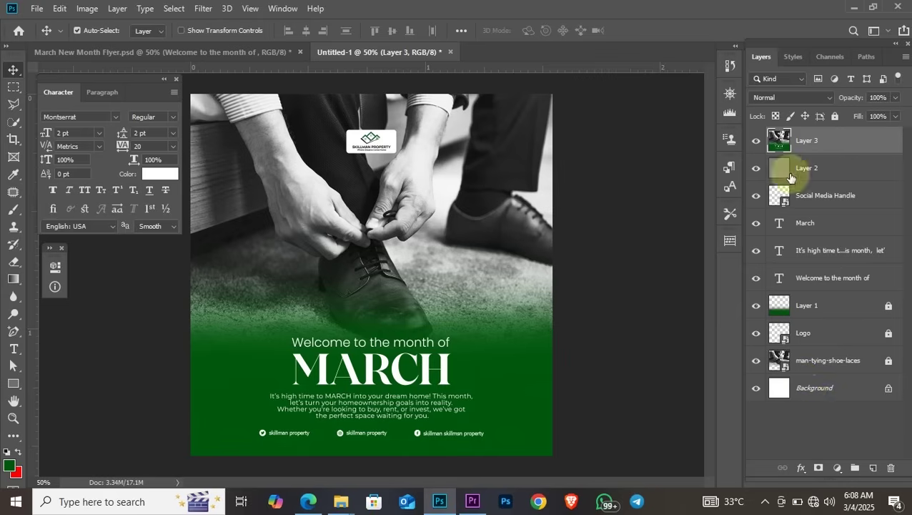
left_click(759, 144)
left_click(759, 143)
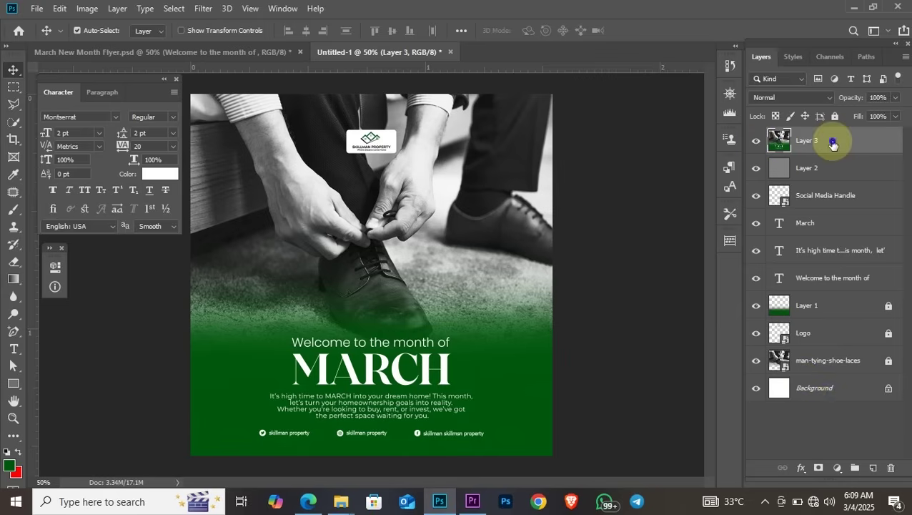
right_click(830, 142)
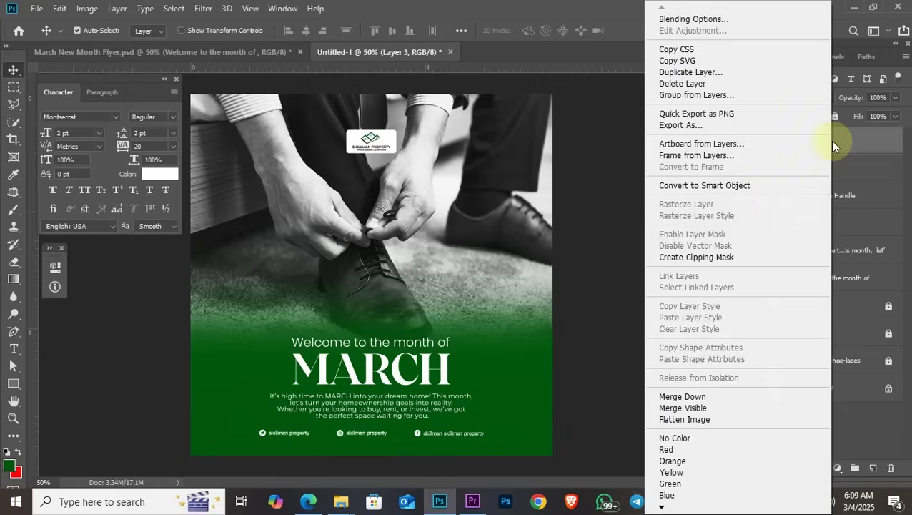
left_click(716, 187)
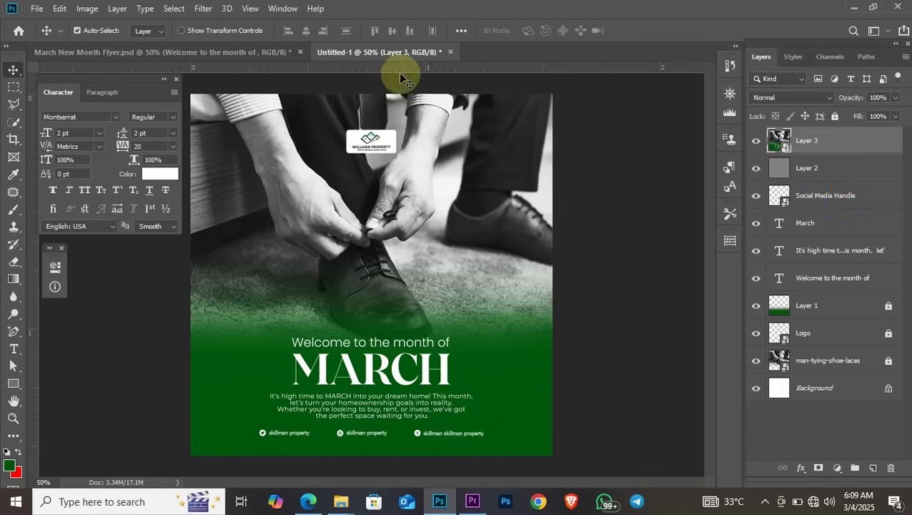
left_click(202, 10)
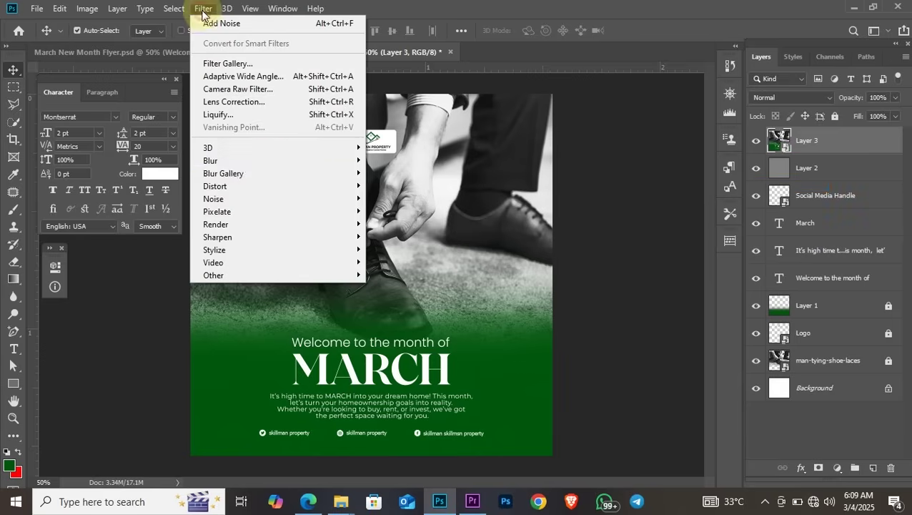
mouse_move(272, 179)
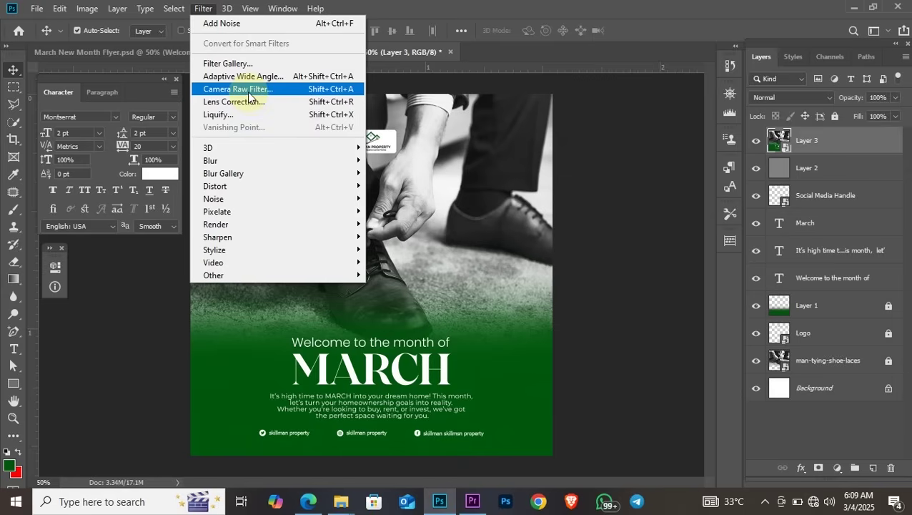
Open Camera Raw on Layer 3 and set Temperature -7, Tint -7, Exposure -0.25
left_click(246, 90)
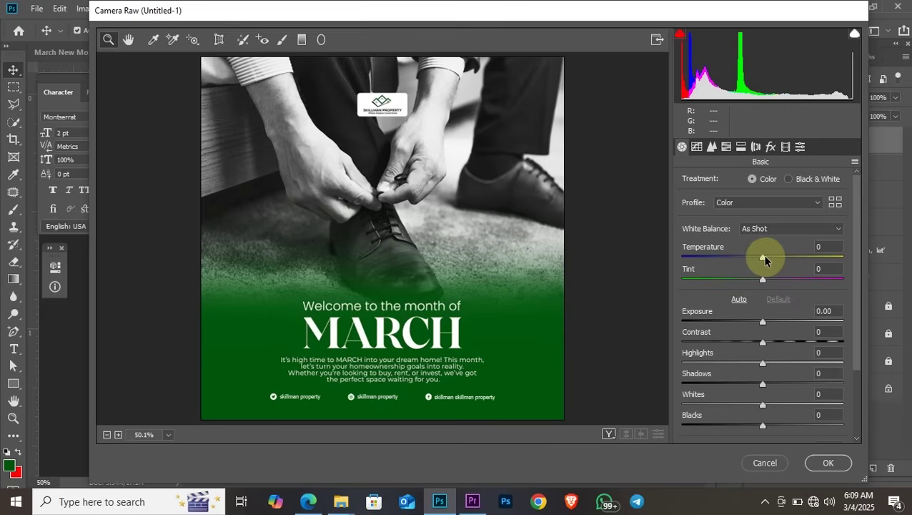
left_click_drag(761, 256, 756, 262)
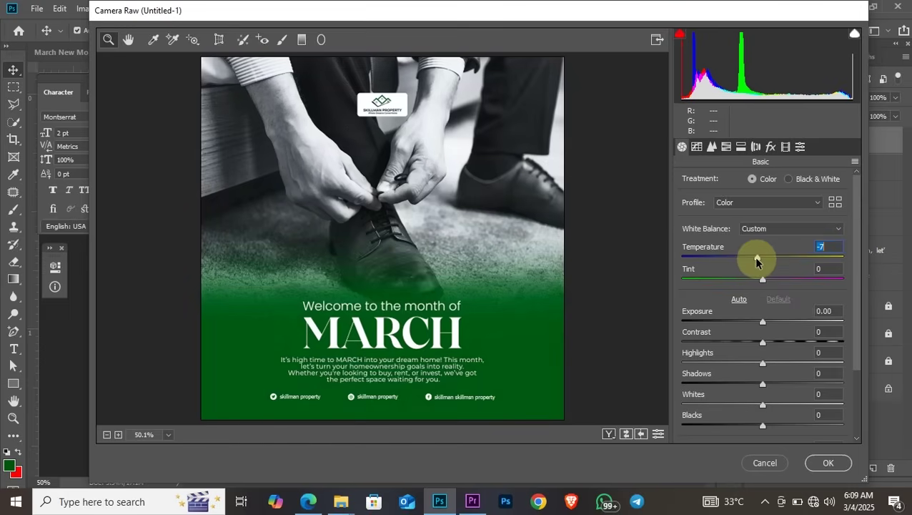
left_click(762, 281)
left_click_drag(752, 282, 759, 282)
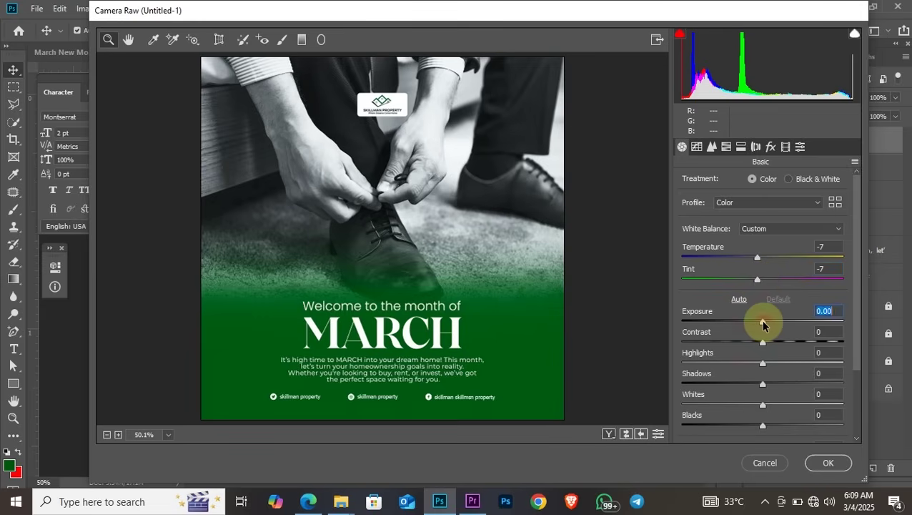
mouse_move(763, 325)
left_mouse_down()
mouse_move(756, 323)
mouse_move(761, 328)
left_mouse_up()
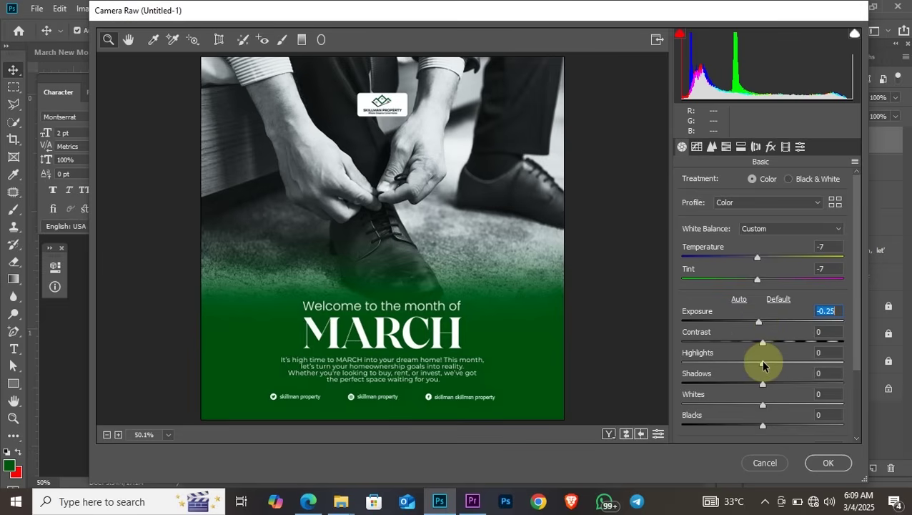
Raise Highlights to +13, Whites to +10 and Saturation to +17
left_click_drag(762, 364, 762, 388)
left_click(763, 404)
scroll(859, 351, "down", 2)
scroll(861, 372, "down", 1)
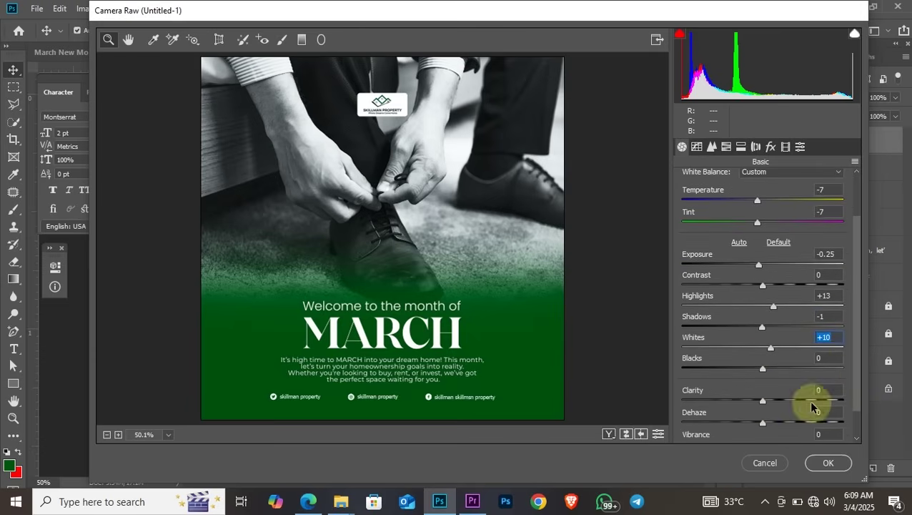
scroll(860, 383, "down", 2)
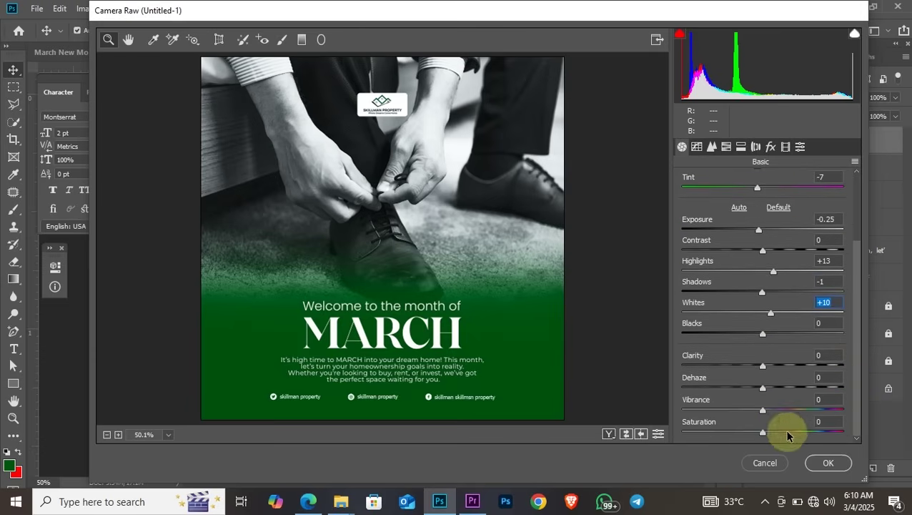
left_click_drag(764, 434, 779, 435)
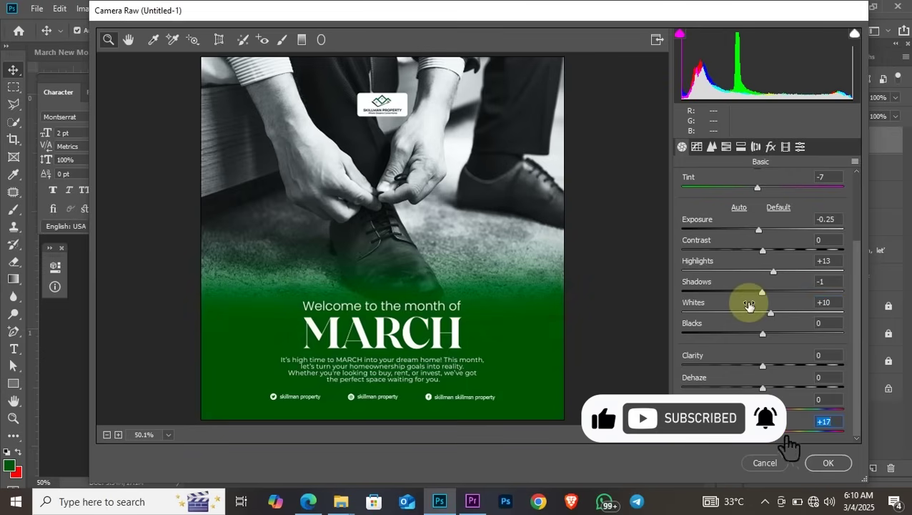
scroll(753, 303, "up", 2)
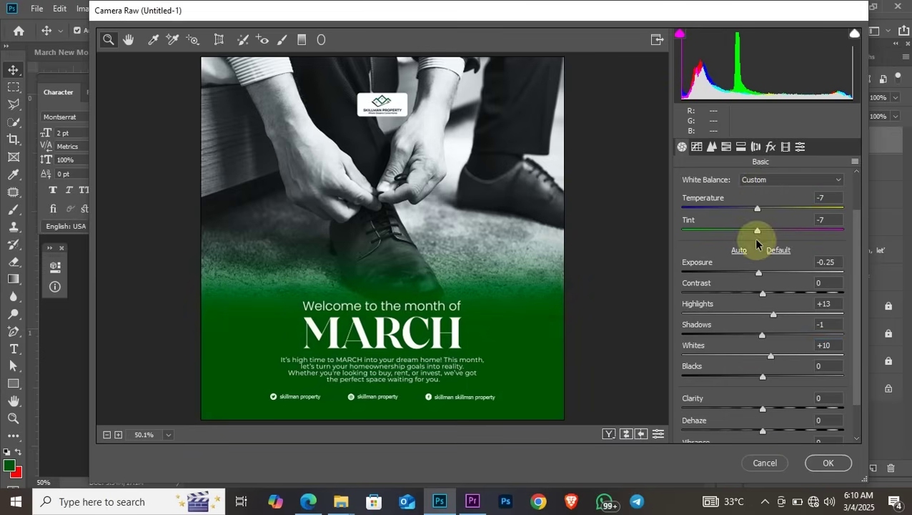
Try a darkening post-crop vignette in Camera Raw's Effects settings
left_click(770, 146)
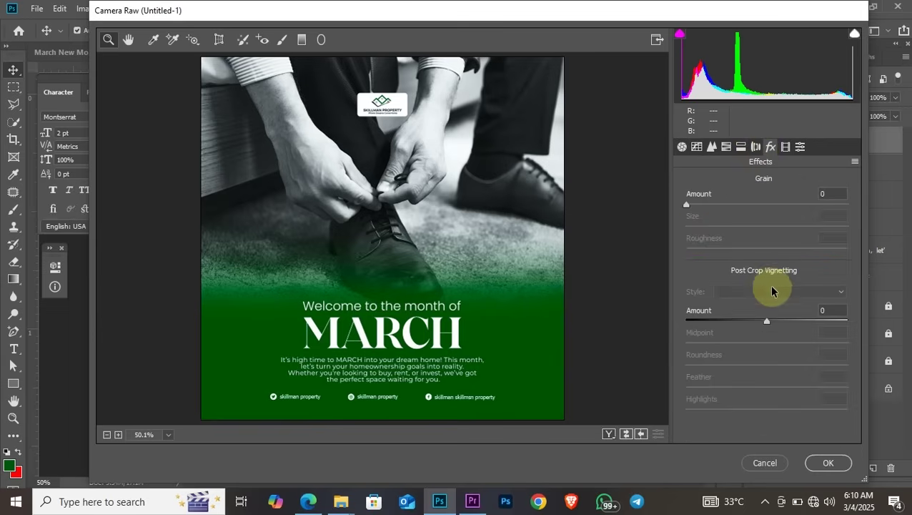
mouse_move(765, 320)
left_mouse_down()
mouse_move(754, 319)
mouse_move(780, 320)
mouse_move(737, 323)
mouse_move(768, 327)
left_mouse_up()
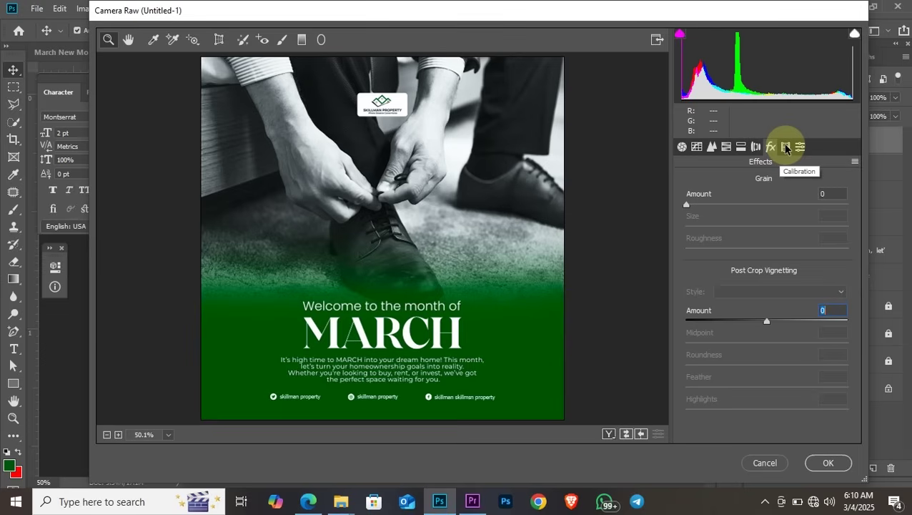
left_click(683, 147)
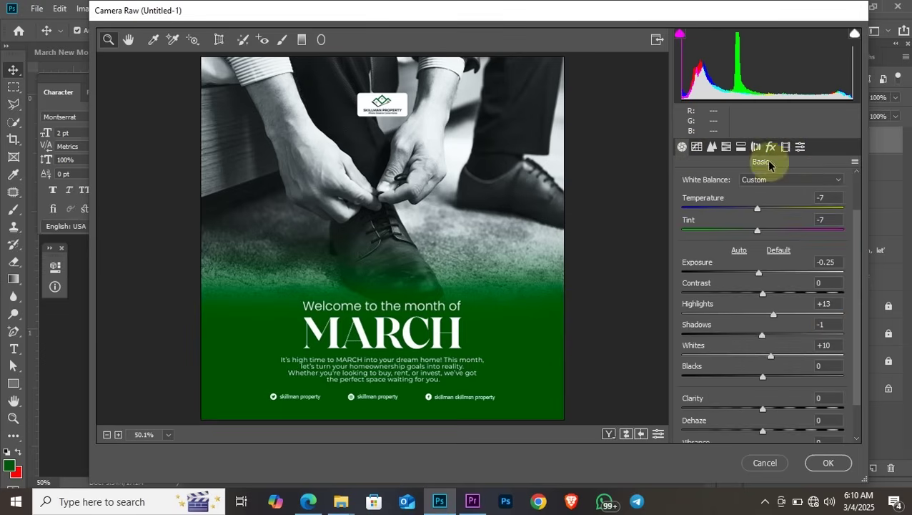
Calibrate Green Primary to Hue +12, Saturation -41, and Blue Primary Saturation to +32
left_click(786, 148)
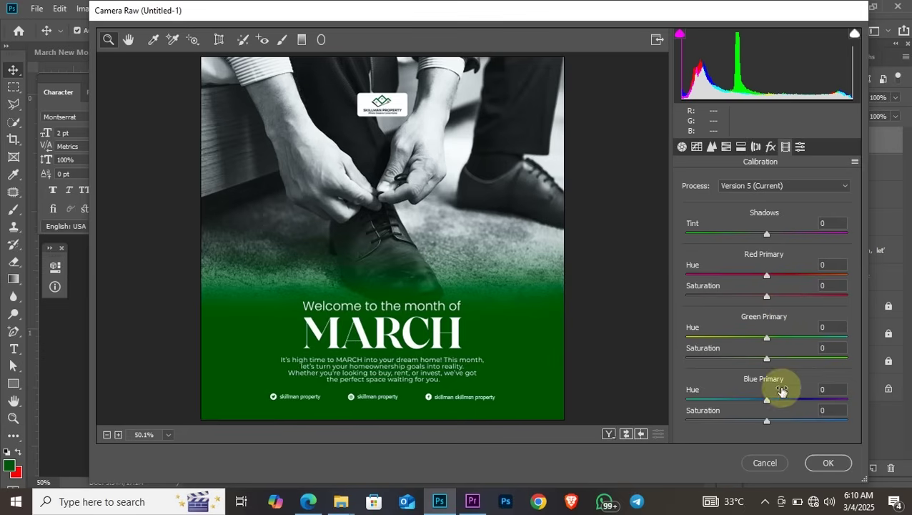
left_click_drag(767, 363, 733, 361)
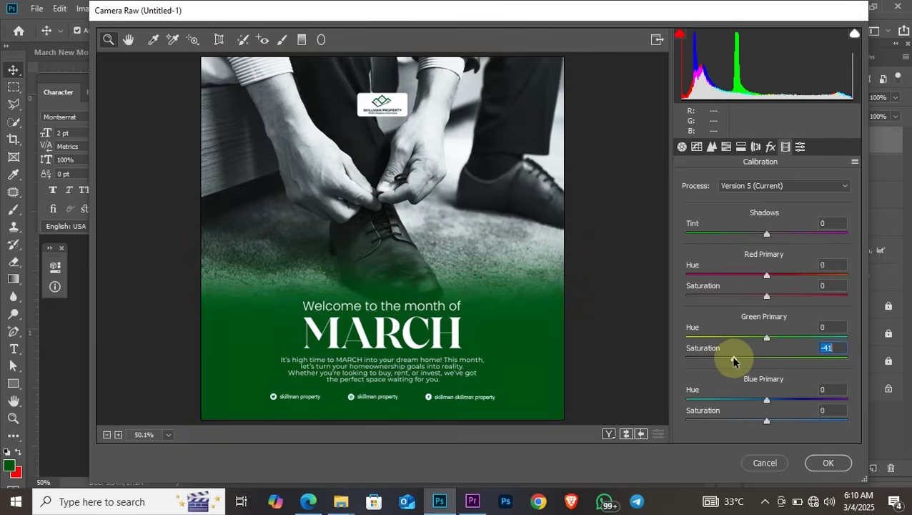
left_click(777, 339)
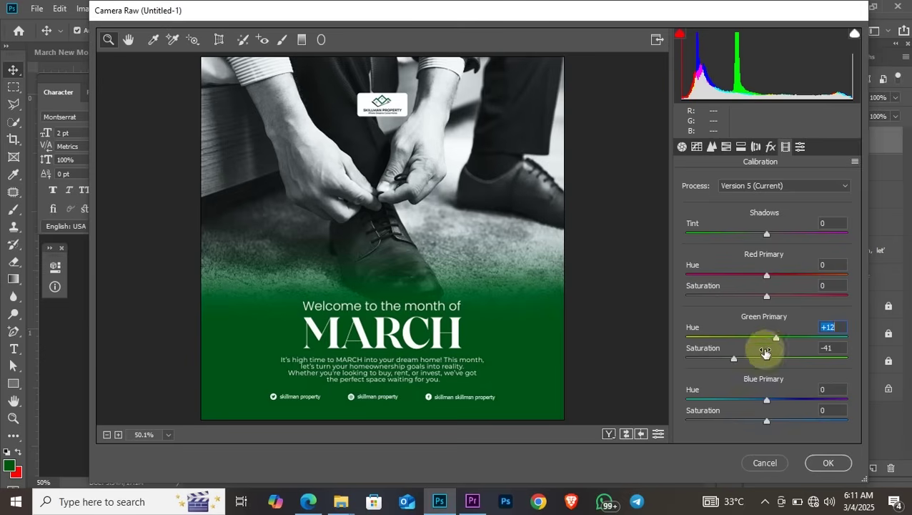
left_click_drag(766, 420, 793, 423)
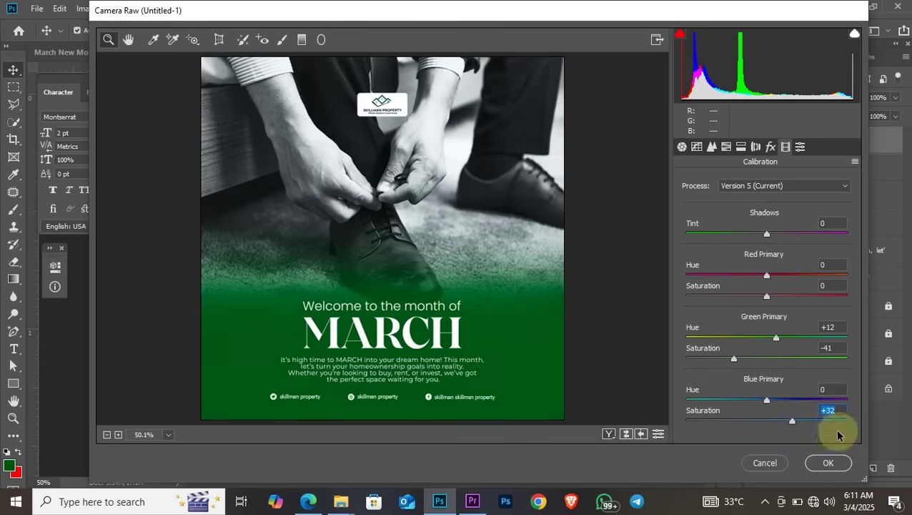
Apply the Camera Raw grade to Layer 3 and toggle the layer off and on to compare
left_click(837, 463)
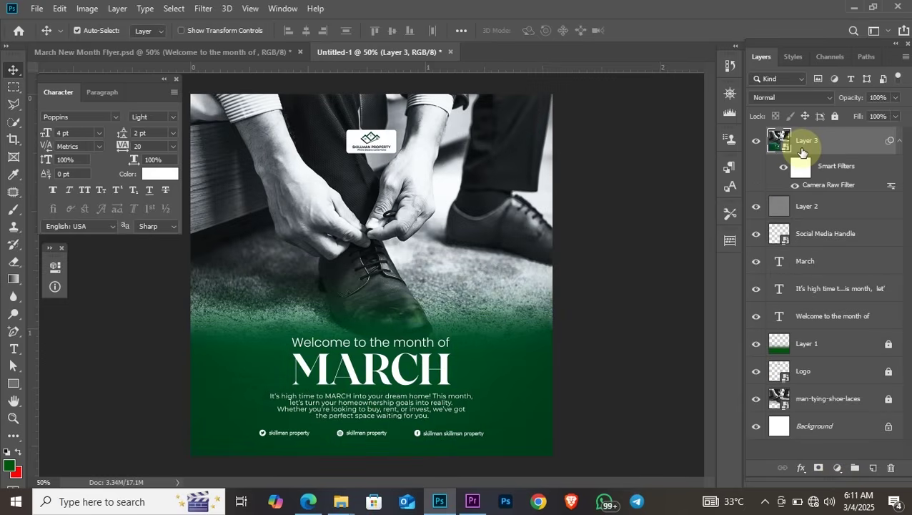
left_click(757, 143)
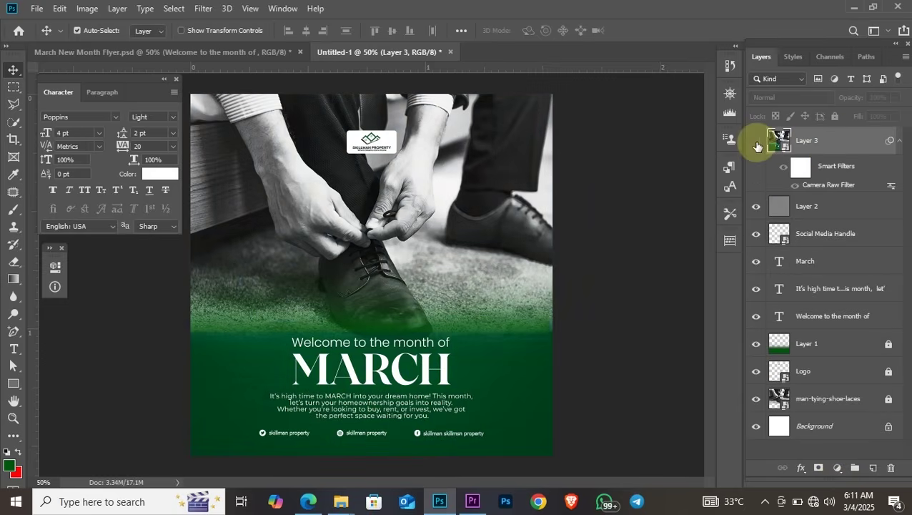
left_click(756, 144)
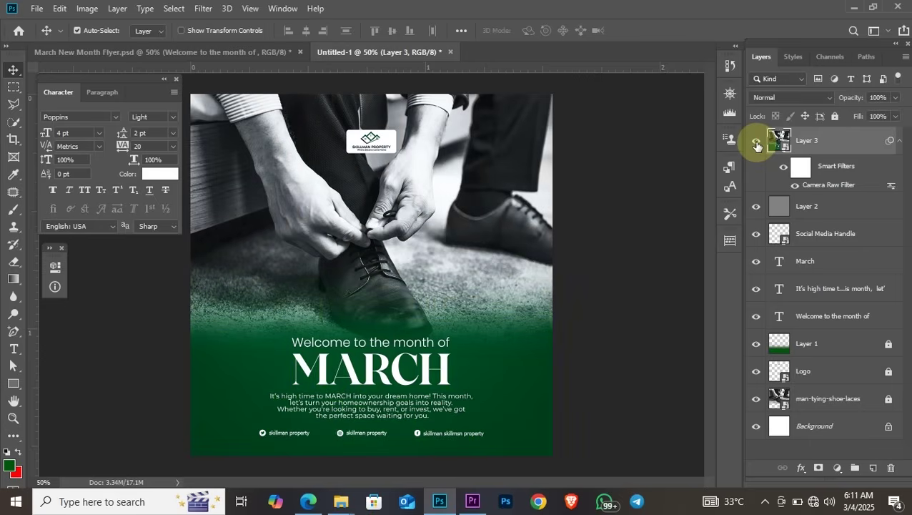